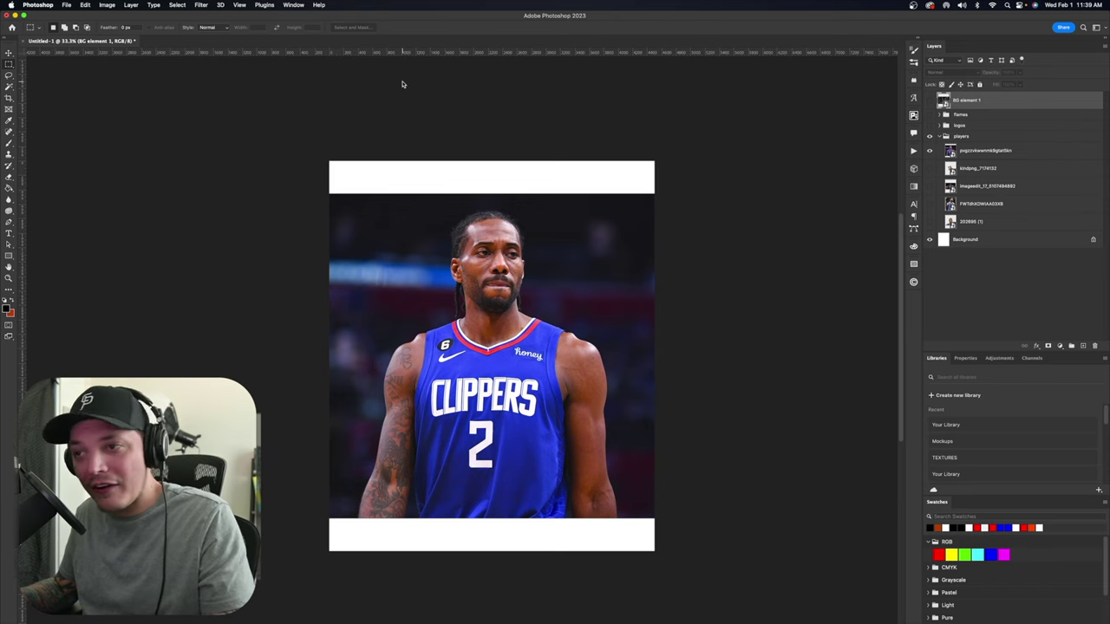
# Fill the Background layer with the black foreground color
pyautogui.click(10, 54)
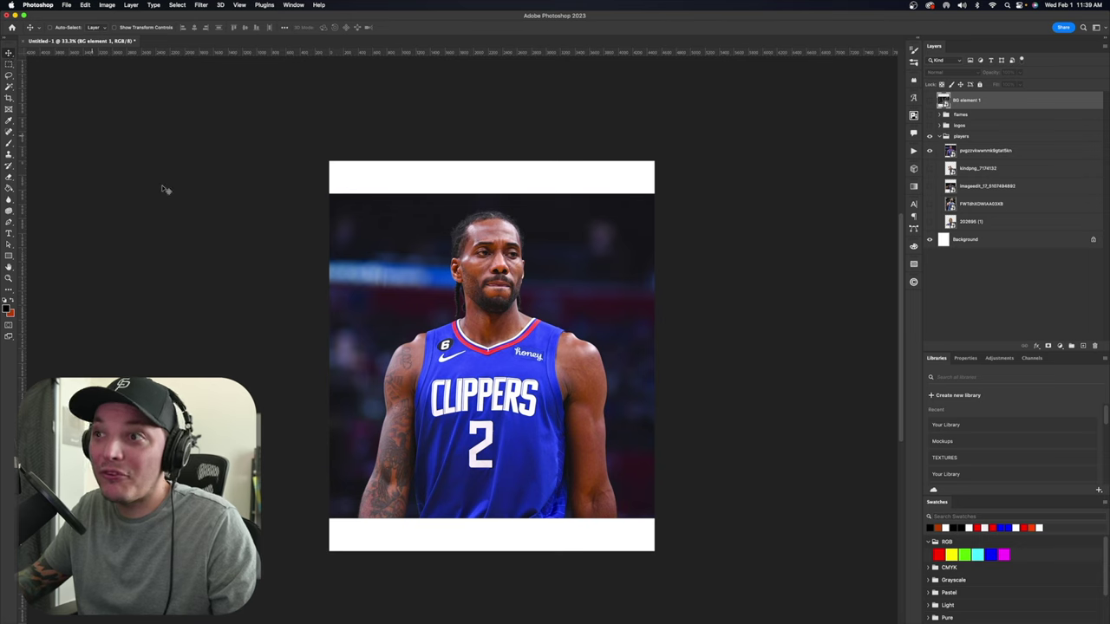
pyautogui.scroll(-2, 492, 276)
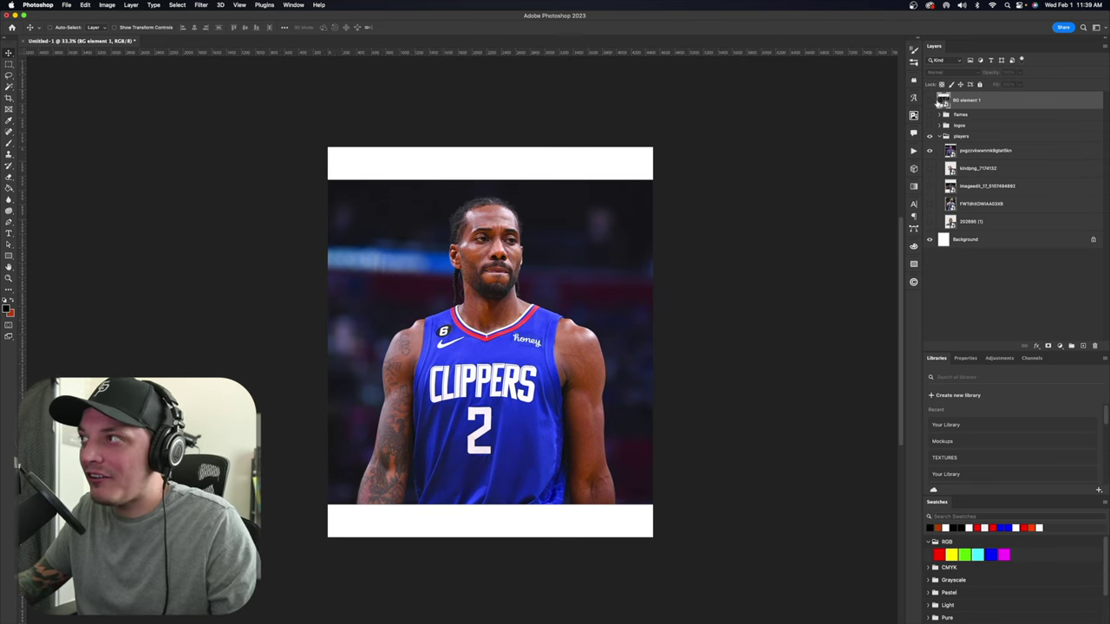
pyautogui.click(930, 240)
pyautogui.click(931, 240)
pyautogui.click(974, 243)
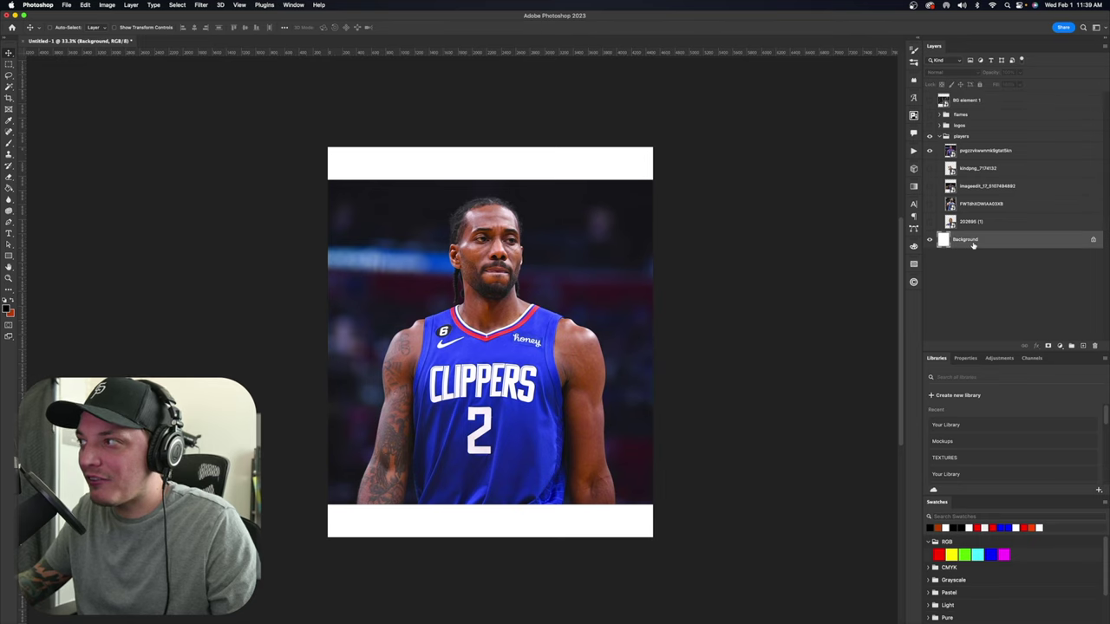
pyautogui.hotkey('alt', 'BackSpace')
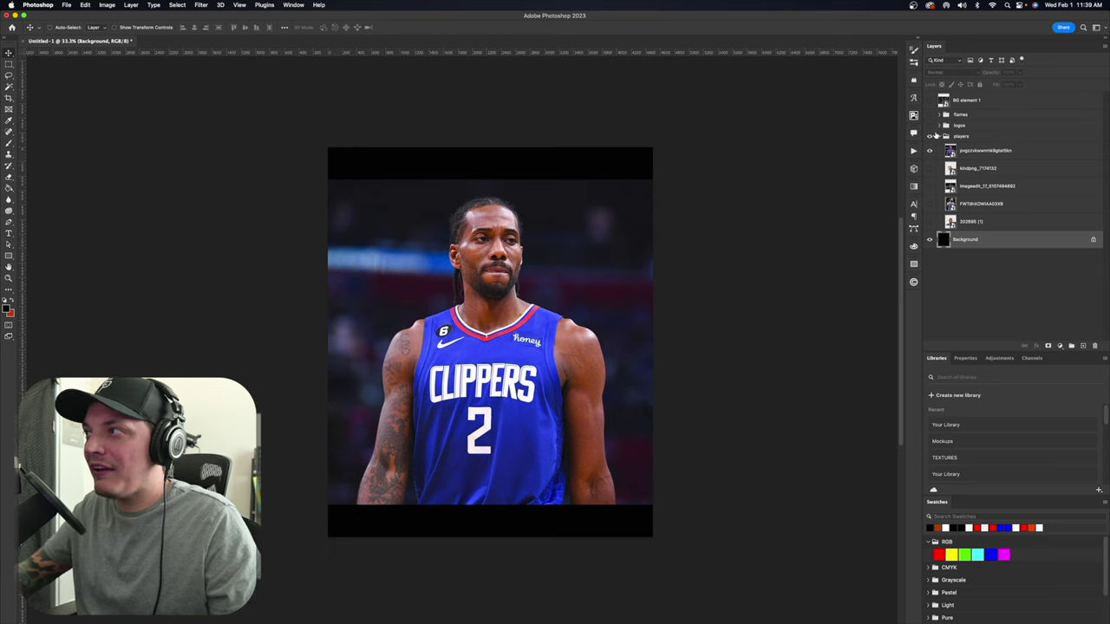
# Hide the Kawhi Leonard photo and the players group, and collapse the group so only the black background shows
pyautogui.click(930, 137)
pyautogui.click(930, 137)
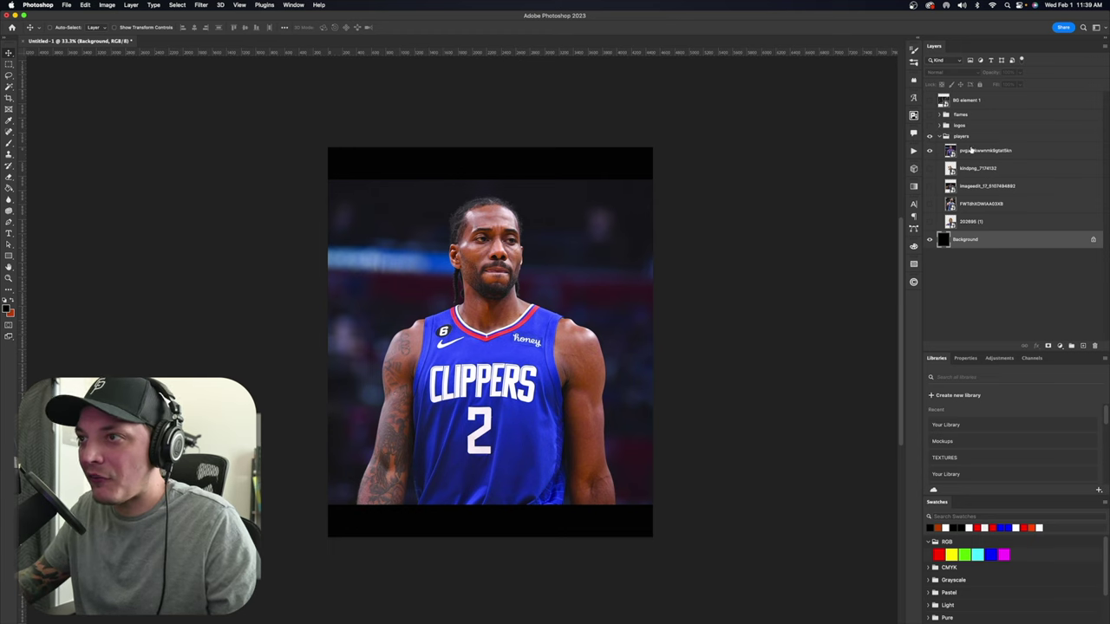
pyautogui.click(971, 150)
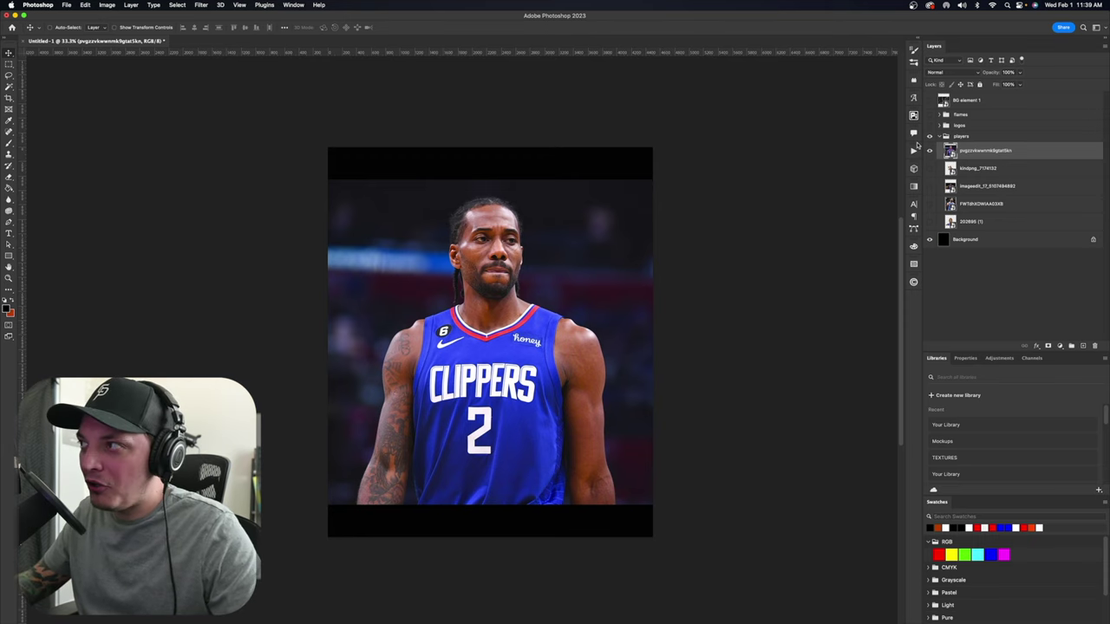
pyautogui.click(928, 152)
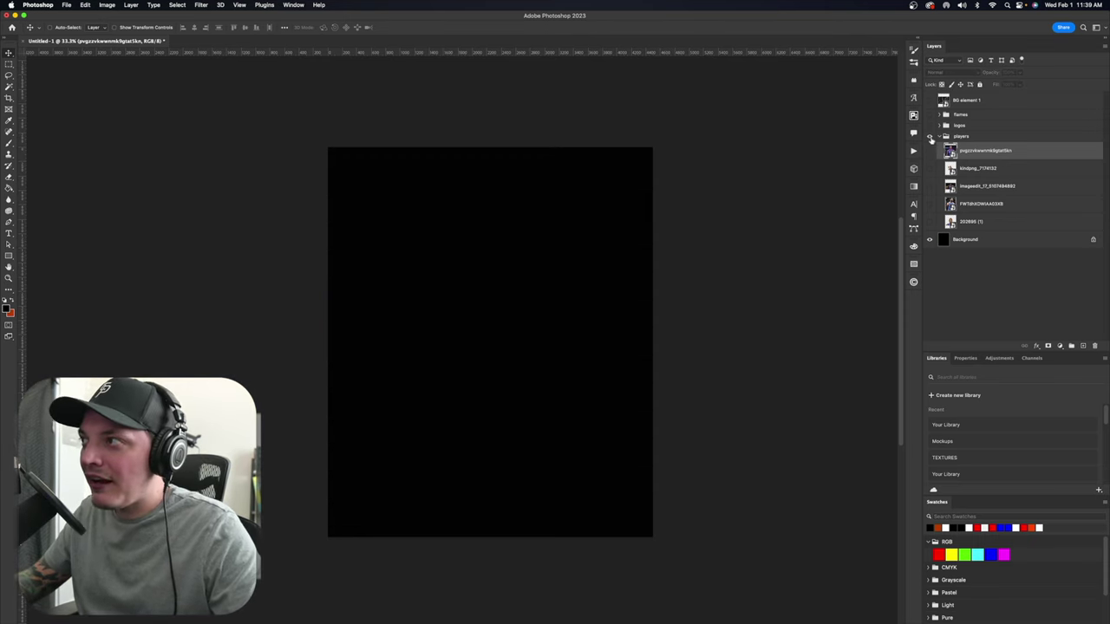
pyautogui.click(941, 137)
pyautogui.click(938, 137)
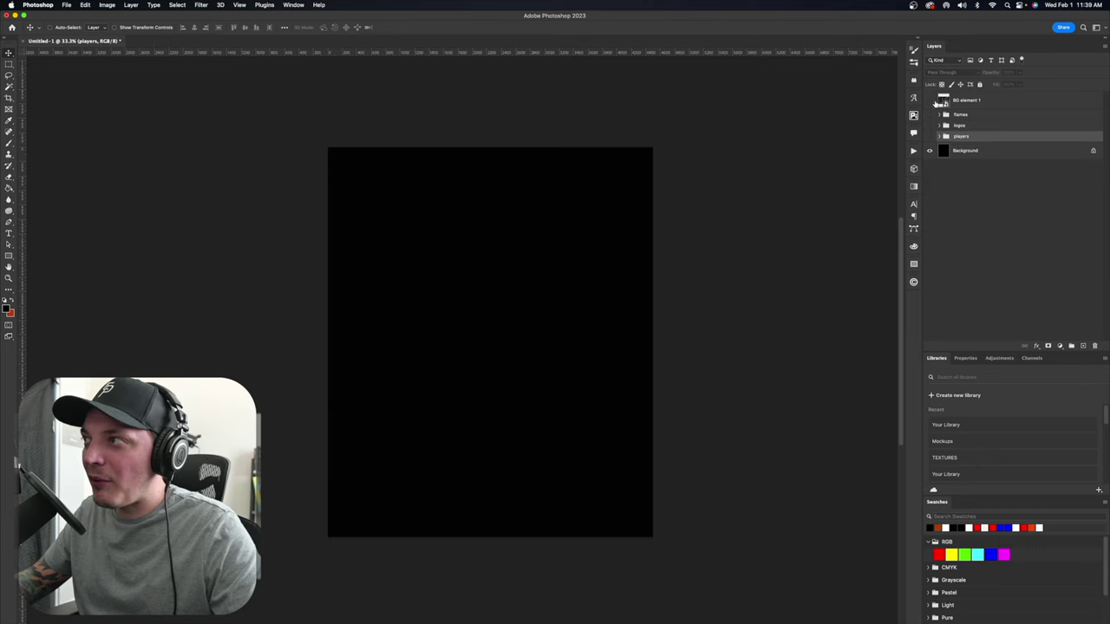
pyautogui.click(929, 101)
pyautogui.click(926, 101)
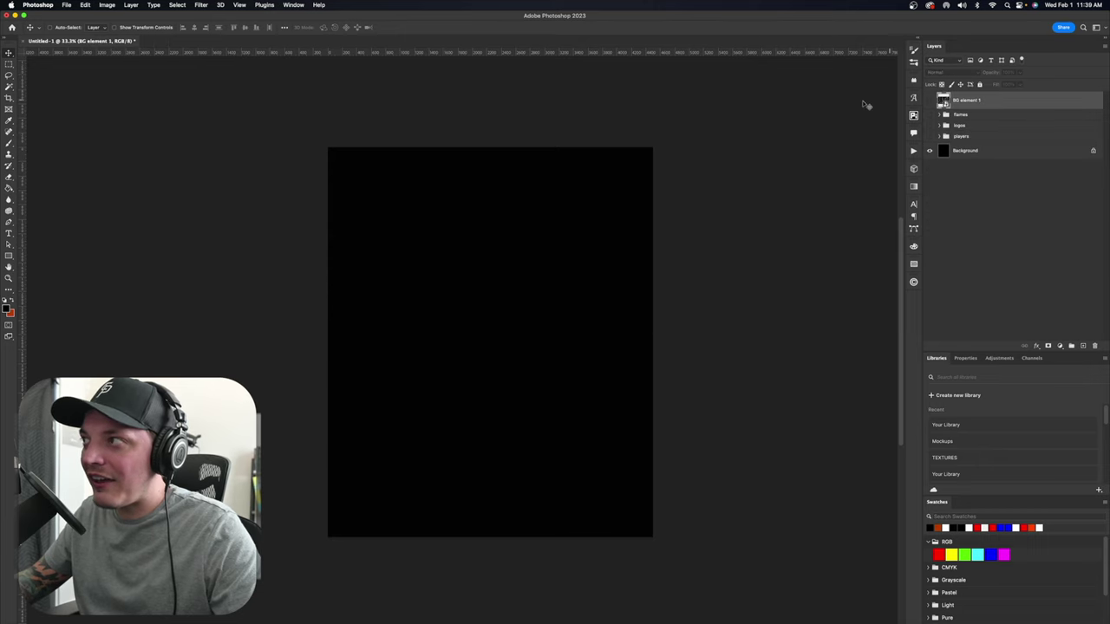
# Start a text layer in the upper part of the poster at 251 pt with white as the text color
pyautogui.press('t')
pyautogui.click(391, 262)
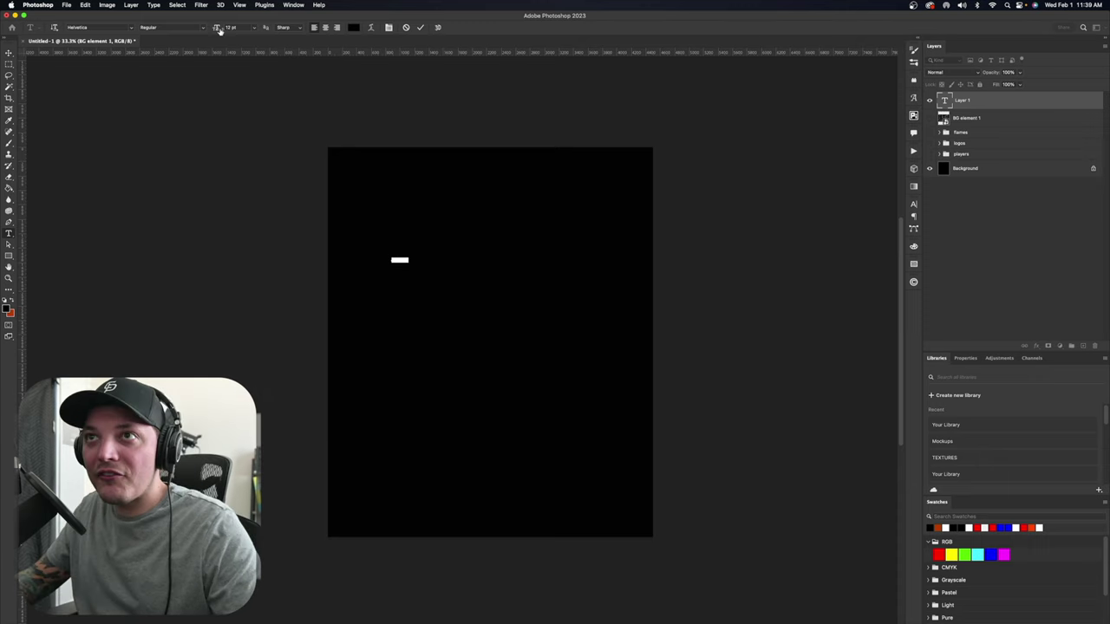
pyautogui.moveTo(240, 27); pyautogui.dragTo(322, 35)
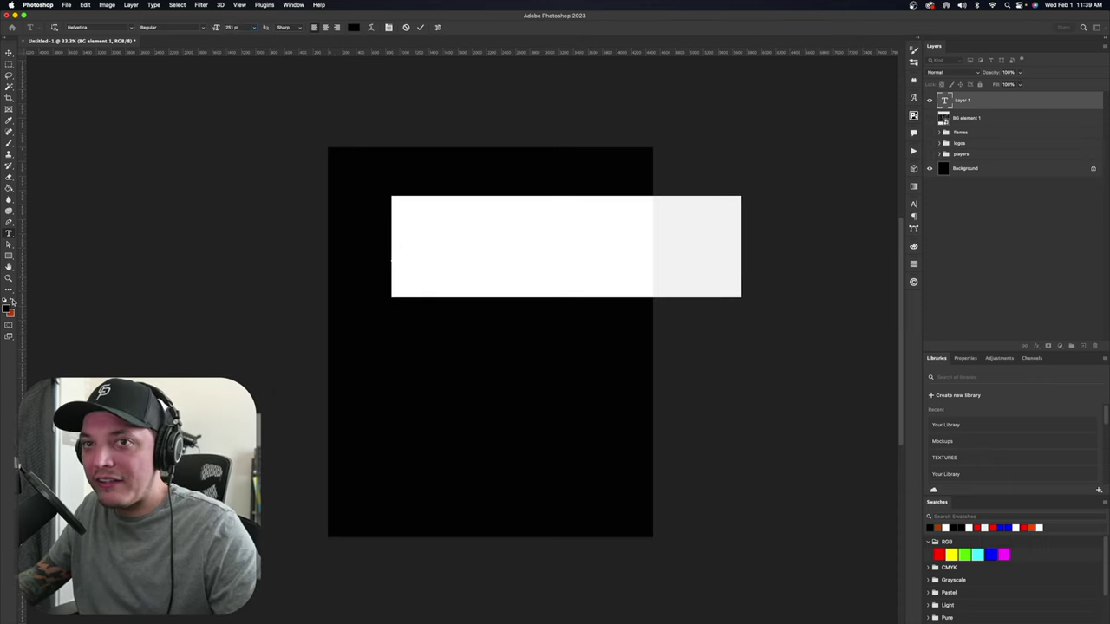
pyautogui.click(12, 301)
pyautogui.click(6, 309)
pyautogui.moveTo(735, 296); pyautogui.dragTo(701, 258)
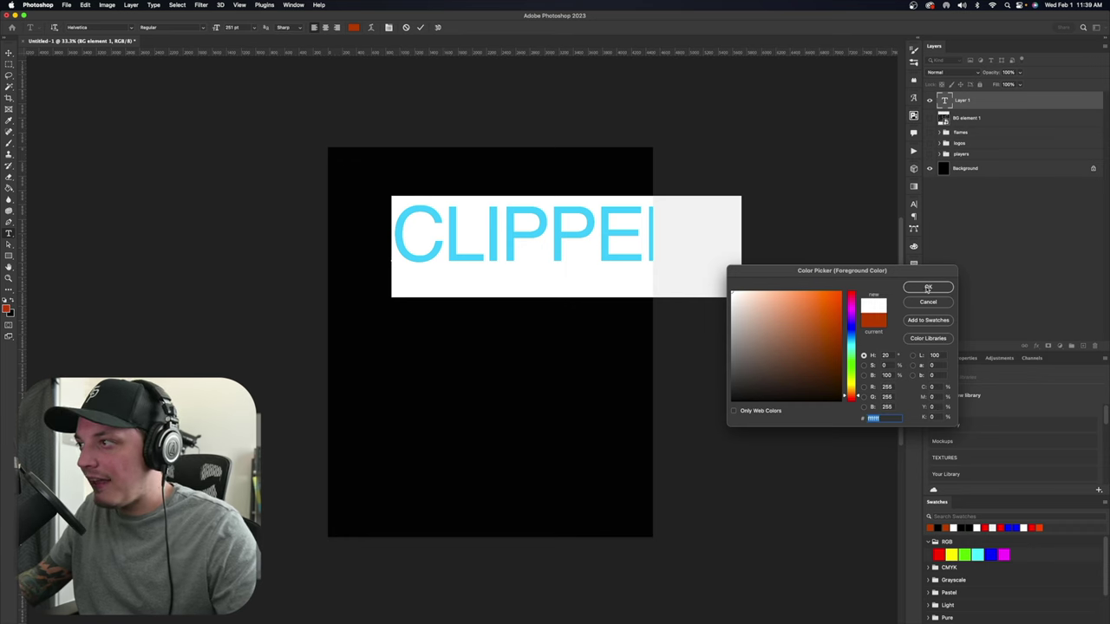
pyautogui.click(928, 288)
# Set the text font to Blackink and enter the title "Clippers"
pyautogui.click(133, 28)
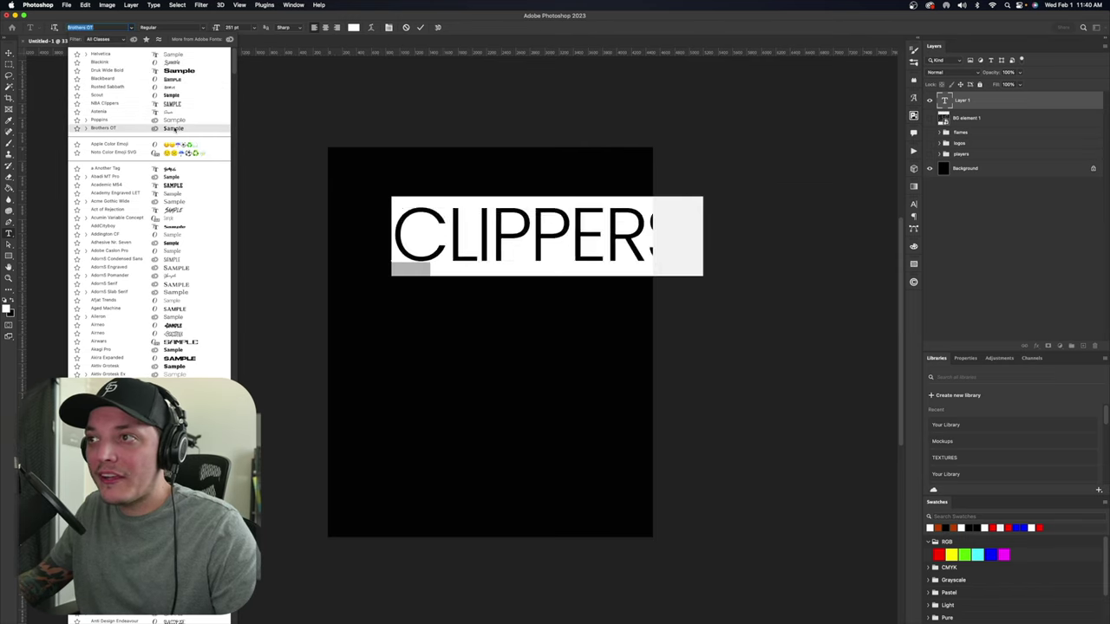
pyautogui.click(178, 63)
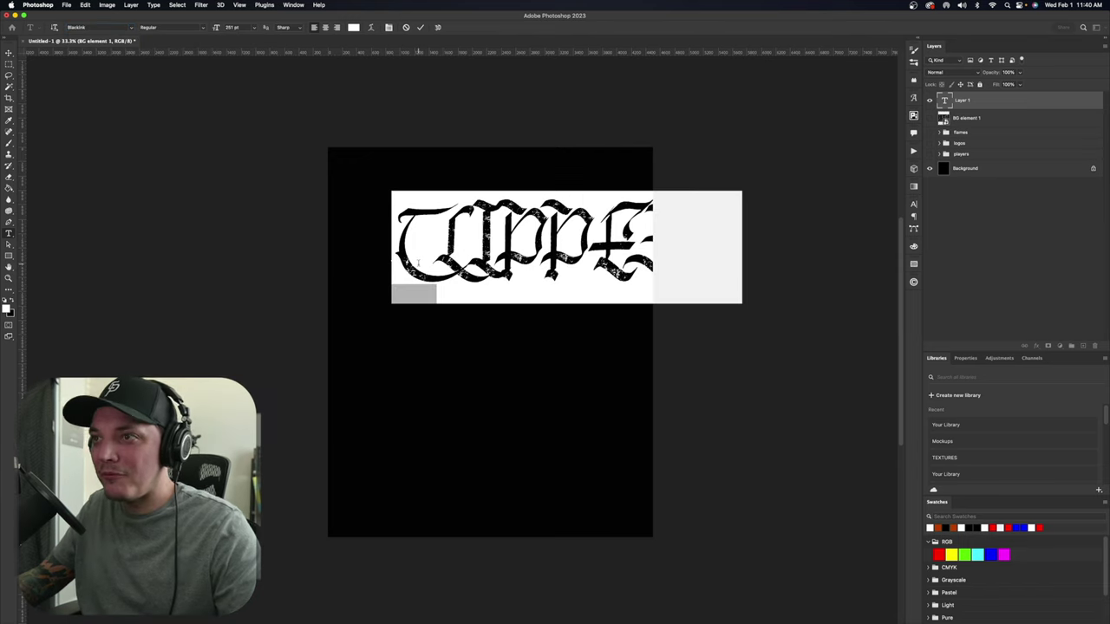
pyautogui.write('Clippers')
# Adjust the kerning between individual letters of the Clippers title, starting after the large C
pyautogui.click(426, 243)
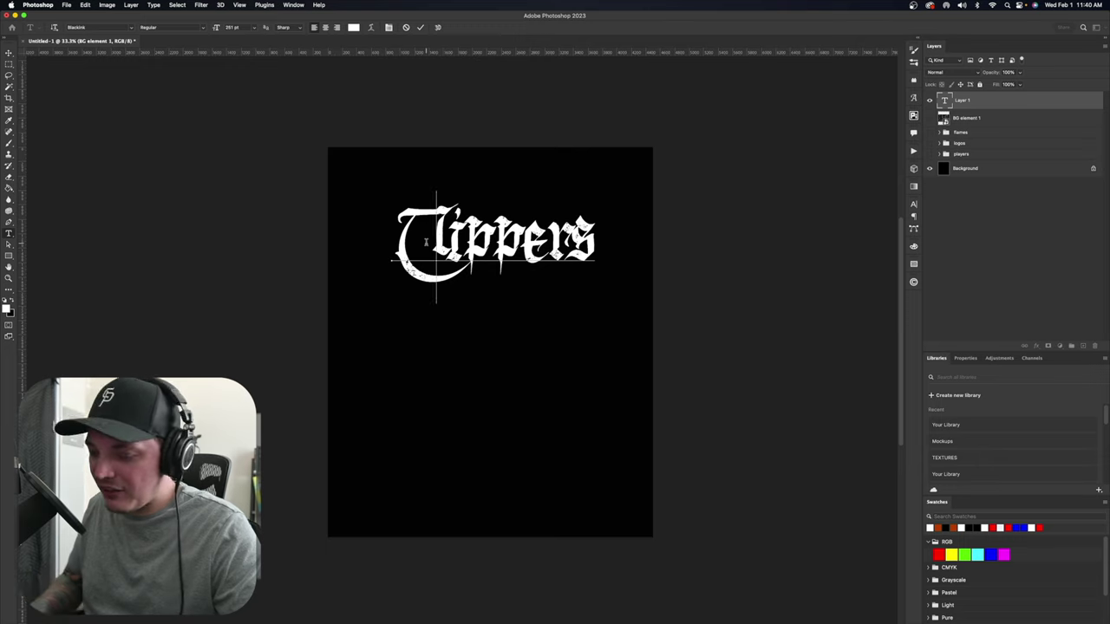
pyautogui.hotkey('alt', 'Right')
pyautogui.hotkey('alt', 'Right')
pyautogui.hotkey('alt', 'Right')
pyautogui.hotkey('alt', 'Right')
pyautogui.hotkey('alt', 'Right')
pyautogui.hotkey('alt', 'Right')
pyautogui.hotkey('alt', 'Right')
pyautogui.hotkey('alt', 'Right')
pyautogui.hotkey('alt', 'Left')
pyautogui.hotkey('alt', 'Left')
pyautogui.hotkey('alt', 'Left')
pyautogui.hotkey('alt', 'Left')
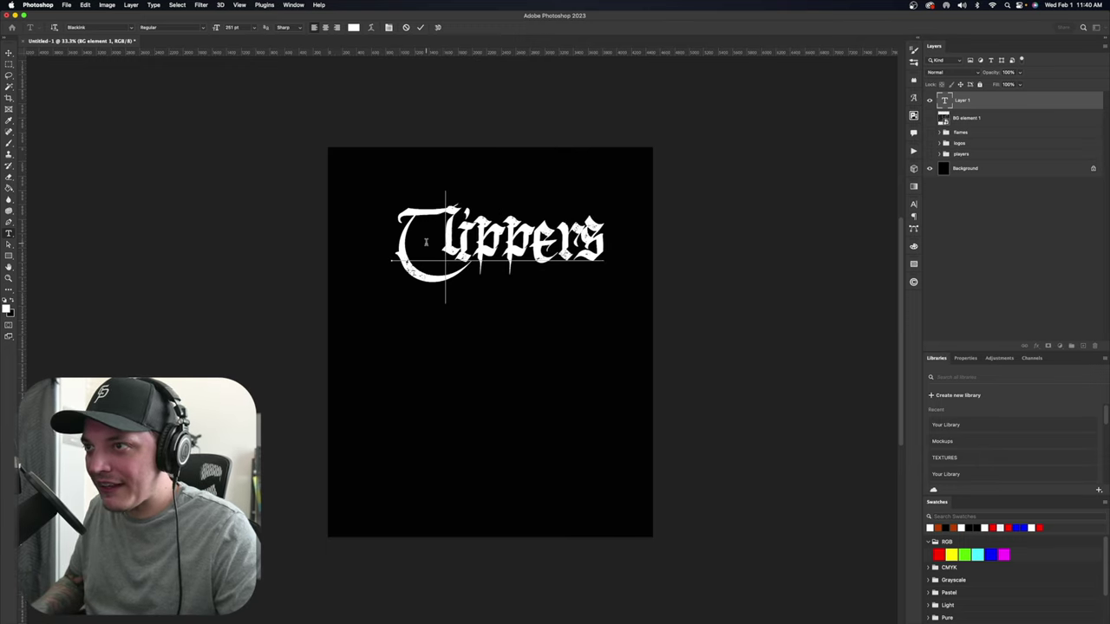
pyautogui.press('Left')
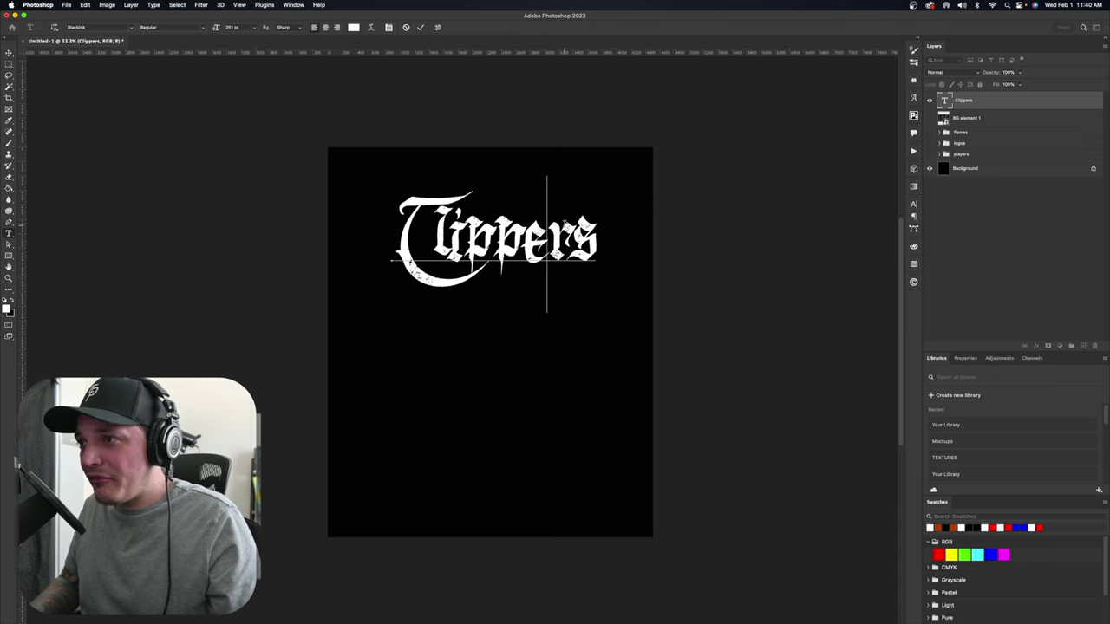
pyautogui.hotkey('alt', 'Left')
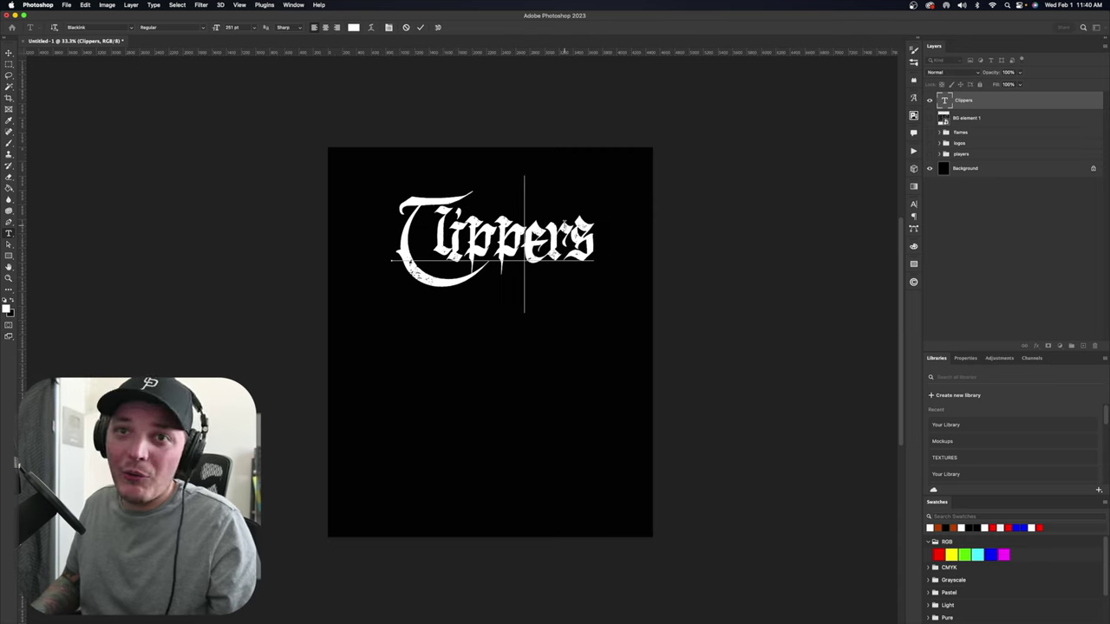
pyautogui.press('Left')
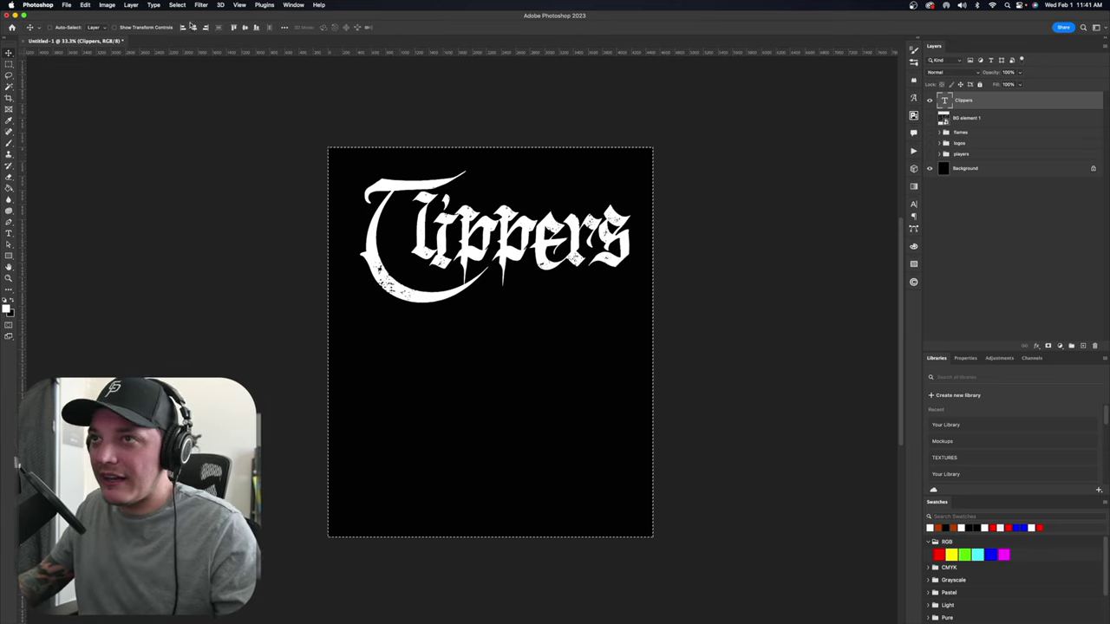
# Center the Clippers title horizontally on the canvas, clear the selection and nudge the title slightly downward
pyautogui.click(194, 28)
pyautogui.press('super+d')
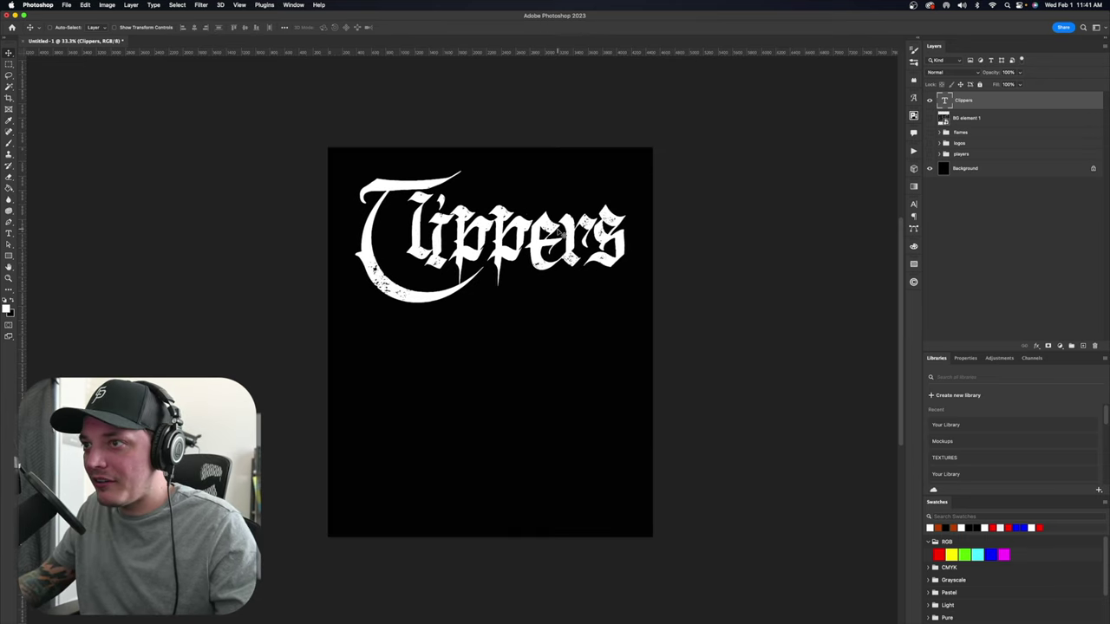
pyautogui.moveTo(562, 232); pyautogui.dragTo(562, 236)
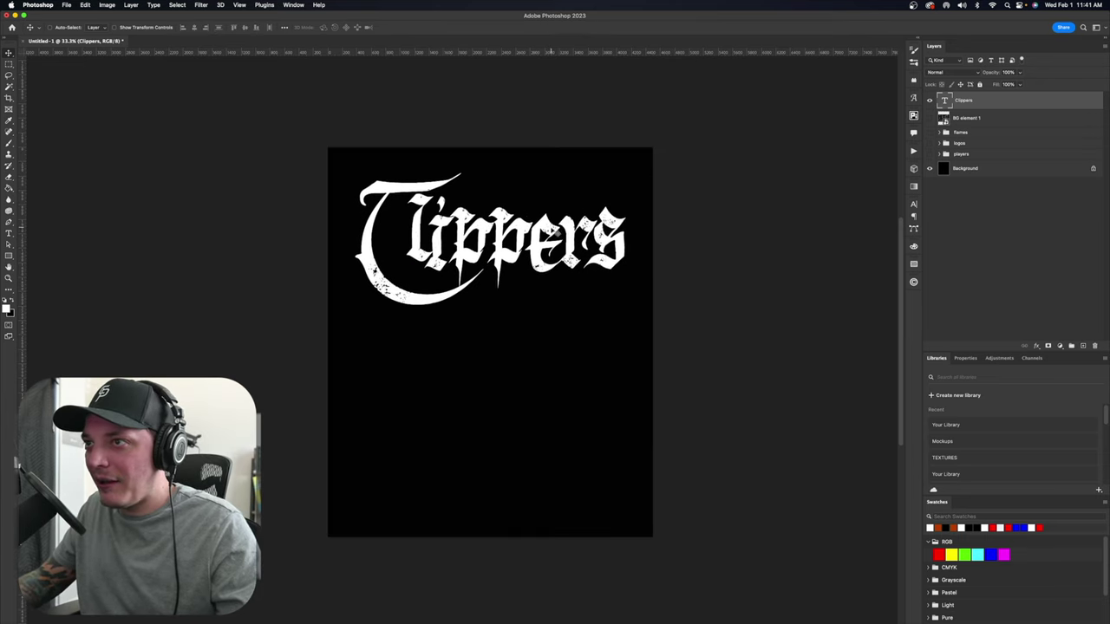
# Add the text "LOS ANGELES" in Denton Condensed Text Black, reduced to about 79 pt with wider tracking
pyautogui.press('t')
pyautogui.click(501, 352)
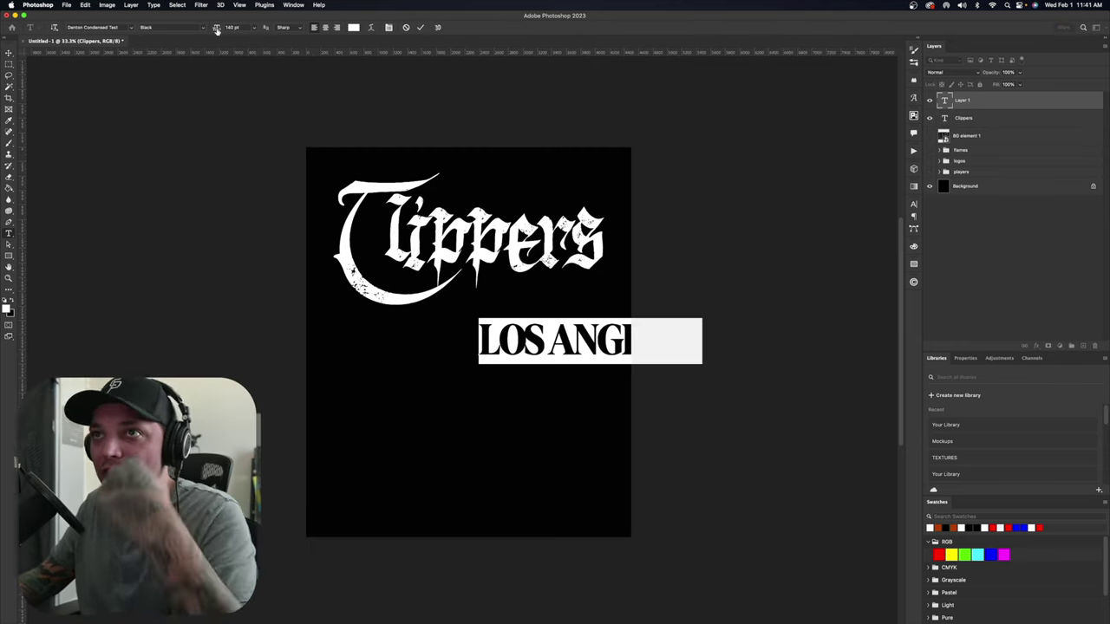
pyautogui.moveTo(216, 29); pyautogui.dragTo(191, 37)
pyautogui.hotkey('alt', 'Right')
pyautogui.hotkey('alt', 'Right')
pyautogui.hotkey('alt', 'Right')
pyautogui.hotkey('alt', 'Right')
pyautogui.hotkey('alt', 'Right')
pyautogui.hotkey('alt', 'Right')
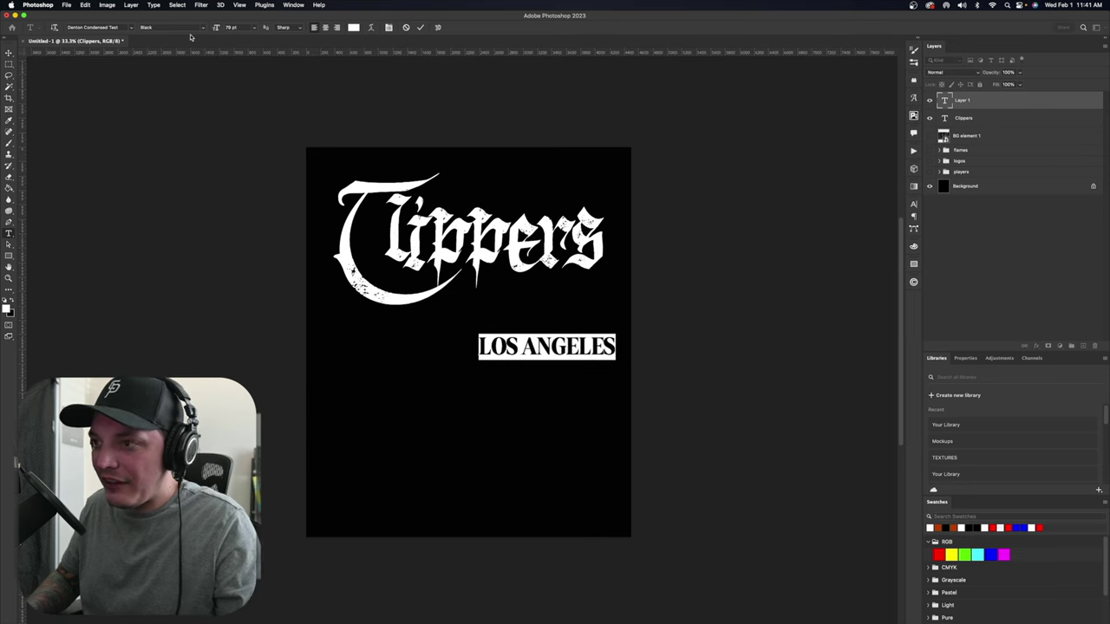
# Place the LOS ANGELES text directly above the lowercase letters of the Clippers title
pyautogui.press('Escape')
pyautogui.press('v')
pyautogui.moveTo(587, 298); pyautogui.dragTo(512, 148)
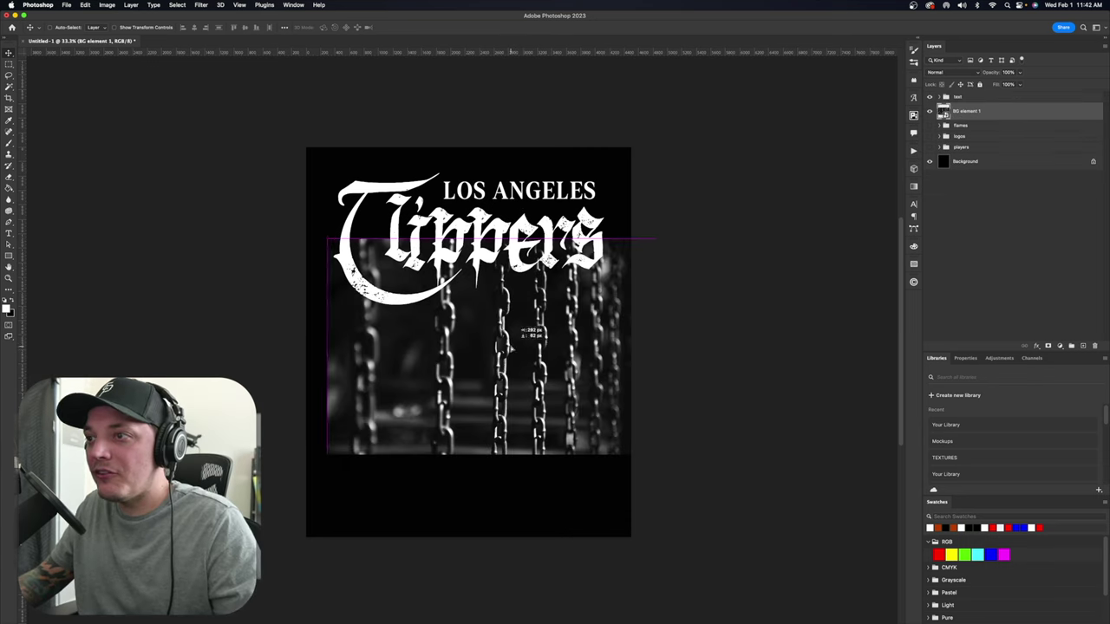
# Shift the chain image to the left and marquee-select the part of it containing the hanging chains
pyautogui.moveTo(531, 330); pyautogui.dragTo(483, 329)
pyautogui.click(8, 65)
pyautogui.moveTo(306, 177); pyautogui.dragTo(505, 529)
pyautogui.moveTo(422, 458); pyautogui.dragTo(434, 458)
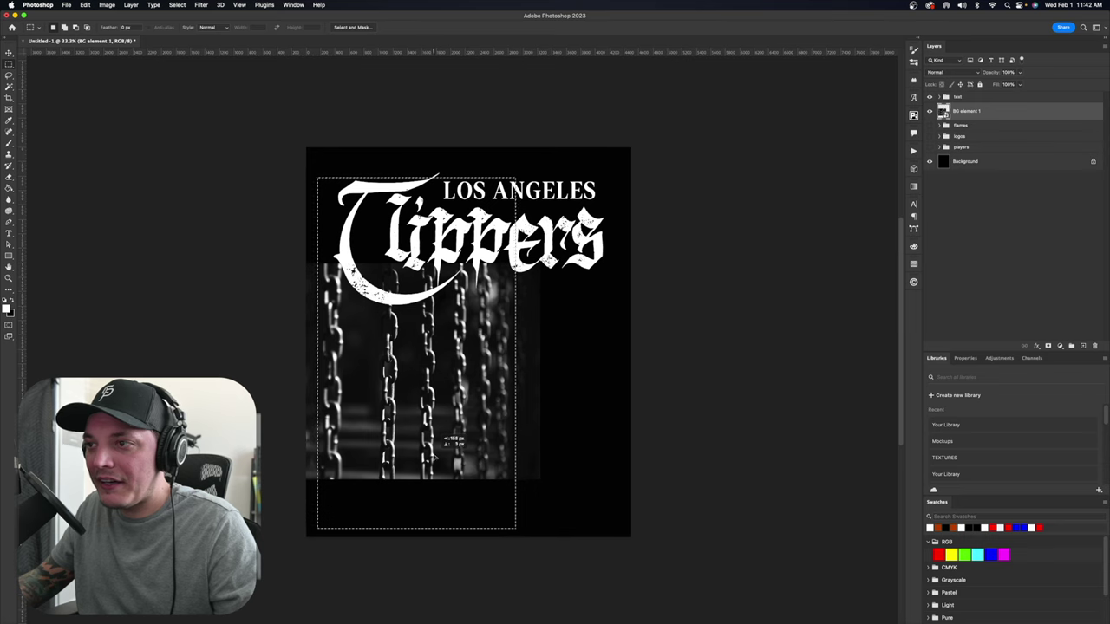
pyautogui.moveTo(394, 294); pyautogui.dragTo(392, 293)
pyautogui.moveTo(392, 293); pyautogui.dragTo(391, 293)
# Rasterize the BG element 1 layer and cut the selected chain area out of it
pyautogui.rightClick(991, 112)
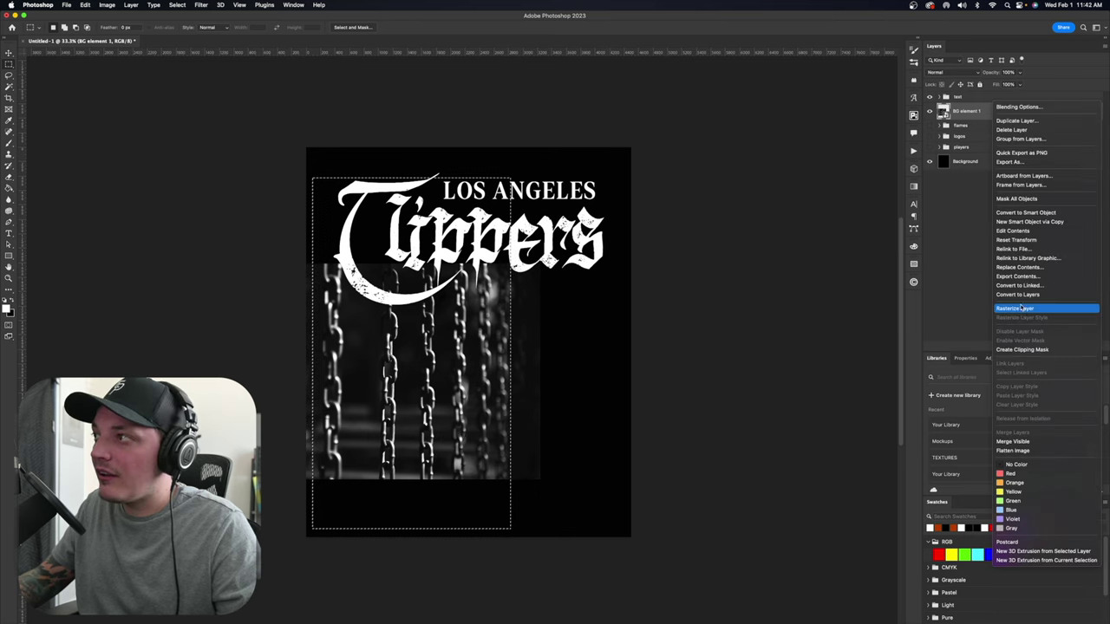
pyautogui.click(1021, 309)
pyautogui.press('super+x')
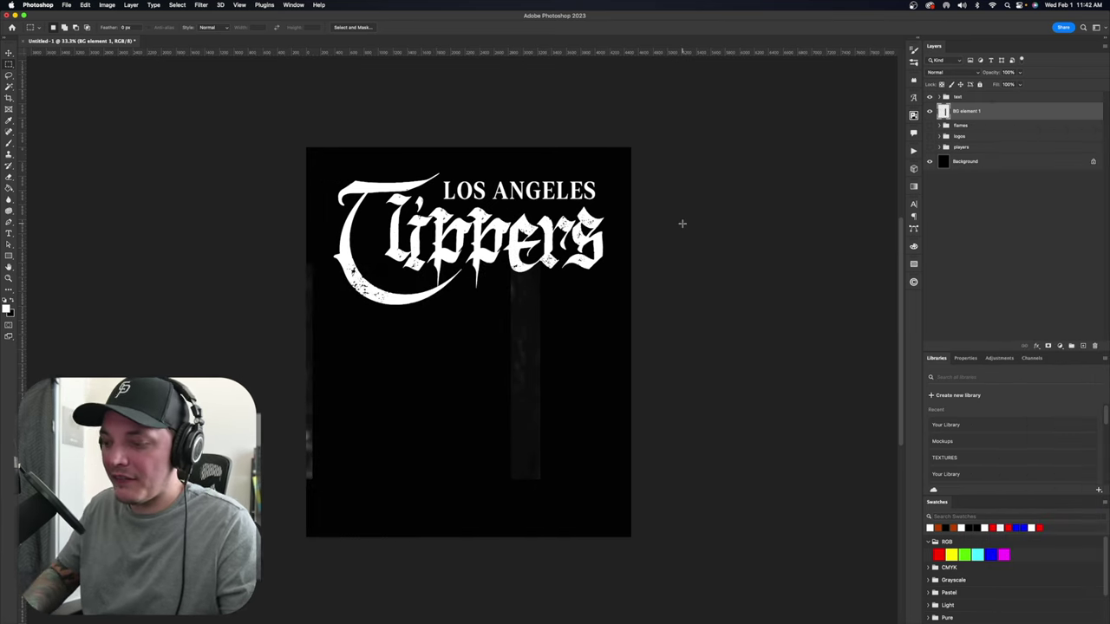
# Duplicate the cut-out chain layer to the right, flip the copy horizontally and align it as a mirror image
pyautogui.click(10, 54)
pyautogui.moveTo(379, 310); pyautogui.dragTo(449, 313)
pyautogui.press('super+t')
pyautogui.rightClick(450, 317)
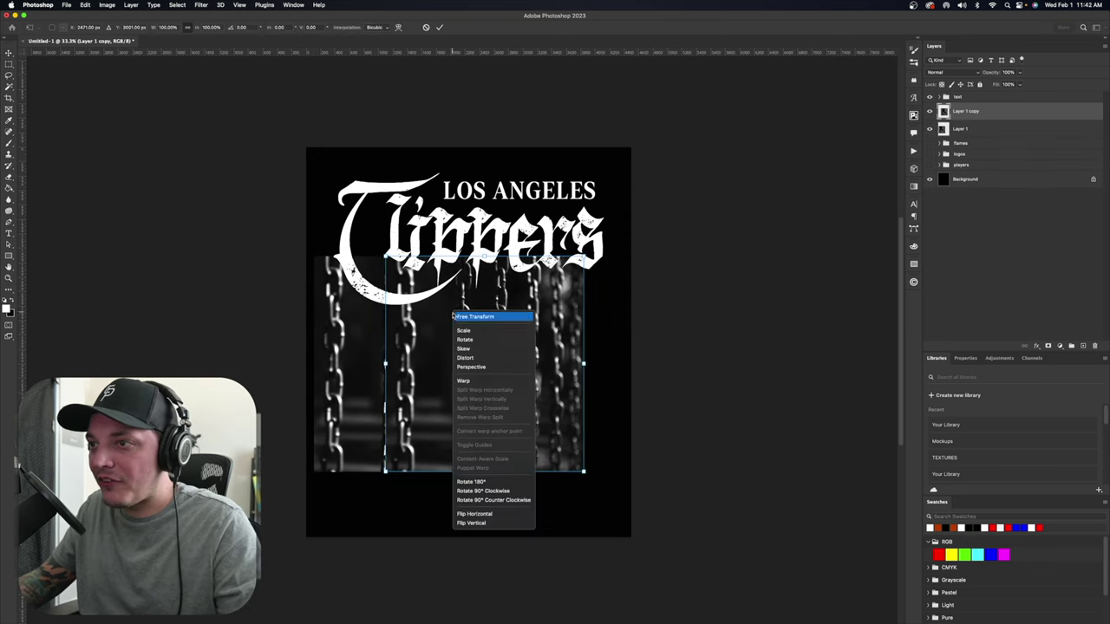
pyautogui.click(486, 515)
pyautogui.moveTo(560, 340); pyautogui.dragTo(555, 340)
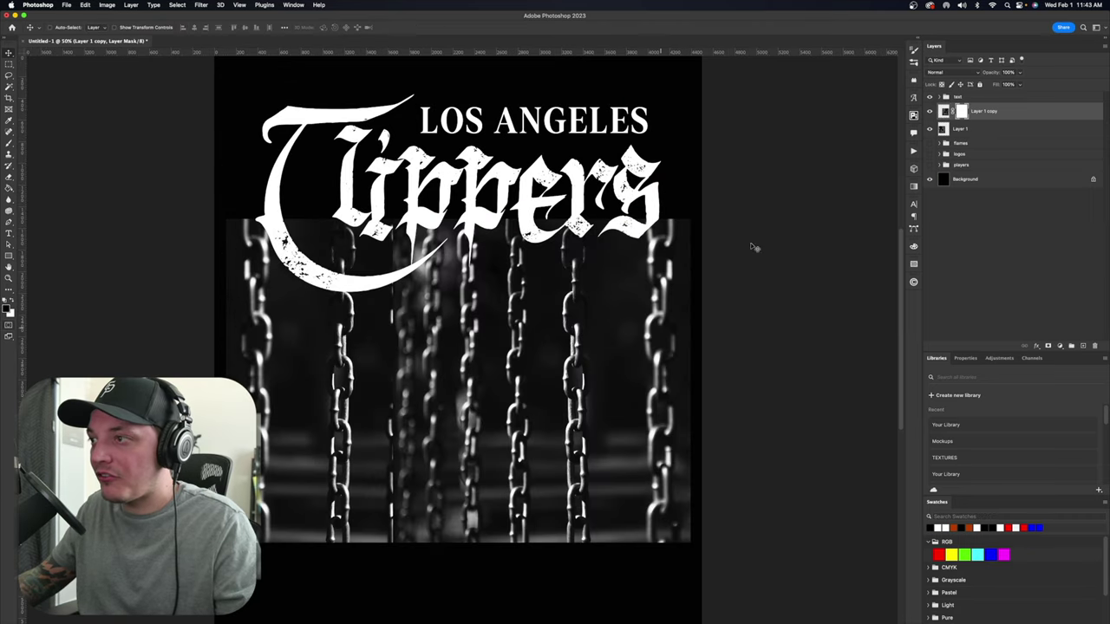
# Hide the Background layer and paint black on the chain copy's mask to blend the overlap in the middle
pyautogui.click(930, 179)
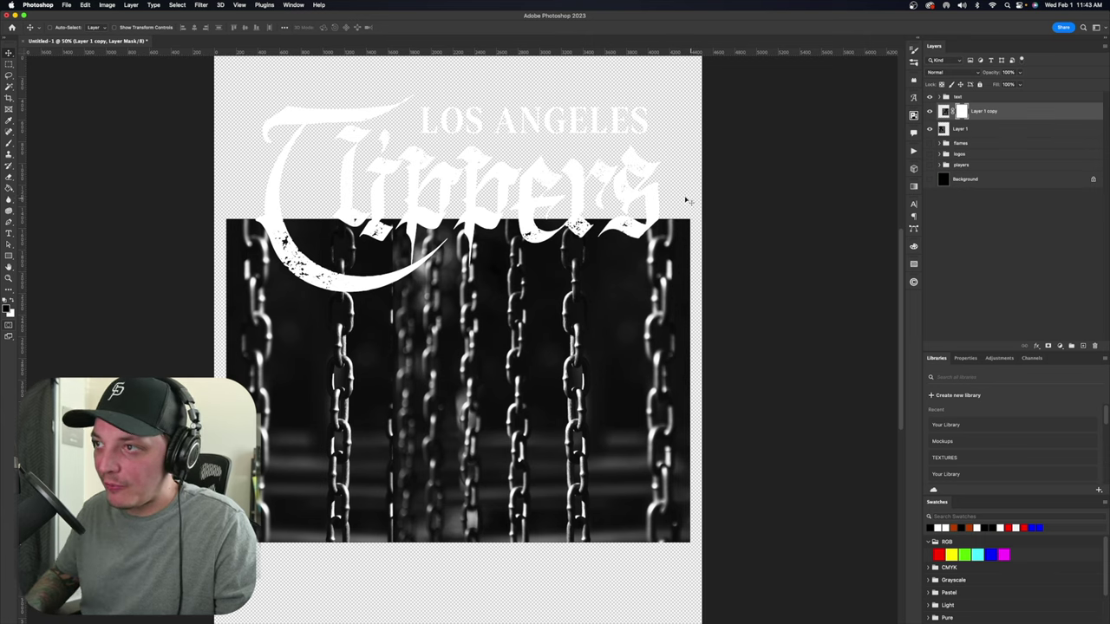
pyautogui.press('b')
pyautogui.moveTo(405, 295)
pyautogui.mouseDown()
pyautogui.moveTo(397, 315)
pyautogui.moveTo(409, 238)
pyautogui.moveTo(451, 520)
pyautogui.mouseUp()
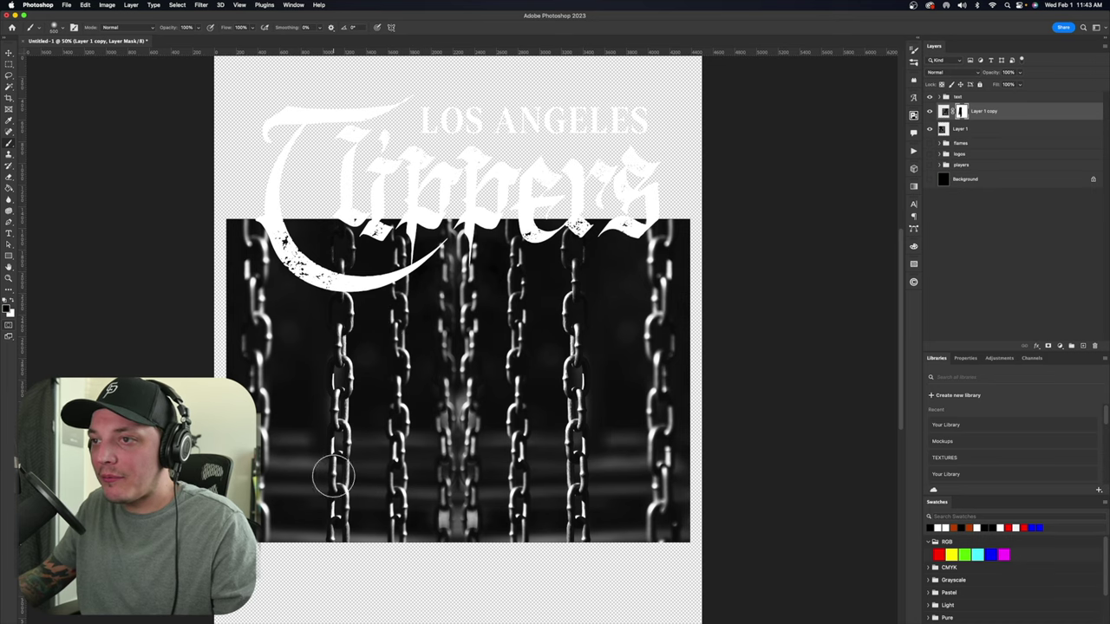
pyautogui.moveTo(468, 522)
pyautogui.mouseDown()
pyautogui.moveTo(479, 431)
pyautogui.moveTo(450, 352)
pyautogui.mouseUp()
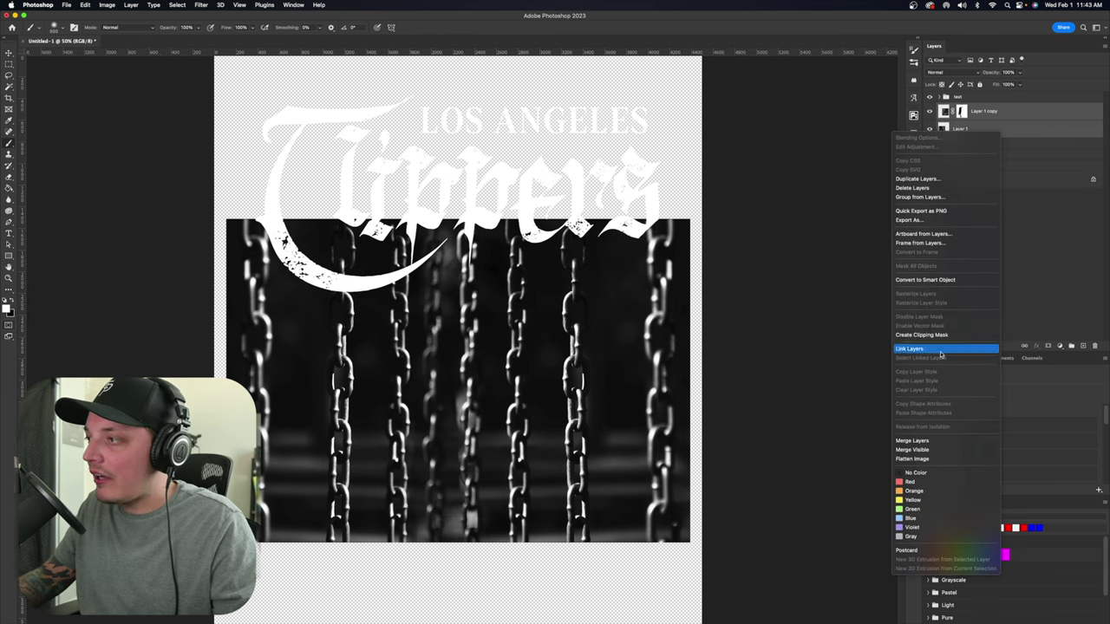
# Convert the two selected chain layers into one smart object and stretch it vertically
pyautogui.click(925, 280)
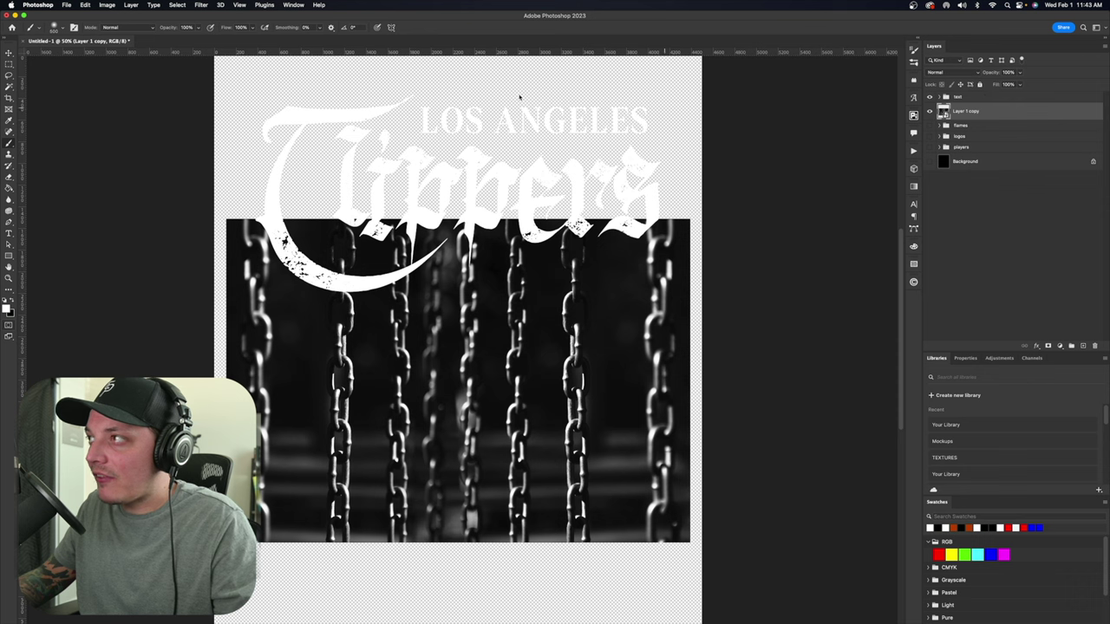
pyautogui.press('super+t')
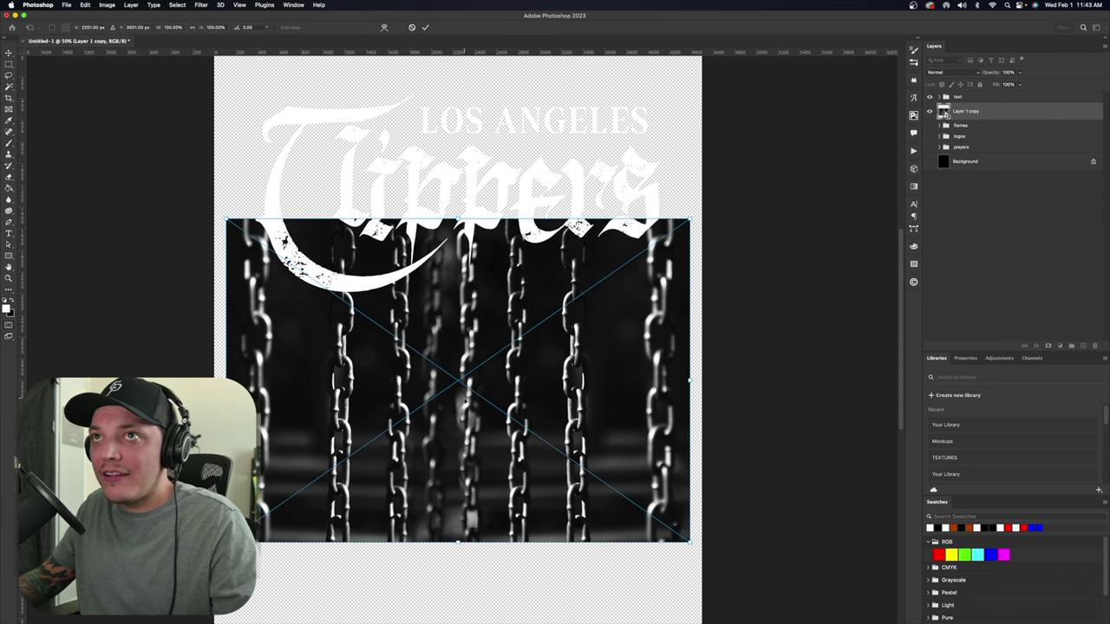
pyautogui.moveTo(460, 555)
pyautogui.mouseDown()
pyautogui.moveTo(460, 611)
pyautogui.moveTo(460, 556)
pyautogui.mouseUp()
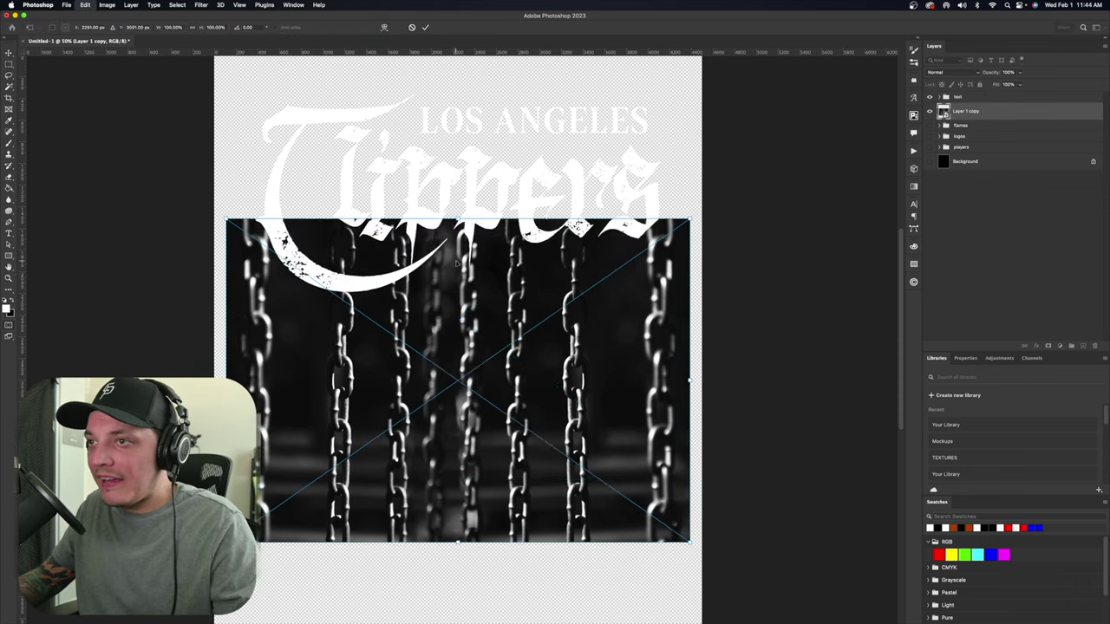
# Apply Levels to the chain smart object, lowering the midtones to 0.54 and the highlights input to 193, and adjust the black point
pyautogui.press('super+l')
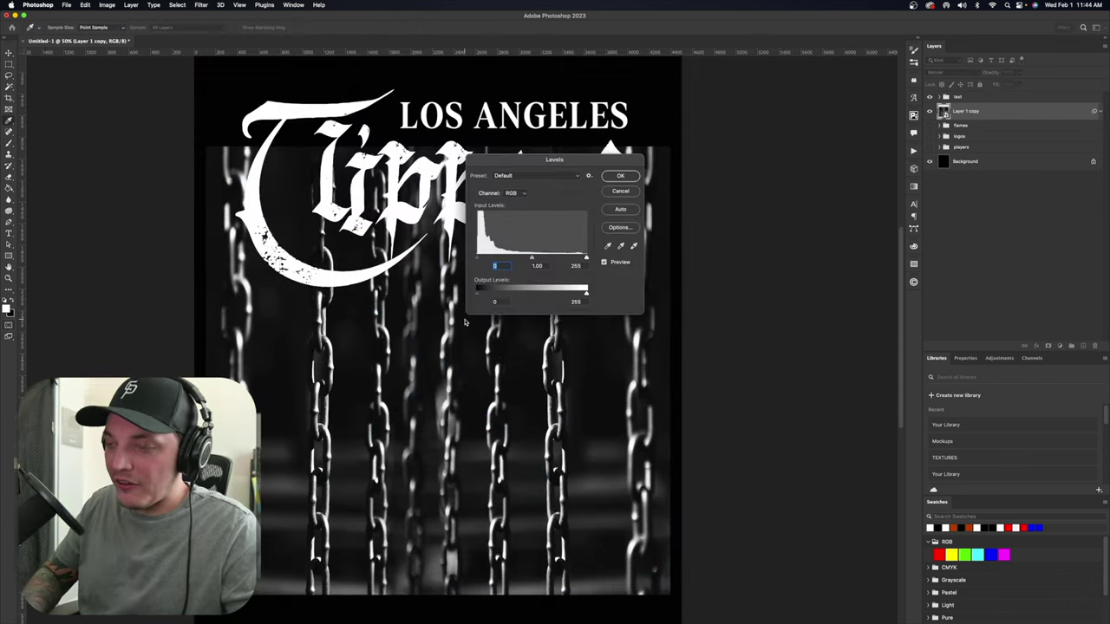
pyautogui.moveTo(532, 258); pyautogui.dragTo(559, 259)
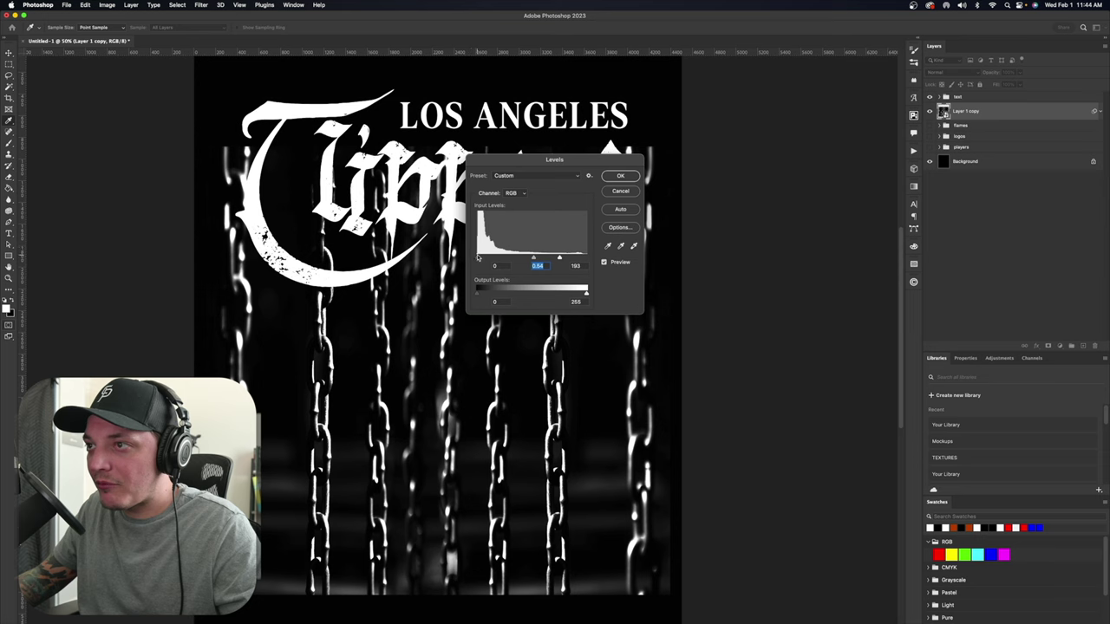
pyautogui.moveTo(478, 258); pyautogui.dragTo(568, 258)
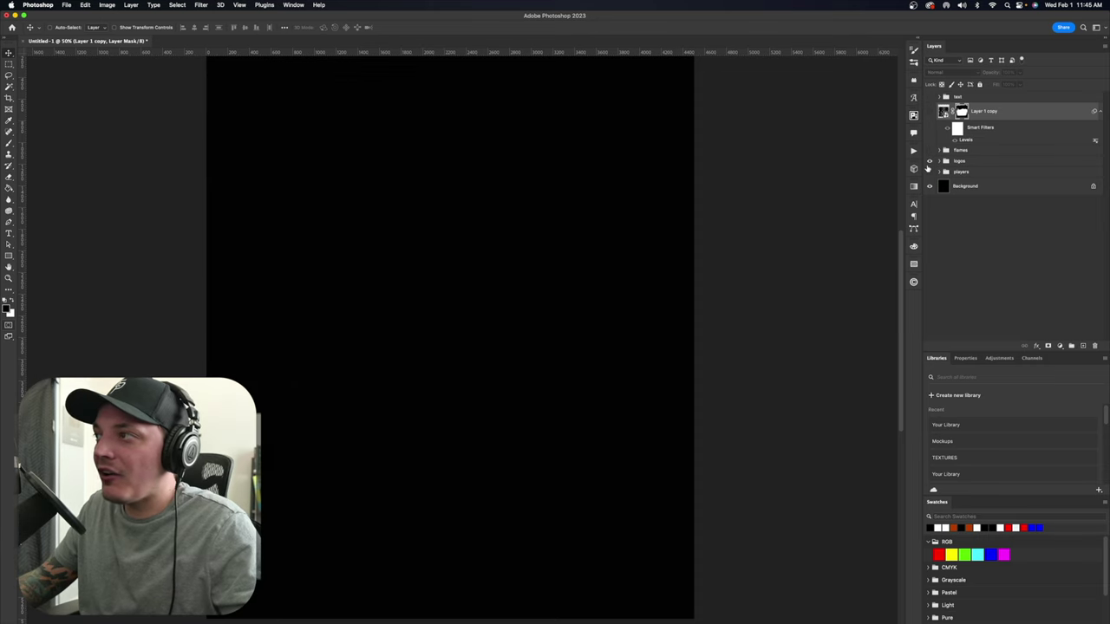
# Show the number 2 player's photo in the players group and rasterize its layer
pyautogui.click(940, 173)
pyautogui.click(930, 186)
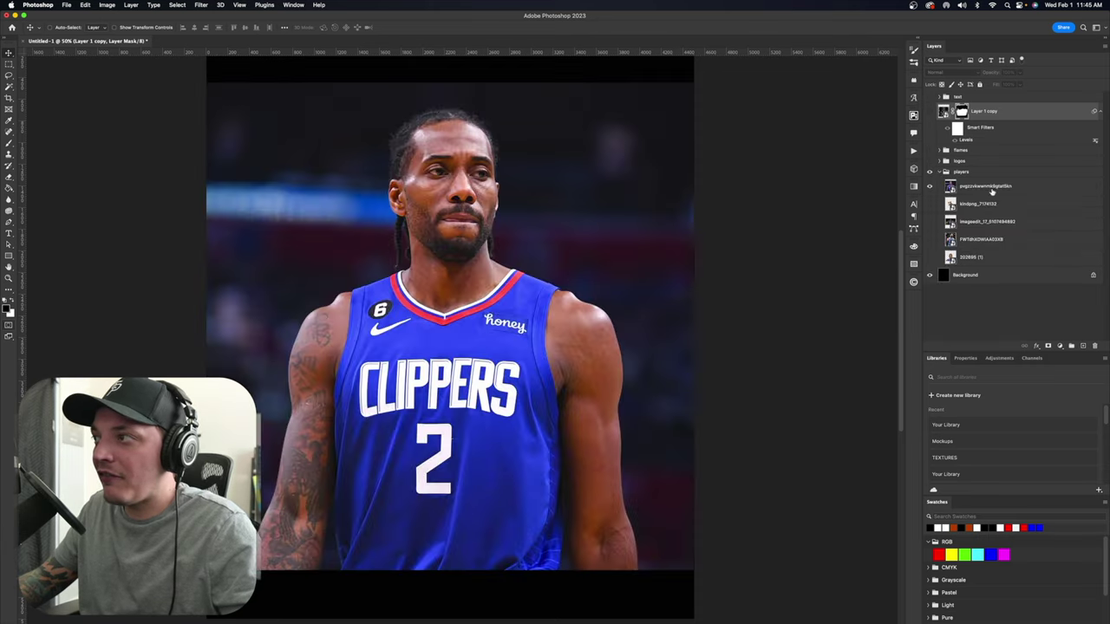
pyautogui.rightClick(1022, 187)
pyautogui.click(968, 364)
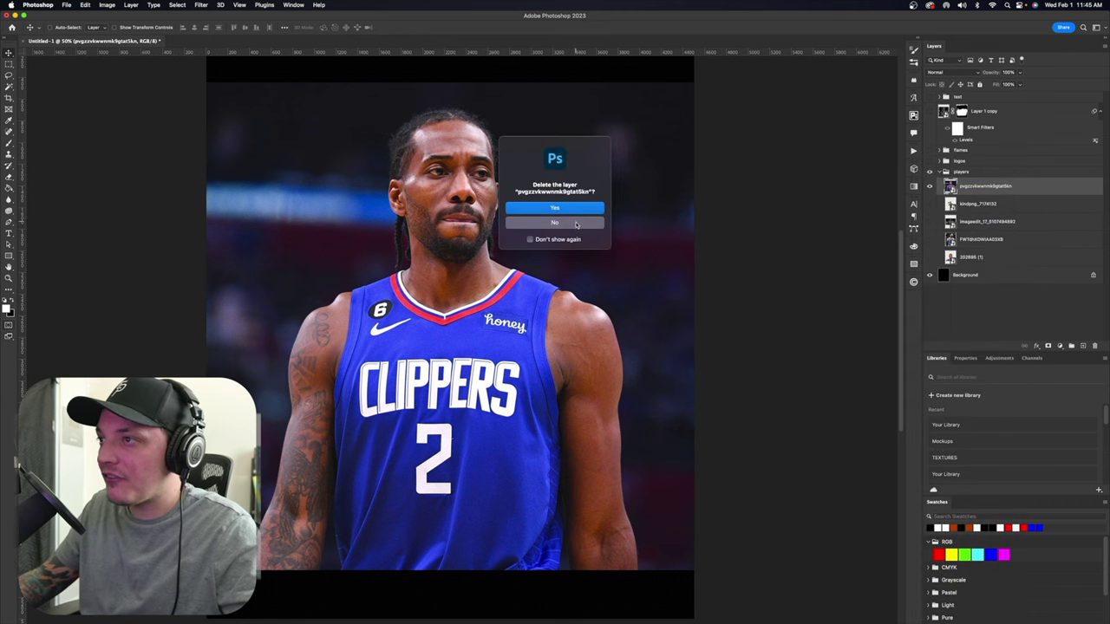
pyautogui.click(576, 225)
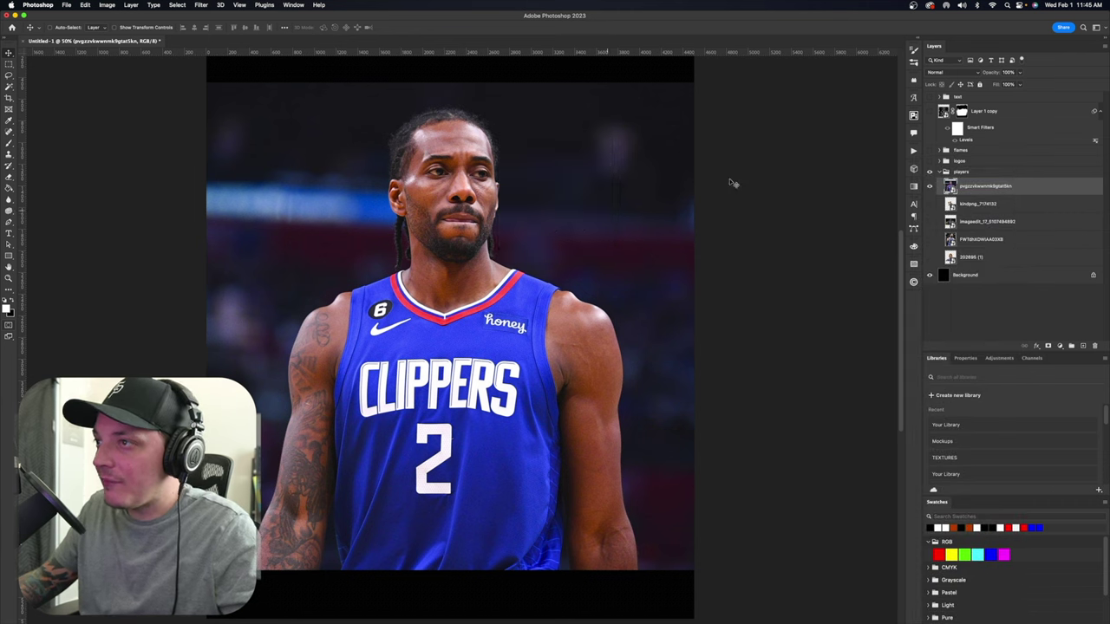
pyautogui.rightClick(1042, 191)
pyautogui.click(961, 364)
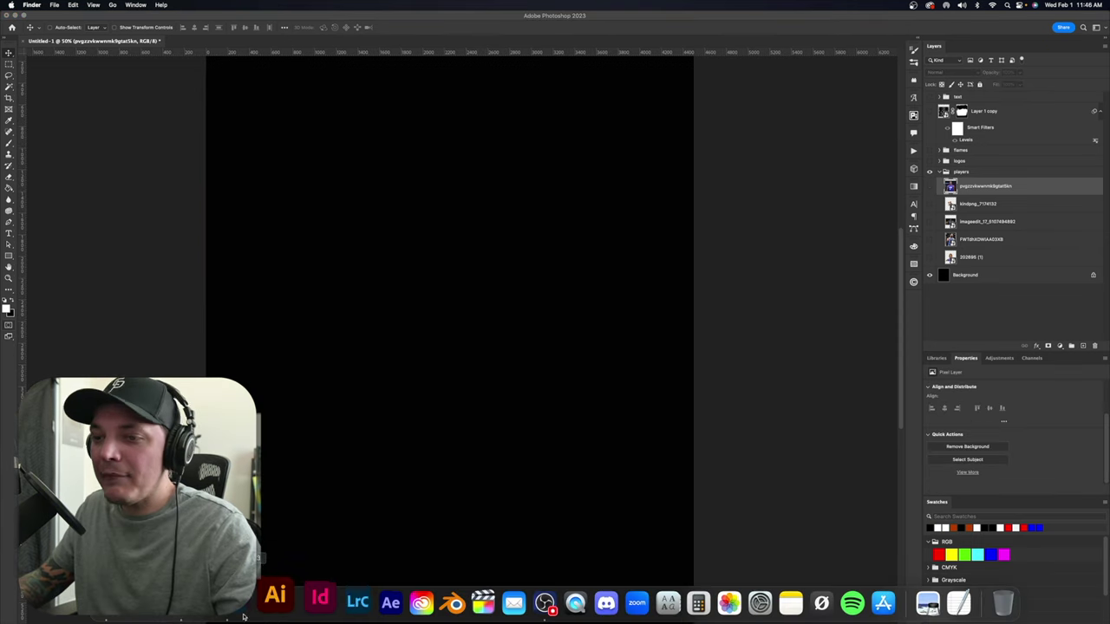
# Switch to Chrome and open the background remover at clickmajic.com
pyautogui.click(192, 598)
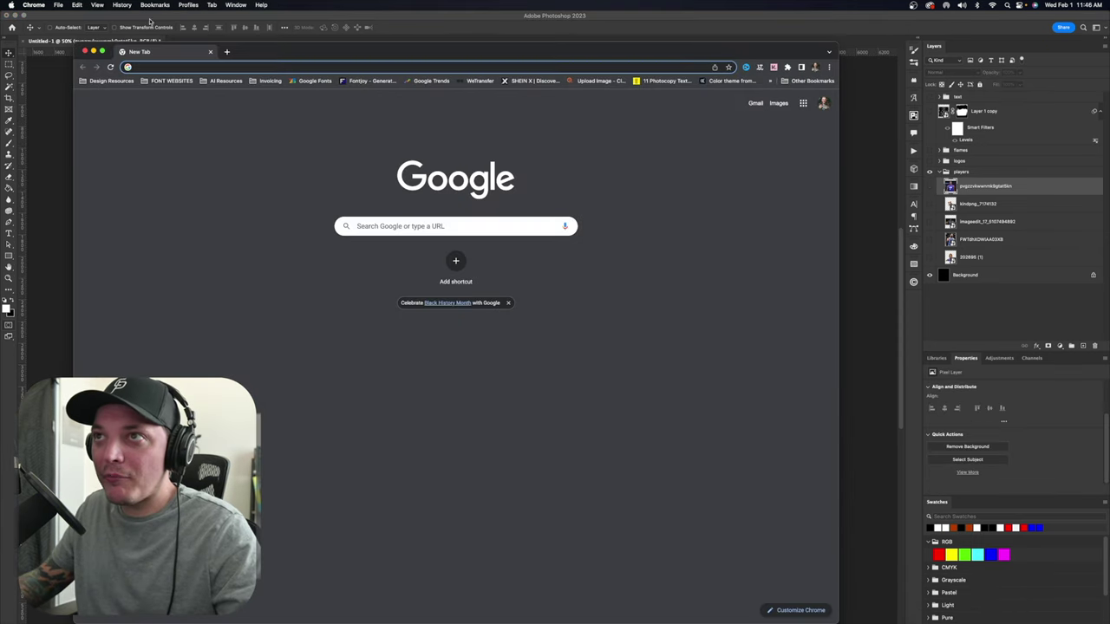
pyautogui.write('clickmajic.com')
pyautogui.press('Return')
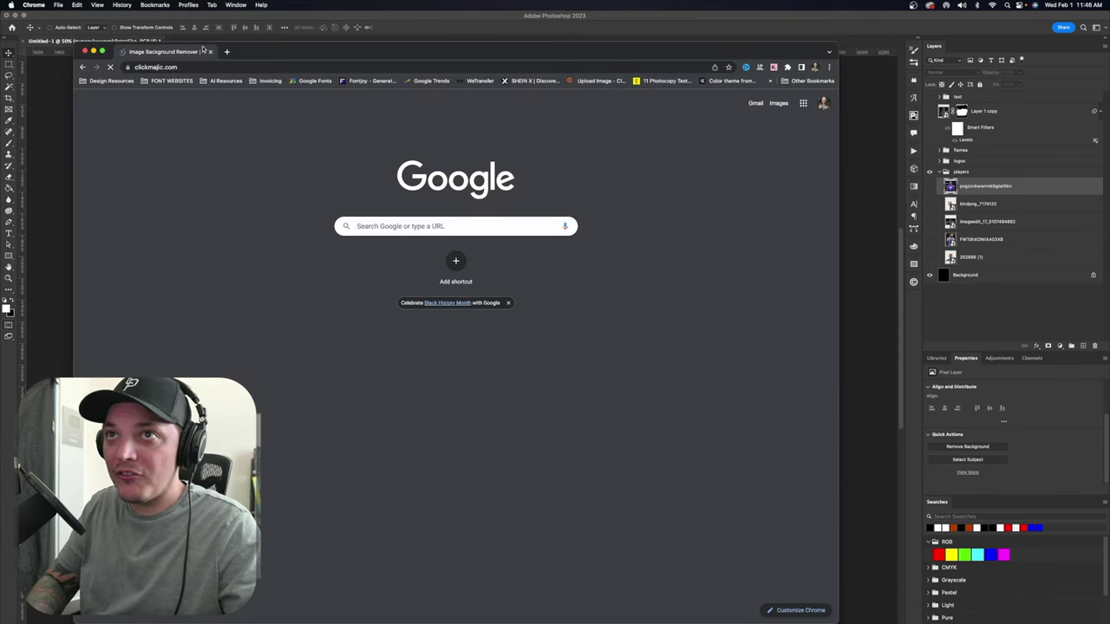
# Log in to Clickmajic with the Google account and allow the site's push notifications
pyautogui.click(694, 111)
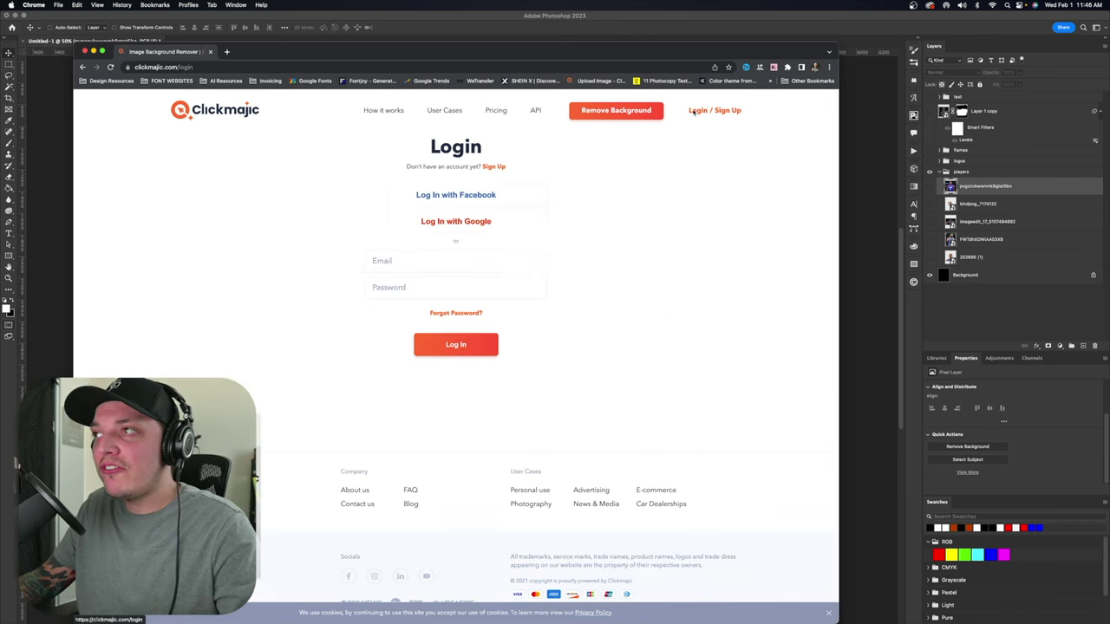
pyautogui.click(465, 225)
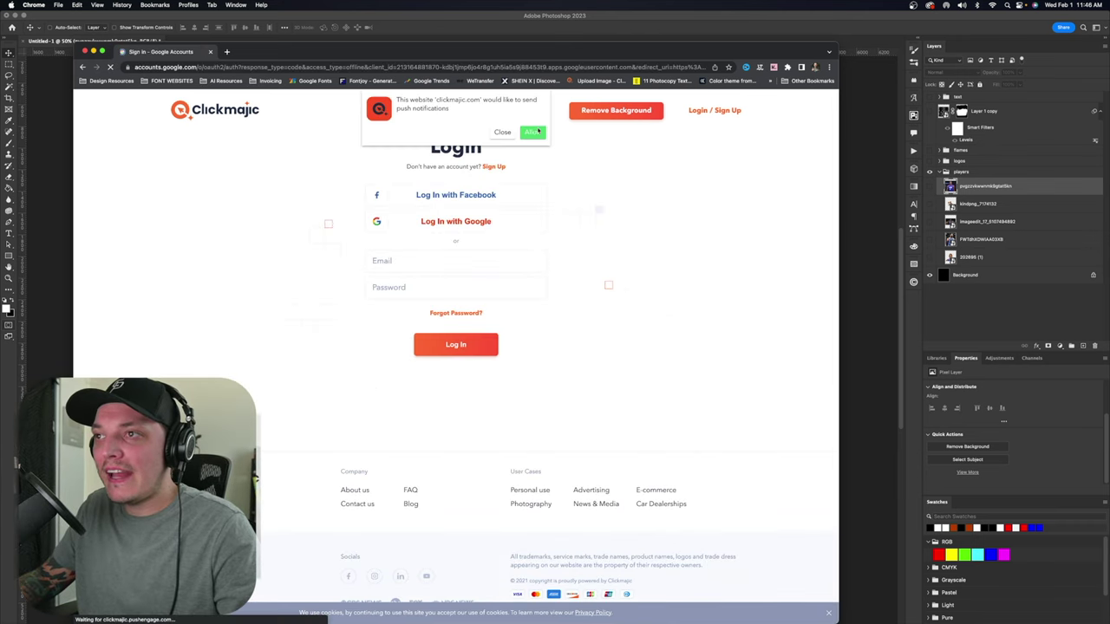
pyautogui.click(447, 338)
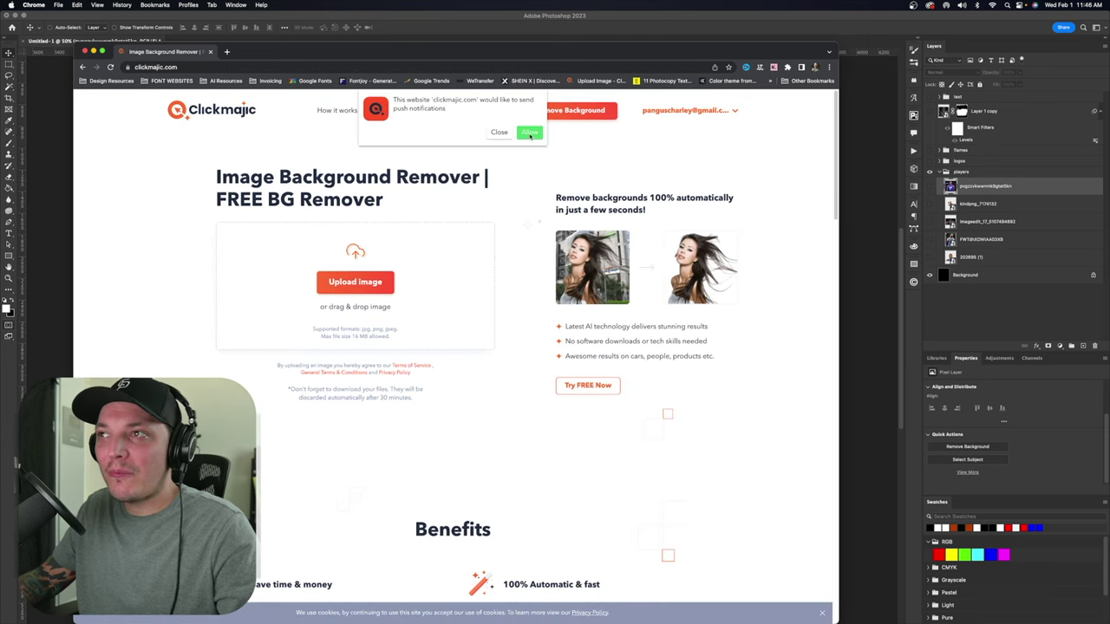
pyautogui.click(530, 132)
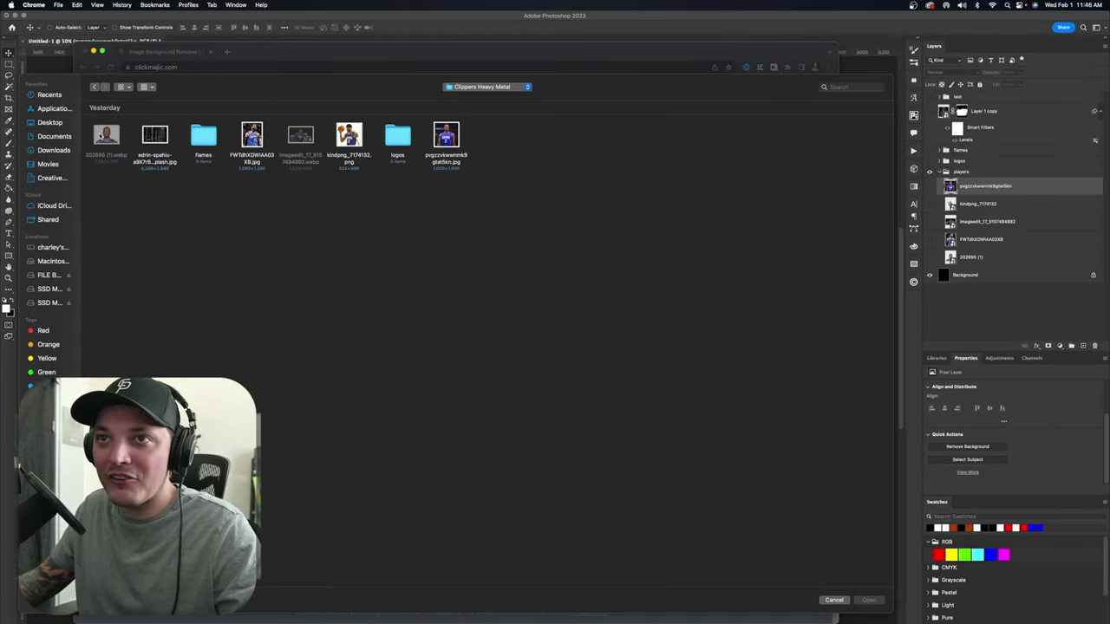
# Upload the number 2 and number 1 Clippers player JPG photos from the Clippers Heavy Metal folder for background removal
pyautogui.click(447, 141)
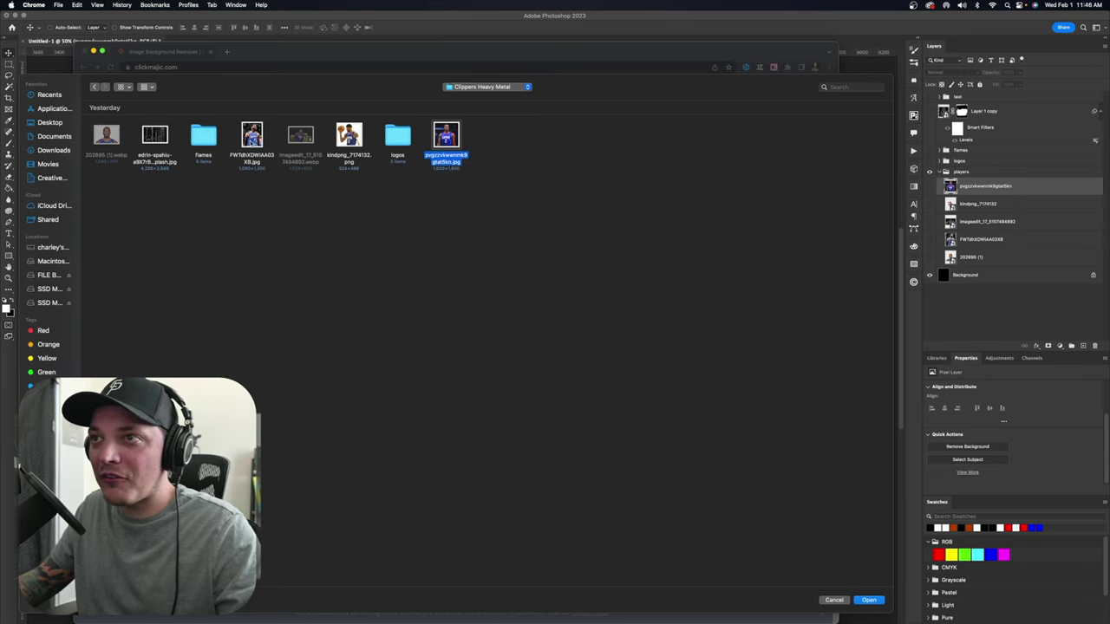
pyautogui.keyDown('super'); pyautogui.click(252, 141); pyautogui.keyUp('super')
pyautogui.press('Return')
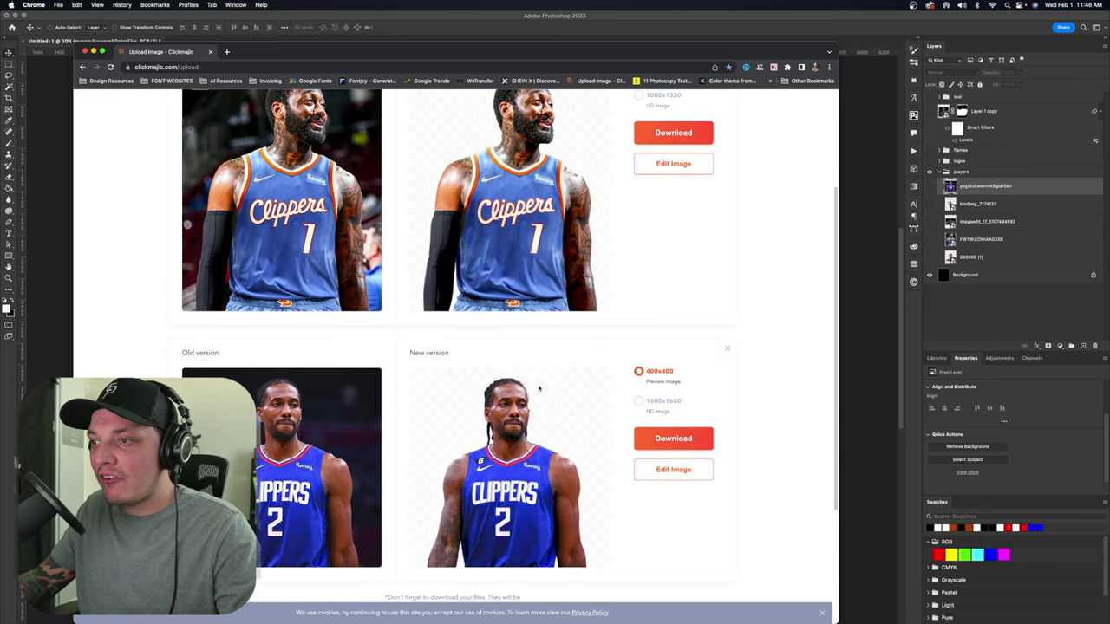
# Download the number 1 player's cut-out as the 1080x1350 HD image
pyautogui.scroll(2, 639, 414)
pyautogui.click(637, 174)
pyautogui.click(671, 211)
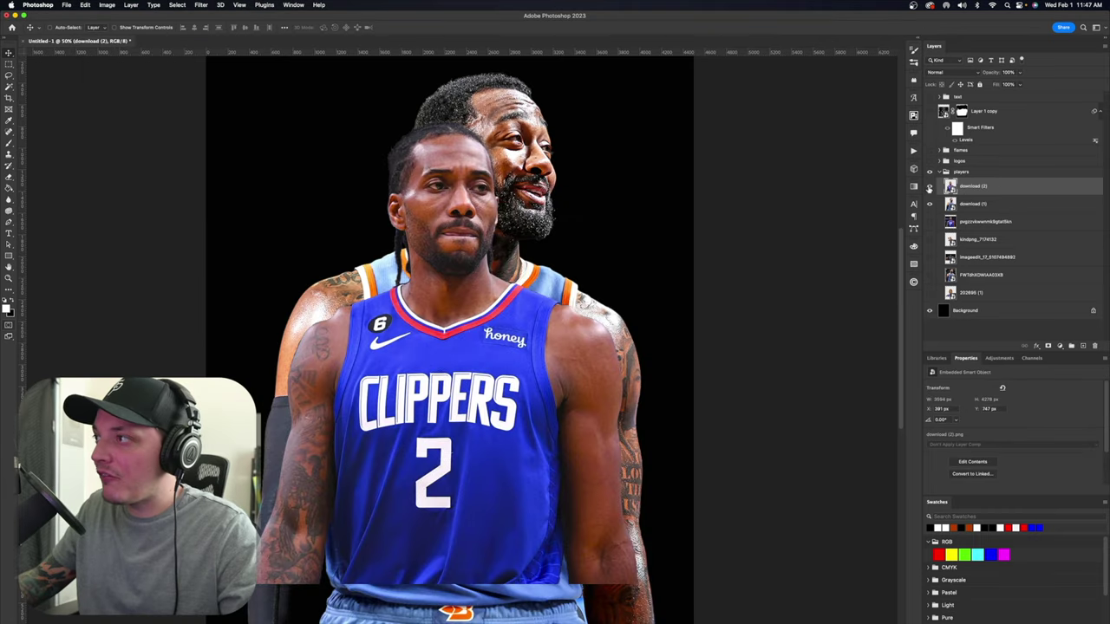
# Hide the download (2) and download (1) cut-outs and delete the original number 2 player photo layer
pyautogui.click(928, 187)
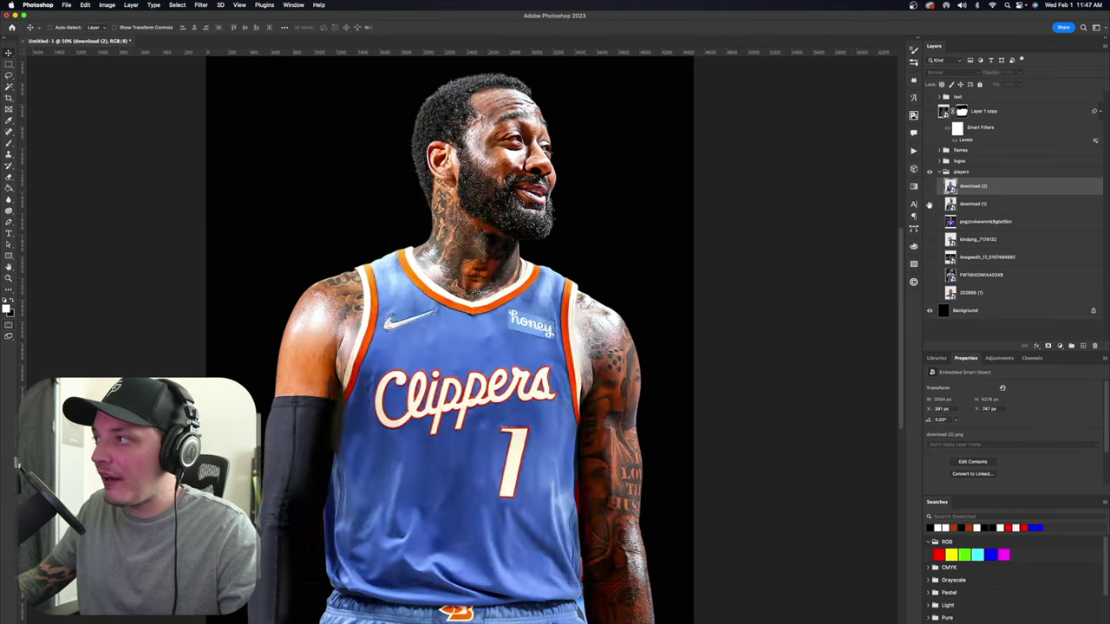
pyautogui.click(929, 205)
pyautogui.click(966, 225)
pyautogui.press('Delete')
# Preview the kindpng_7174132 layer and delete the game photo layer of the player dribbling the ball
pyautogui.click(930, 222)
pyautogui.click(930, 221)
pyautogui.click(930, 221)
pyautogui.click(930, 239)
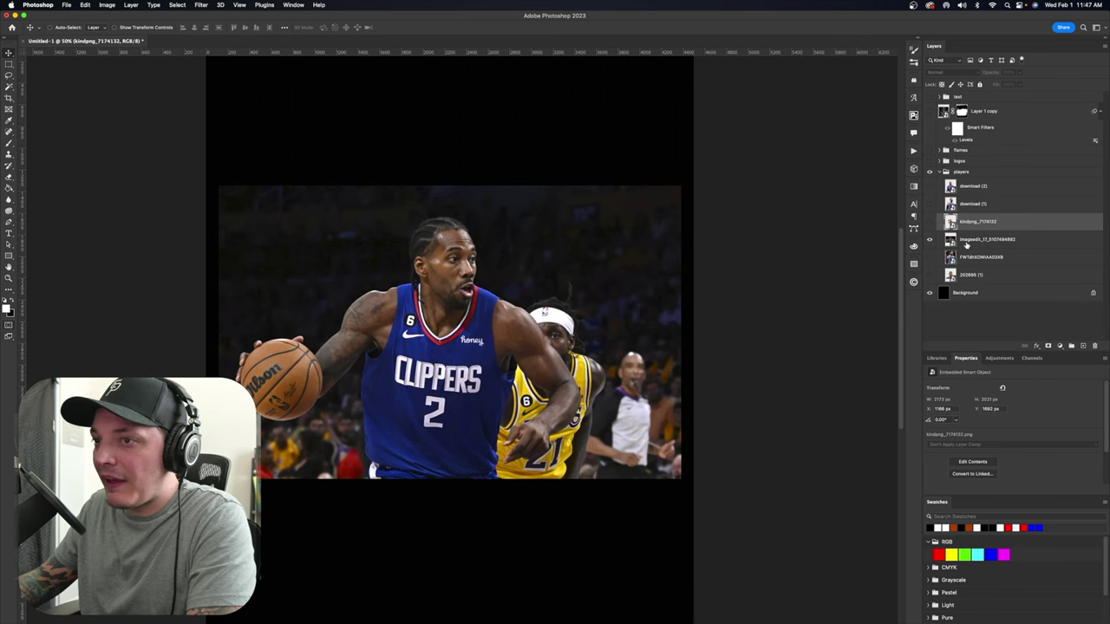
pyautogui.click(966, 245)
pyautogui.press('Delete')
# Delete the original number 1 player photo layer and check the 202695 (1) portrait, leaving it hidden
pyautogui.click(931, 242)
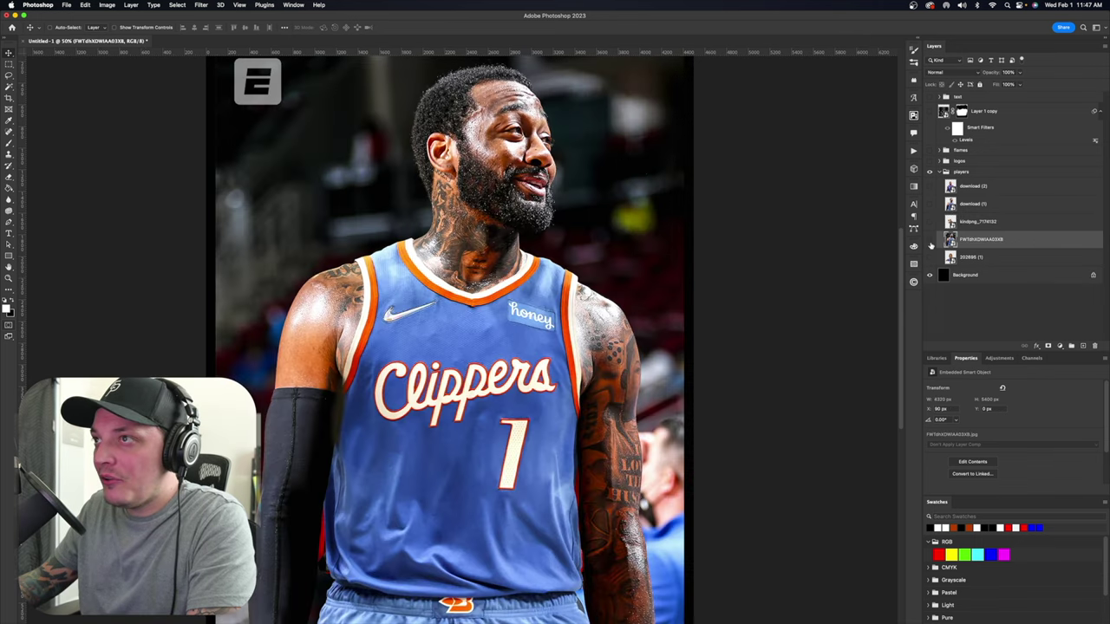
pyautogui.press('Delete')
pyautogui.click(930, 240)
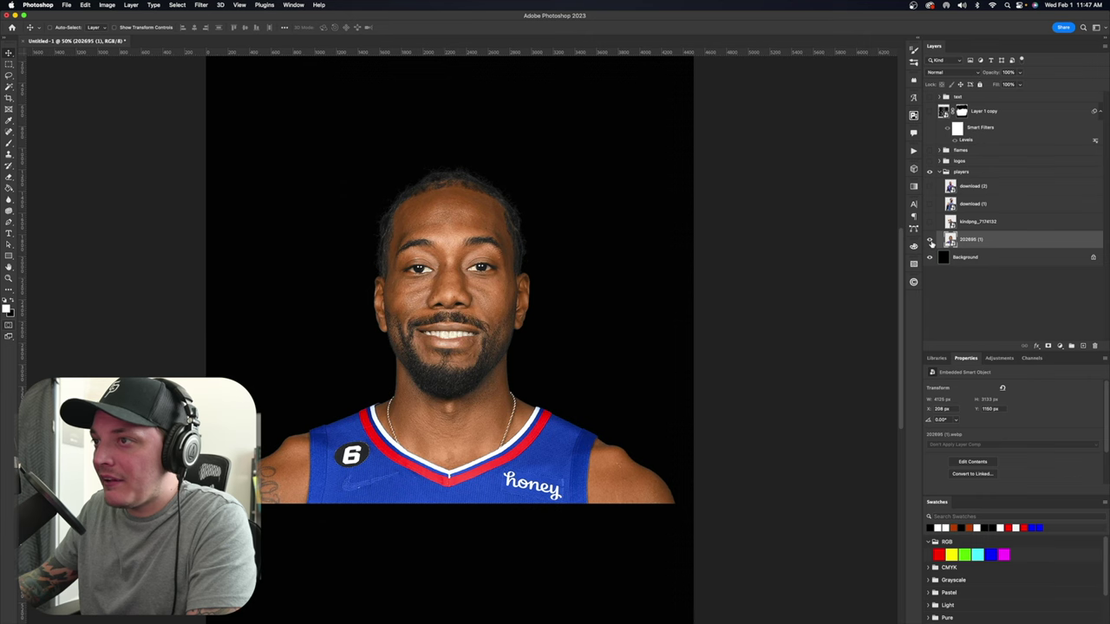
pyautogui.click(930, 242)
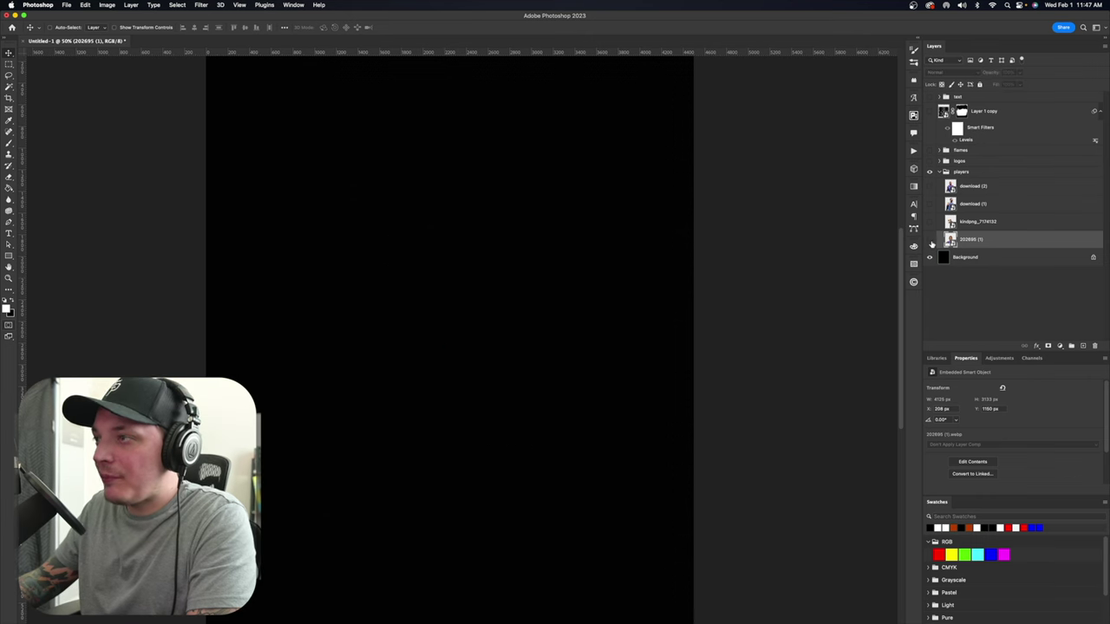
# Preview the remaining player layers and leave only the download (2) cut-out visible
pyautogui.click(930, 224)
pyautogui.click(931, 225)
pyautogui.click(932, 208)
pyautogui.click(933, 209)
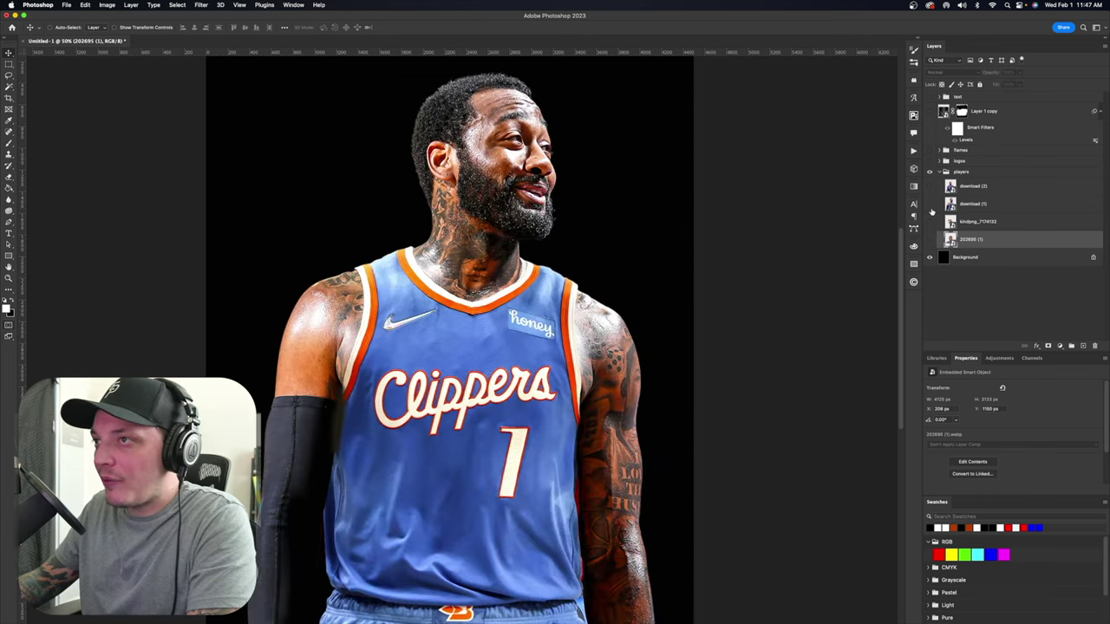
pyautogui.click(930, 190)
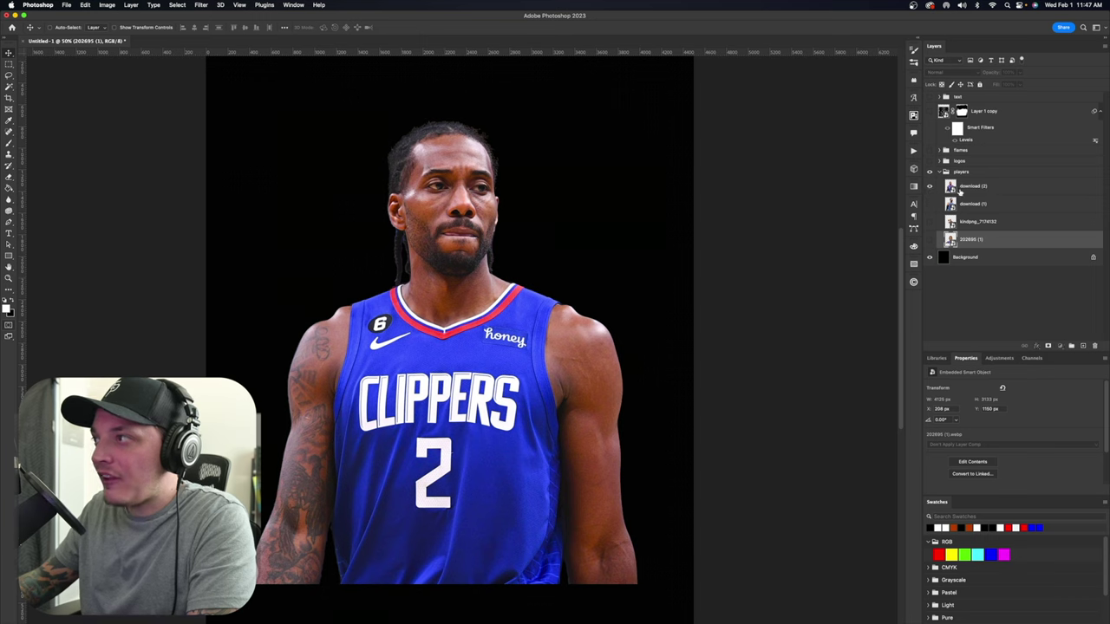
# Move the collapsed players group to the top of the layer stack and turn the title and chain layers back on
pyautogui.click(960, 189)
pyautogui.click(958, 174)
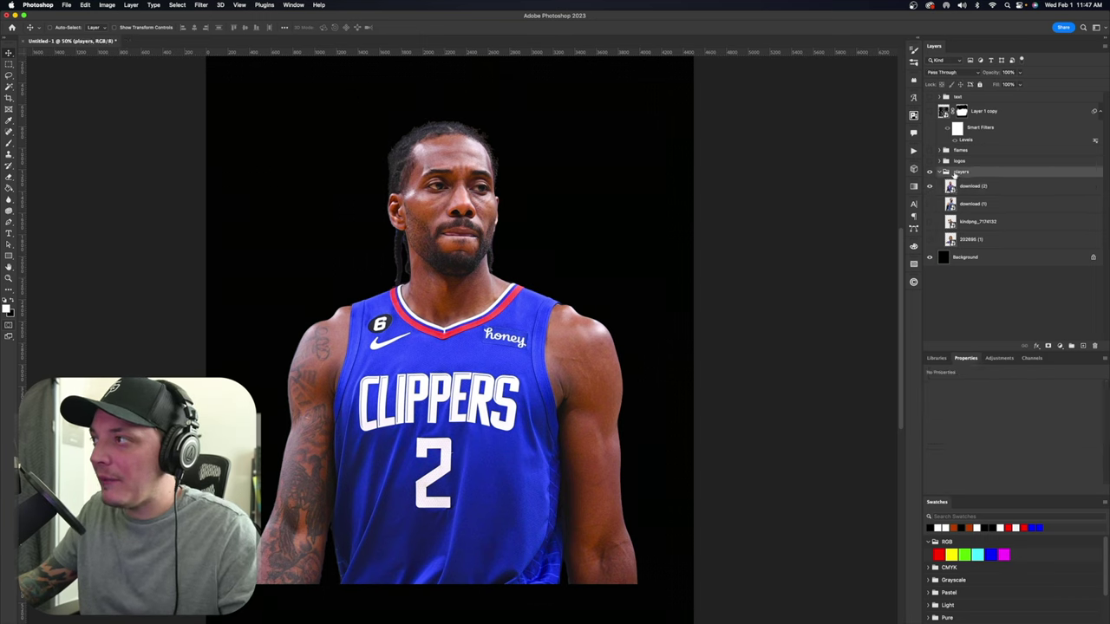
pyautogui.click(940, 173)
pyautogui.moveTo(957, 174); pyautogui.dragTo(958, 95)
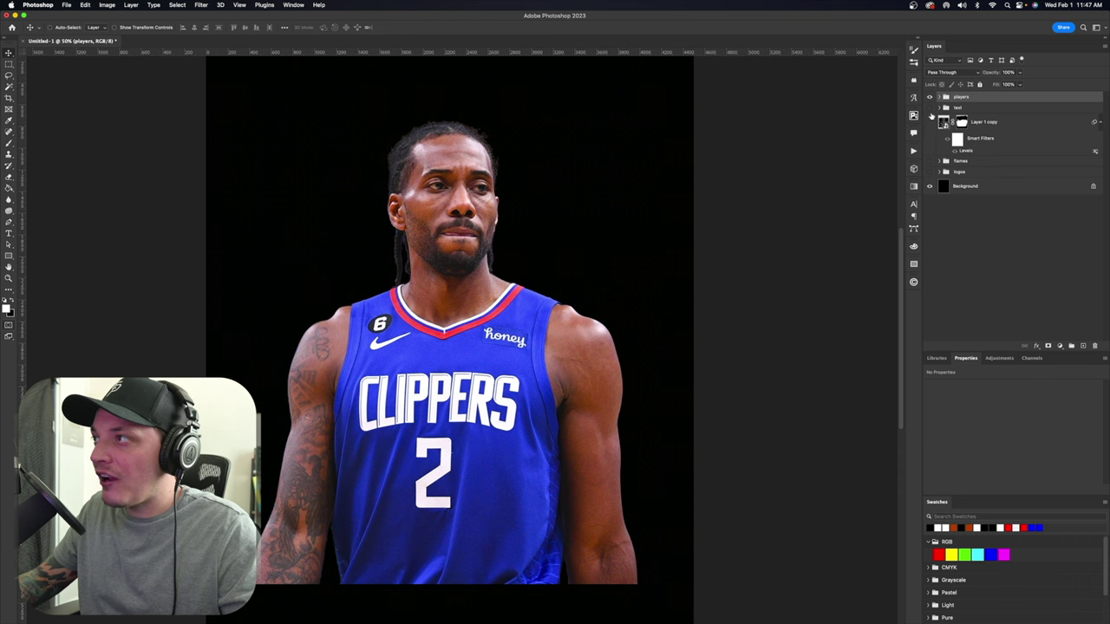
pyautogui.click(930, 107)
# Scale down the download (2) player cut-out and place it over the chains, with the head overlapping the lower edge of the title
pyautogui.moveTo(547, 277); pyautogui.dragTo(459, 287)
pyautogui.click(459, 287)
pyautogui.press('super+t')
pyautogui.press('Return')
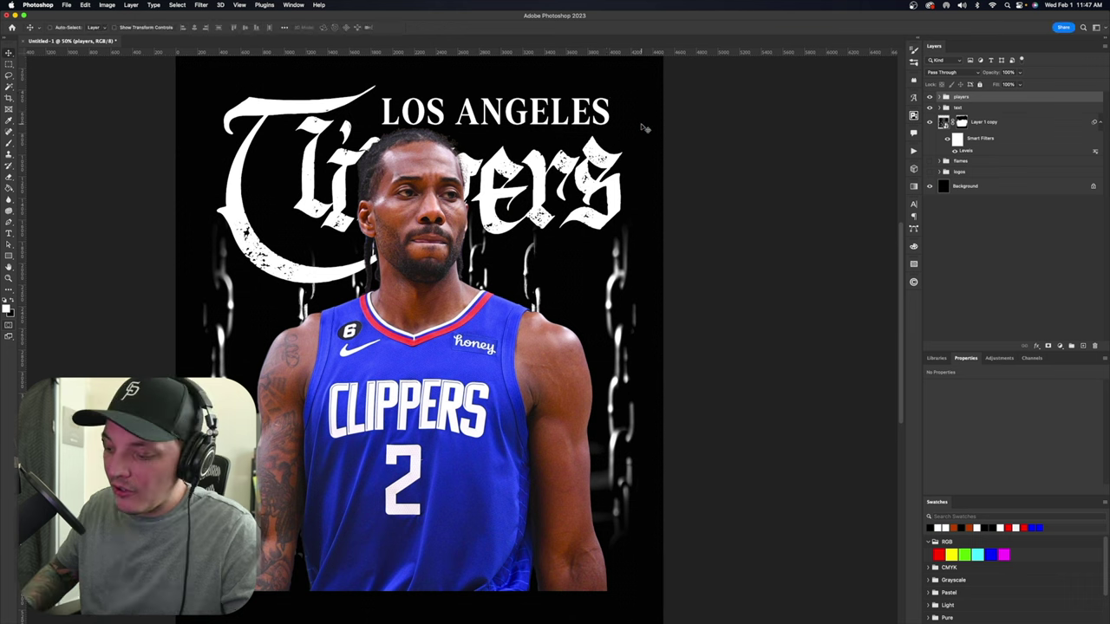
pyautogui.click(939, 97)
pyautogui.click(974, 111)
pyautogui.press('super+t')
pyautogui.moveTo(662, 105); pyautogui.dragTo(633, 135)
pyautogui.moveTo(535, 236); pyautogui.dragTo(513, 270)
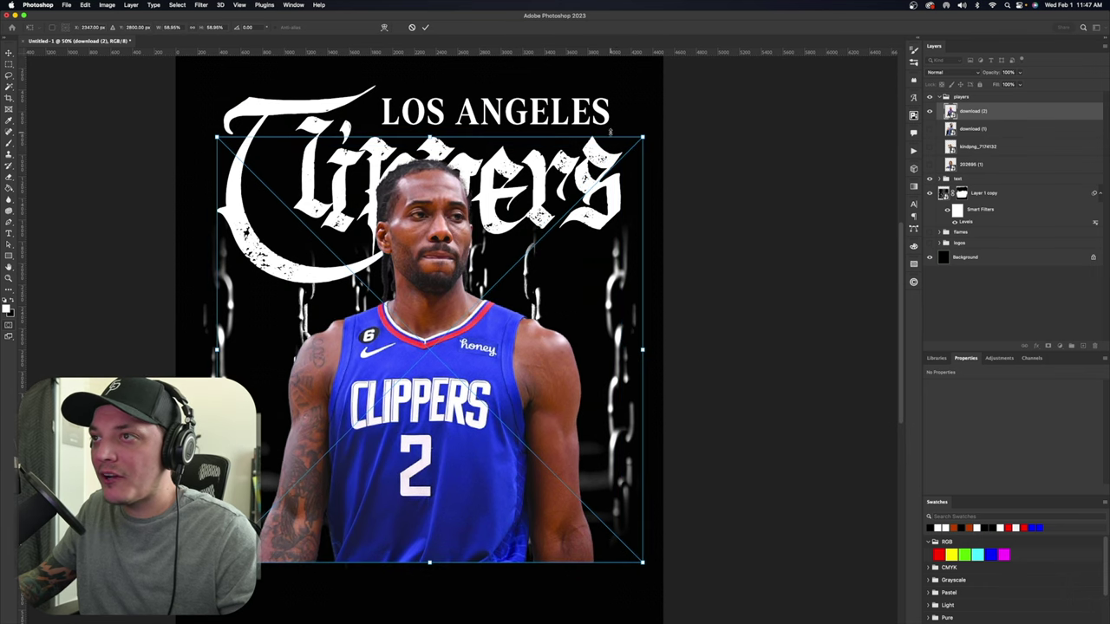
pyautogui.moveTo(641, 138); pyautogui.dragTo(605, 174)
pyautogui.moveTo(516, 246); pyautogui.dragTo(542, 231)
pyautogui.press('Return')
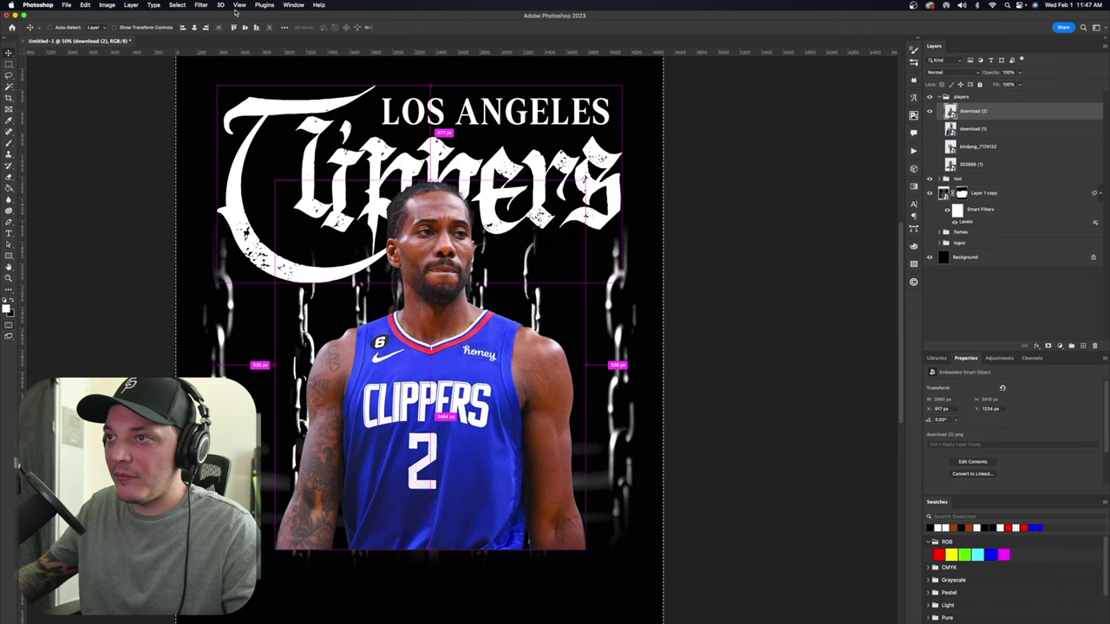
# Center the download (2) player horizontally on the canvas and nudge it slightly down
pyautogui.press('super+a')
pyautogui.click(195, 28)
pyautogui.press('super+d')
pyautogui.moveTo(446, 275); pyautogui.dragTo(445, 287)
pyautogui.scroll(-3, 445, 287)
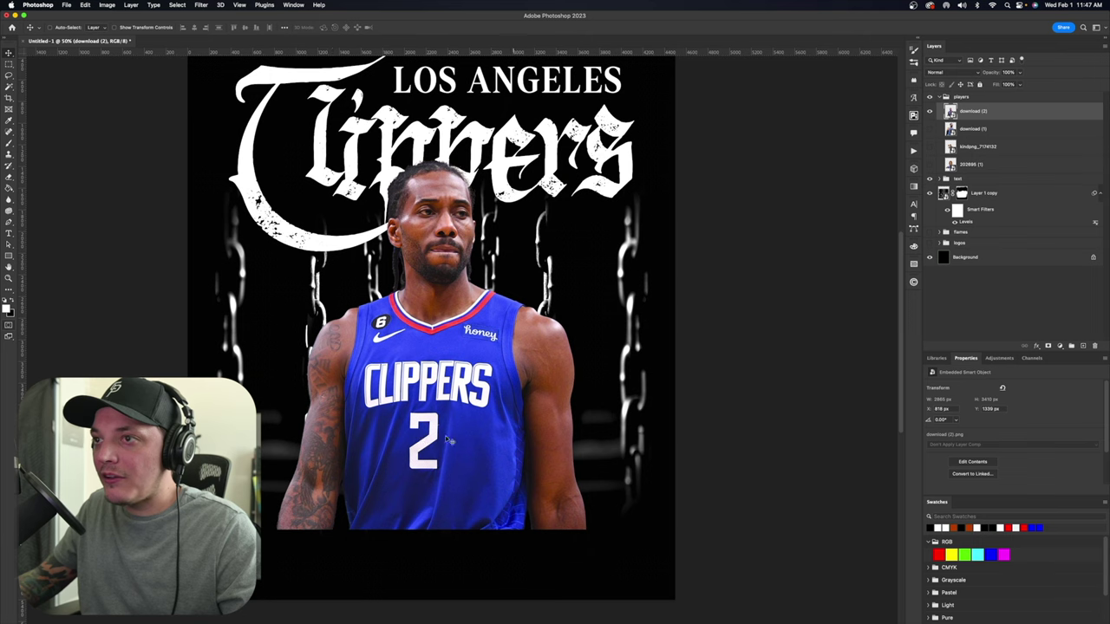
# Show the download (1) player, scale it down and place it behind the right shoulder of the center player
pyautogui.scroll(2, 402, 286)
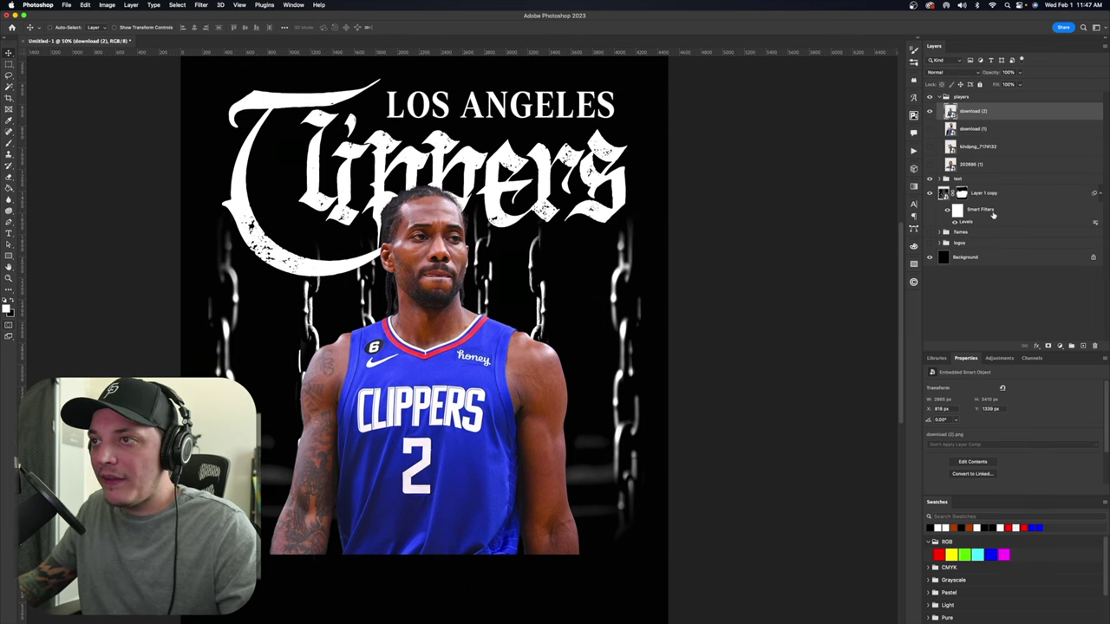
pyautogui.click(930, 128)
pyautogui.click(971, 128)
pyautogui.press('super+t')
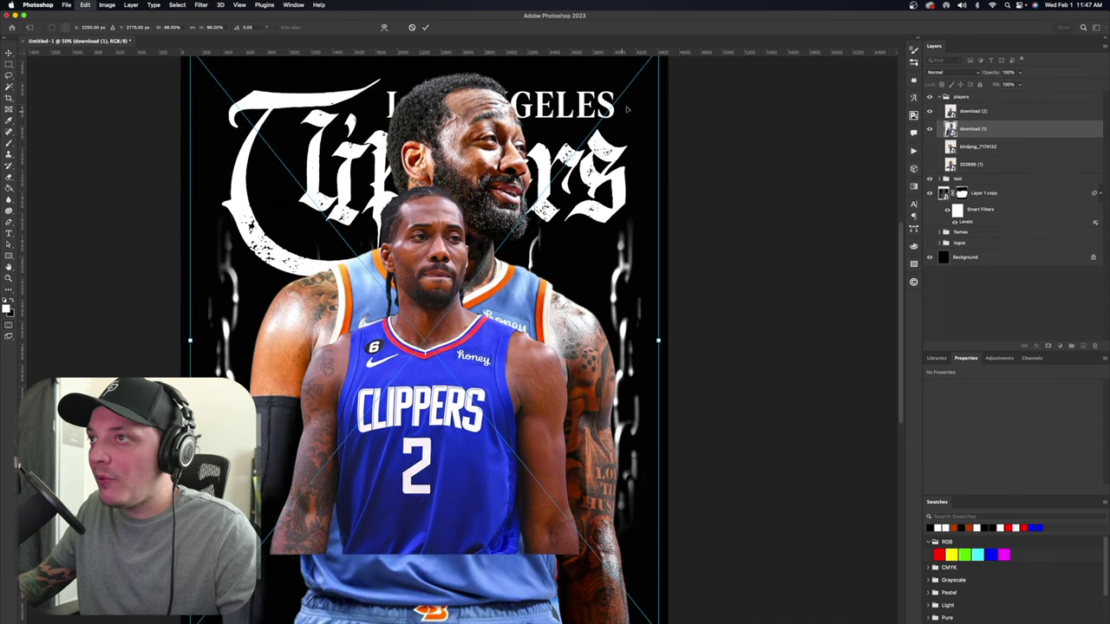
pyautogui.moveTo(636, 125); pyautogui.dragTo(654, 186)
pyautogui.moveTo(675, 115); pyautogui.dragTo(564, 256)
pyautogui.moveTo(512, 347); pyautogui.dragTo(515, 346)
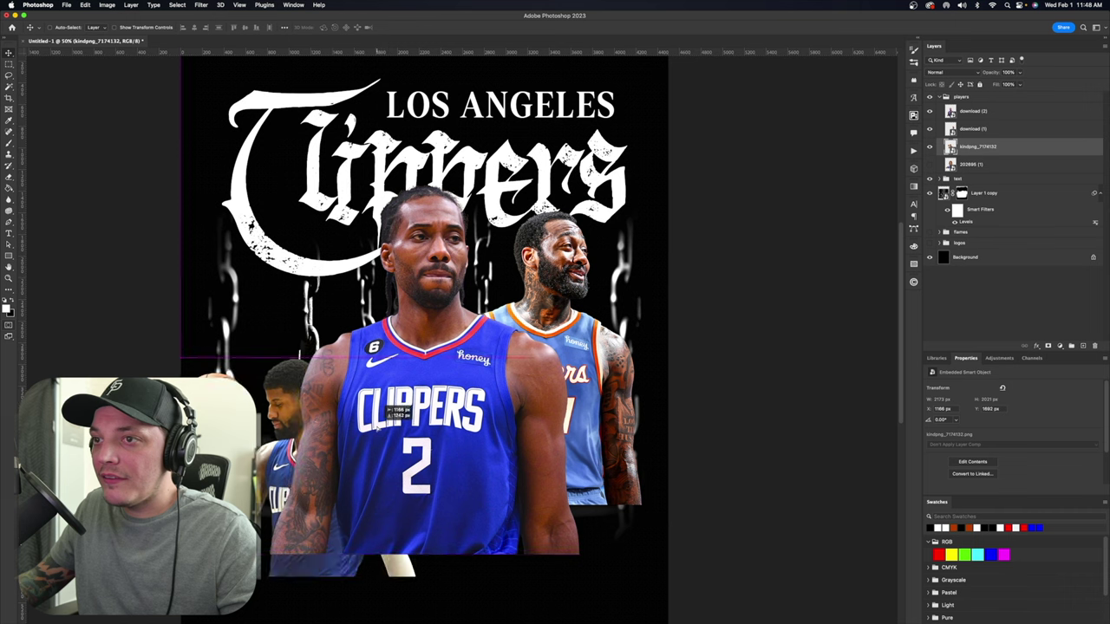
# Scale down the kindpng_7174132 player and place it behind the left shoulder of the center player, with the basketball over the title's lower curve
pyautogui.moveTo(485, 407); pyautogui.dragTo(510, 419)
pyautogui.moveTo(434, 411); pyautogui.dragTo(550, 298)
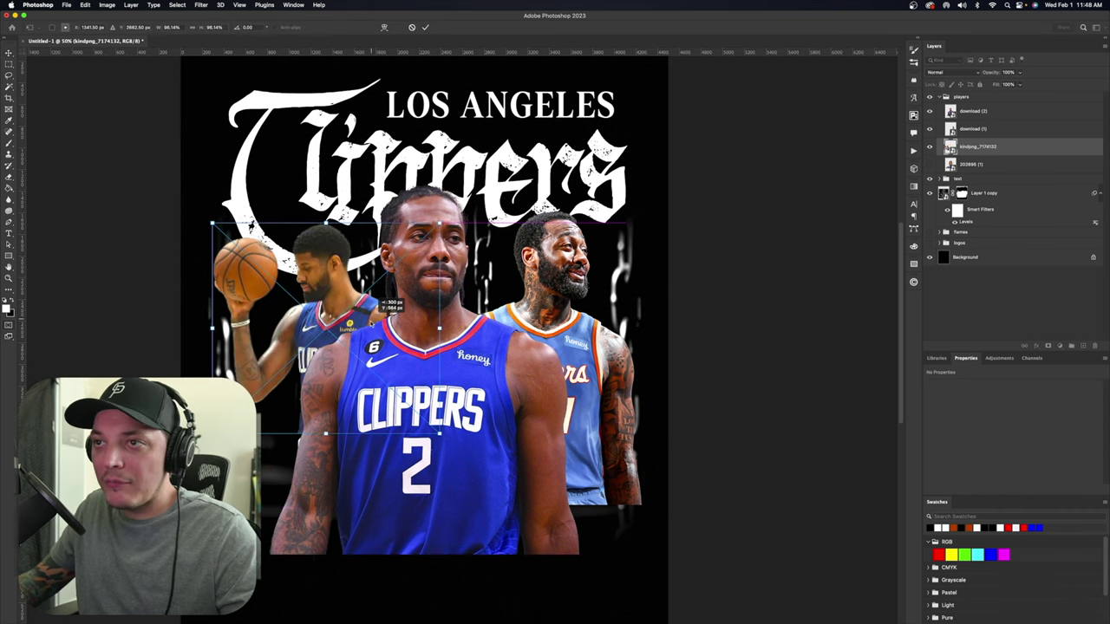
pyautogui.moveTo(381, 299); pyautogui.dragTo(297, 328)
pyautogui.press('Return')
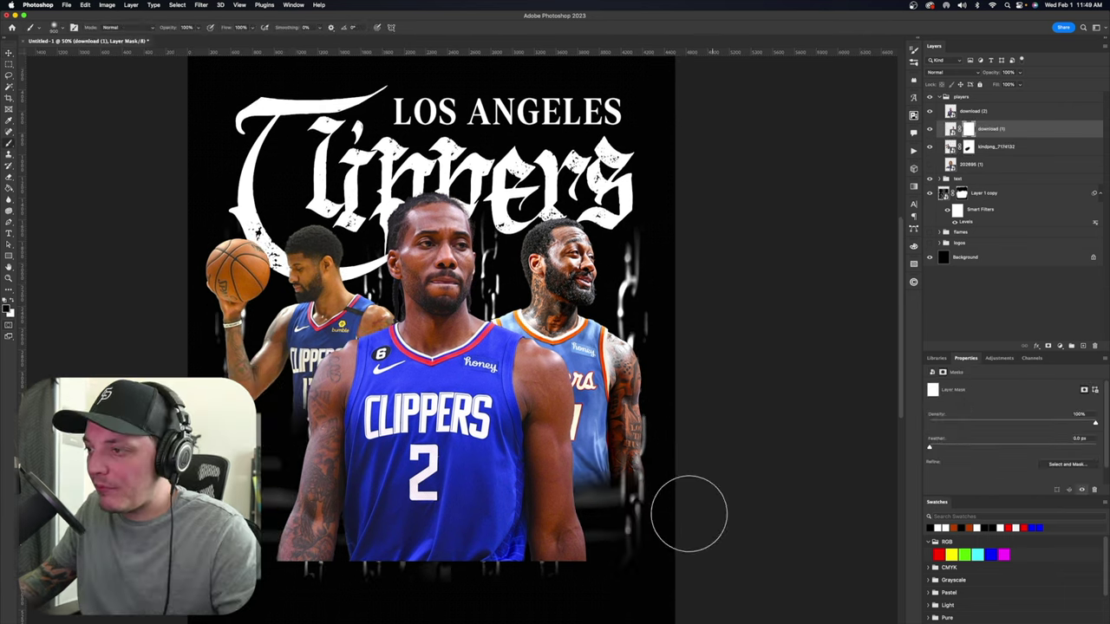
# Fade the lower edges of the three players into the black background with soft brush strokes on their layer masks
pyautogui.moveTo(688, 515); pyautogui.dragTo(632, 515)
pyautogui.press('super+z')
pyautogui.moveTo(607, 562)
pyautogui.mouseDown()
pyautogui.moveTo(580, 579)
pyautogui.moveTo(656, 569)
pyautogui.mouseUp()
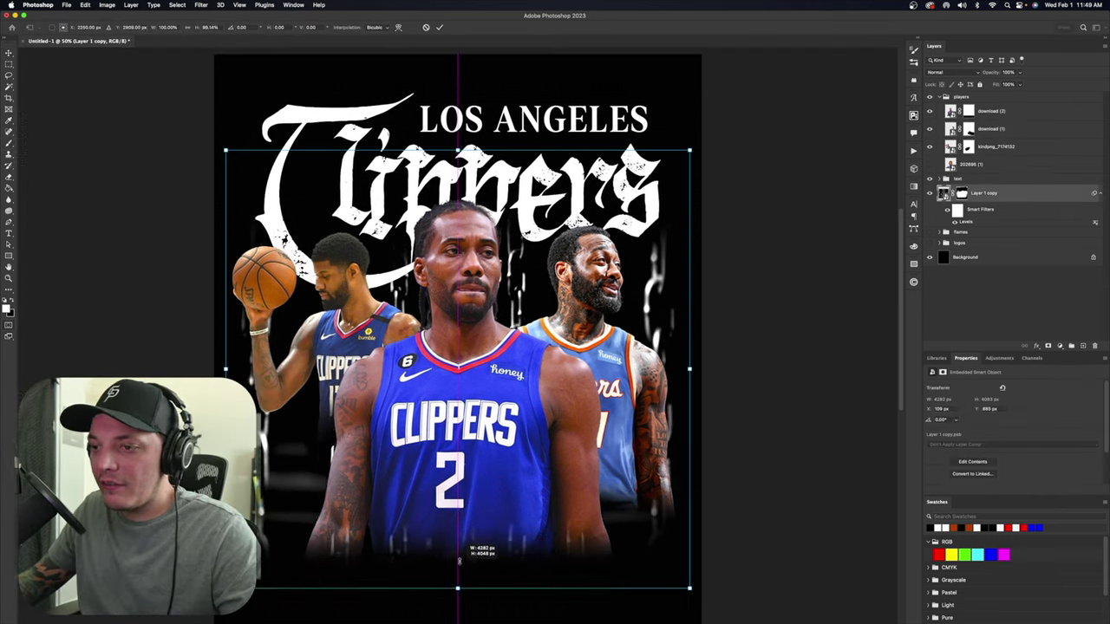
# Squash the Layer 1 copy chains from their lower edge to about 3829 px high, keeping the width
pyautogui.moveTo(459, 561); pyautogui.dragTo(457, 565)
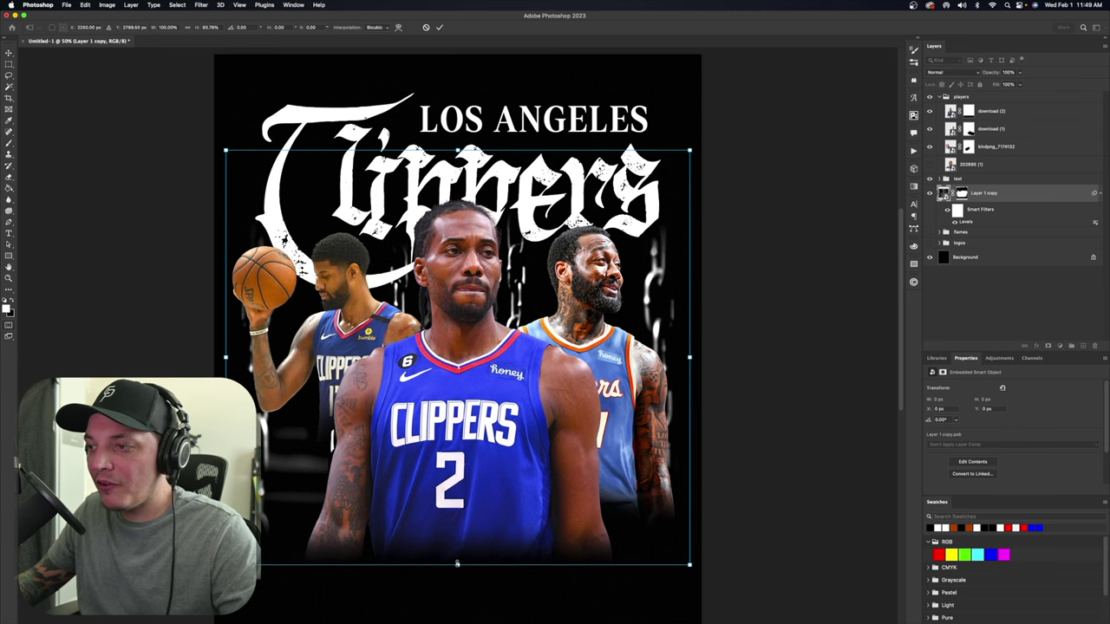
pyautogui.press('Return')
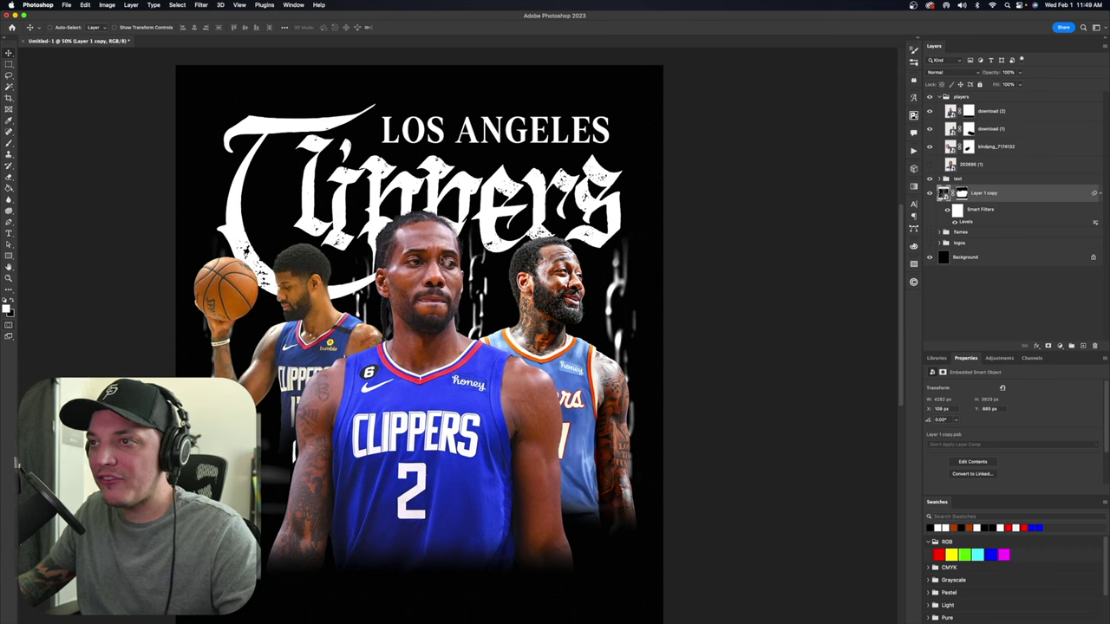
# Duplicate the download (2) player, rasterize the copy and hide the original smart object
pyautogui.press('z')
pyautogui.click(442, 284)
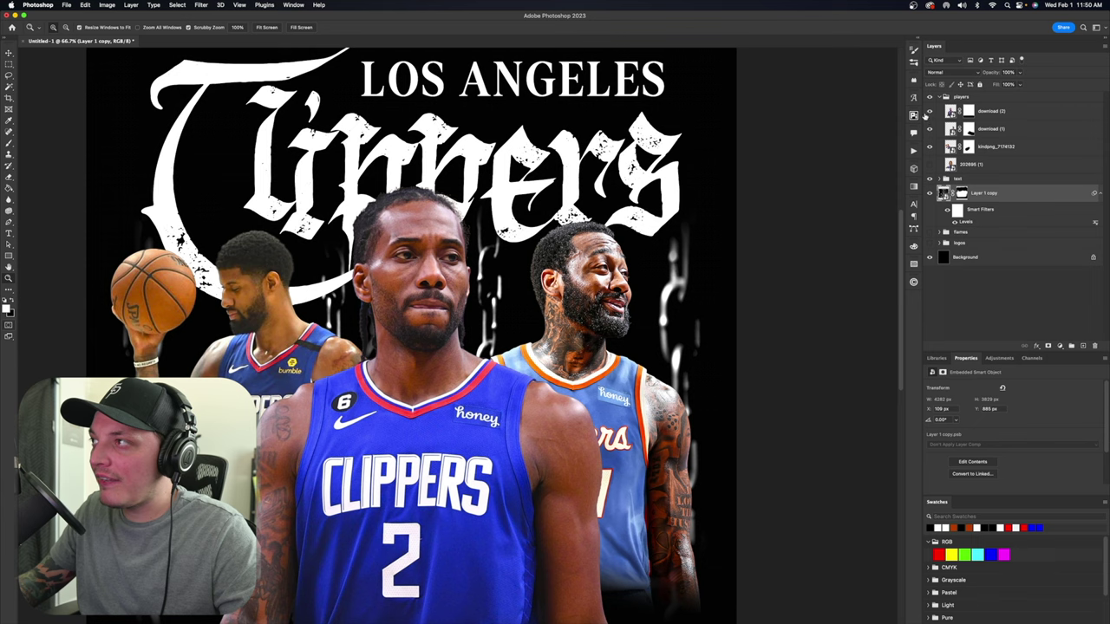
pyautogui.click(931, 112)
pyautogui.click(930, 112)
pyautogui.rightClick(937, 112)
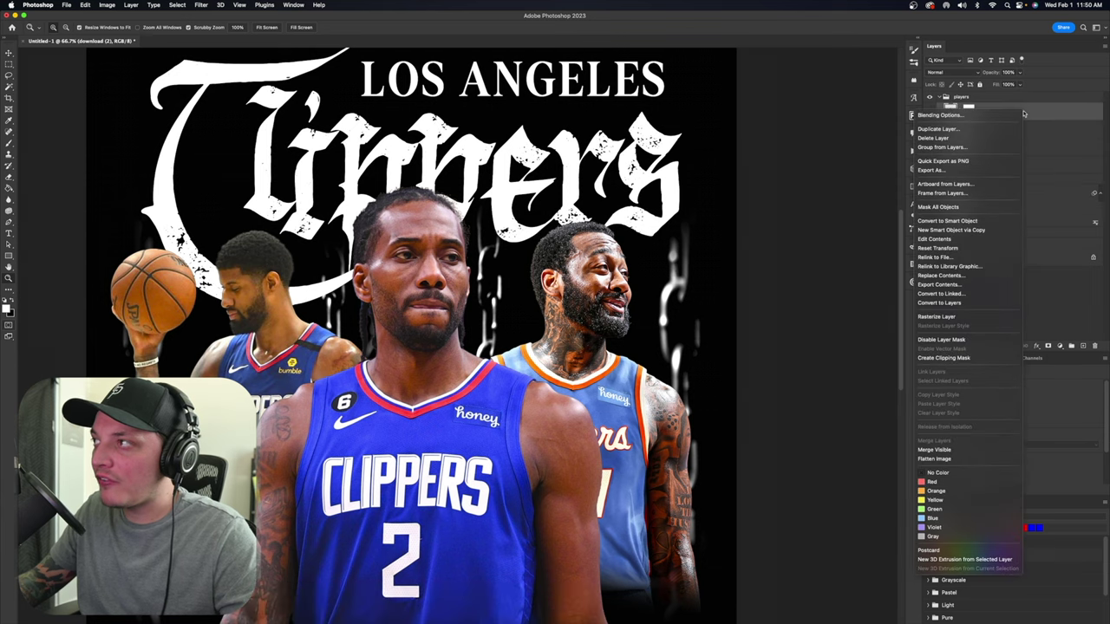
pyautogui.click(979, 221)
pyautogui.moveTo(953, 113); pyautogui.dragTo(954, 105)
pyautogui.click(931, 129)
pyautogui.click(930, 130)
pyautogui.rightClick(999, 112)
pyautogui.click(944, 320)
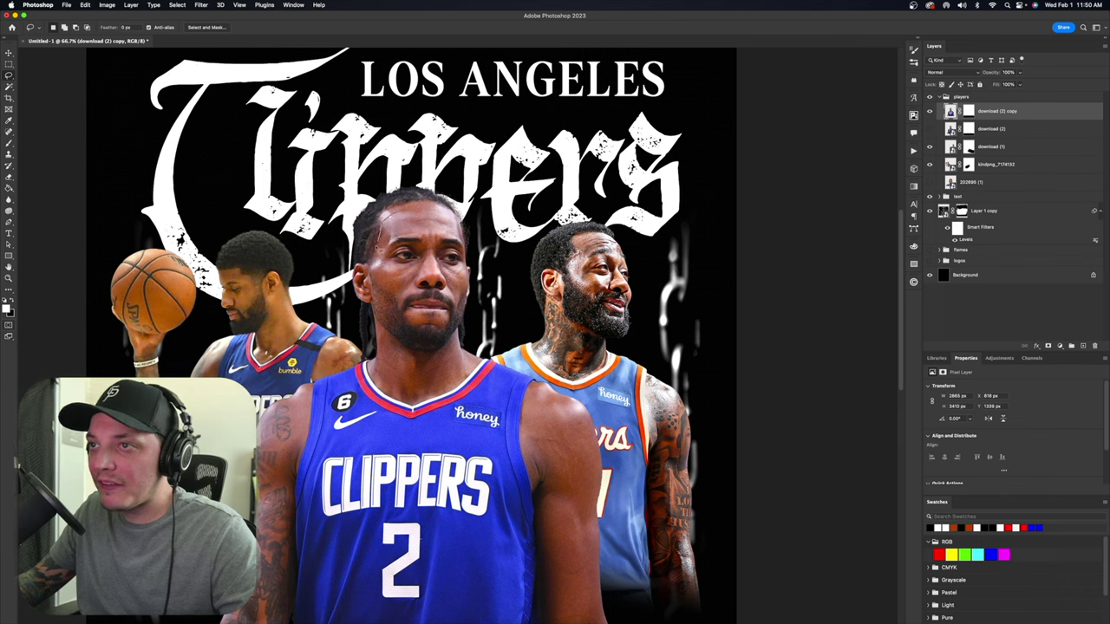
# Lasso the center player's face and cut it onto its own layer, try shifting it right and undo that move
pyautogui.moveTo(379, 250); pyautogui.dragTo(377, 275)
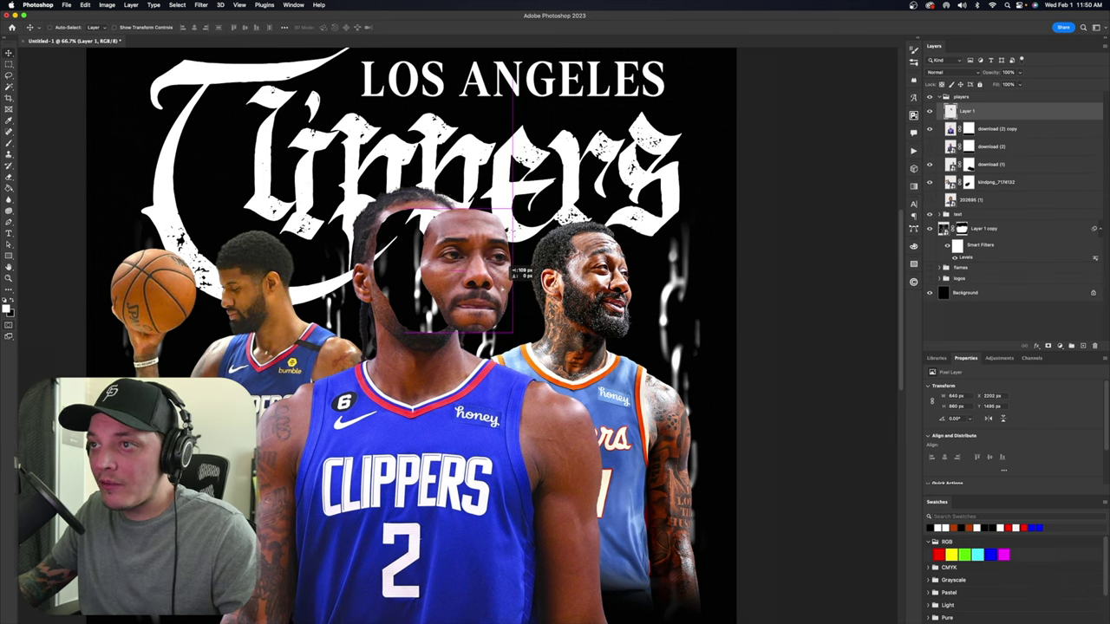
pyautogui.moveTo(503, 285); pyautogui.dragTo(497, 289)
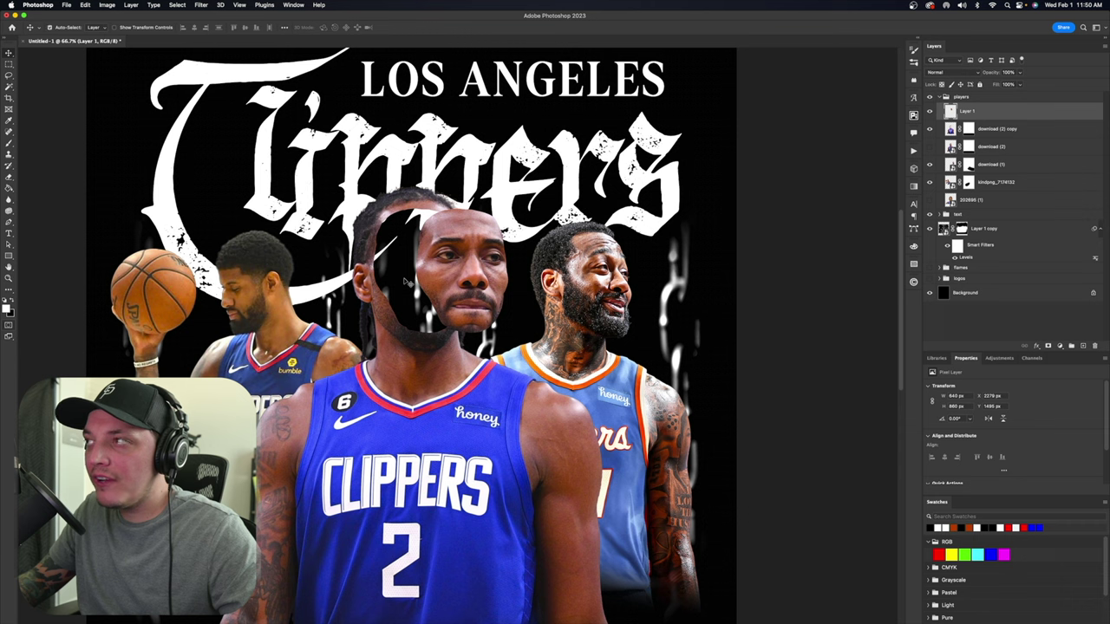
pyautogui.press('super+z')
# Switch to Chrome and browse the Envato Elements 3D category for skull models
pyautogui.moveTo(89, 622)
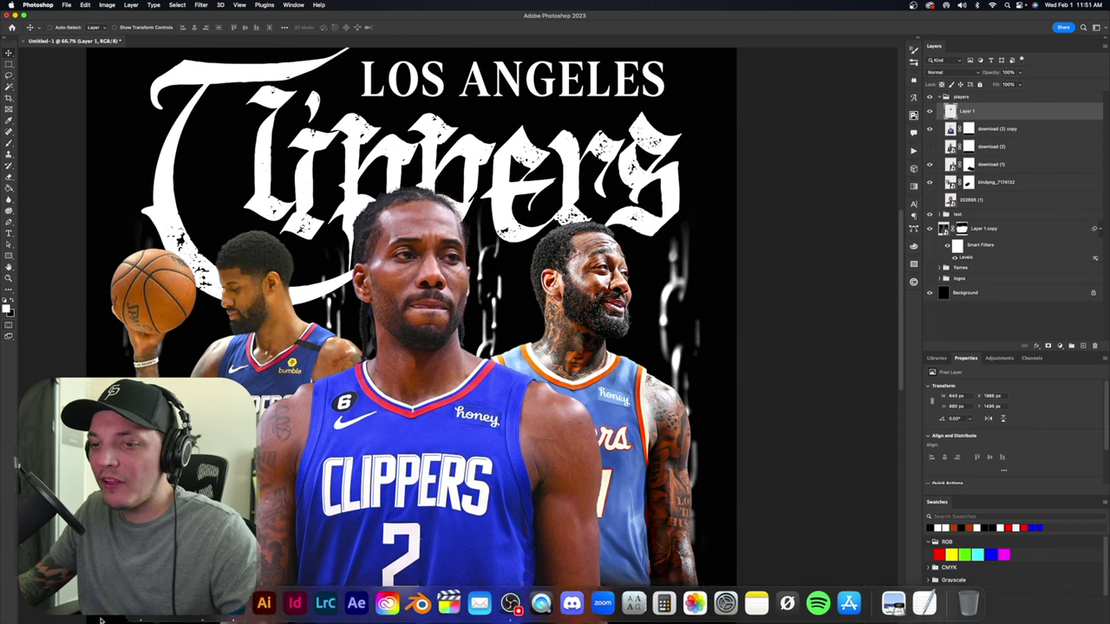
pyautogui.click(193, 604)
pyautogui.click(228, 53)
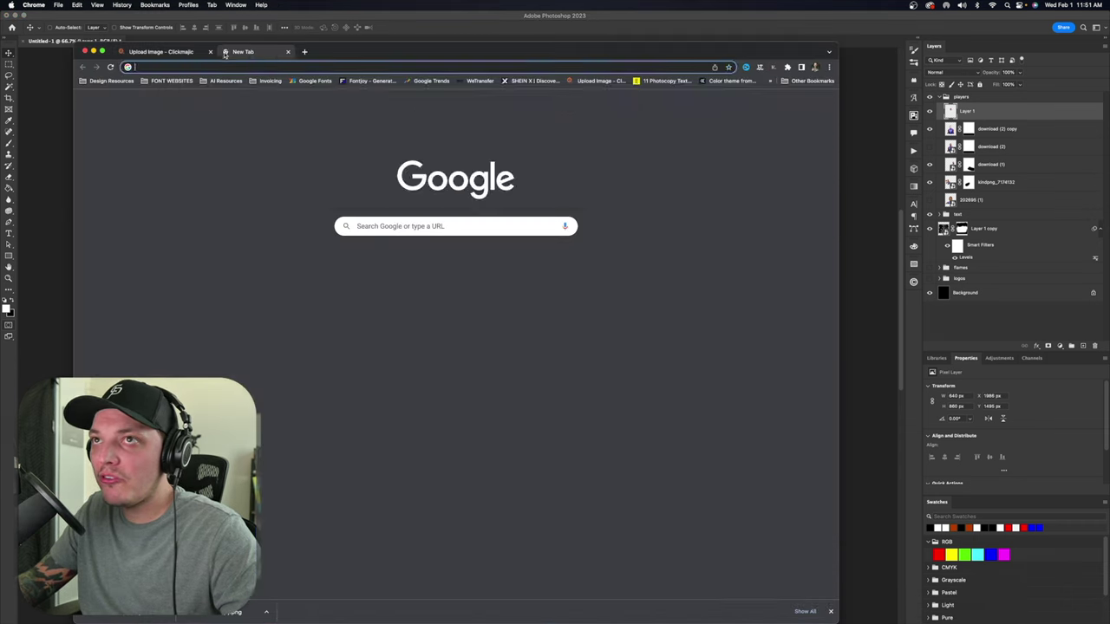
pyautogui.write('envato.')
pyautogui.press('Return')
pyautogui.moveTo(224, 53); pyautogui.dragTo(471, 160)
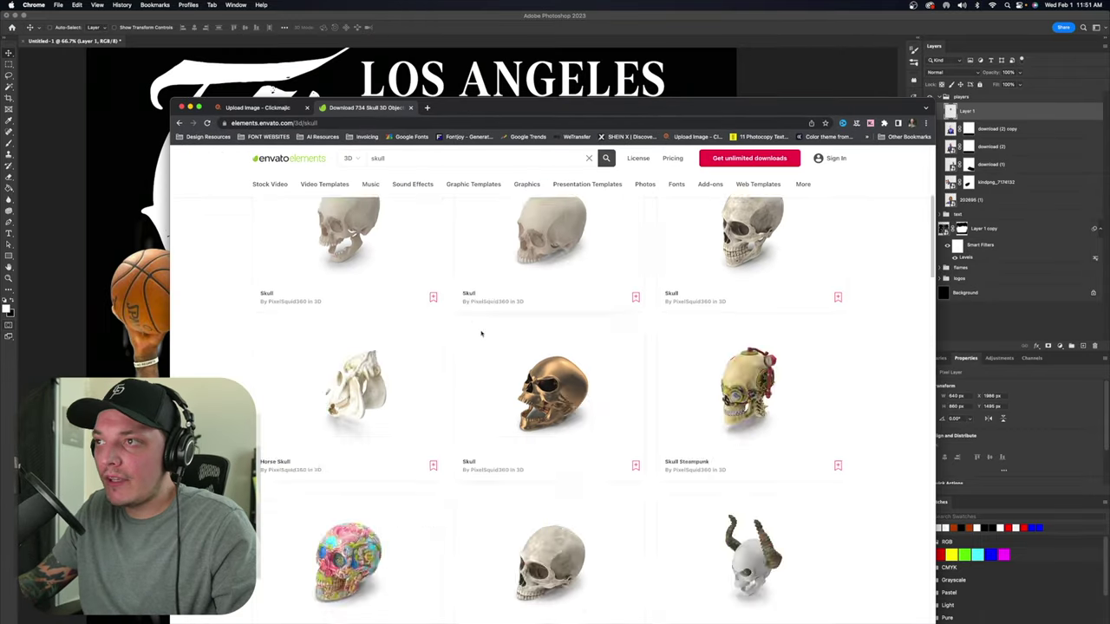
pyautogui.scroll(3, 490, 347)
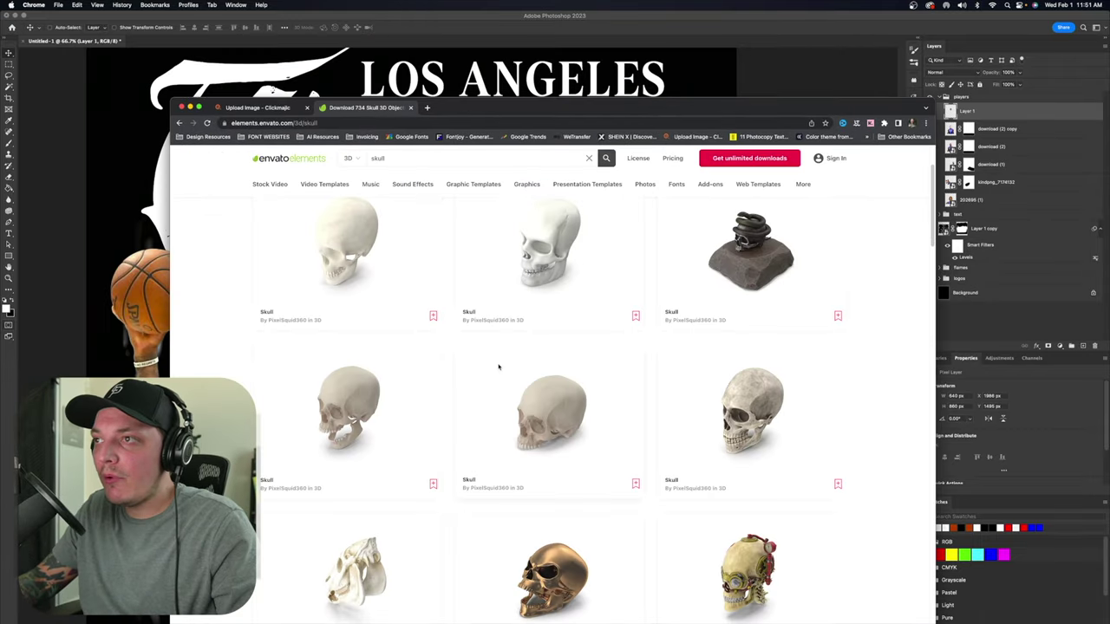
pyautogui.scroll(-3, 500, 368)
pyautogui.scroll(-5, 500, 369)
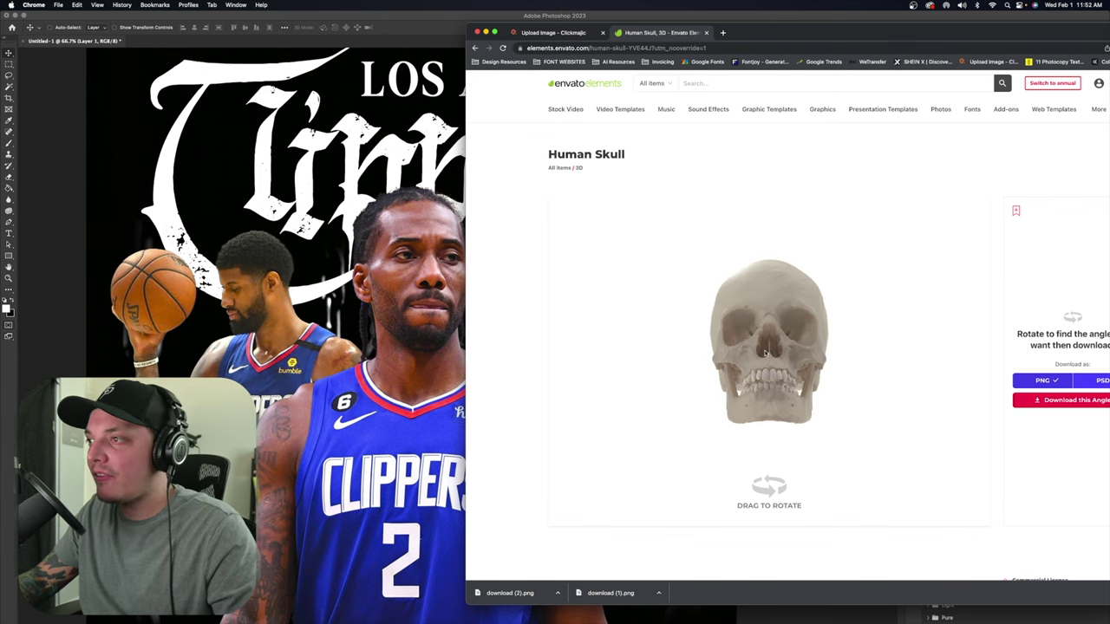
# Rotate the Human Skull to match the center player's head angle and download it as PSD under the Merch Design Academy project
pyautogui.click(1089, 404)
pyautogui.click(781, 289)
pyautogui.click(820, 386)
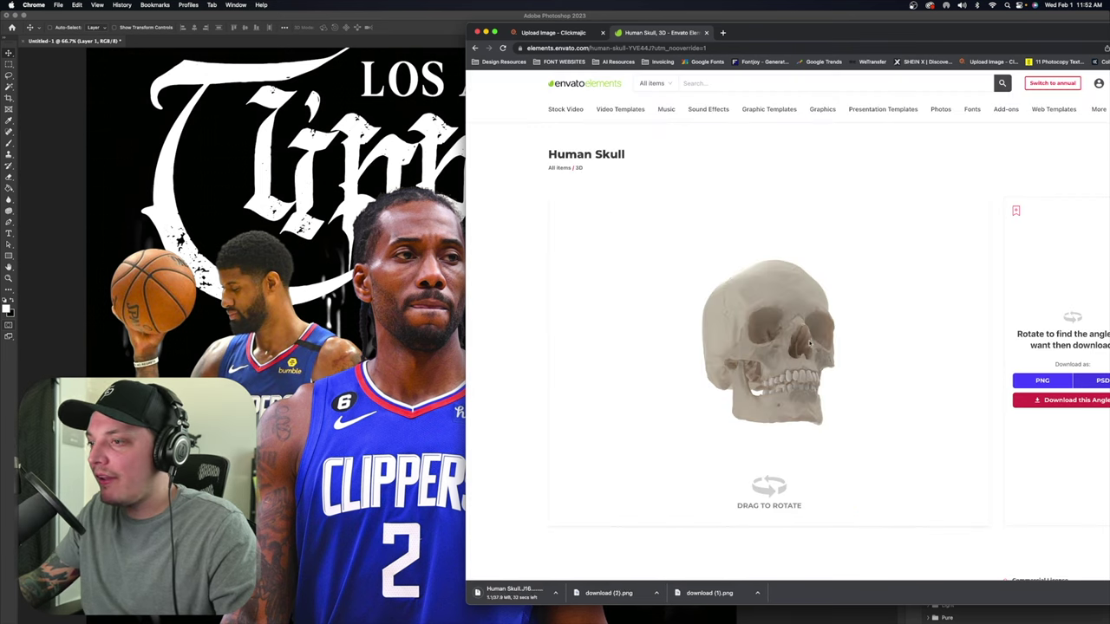
pyautogui.click(1083, 401)
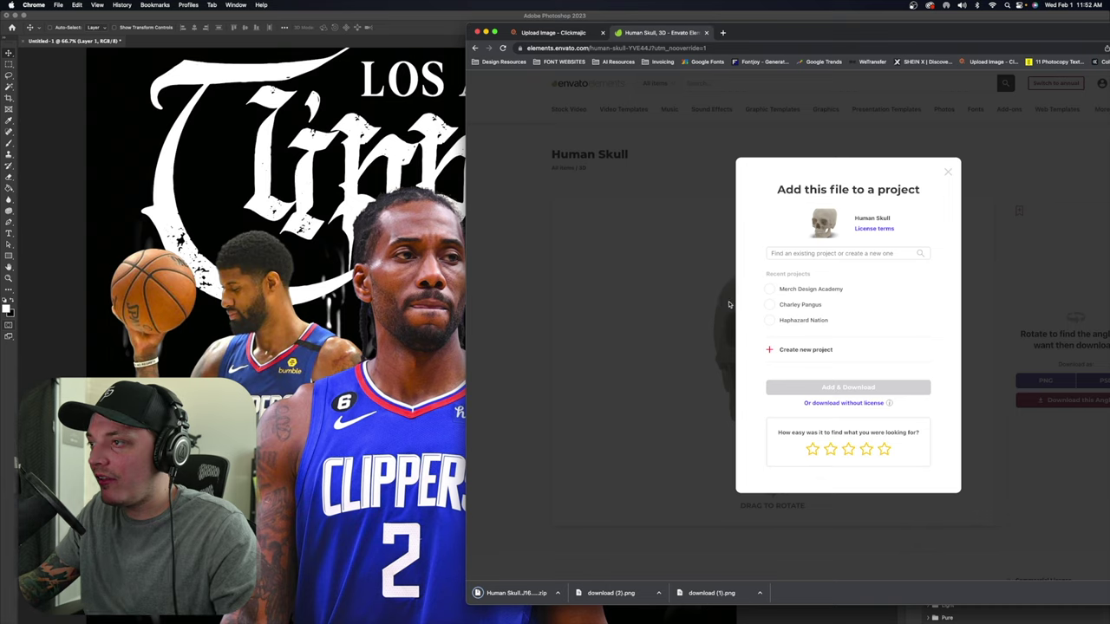
pyautogui.click(780, 288)
pyautogui.click(819, 387)
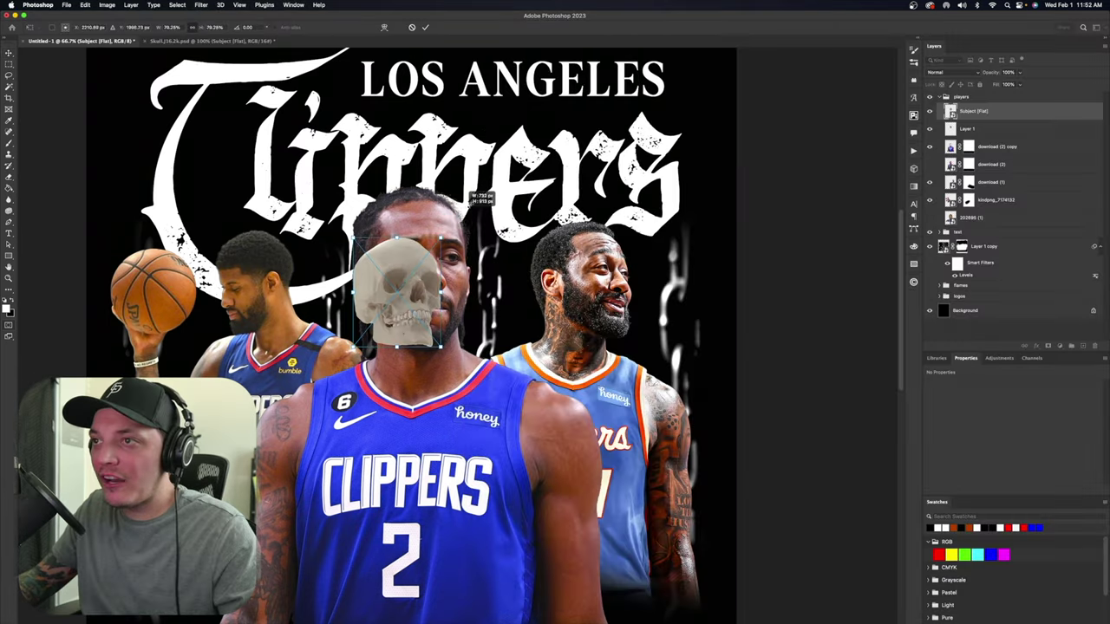
# Enlarge the skull to cover the center player's head and lower its opacity to 51%
pyautogui.moveTo(451, 225); pyautogui.dragTo(476, 200)
pyautogui.moveTo(423, 273); pyautogui.dragTo(428, 261)
pyautogui.press('Return')
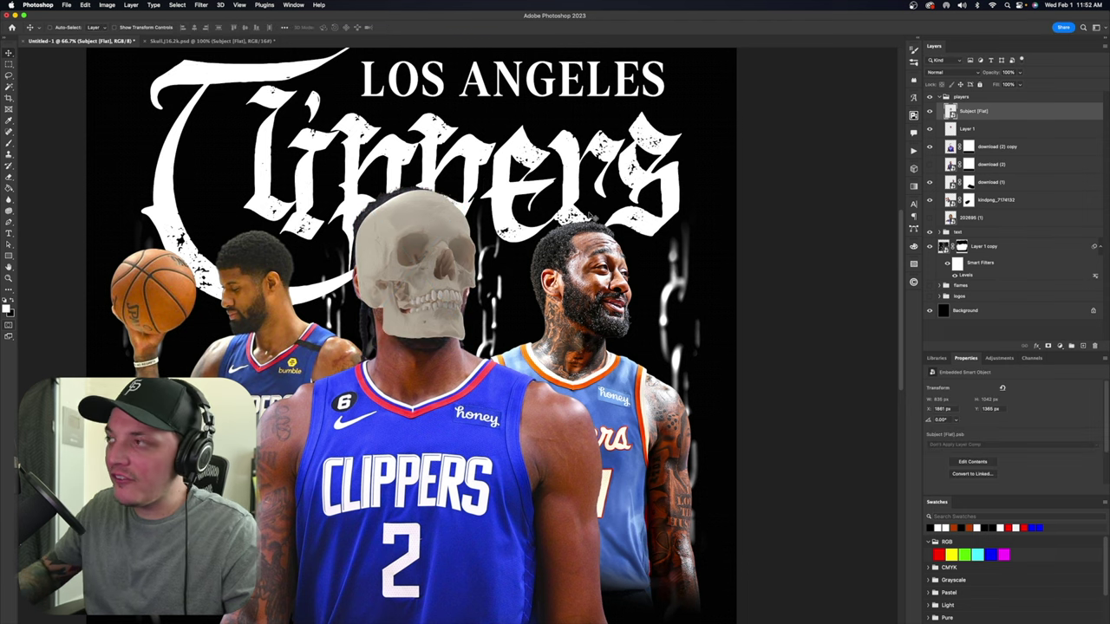
pyautogui.moveTo(1002, 80); pyautogui.dragTo(1002, 84)
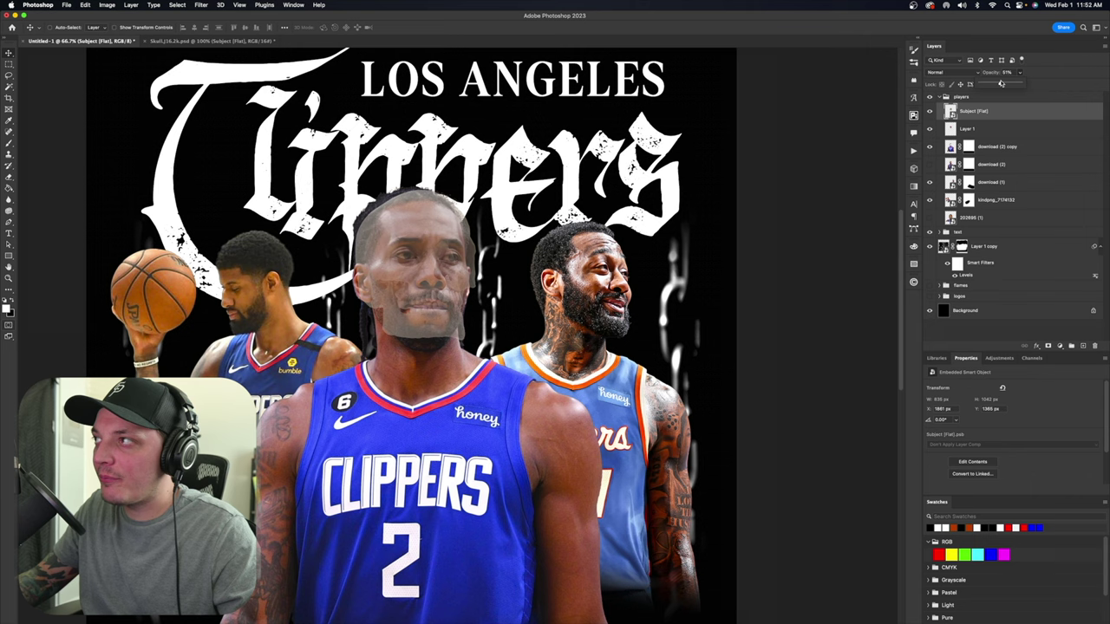
pyautogui.moveTo(582, 243); pyautogui.dragTo(563, 245)
pyautogui.press('super+z')
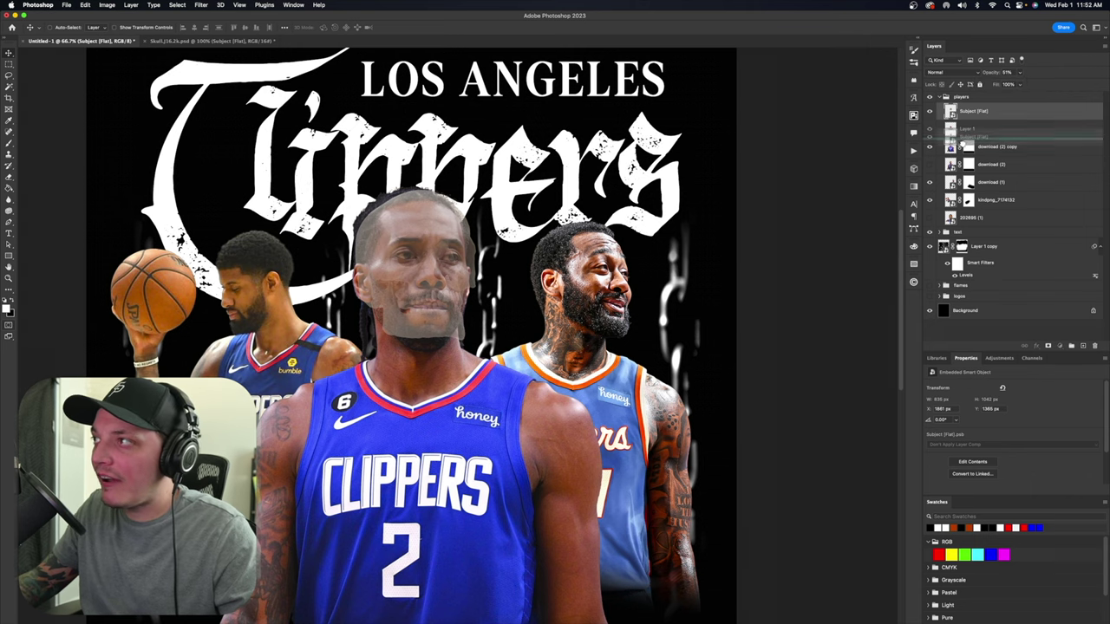
# Resize the translucent skull to line up with the center player's facial features and place its layer beneath the cut-out face
pyautogui.press('z')
pyautogui.click(446, 261)
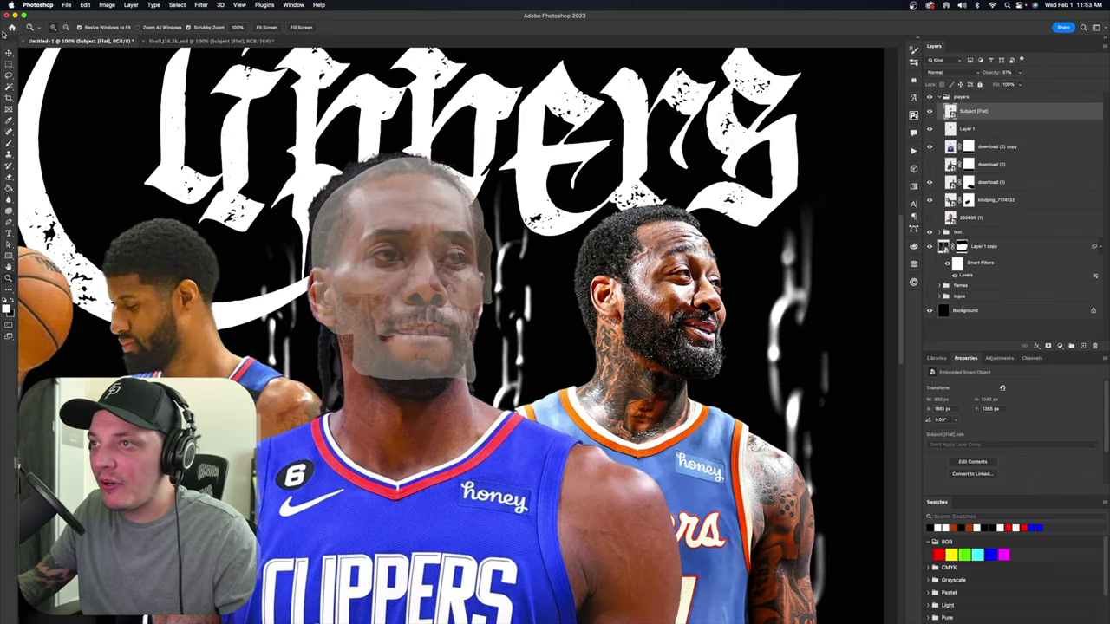
pyautogui.press('super+t')
pyautogui.moveTo(492, 157)
pyautogui.mouseDown()
pyautogui.moveTo(478, 163)
pyautogui.moveTo(484, 147)
pyautogui.moveTo(480, 167)
pyautogui.mouseUp()
pyautogui.moveTo(479, 384); pyautogui.dragTo(479, 392)
pyautogui.press('super+shift+w')
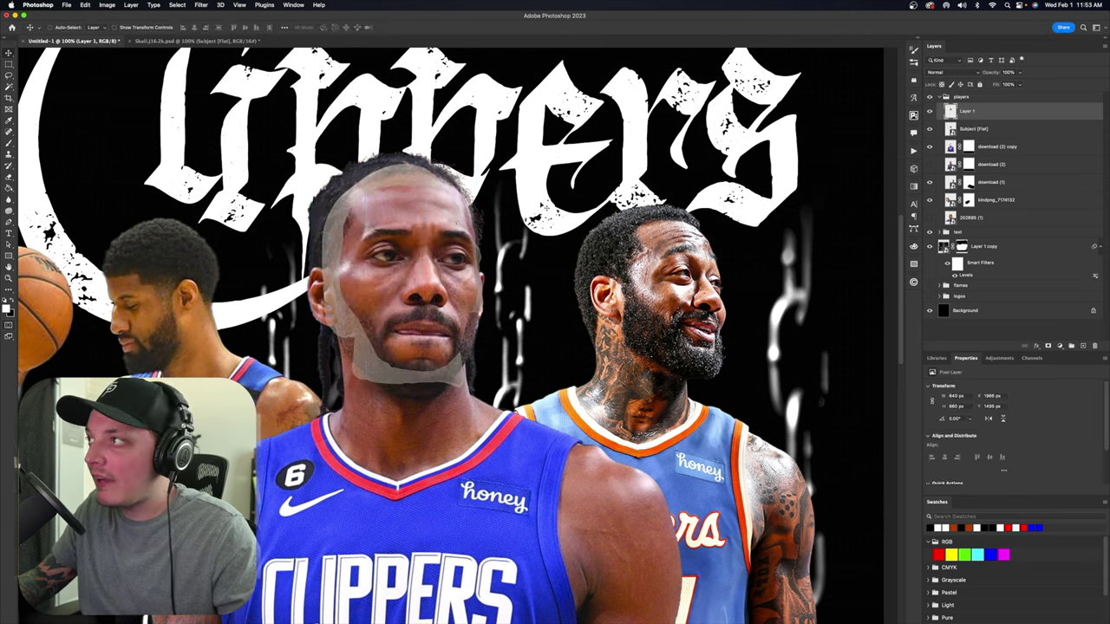
# Shift the cut-out face up and to the right of the head and restore the skull's opacity to 100%
pyautogui.moveTo(454, 218); pyautogui.dragTo(492, 204)
pyautogui.rightClick(975, 130)
pyautogui.click(1019, 130)
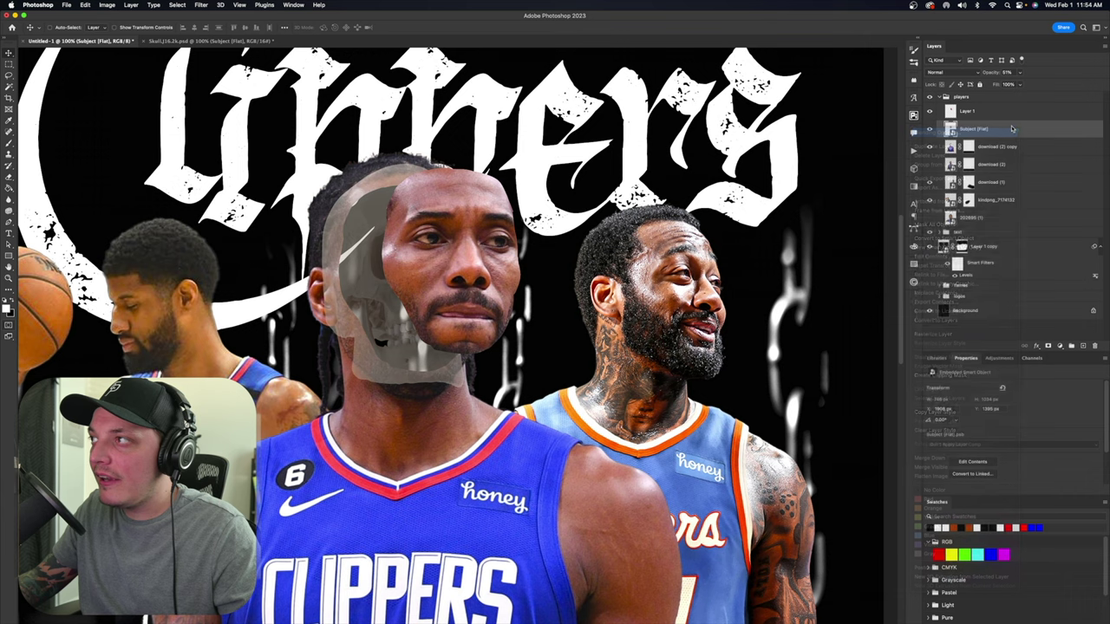
pyautogui.click(1079, 251)
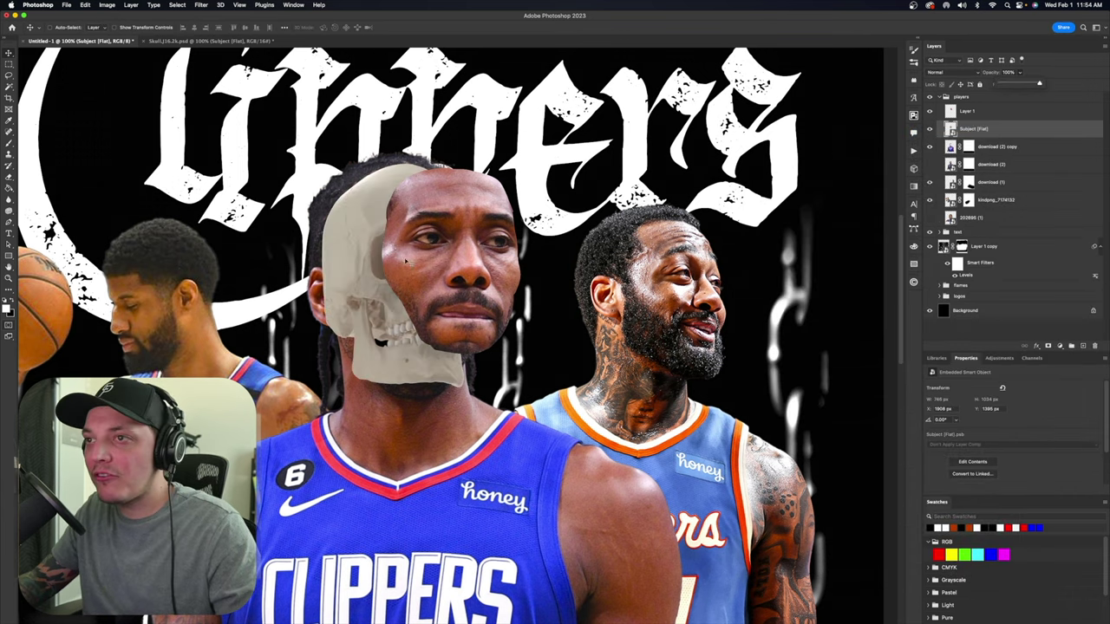
# Move the skull layer beneath the download (2) copy and tilt it about 4.5° inside the face opening
pyautogui.press('super+bracketleft')
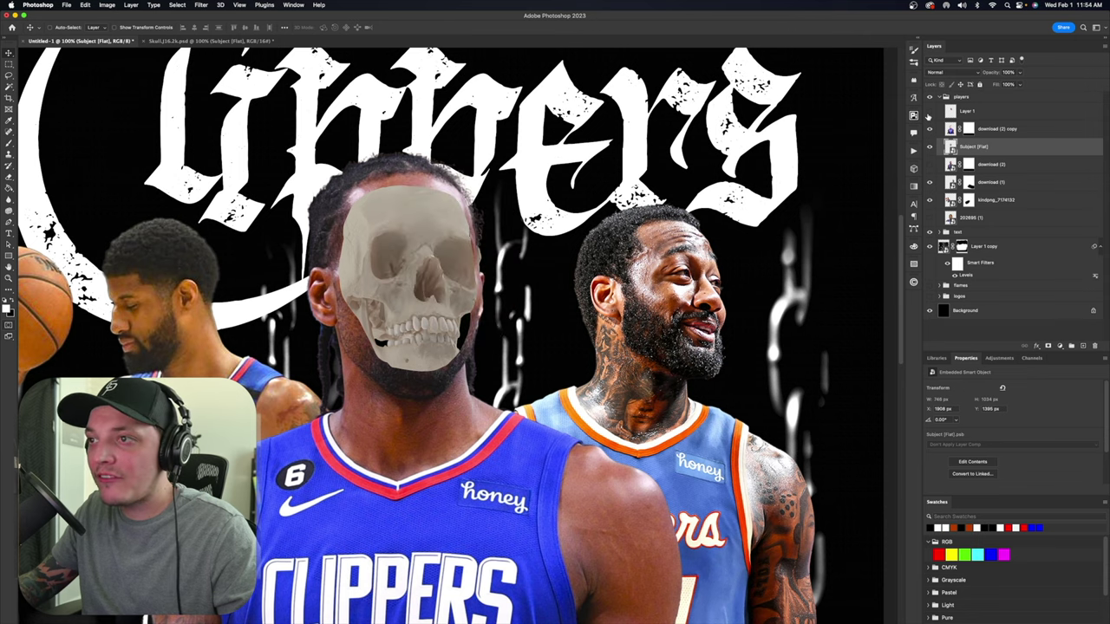
pyautogui.click(932, 131)
pyautogui.click(932, 131)
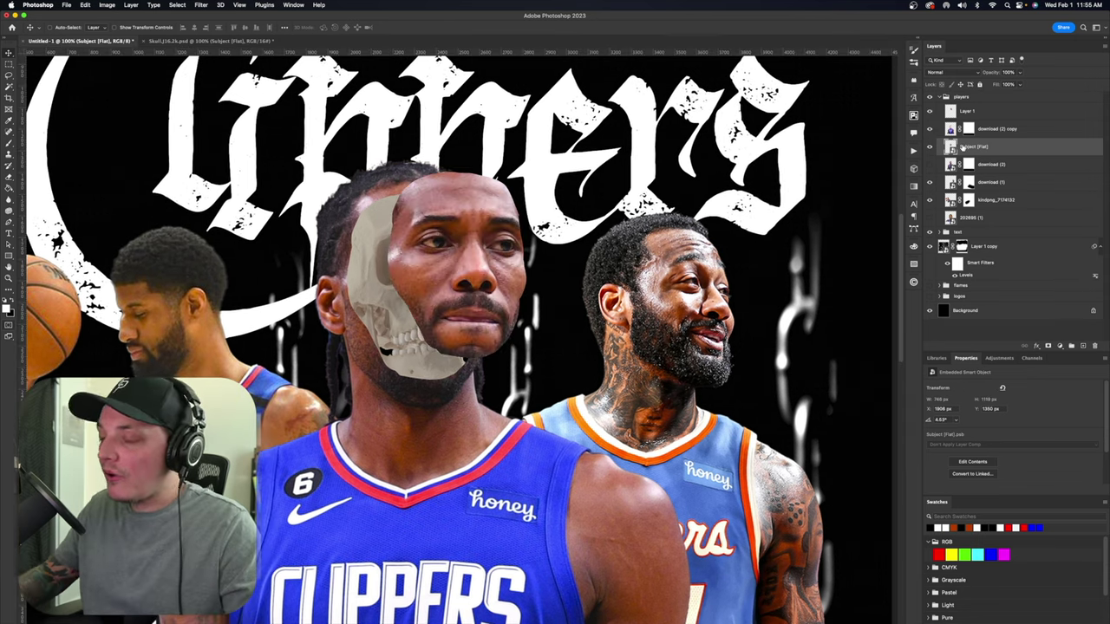
pyautogui.press('Delete')
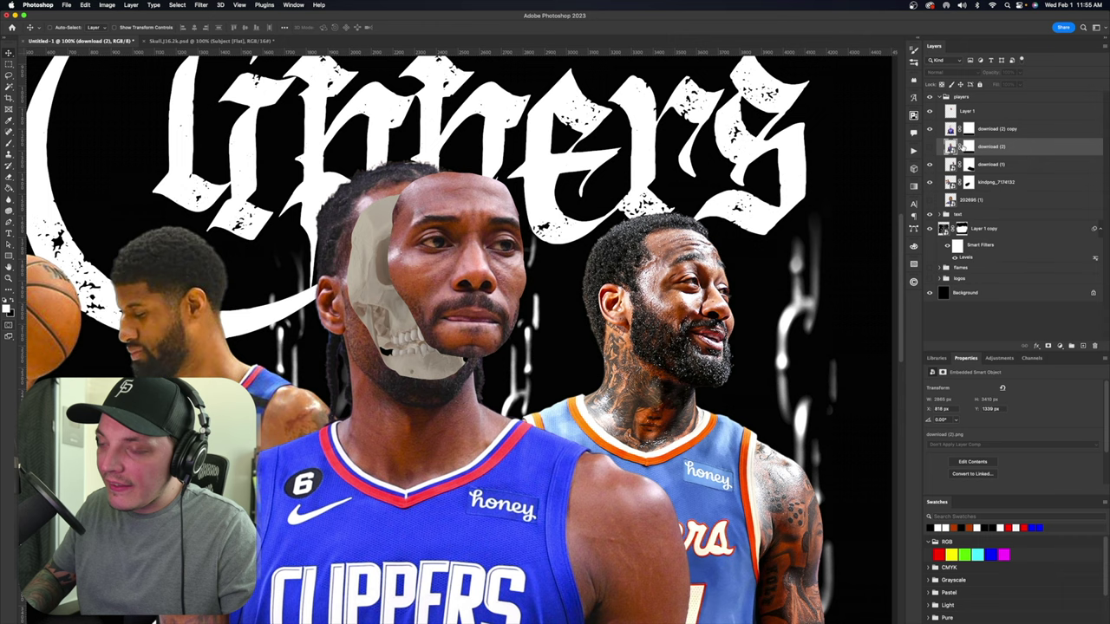
pyautogui.press('super+z')
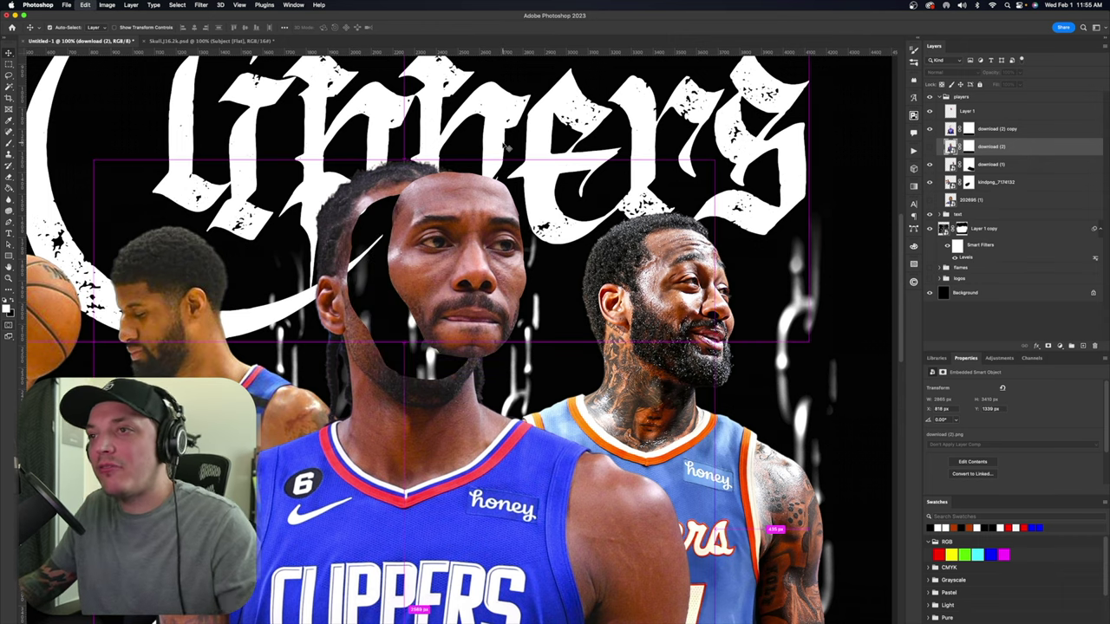
pyautogui.press('super+z')
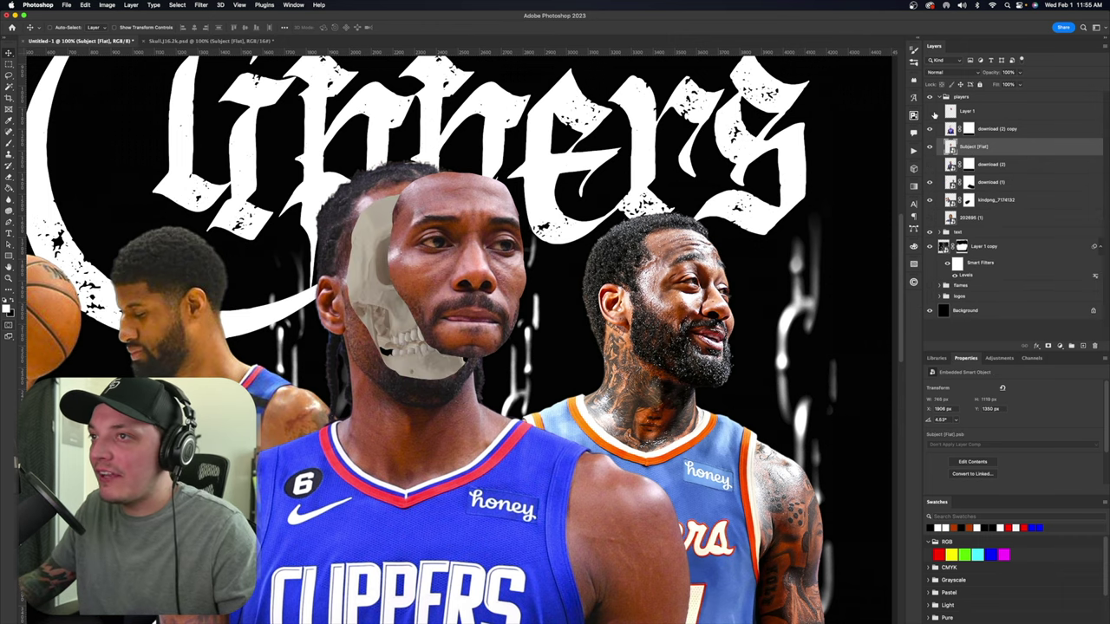
# Hide the cut-out face and darken the skull with Levels, setting the midtones to 0.62 and lowering the white input
pyautogui.click(930, 128)
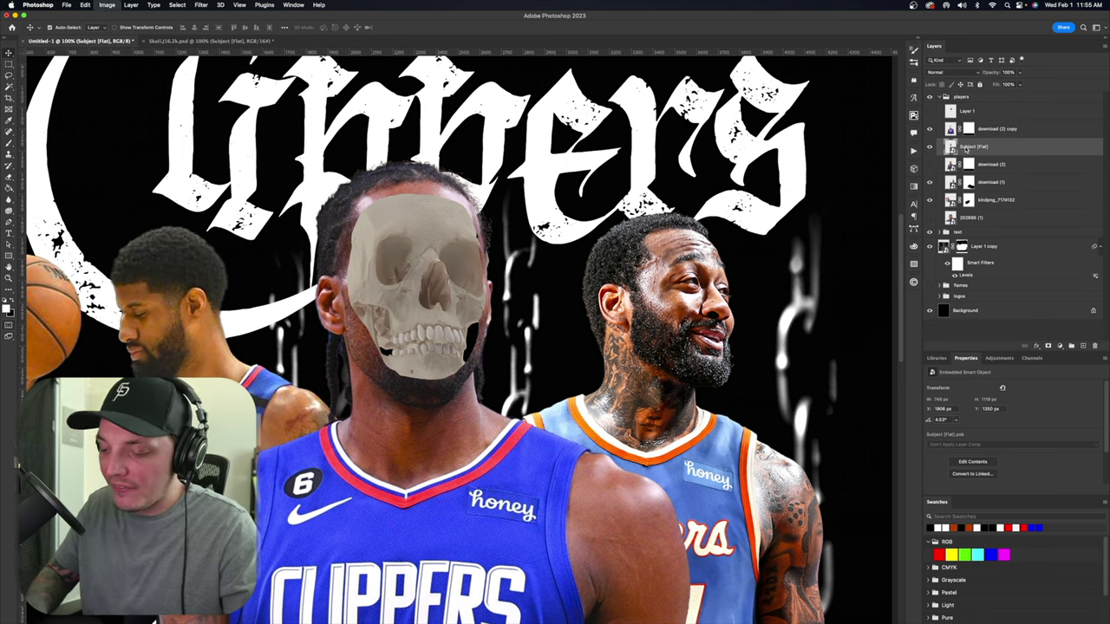
pyautogui.press('super+l')
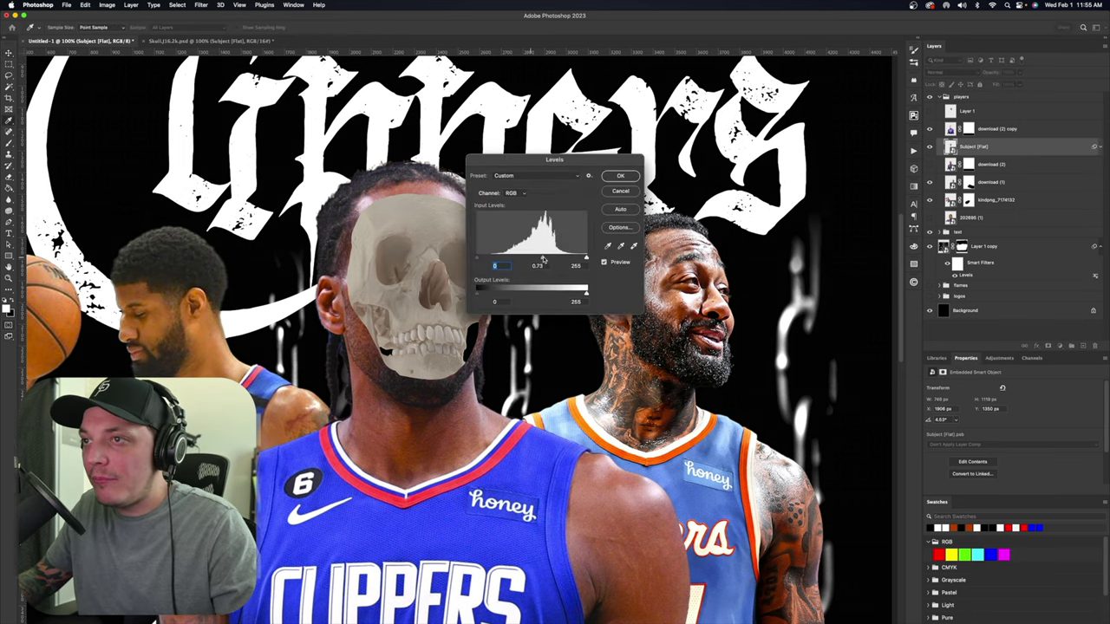
pyautogui.moveTo(543, 260); pyautogui.dragTo(546, 260)
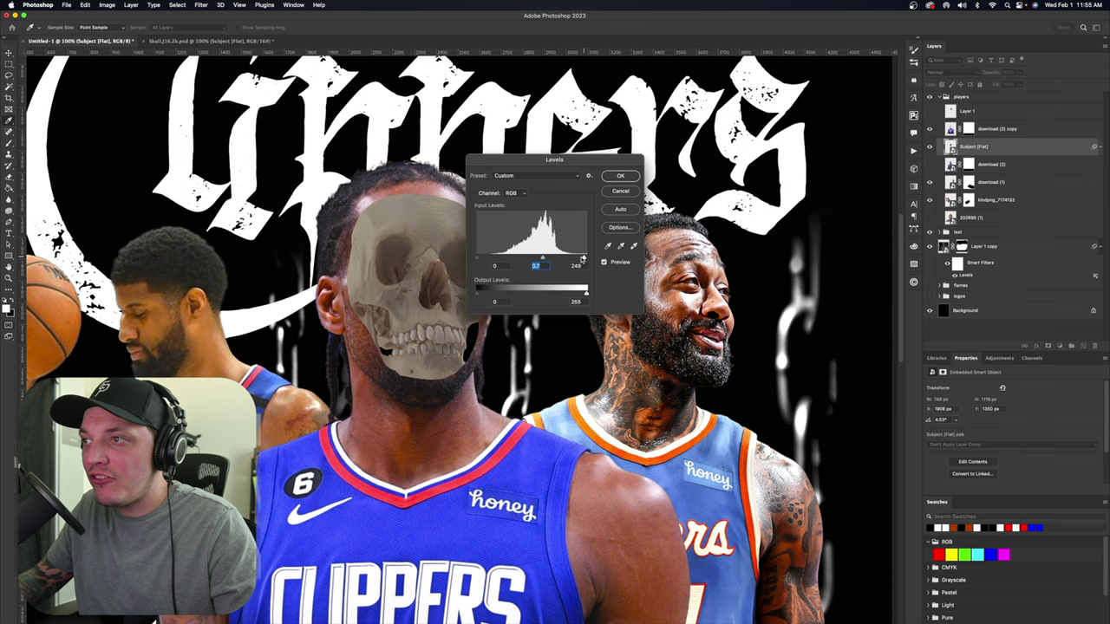
pyautogui.moveTo(543, 260); pyautogui.dragTo(546, 259)
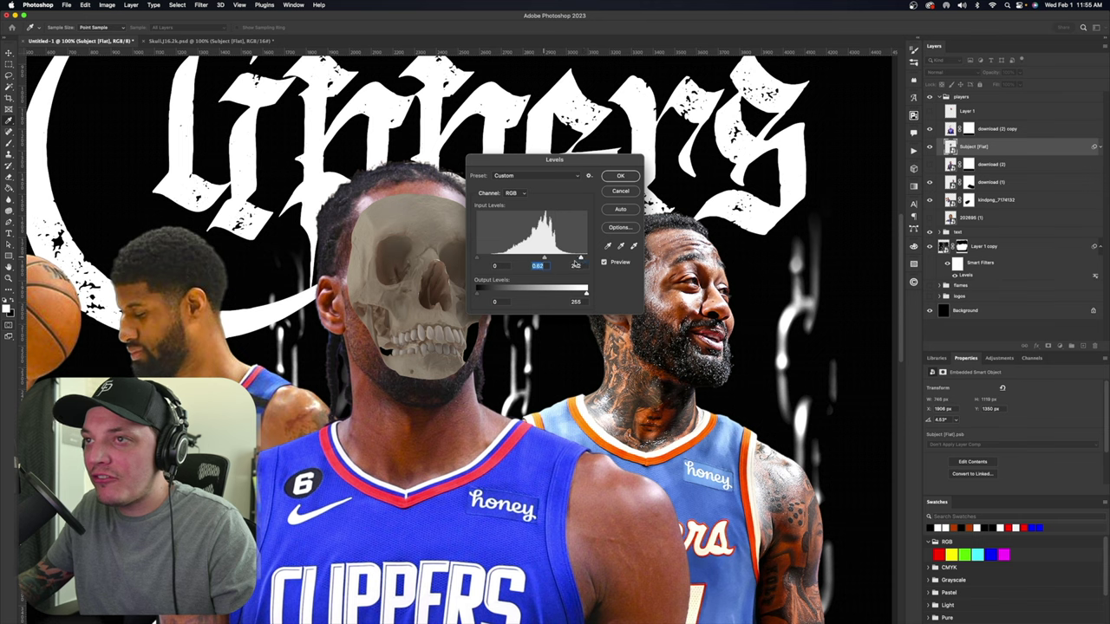
pyautogui.click(618, 177)
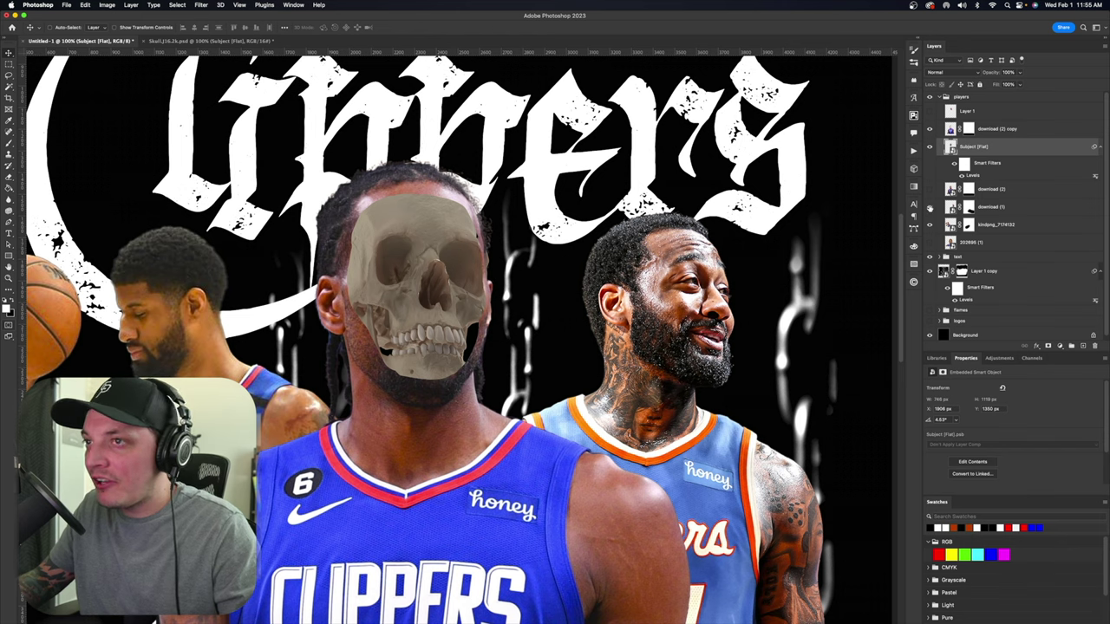
pyautogui.rightClick(1027, 208)
pyautogui.click(858, 189)
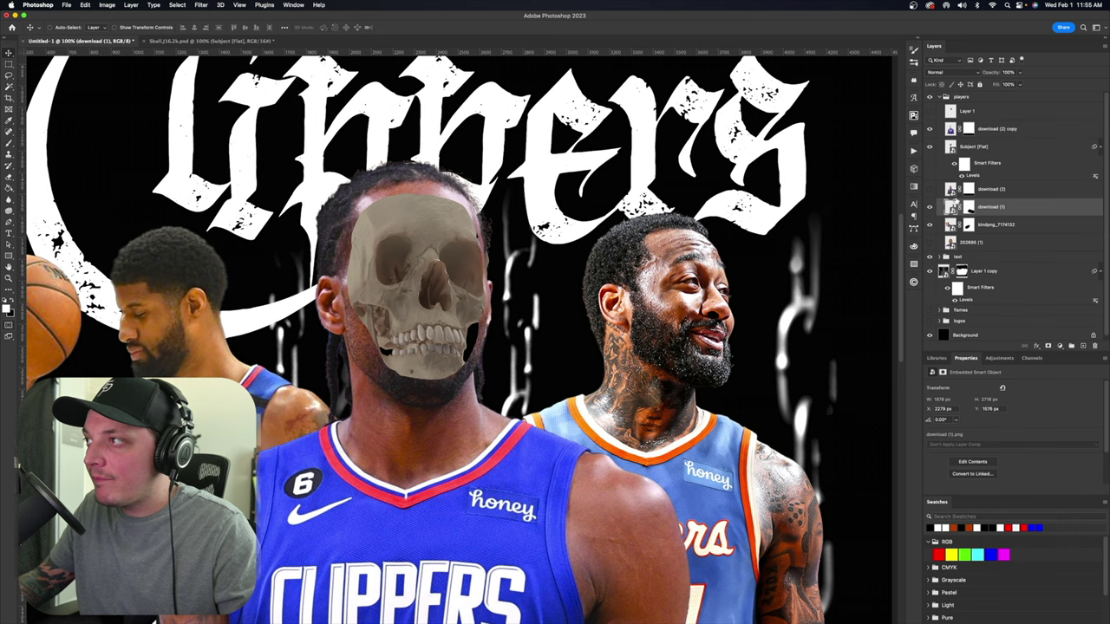
pyautogui.click(929, 148)
pyautogui.click(930, 147)
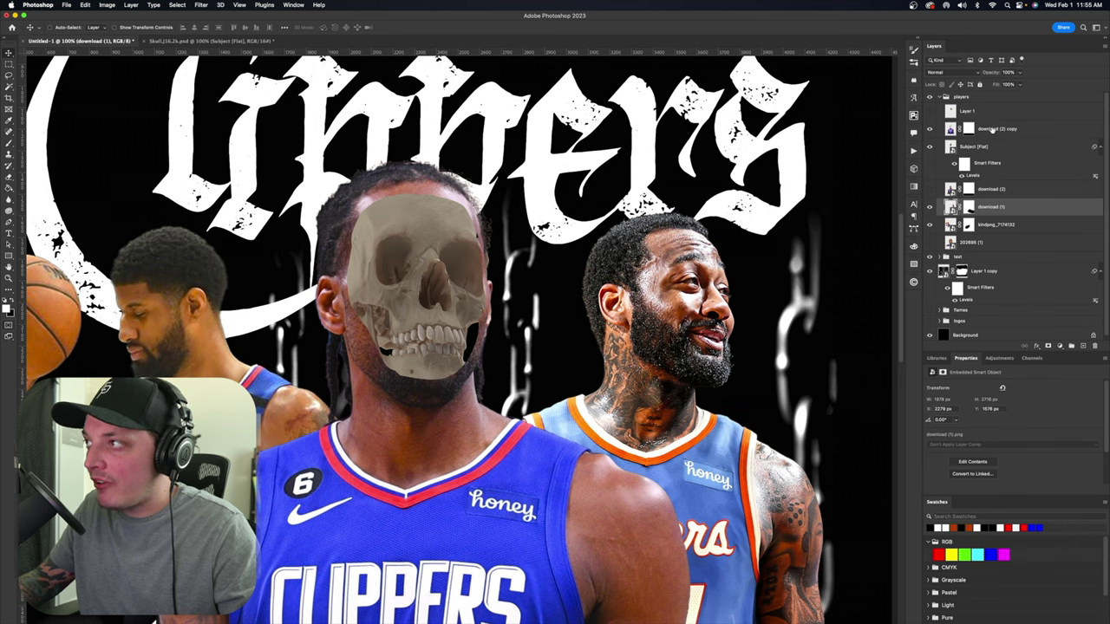
# Bake the mask of the download (2) copy layer into its pixels by converting it to a smart object and rasterizing it
pyautogui.rightClick(992, 129)
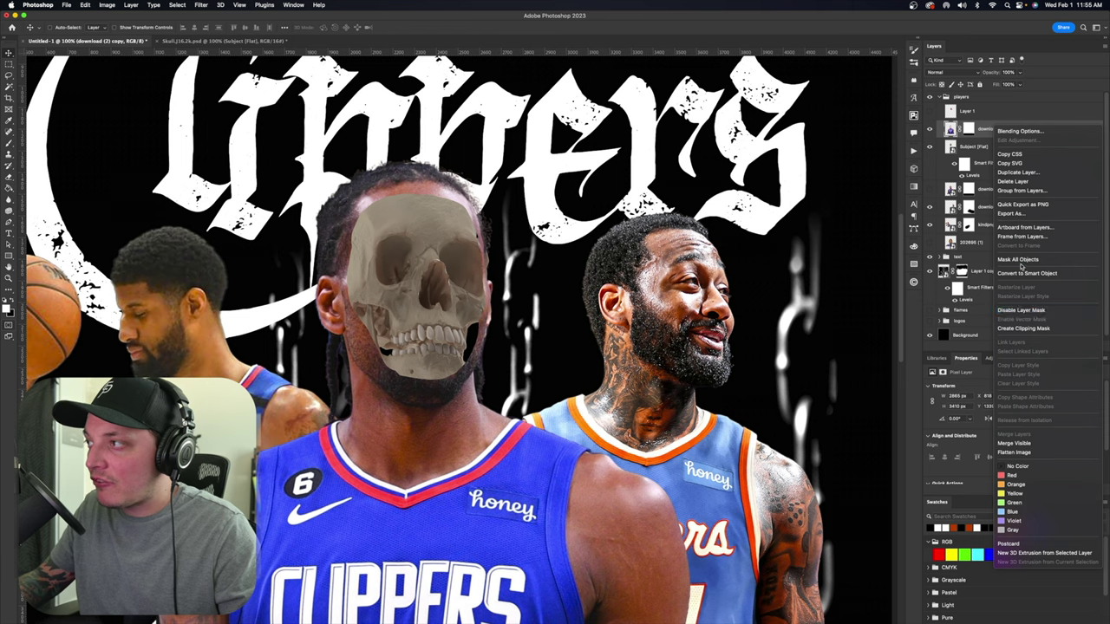
pyautogui.click(1026, 274)
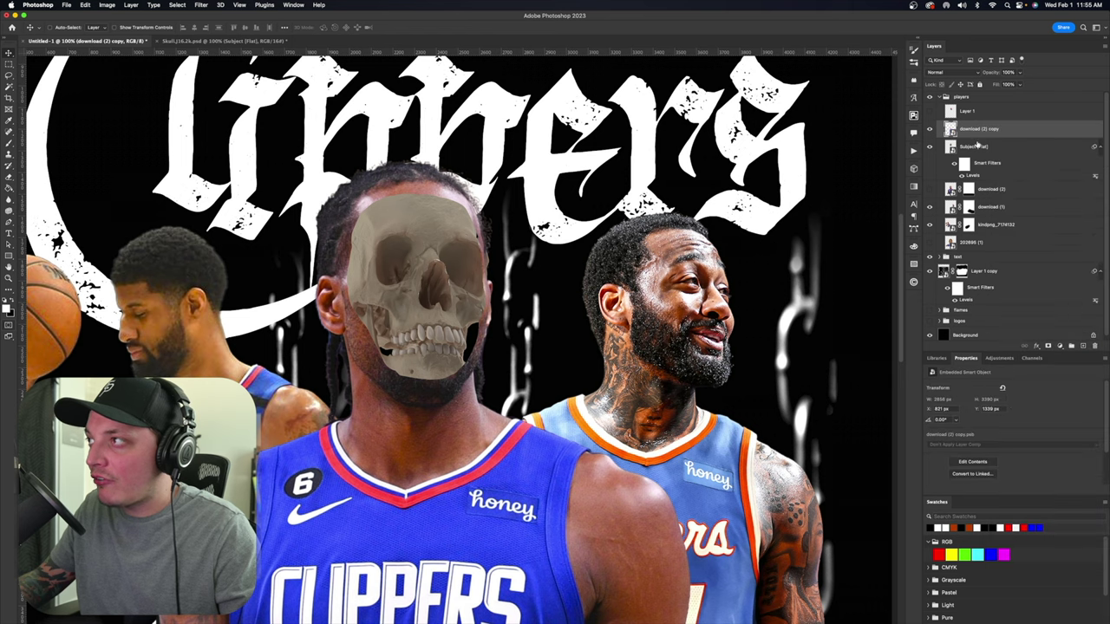
pyautogui.rightClick(969, 130)
pyautogui.click(992, 158)
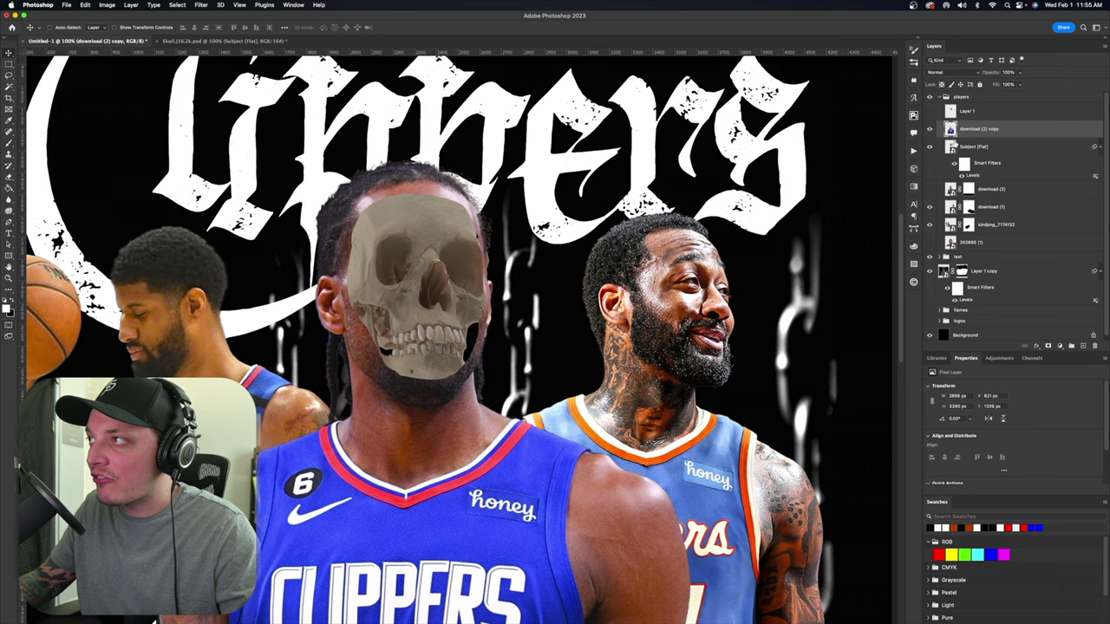
# Duplicate the download (2) copy layer, place the duplicate beneath the original and shift it slightly right to form an inner edge
pyautogui.press('super+j')
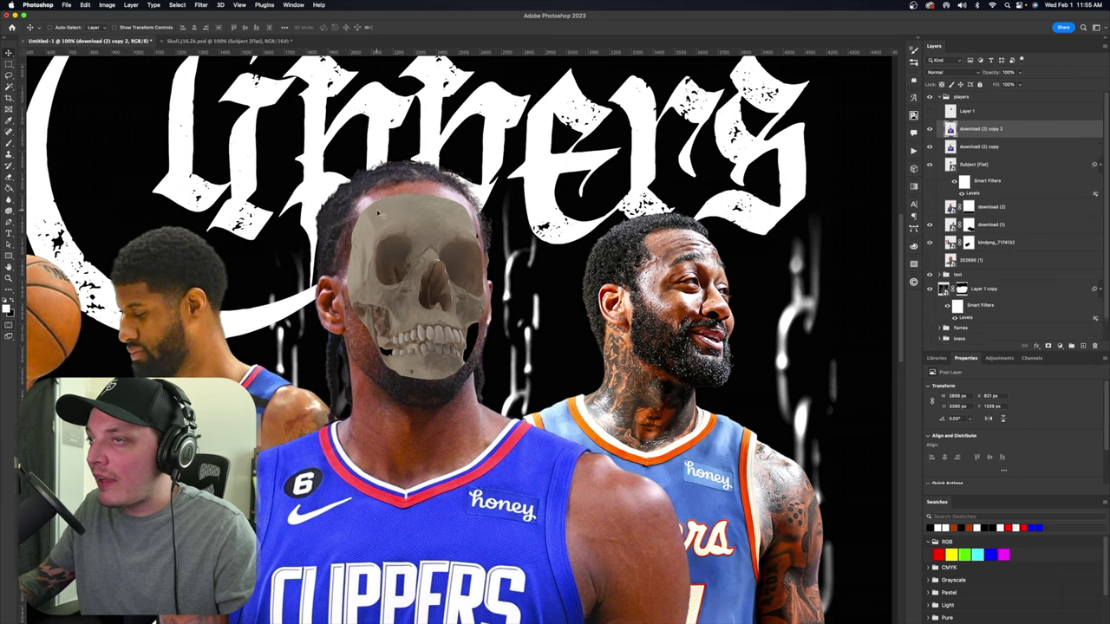
pyautogui.press('super+bracketleft')
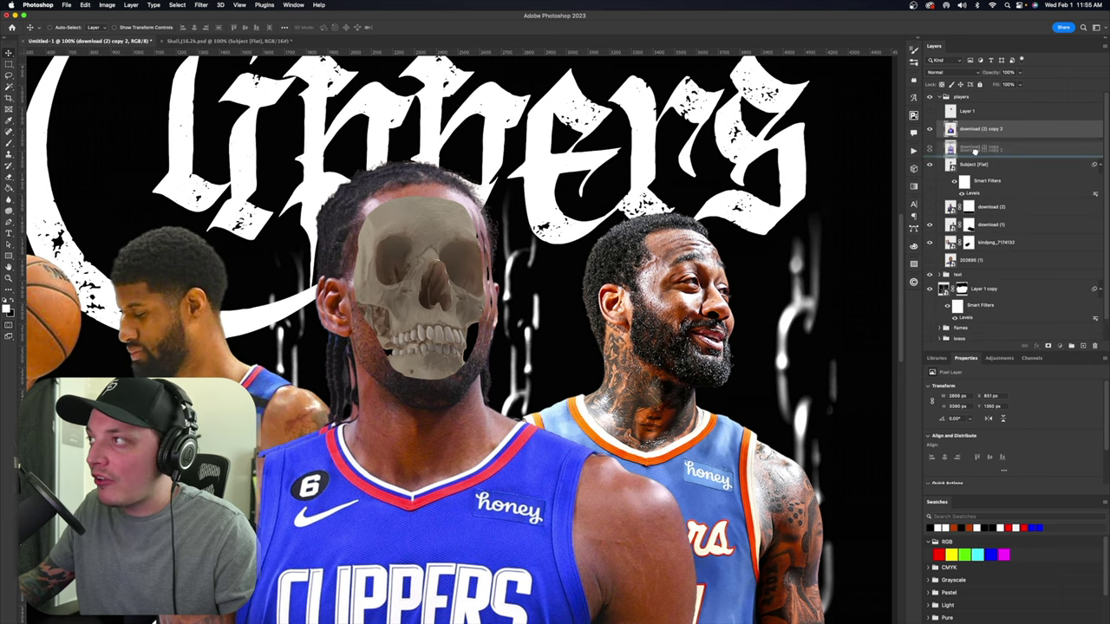
pyautogui.moveTo(467, 223); pyautogui.dragTo(463, 223)
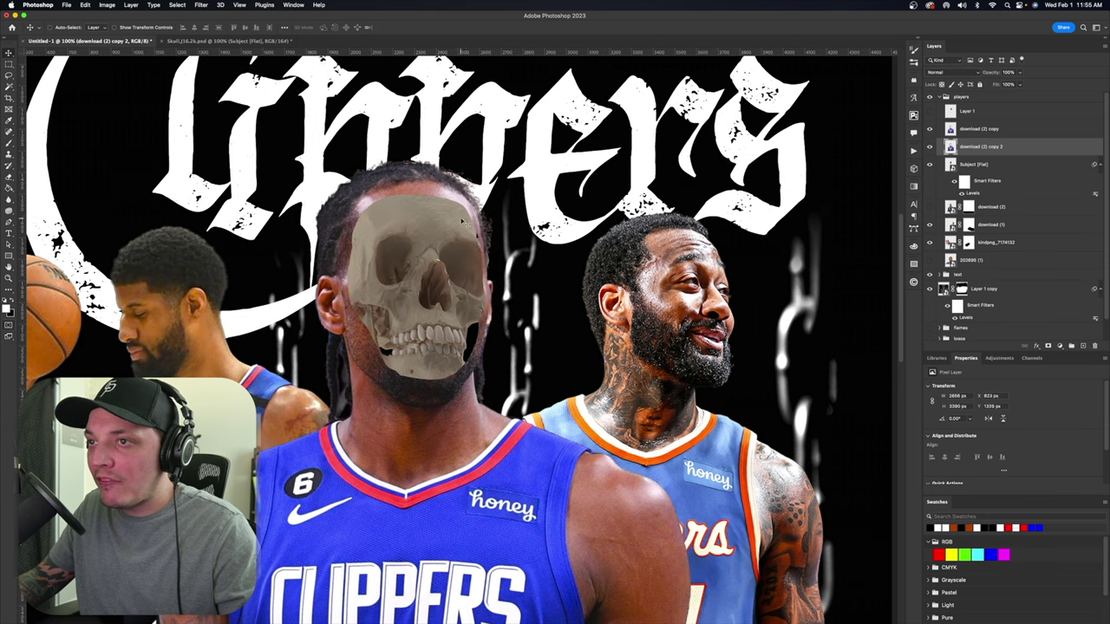
pyautogui.moveTo(463, 223); pyautogui.dragTo(464, 223)
# Darken the duplicated player with Levels, setting the midtones to 0.72, and scale it down slightly
pyautogui.press('super+l')
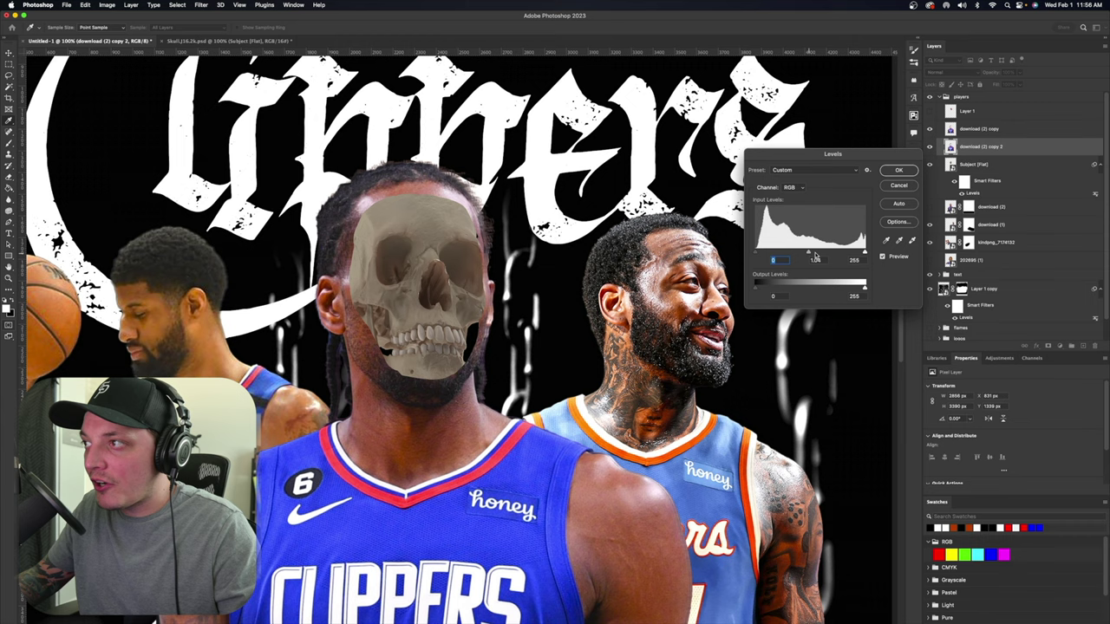
pyautogui.moveTo(818, 252); pyautogui.dragTo(821, 253)
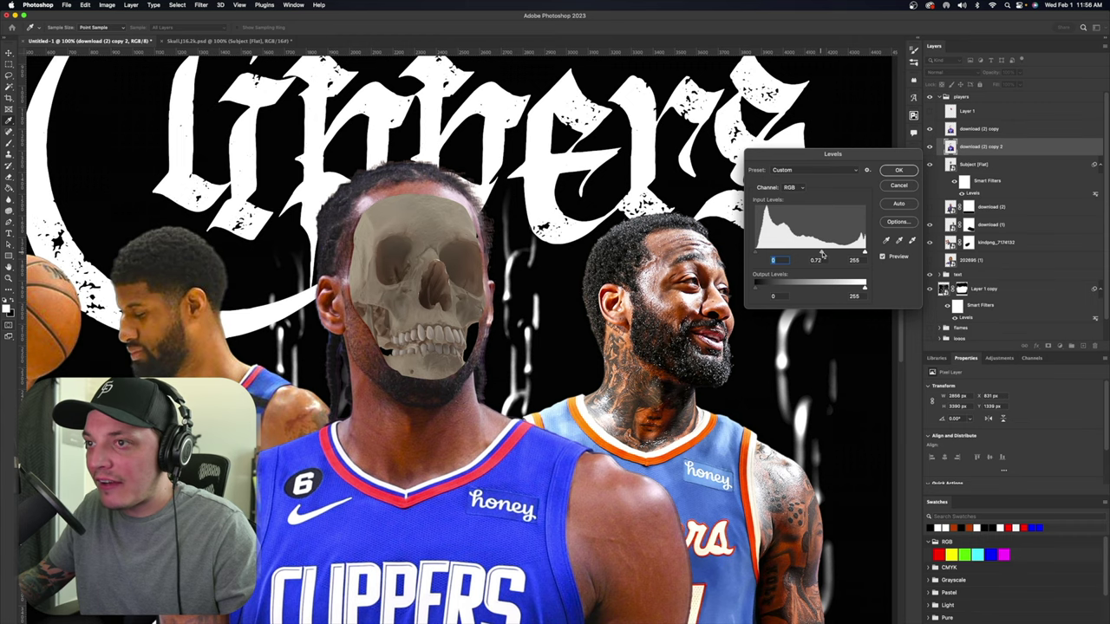
pyautogui.scroll(-5, 431, 179)
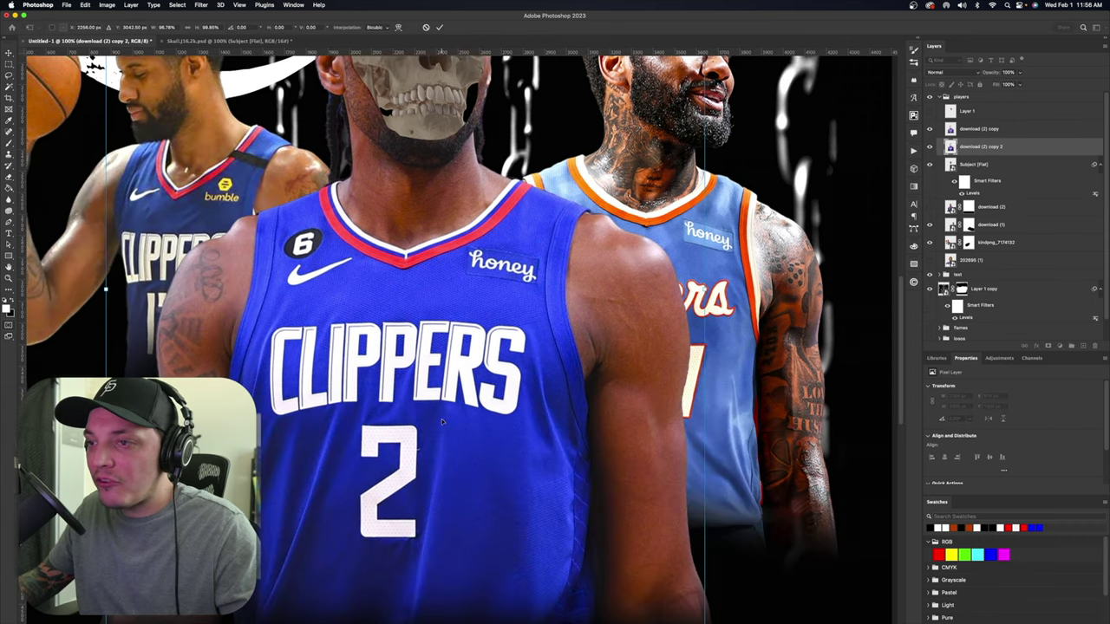
pyautogui.scroll(5, 431, 180)
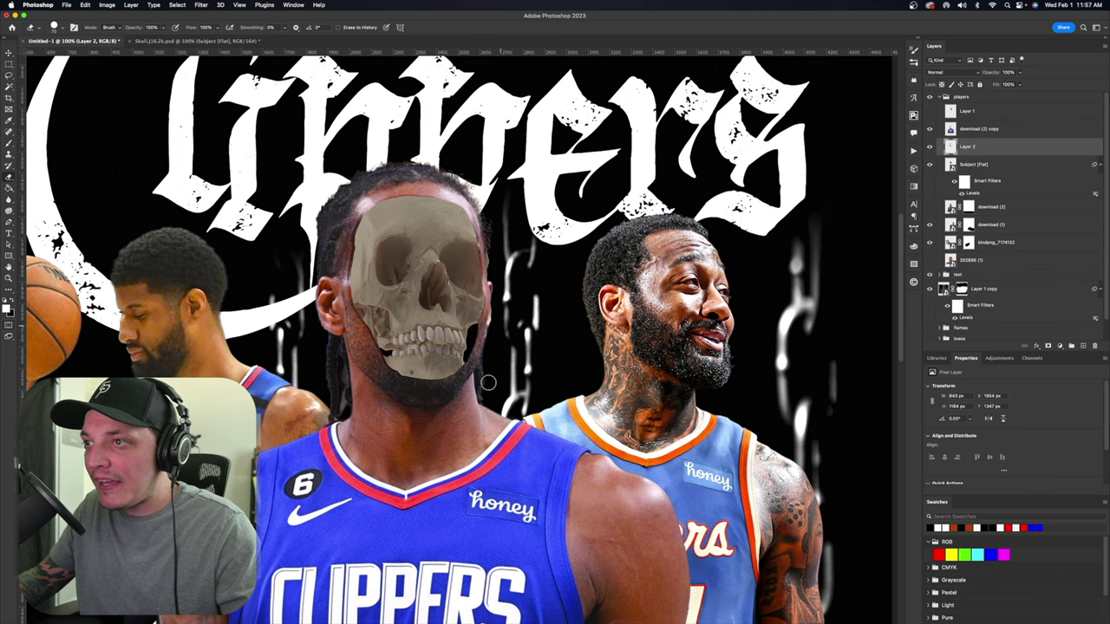
# Compare the face edge with and without Layer 2, then darken that layer with Levels midtones of 0.71
pyautogui.click(9, 53)
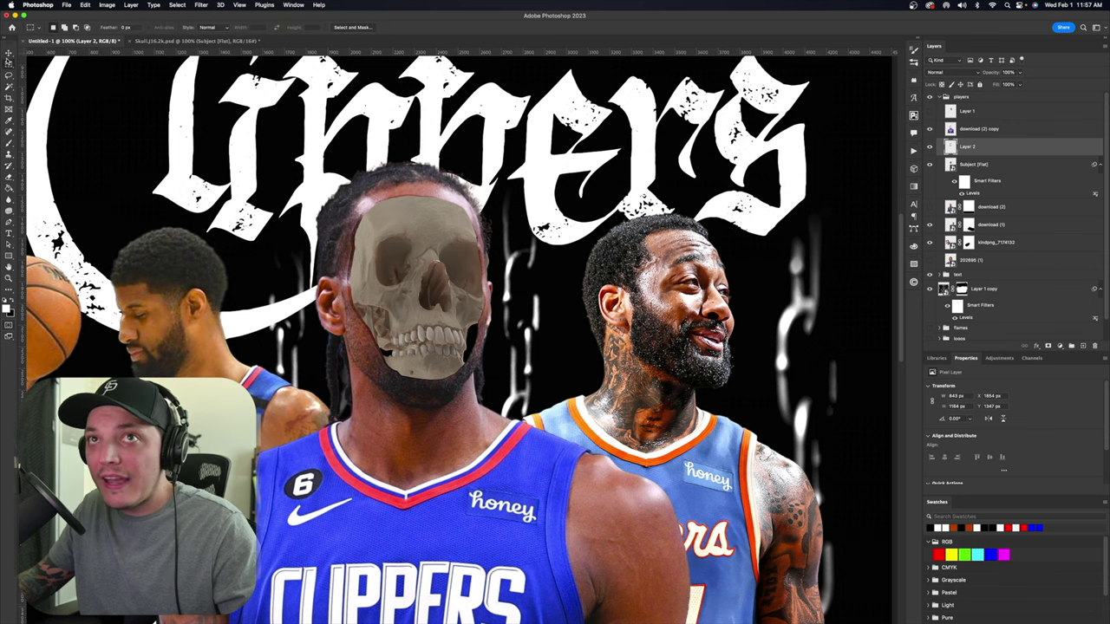
pyautogui.click(930, 147)
pyautogui.click(930, 148)
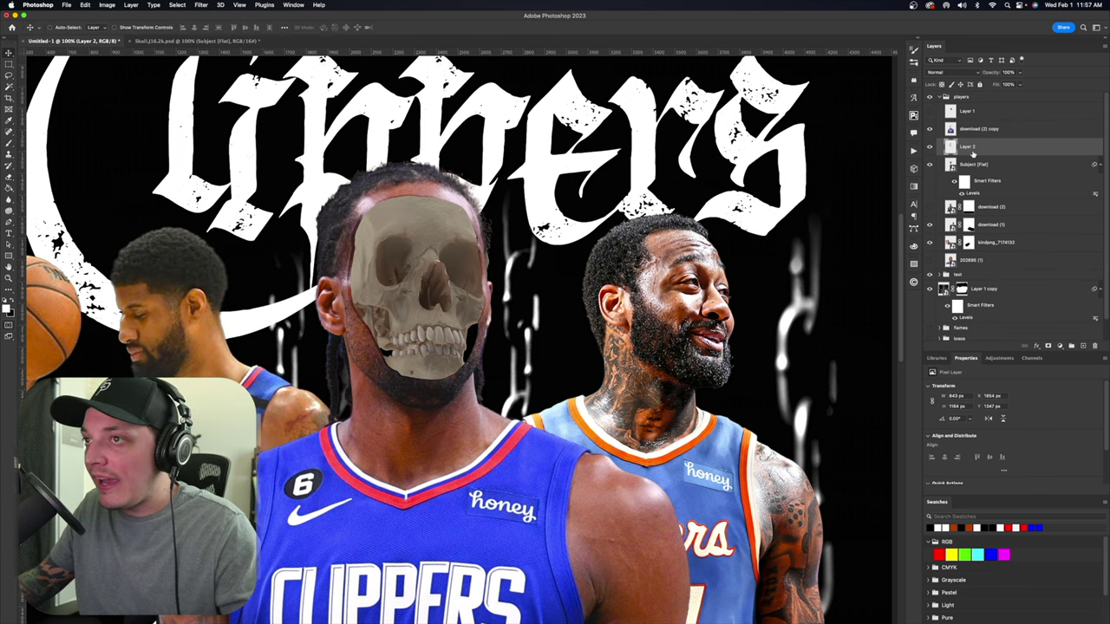
pyautogui.press('super+l')
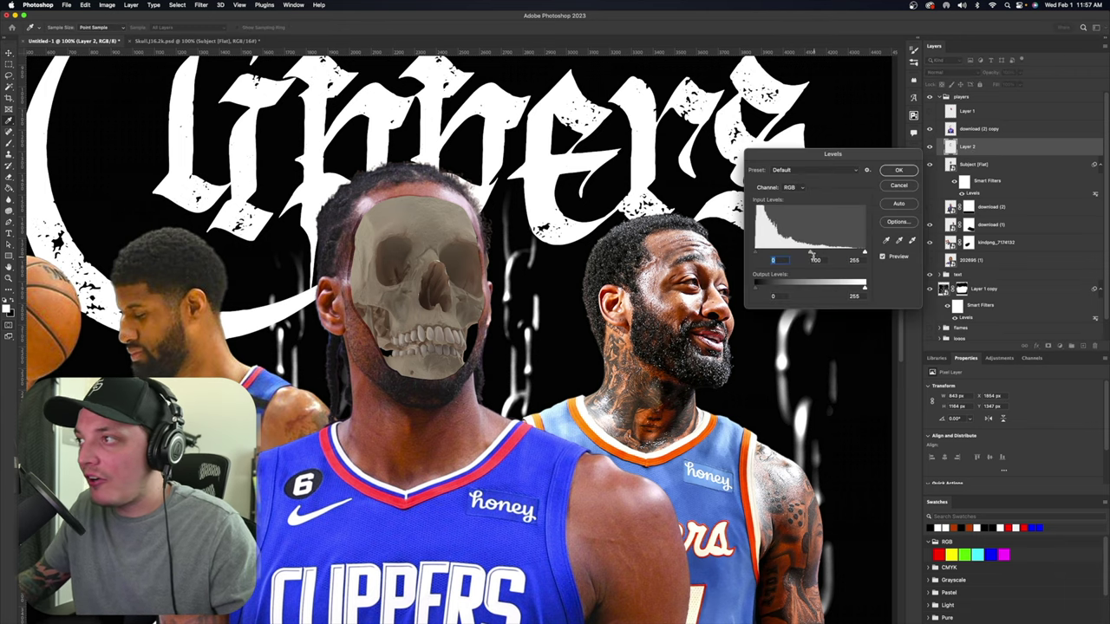
pyautogui.moveTo(821, 252); pyautogui.dragTo(821, 252)
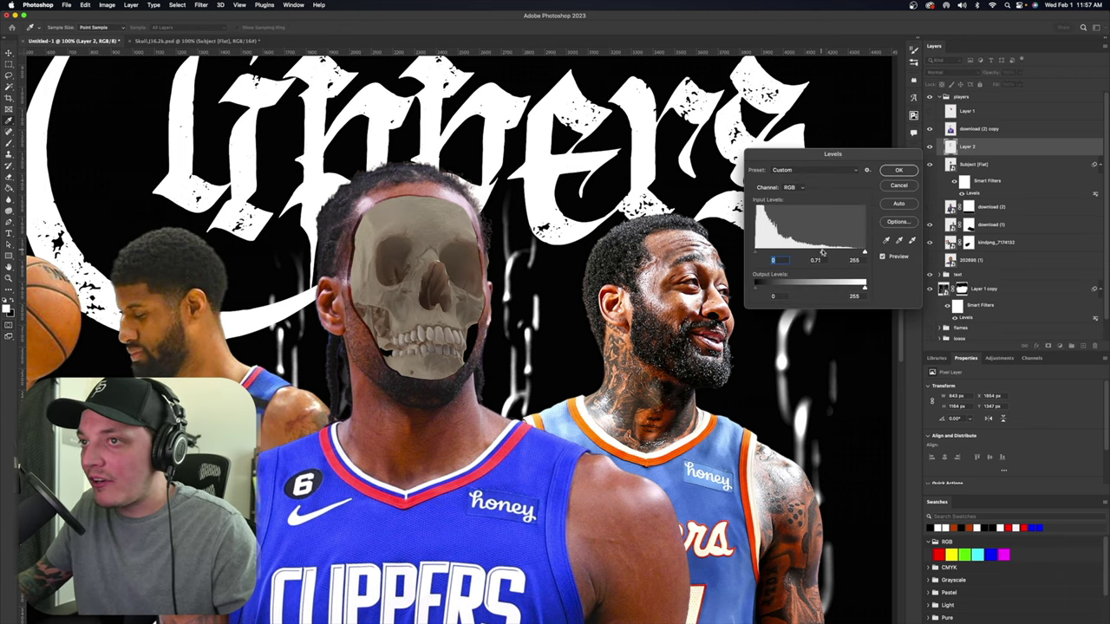
pyautogui.press('Return')
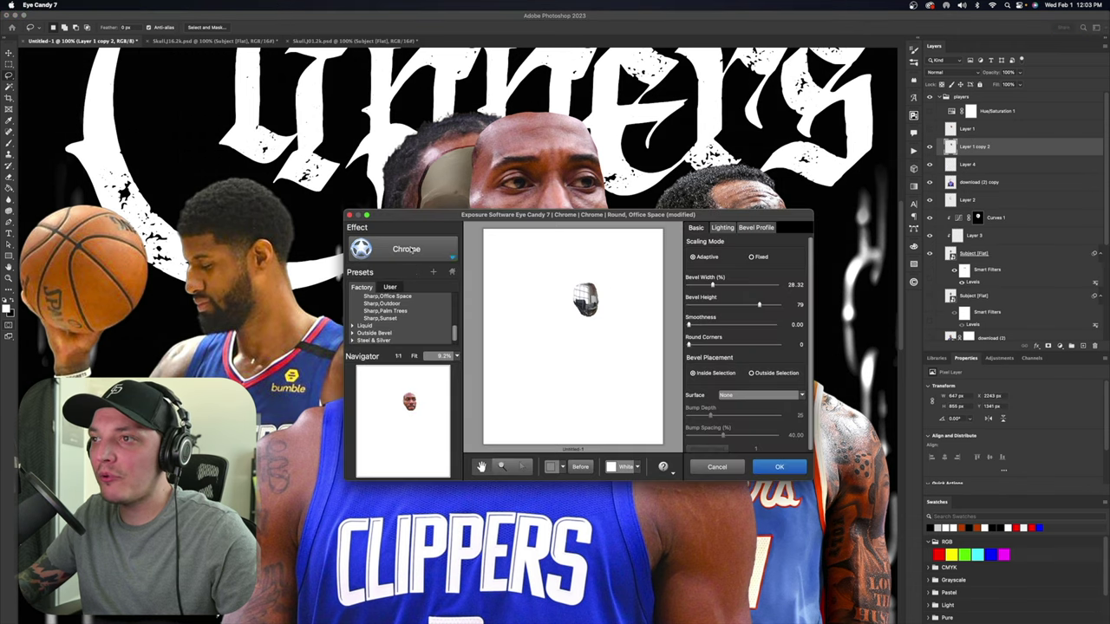
pyautogui.click(411, 247)
pyautogui.click(385, 349)
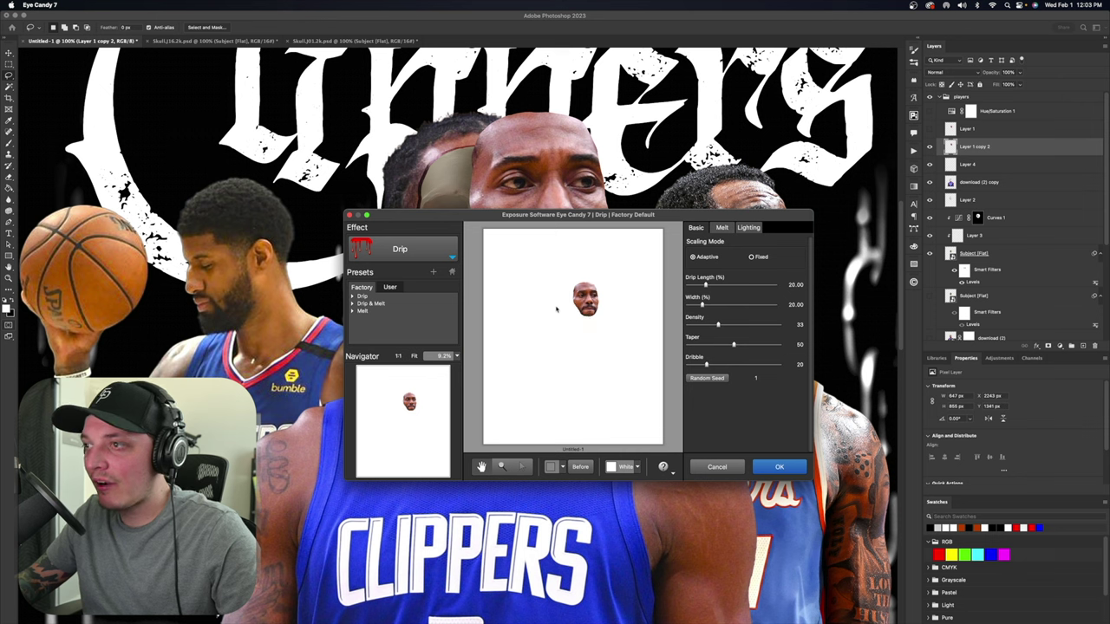
pyautogui.click(736, 469)
# Rotate the Layer 1 copy 2 face counterclockwise past horizontal, with its forehead facing left
pyautogui.press('super+t')
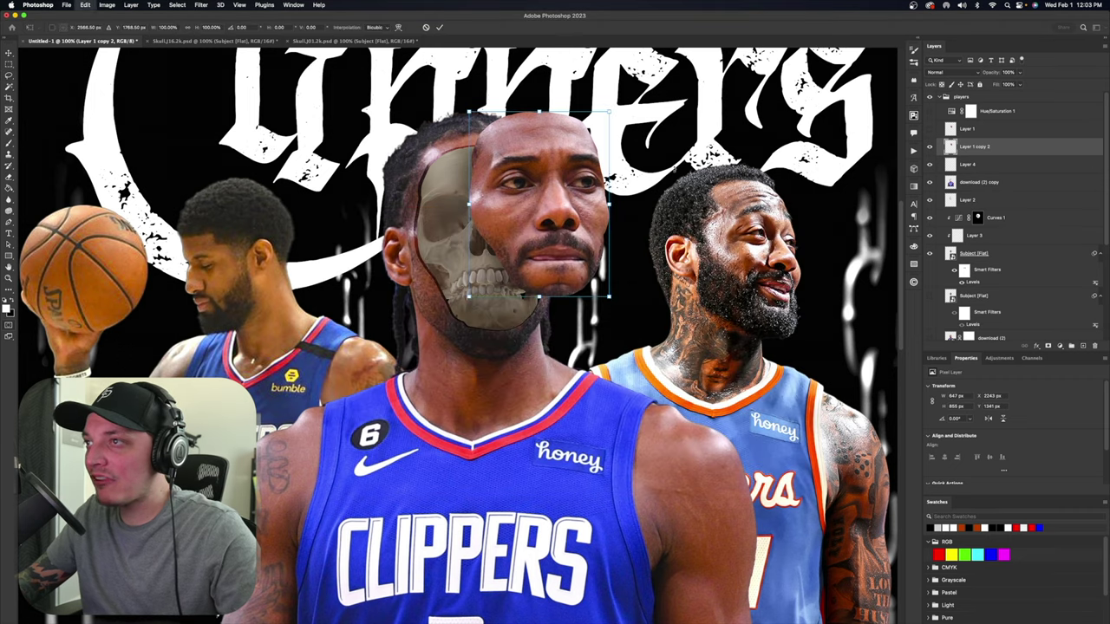
pyautogui.moveTo(620, 94); pyautogui.dragTo(459, 122)
pyautogui.press('Return')
# Apply the Eye Candy 7 Drip effect to the rotated face with drip length 28.10, width 9.75, density 62, taper 33 and dribble 49
pyautogui.click(200, 4)
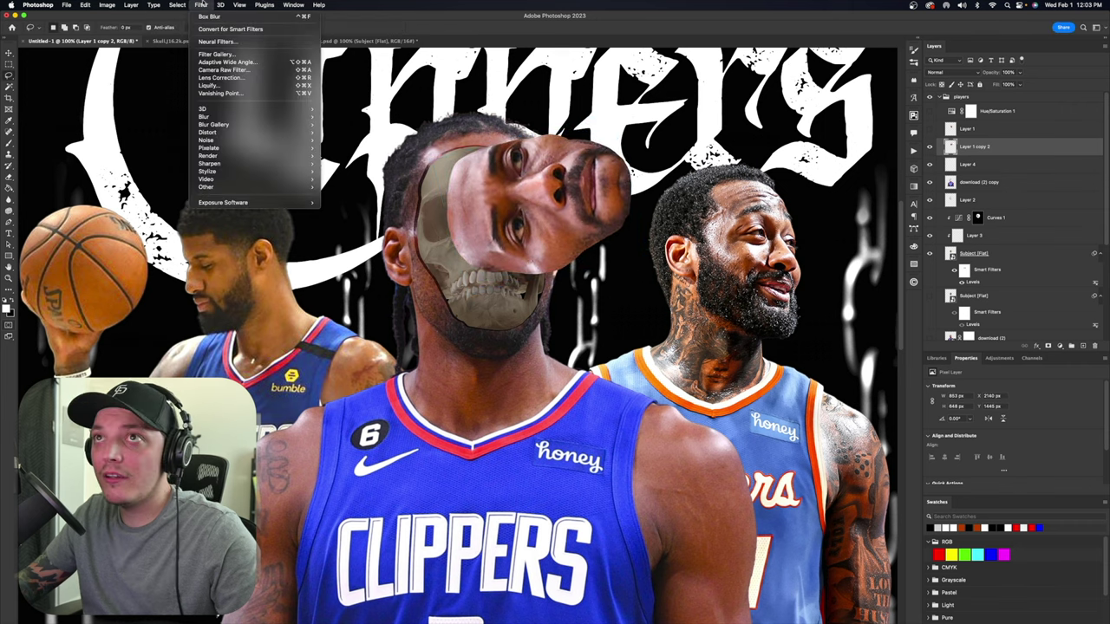
pyautogui.moveTo(286, 201)
pyautogui.click(343, 203)
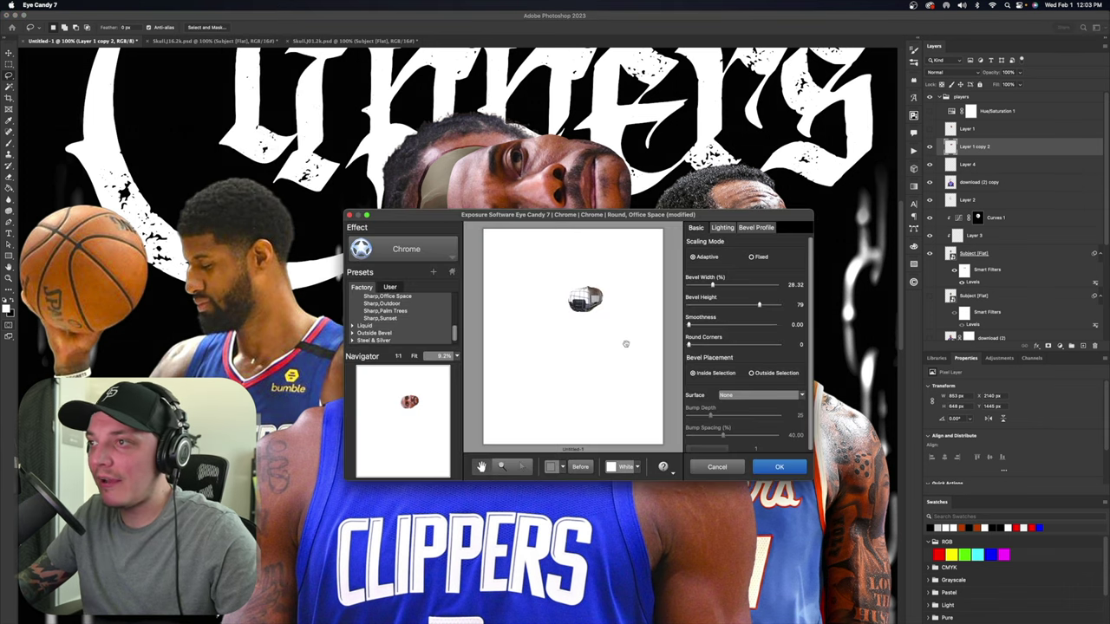
pyautogui.click(386, 257)
pyautogui.click(386, 347)
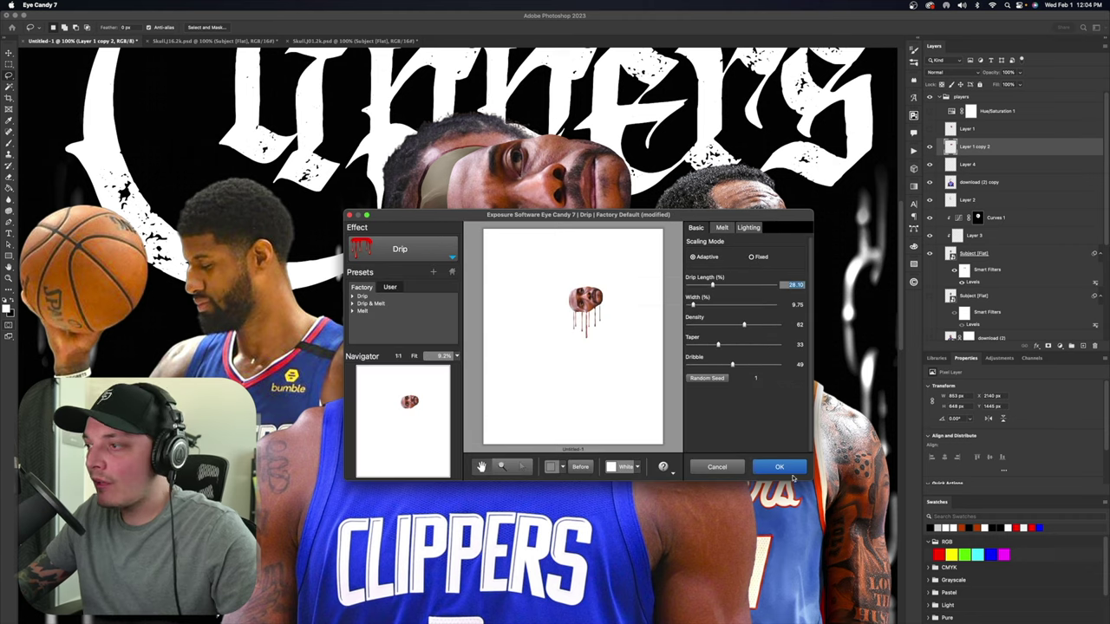
pyautogui.click(780, 467)
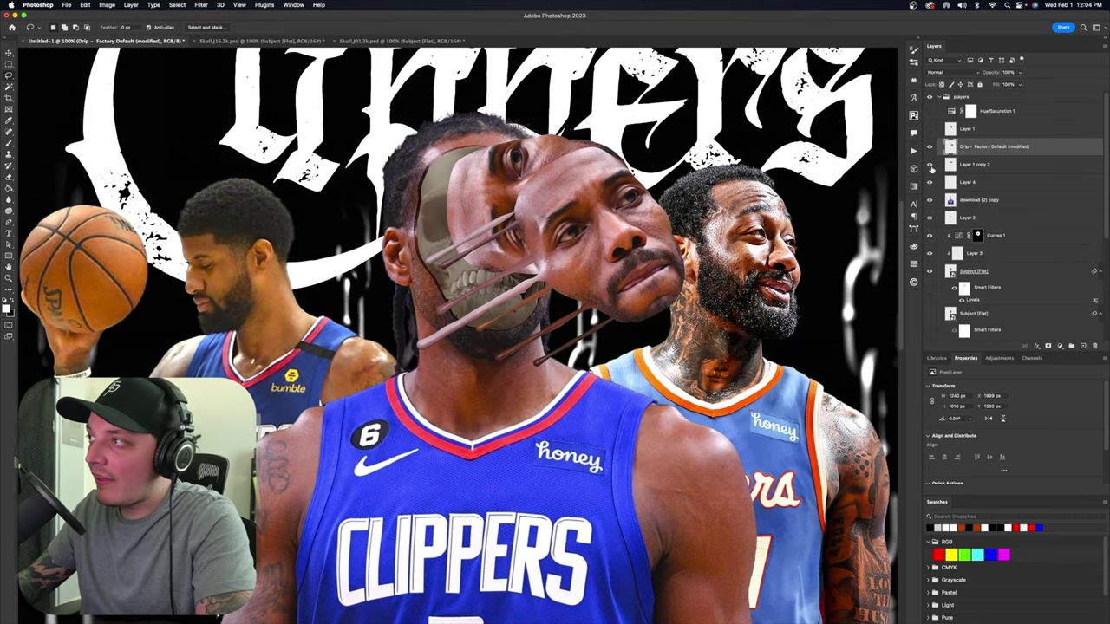
# Hide Layer 1 copy 2, clear the selection and move the dripping face up and left over the skull
pyautogui.moveTo(696, 250)
pyautogui.mouseDown()
pyautogui.moveTo(673, 257)
pyautogui.moveTo(648, 236)
pyautogui.mouseUp()
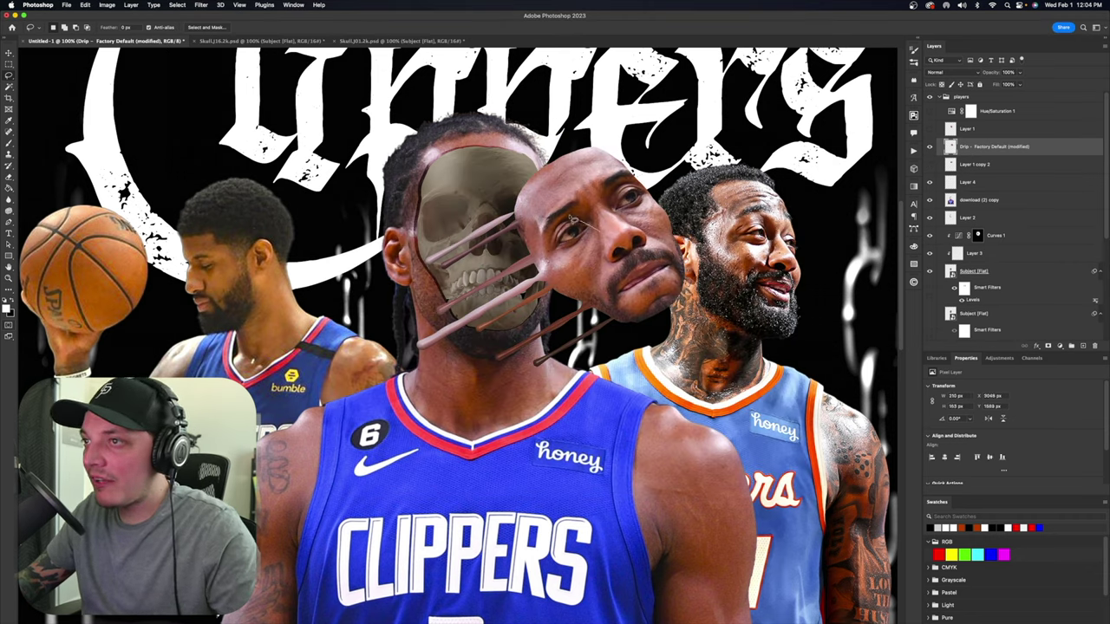
pyautogui.click(12, 54)
pyautogui.press('super+d')
pyautogui.moveTo(511, 237); pyautogui.dragTo(461, 201)
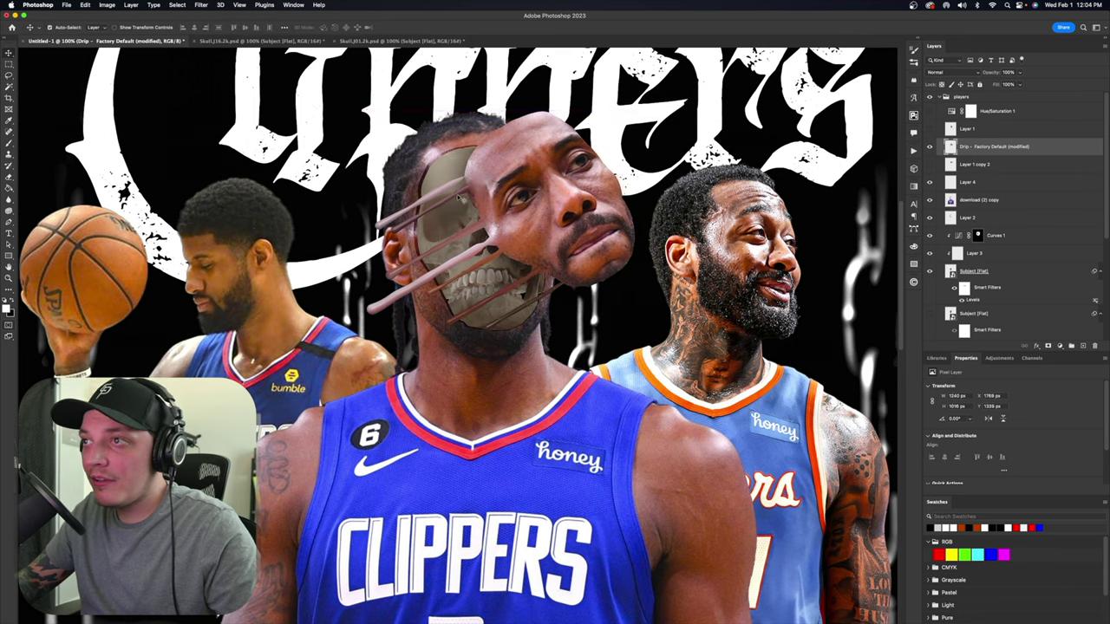
# Rotate the dripping face about 19° clockwise and position it beside the skull so its drips span the face opening
pyautogui.press('super+f')
pyautogui.press('super+t')
pyautogui.moveTo(464, 105); pyautogui.dragTo(505, 106)
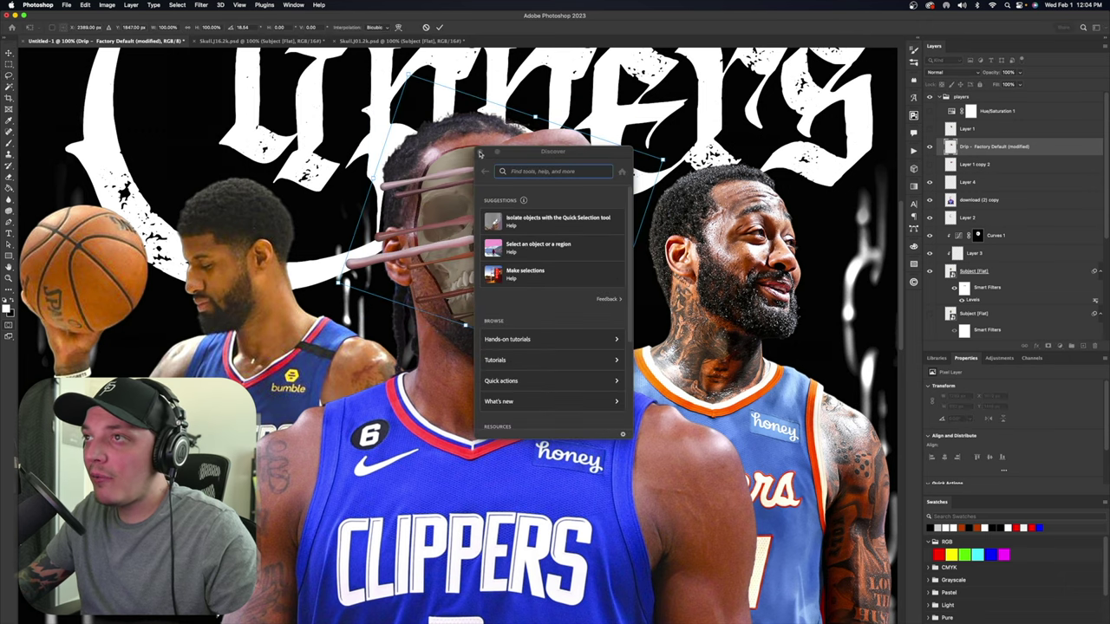
pyautogui.click(480, 152)
pyautogui.moveTo(643, 112); pyautogui.dragTo(646, 118)
pyautogui.moveTo(615, 80); pyautogui.dragTo(753, 171)
pyautogui.moveTo(543, 218); pyautogui.dragTo(553, 221)
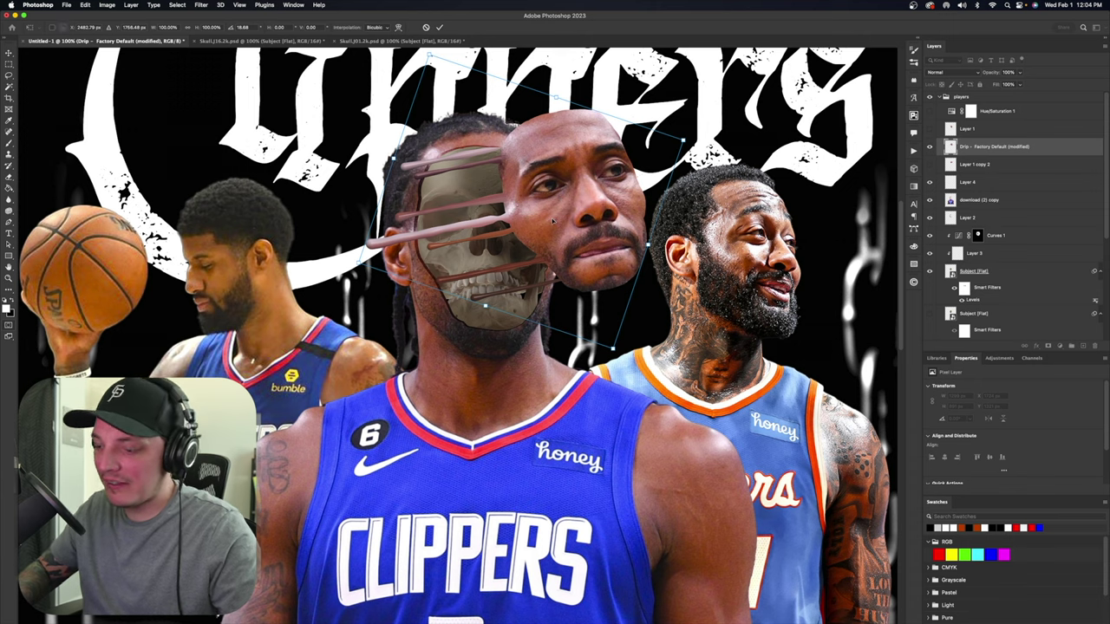
pyautogui.press('Return')
pyautogui.moveTo(573, 170); pyautogui.dragTo(544, 170)
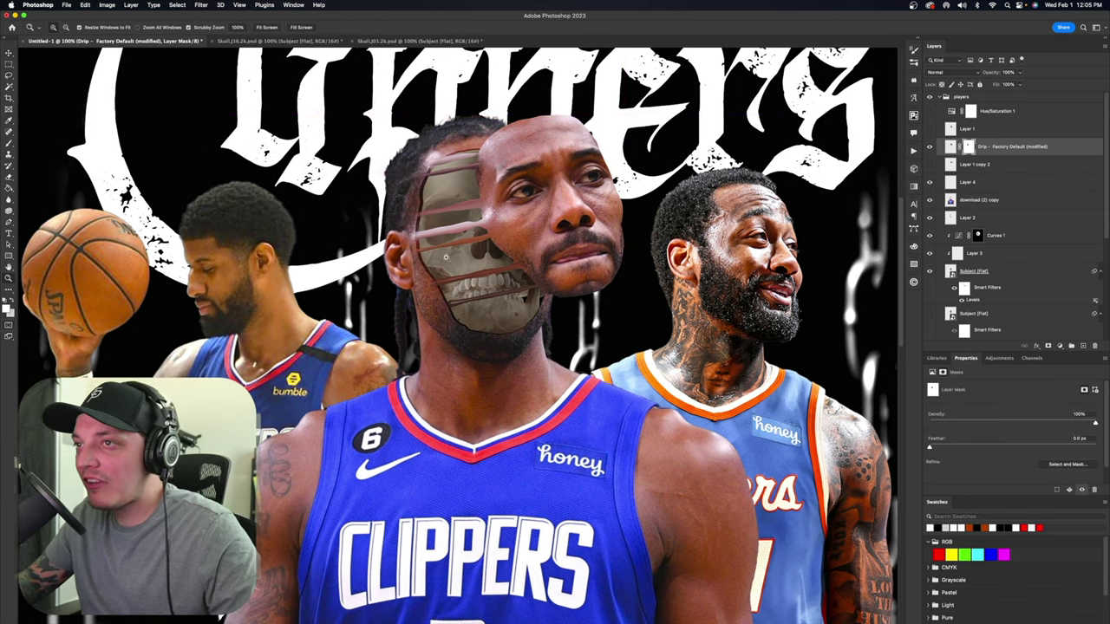
# Select the lowest drip across the skull's jaw and warp its end outward to reach the edge of the face opening
pyautogui.click(444, 255)
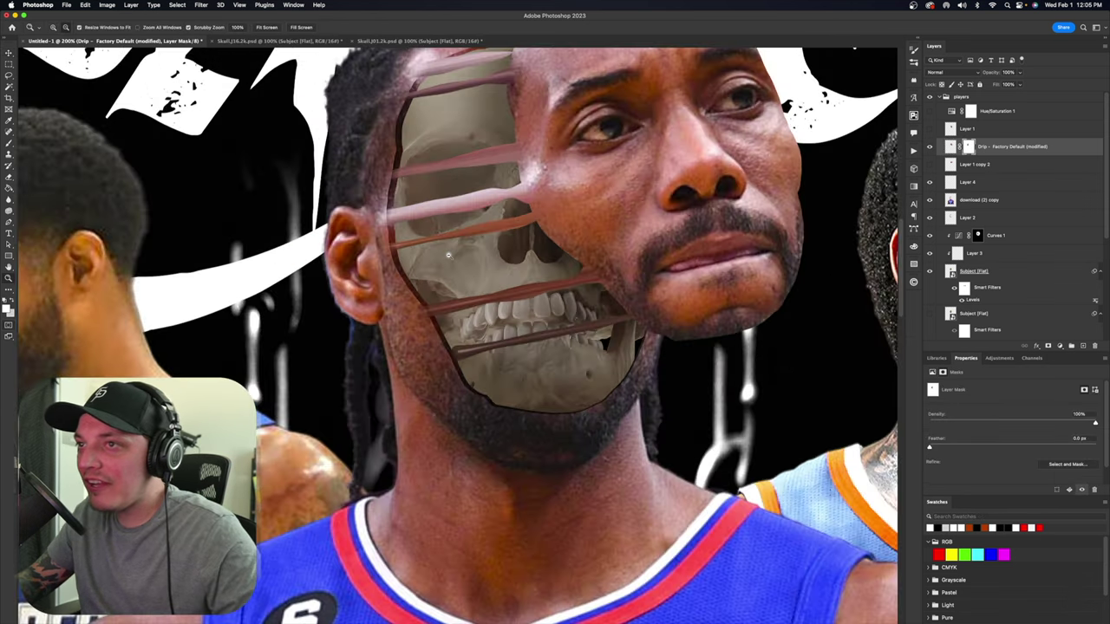
pyautogui.keyDown('alt'); pyautogui.click(449, 255); pyautogui.keyUp('alt')
pyautogui.click(434, 245)
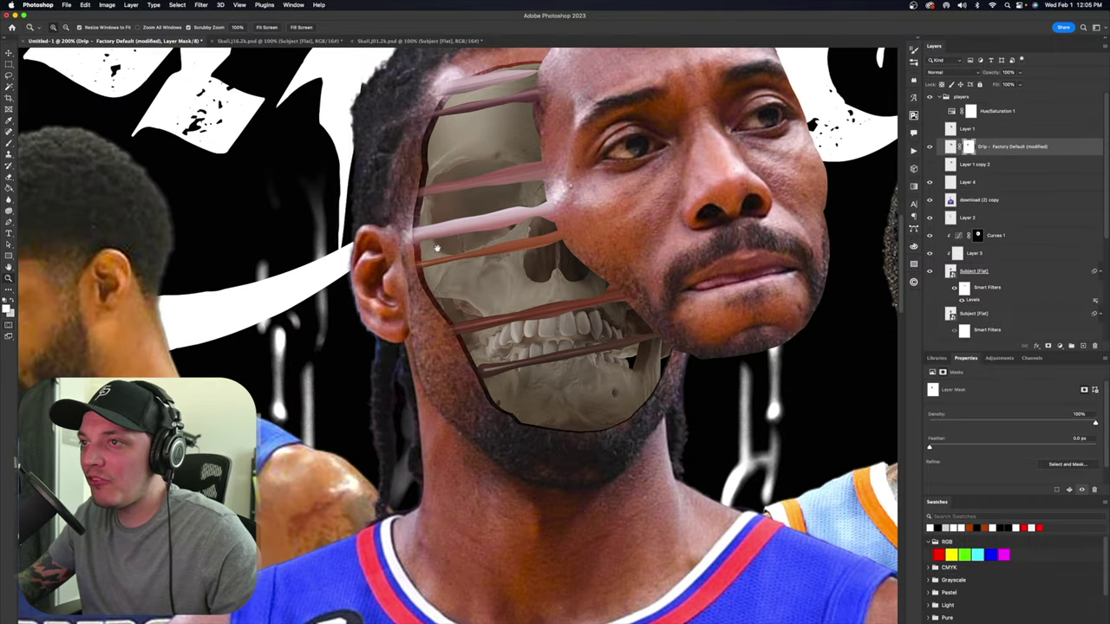
pyautogui.moveTo(435, 244); pyautogui.dragTo(442, 255)
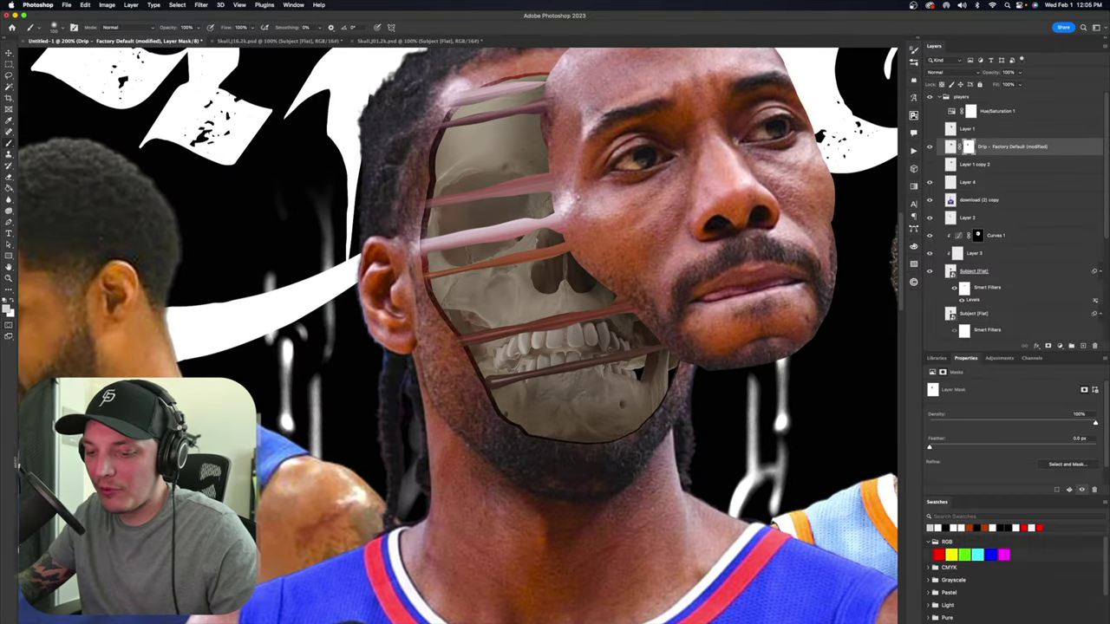
pyautogui.press('m')
pyautogui.moveTo(460, 368); pyautogui.dragTo(559, 431)
pyautogui.rightClick(497, 403)
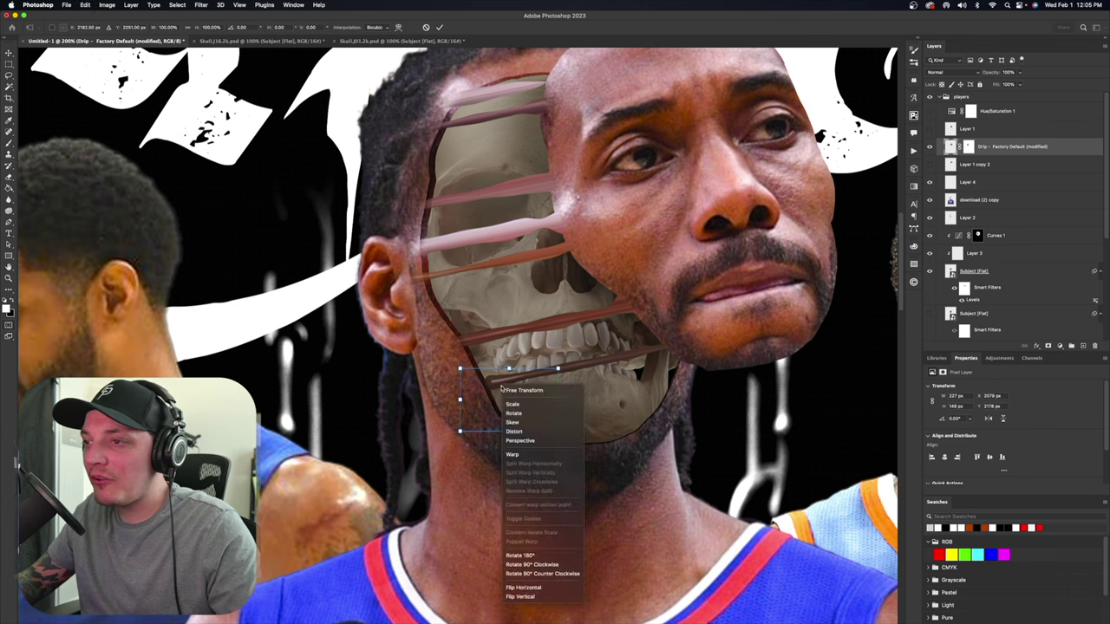
pyautogui.click(525, 455)
pyautogui.moveTo(477, 401); pyautogui.dragTo(458, 401)
pyautogui.press('Return')
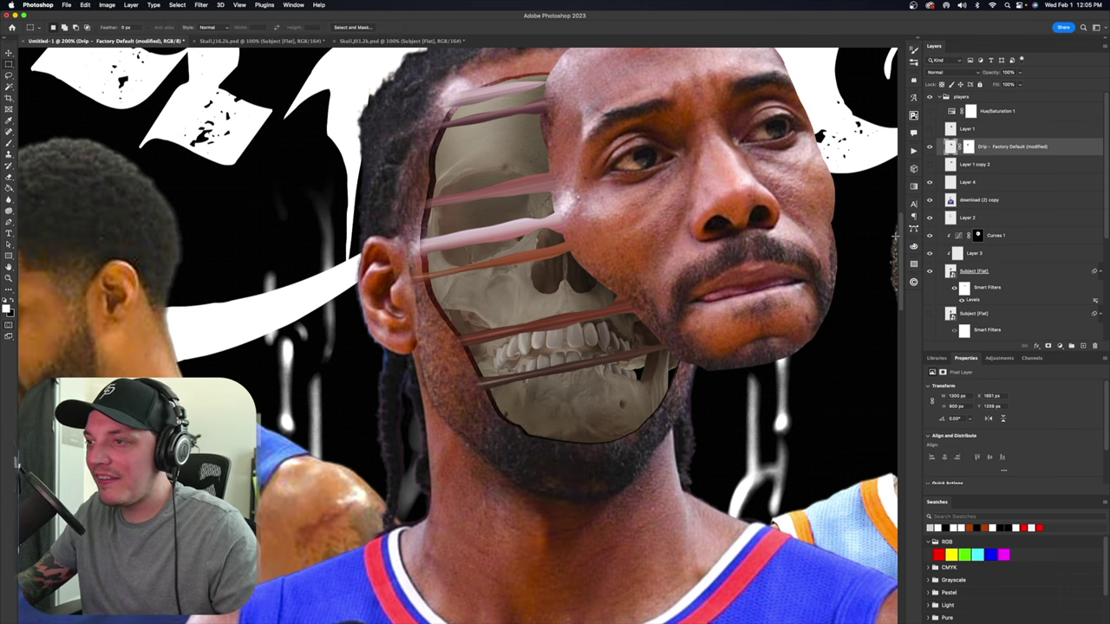
pyautogui.click(969, 147)
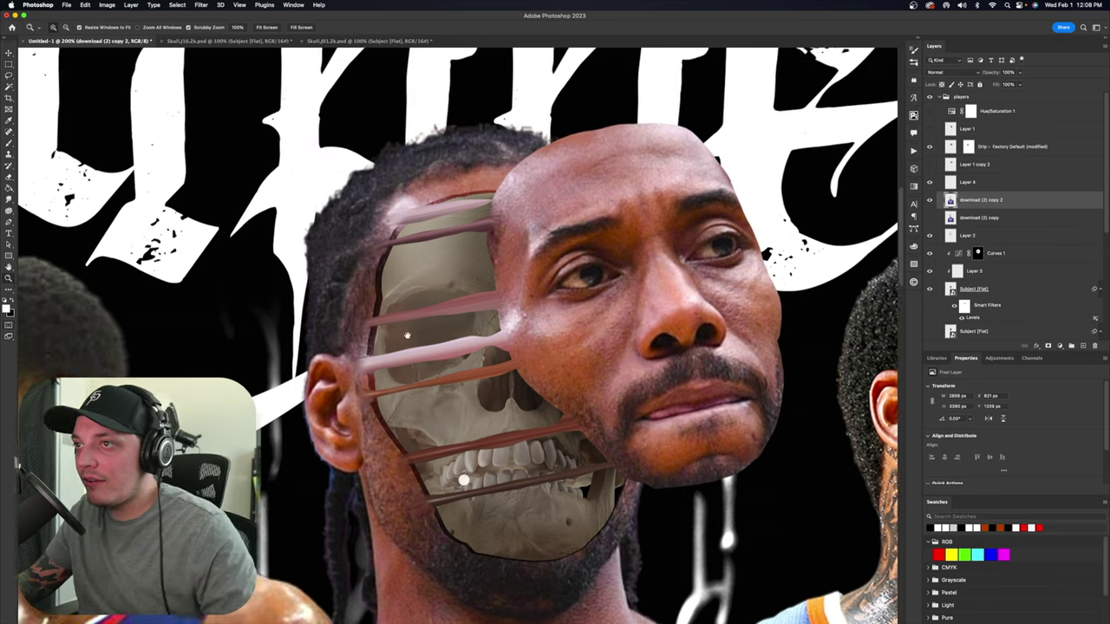
pyautogui.moveTo(406, 332); pyautogui.dragTo(387, 285)
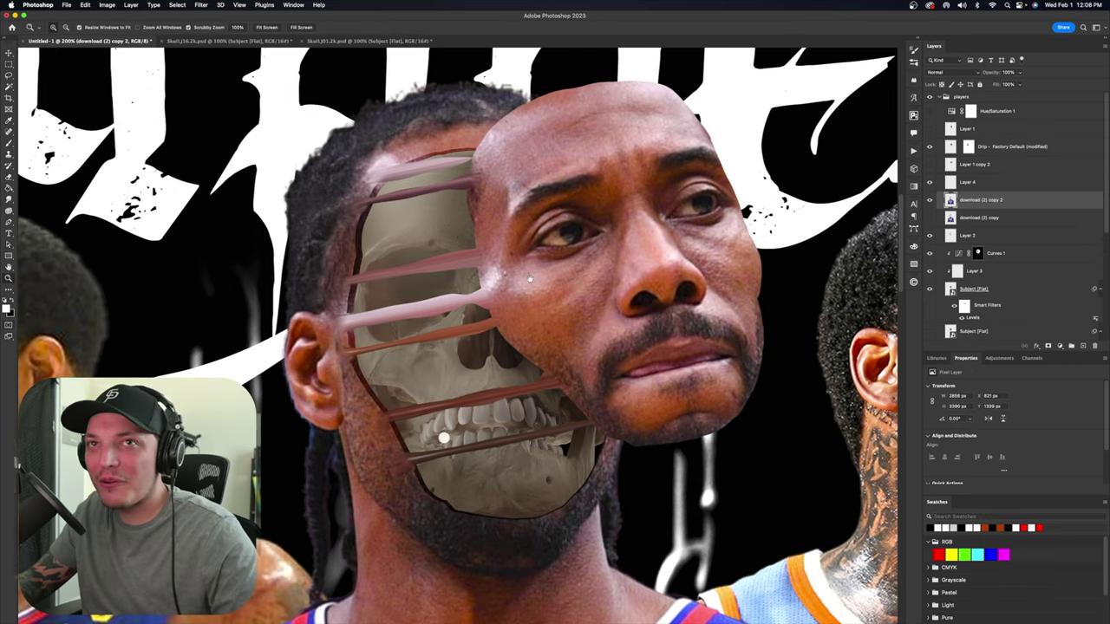
# Examine how the drips cross the skull opening, checking the download (2) copy 2 and Drip layers
pyautogui.moveTo(529, 277); pyautogui.dragTo(517, 264)
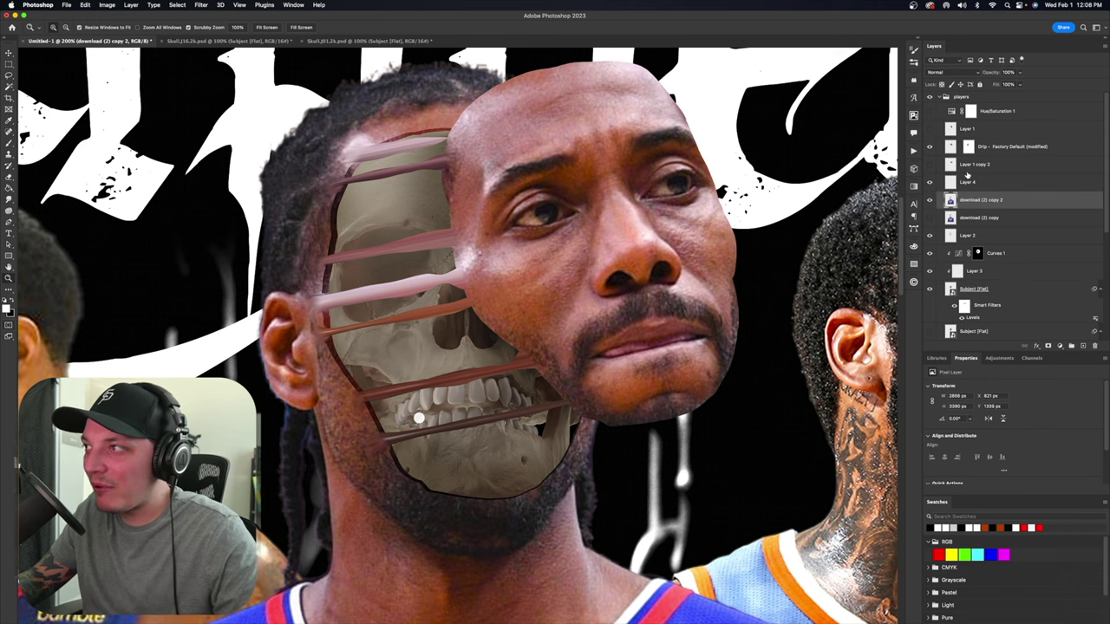
pyautogui.click(934, 201)
pyautogui.click(932, 201)
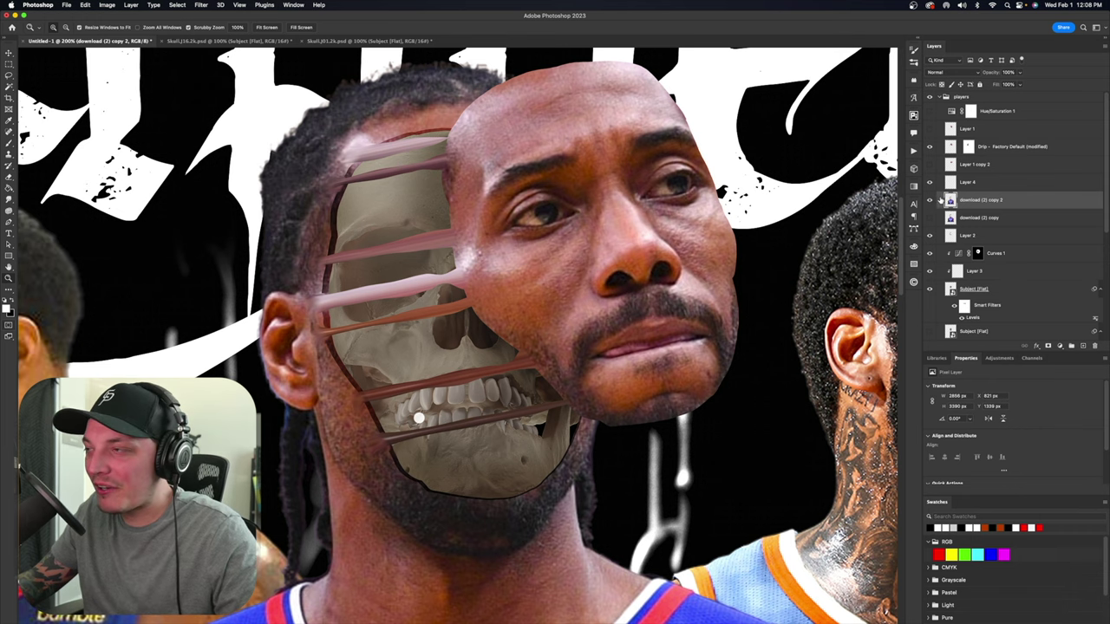
pyautogui.press('super+minus')
pyautogui.moveTo(511, 312); pyautogui.dragTo(504, 307)
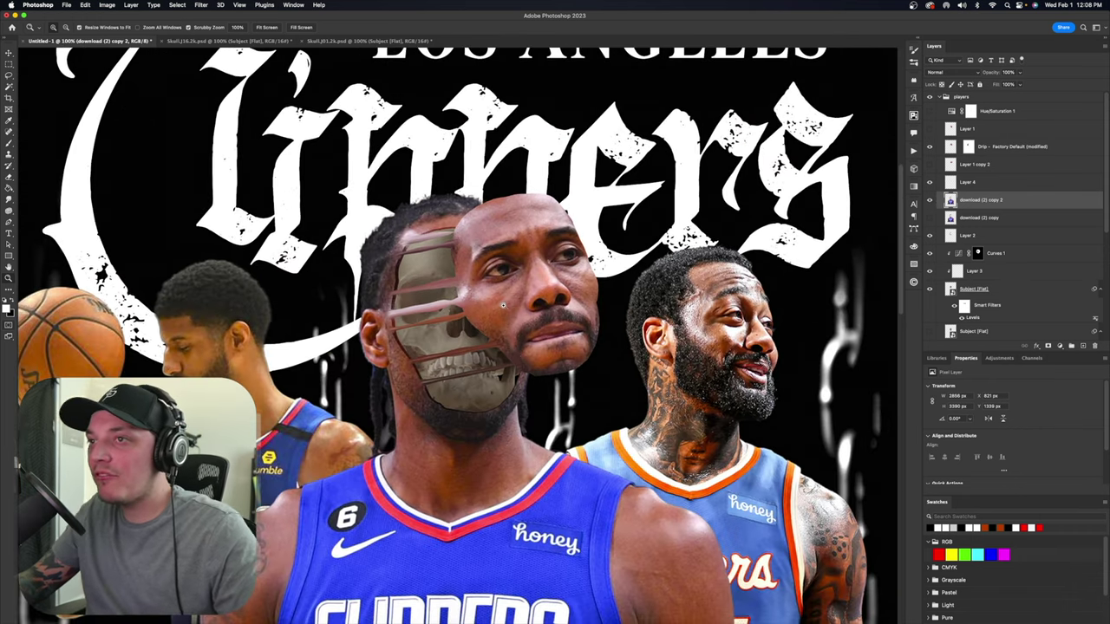
pyautogui.click(436, 288)
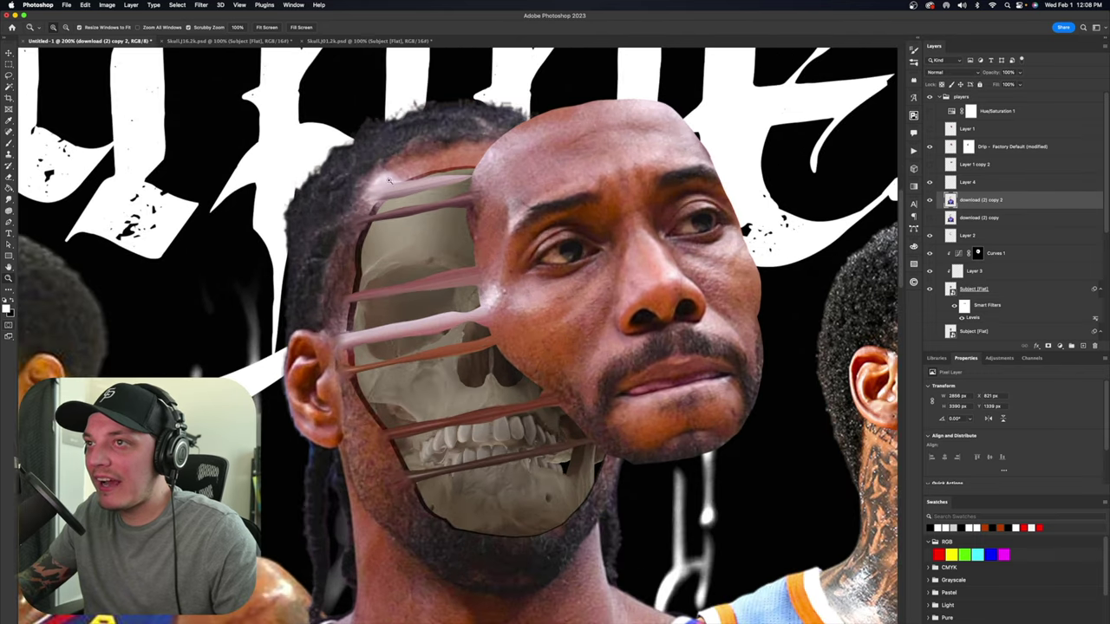
pyautogui.click(930, 148)
pyautogui.click(931, 147)
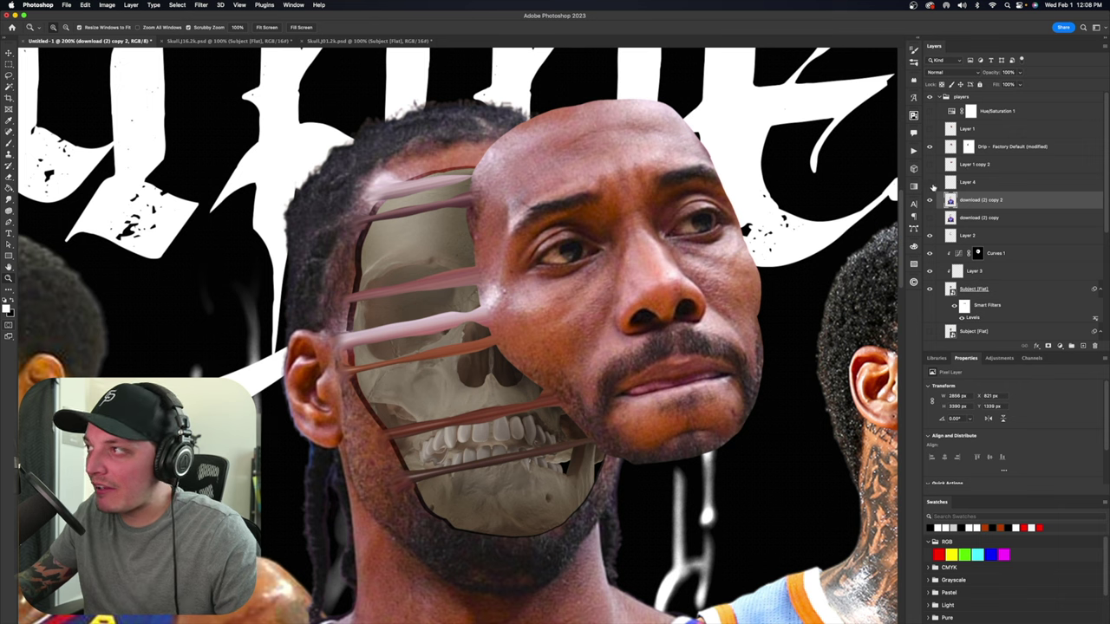
# Add a new layer above Layer 4 and name it "shadows"
pyautogui.click(966, 184)
pyautogui.click(1084, 346)
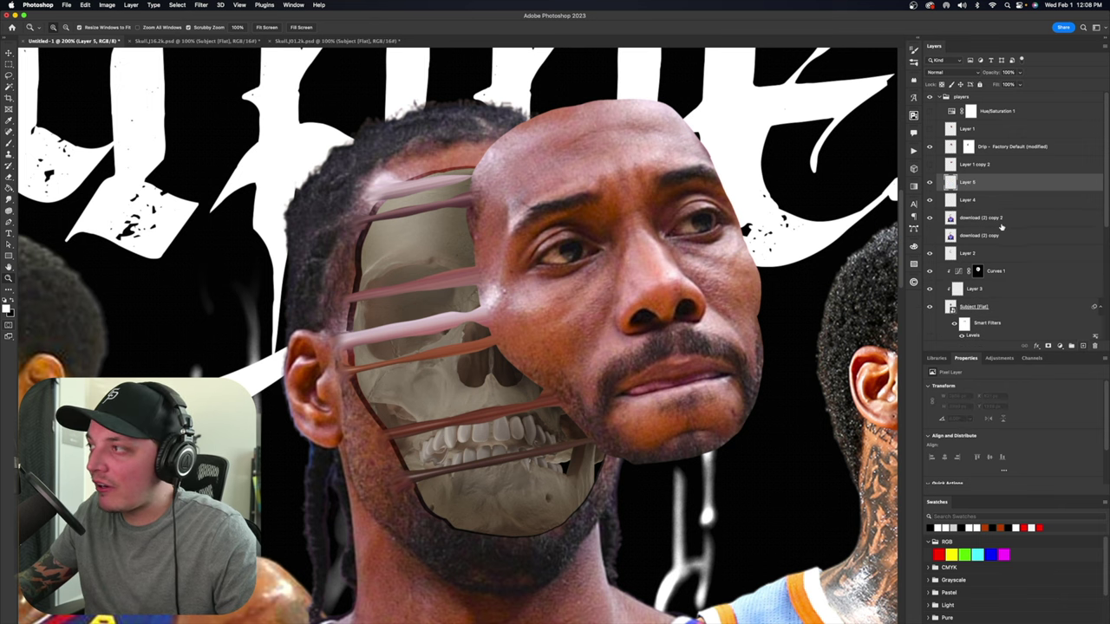
pyautogui.doubleClick(981, 185)
pyautogui.write('shado')
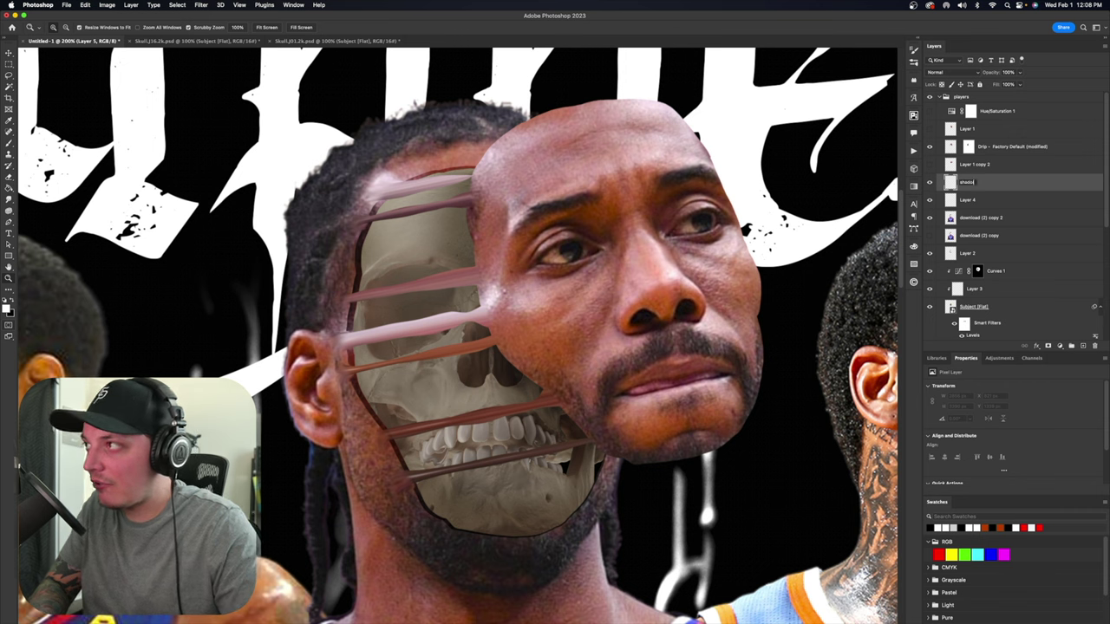
pyautogui.press('BackSpace')
pyautogui.write('ows')
pyautogui.press('Return')
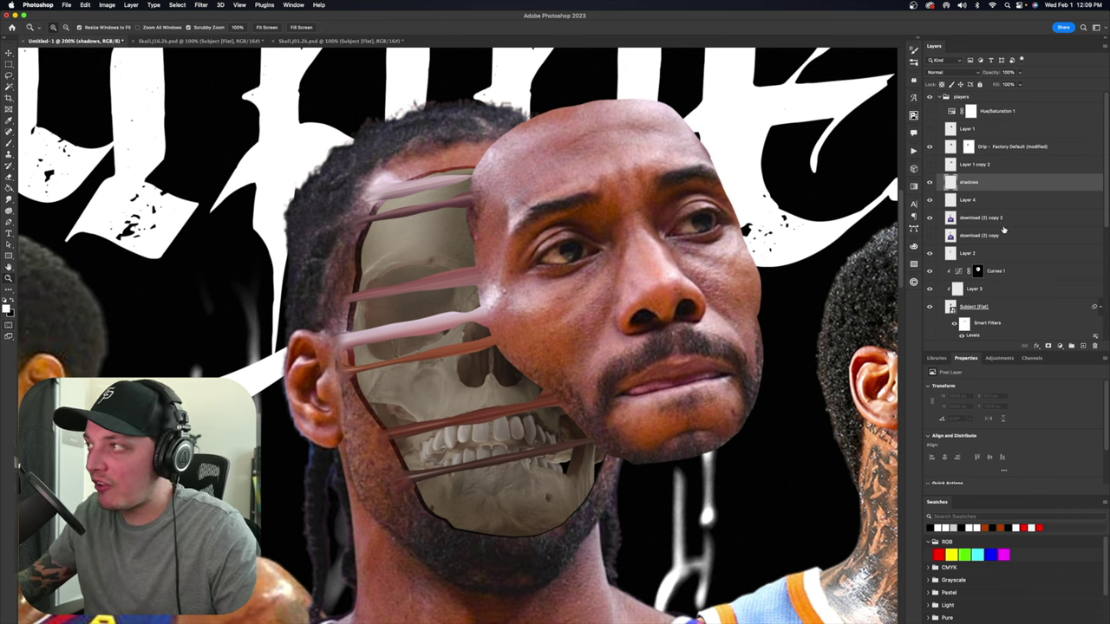
# Paint soft black shadows at reduced brush flow along the undersides of the drips crossing the skull, on the shadows layer
pyautogui.press('b')
pyautogui.press('d')
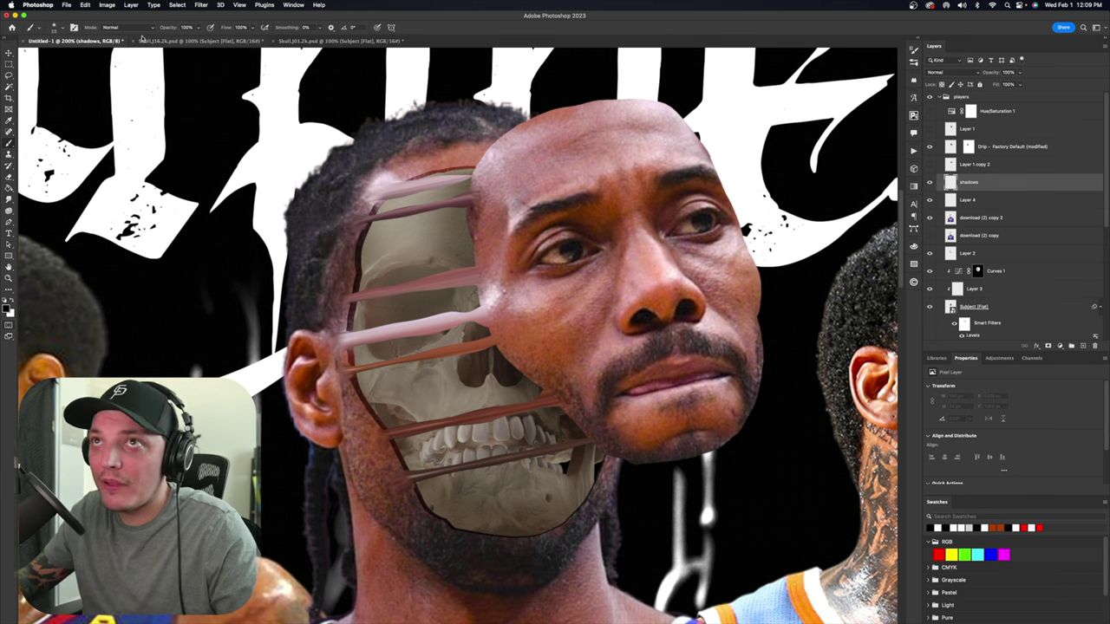
pyautogui.click(253, 28)
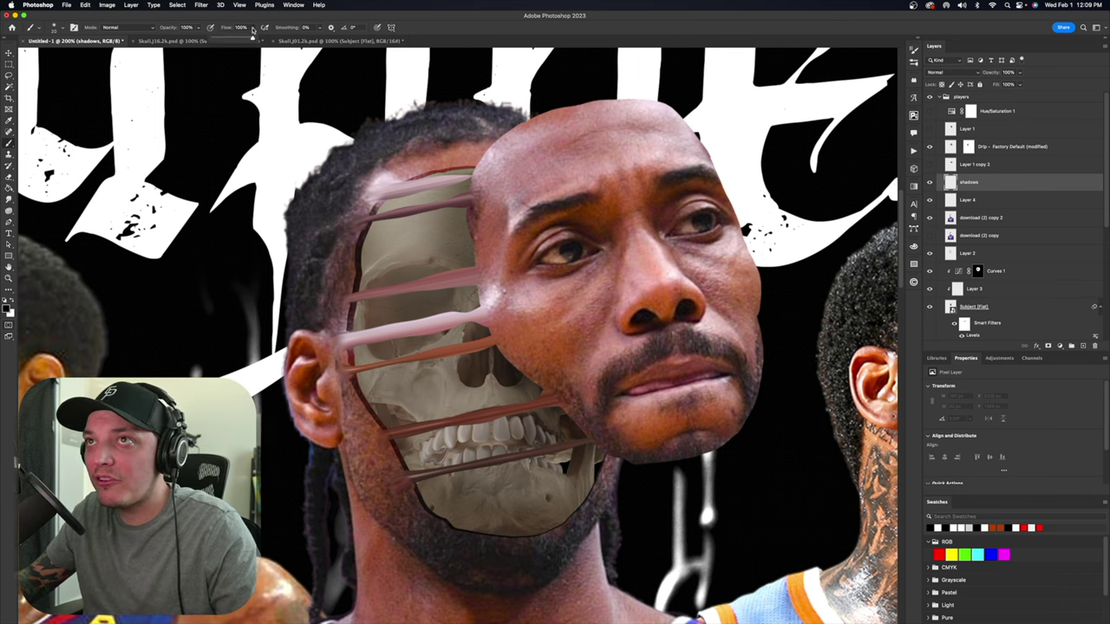
pyautogui.click(372, 223)
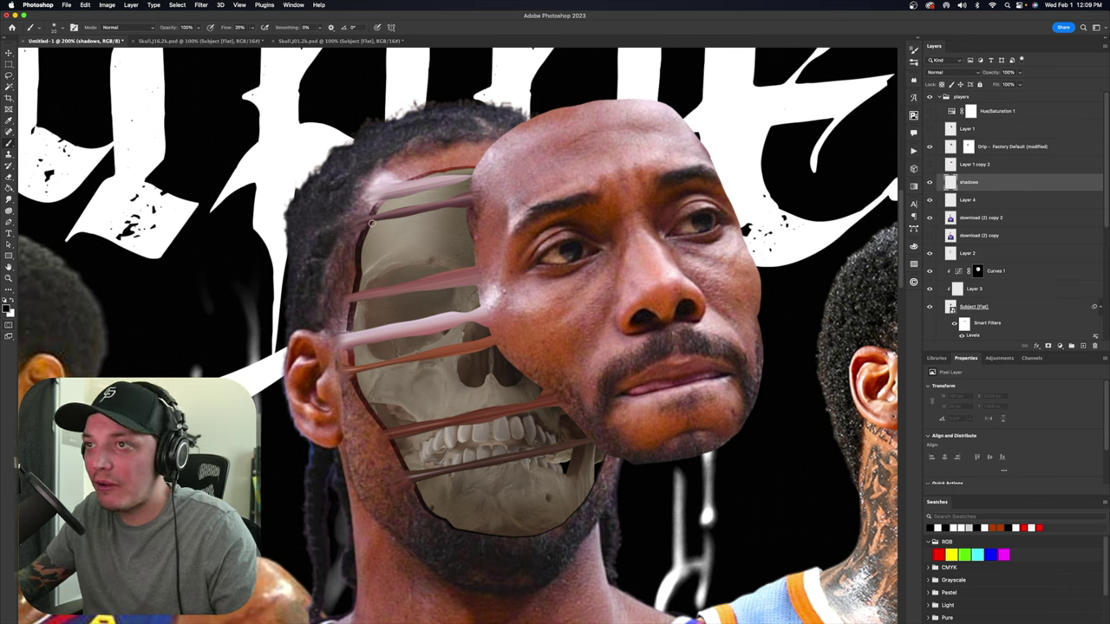
pyautogui.moveTo(373, 222); pyautogui.dragTo(464, 209)
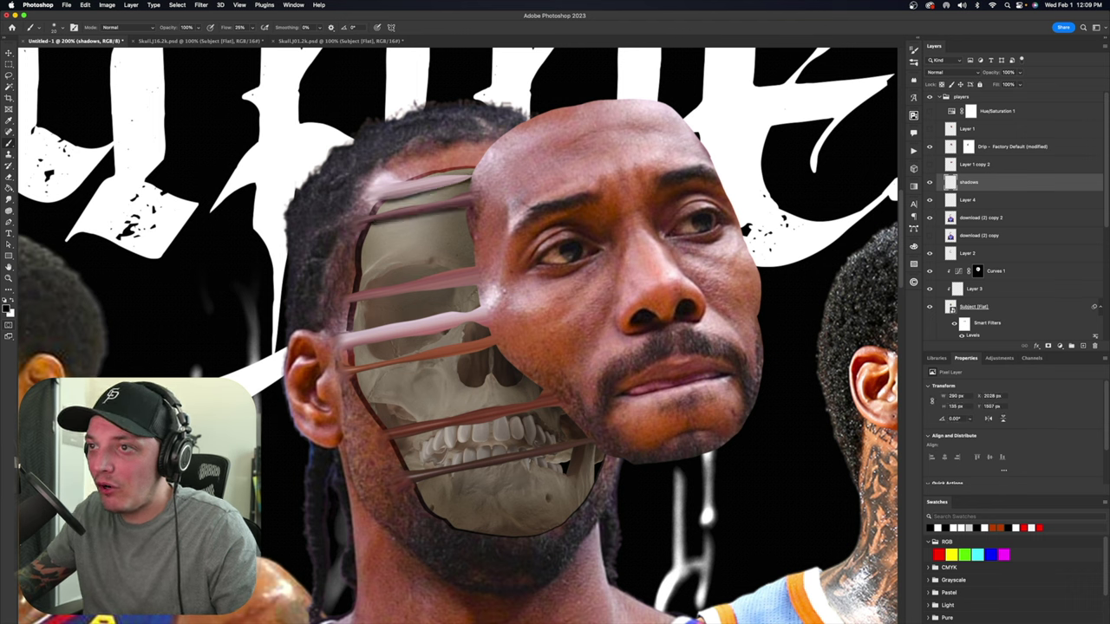
pyautogui.moveTo(354, 348); pyautogui.dragTo(485, 326)
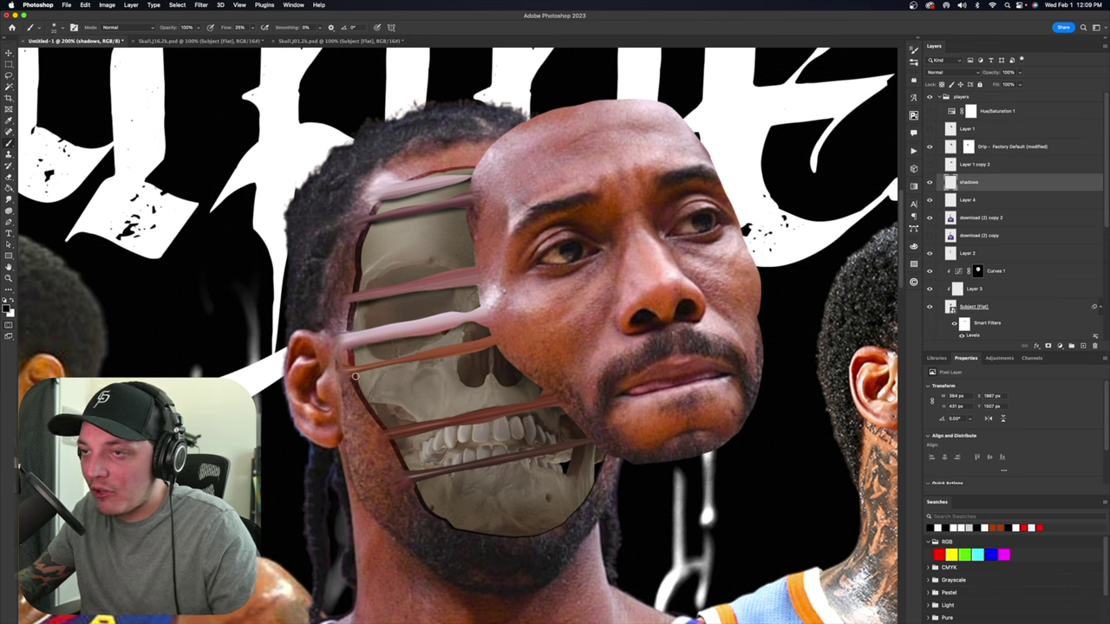
pyautogui.moveTo(357, 376); pyautogui.dragTo(438, 359)
pyautogui.press('super+z')
pyautogui.hotkey('ctrl', 'z')
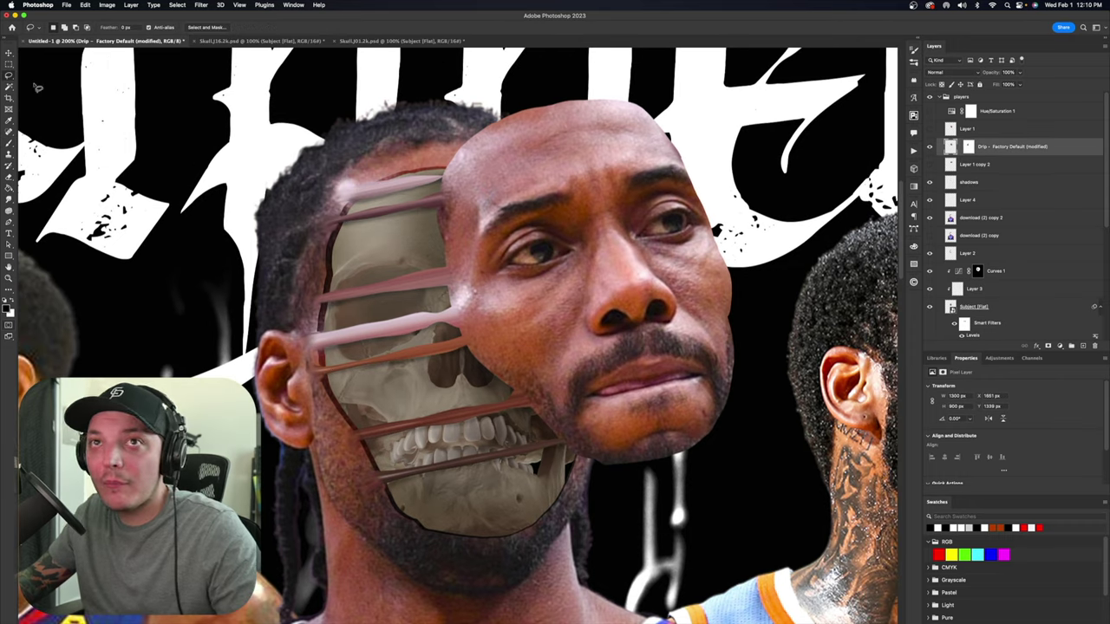
# Delete the topmost drip at the forehead from the Drip layer and its shadow from the shadows layer
pyautogui.moveTo(380, 176)
pyautogui.mouseDown()
pyautogui.moveTo(309, 202)
pyautogui.moveTo(374, 208)
pyautogui.moveTo(438, 192)
pyautogui.moveTo(444, 181)
pyautogui.moveTo(417, 164)
pyautogui.mouseUp()
pyautogui.press('Delete')
pyautogui.press('super+d')
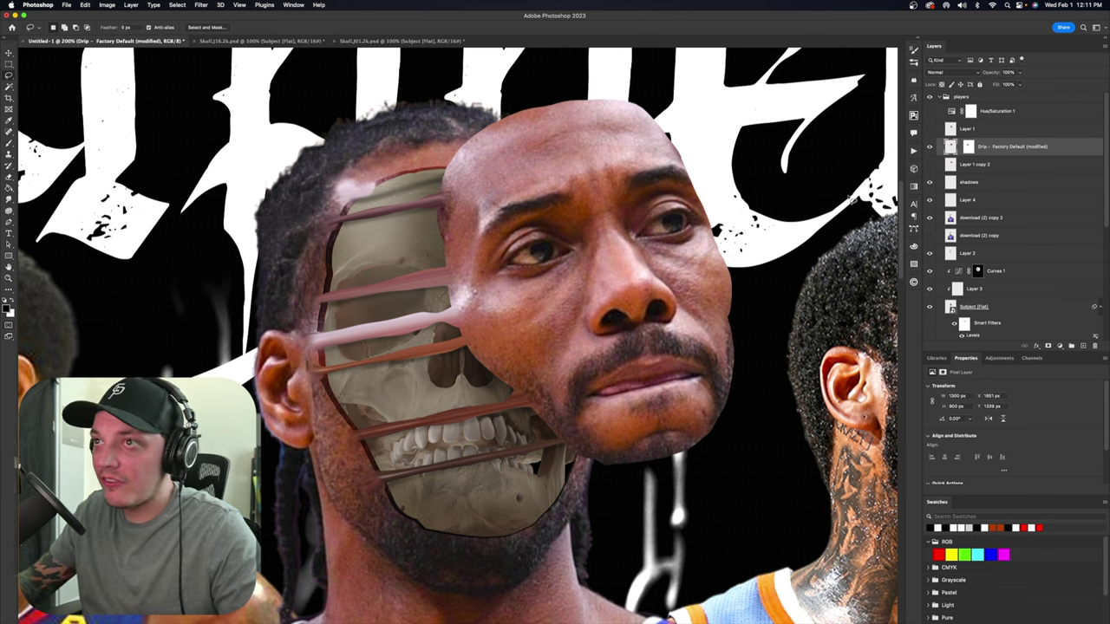
pyautogui.click(969, 183)
pyautogui.moveTo(327, 213)
pyautogui.mouseDown()
pyautogui.moveTo(443, 194)
pyautogui.moveTo(475, 174)
pyautogui.moveTo(418, 154)
pyautogui.mouseUp()
pyautogui.press('Delete')
pyautogui.hotkey('ctrl', 'd')
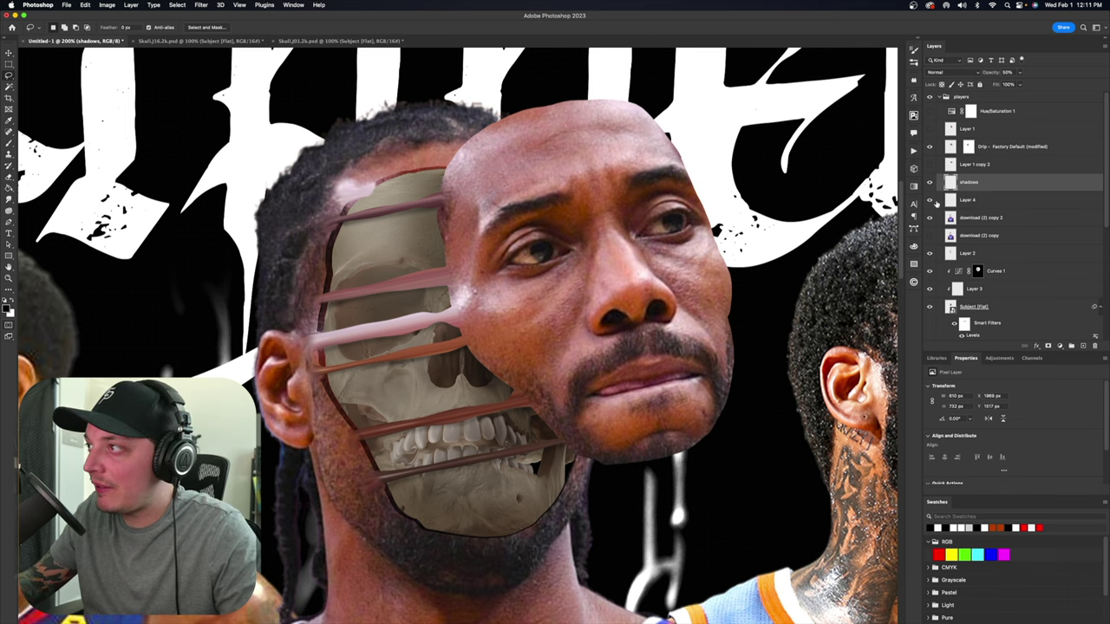
# Show the download (2) copy layer, add a layer mask to download (2) copy 2 and choose the Brush tool
pyautogui.click(929, 218)
pyautogui.click(930, 218)
pyautogui.click(980, 218)
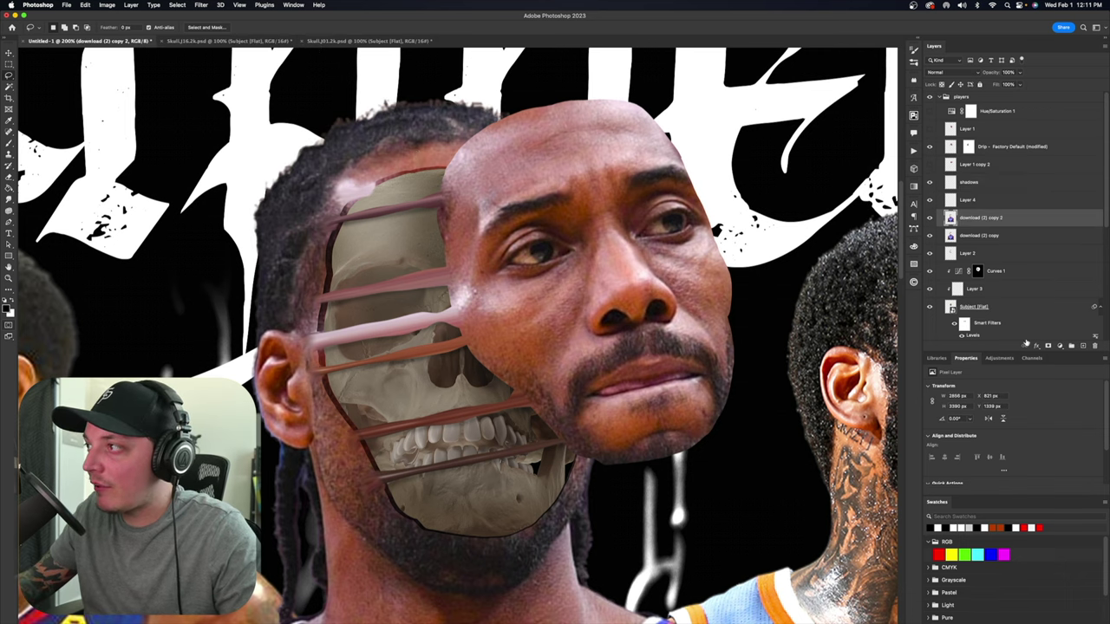
pyautogui.click(1048, 346)
pyautogui.press('b')
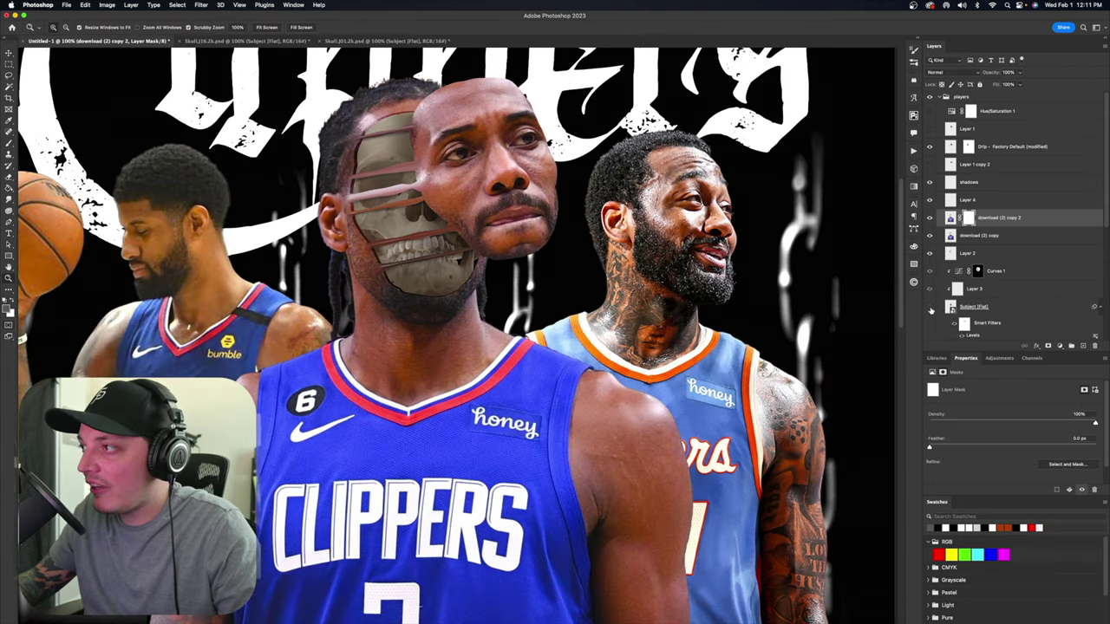
# Brighten the center player's skull by lowering the highlight input level of its Levels smart filter
pyautogui.click(986, 306)
pyautogui.doubleClick(979, 318)
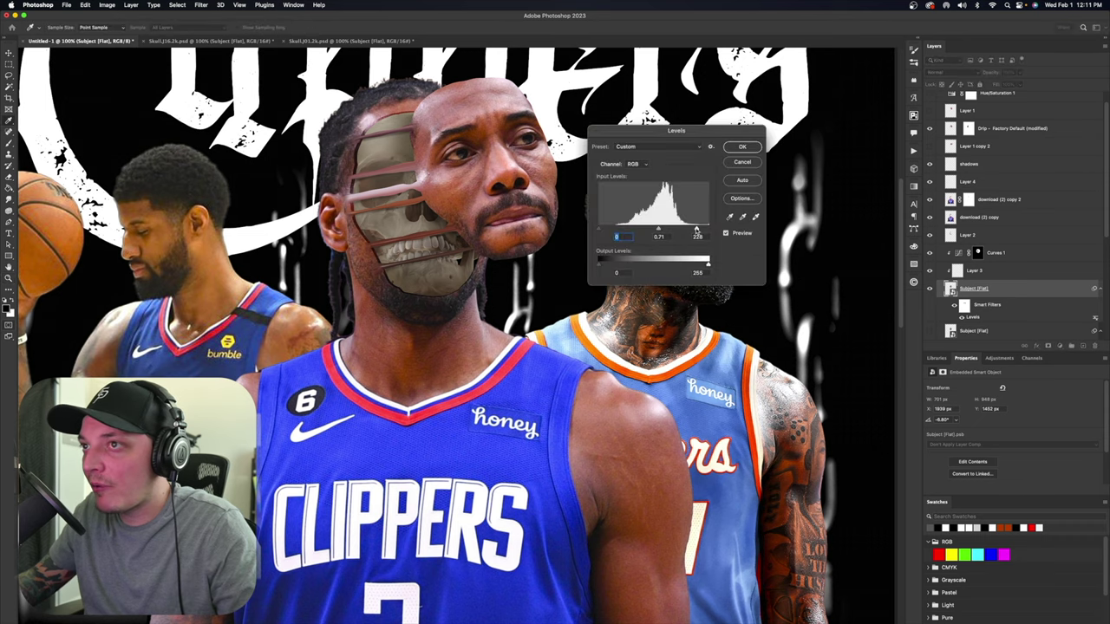
pyautogui.moveTo(696, 229); pyautogui.dragTo(694, 231)
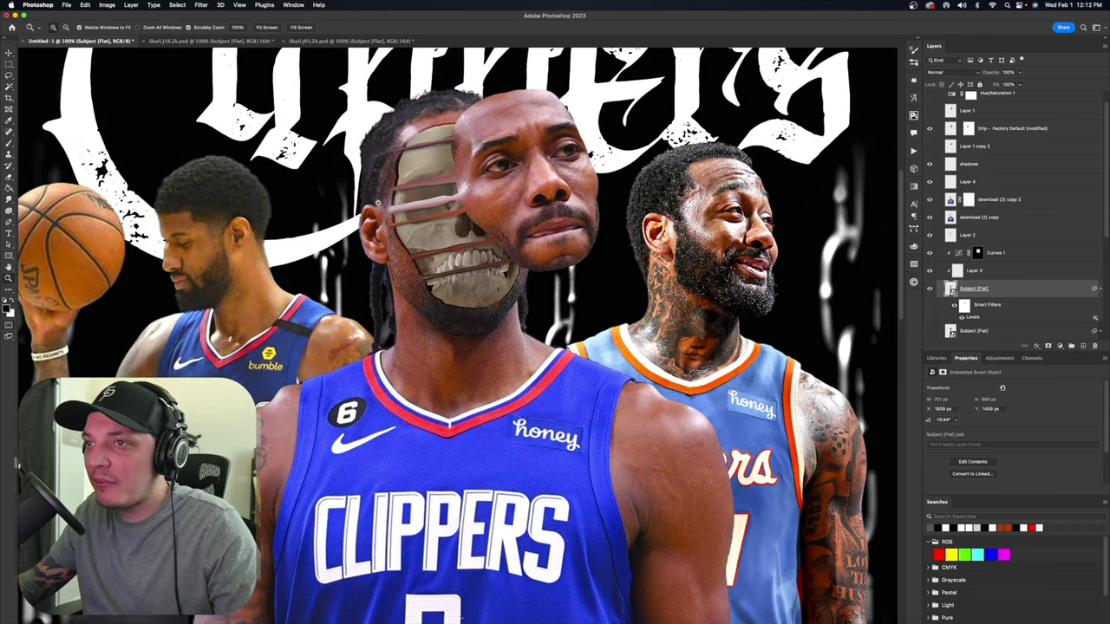
# Open the three-quarter skull file Skull.J15.2k.psd and hide its white Background layer
pyautogui.keyDown('alt'); pyautogui.click(428, 252); pyautogui.keyUp('alt')
pyautogui.keyDown('alt'); pyautogui.click(428, 253); pyautogui.keyUp('alt')
pyautogui.keyDown('alt'); pyautogui.click(429, 252); pyautogui.keyUp('alt')
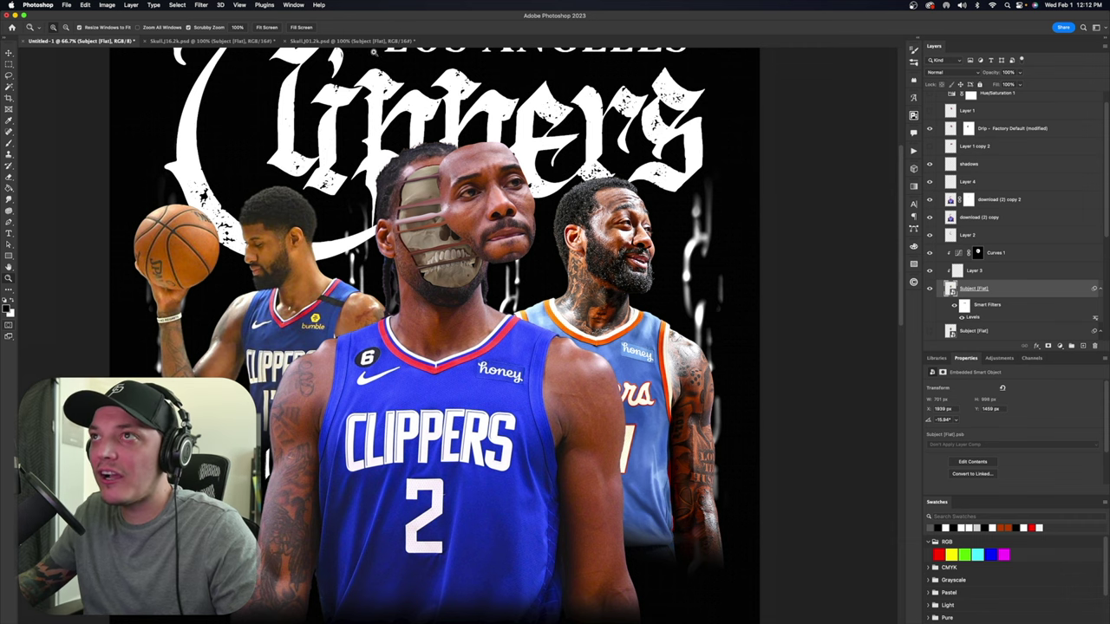
pyautogui.moveTo(411, 20); pyautogui.dragTo(507, 136)
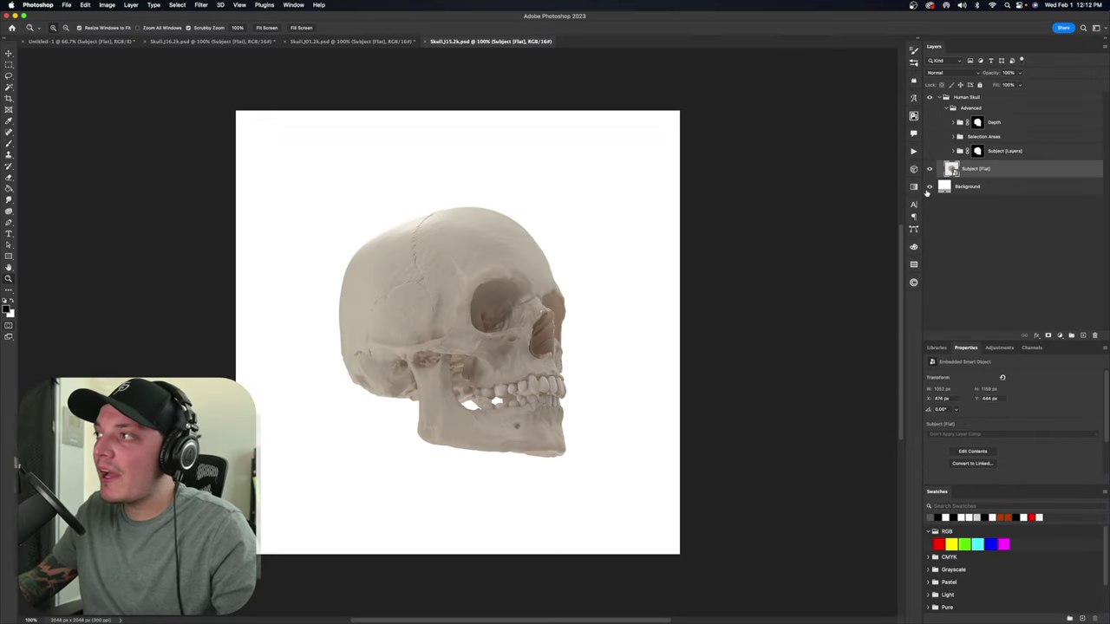
pyautogui.click(930, 187)
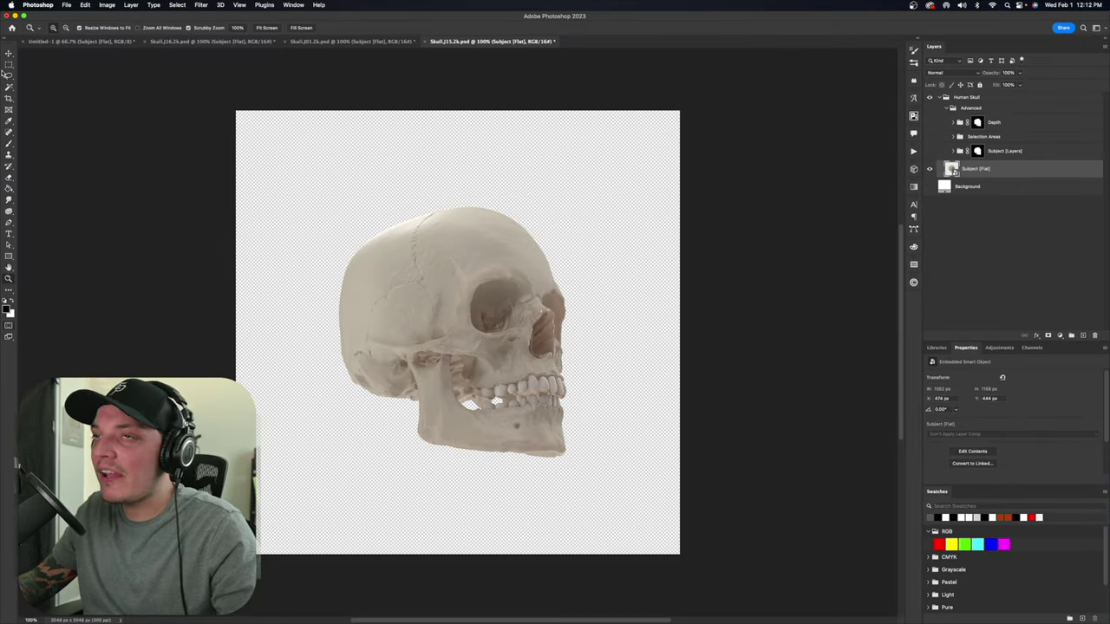
# Copy the three-quarter skull into the poster and place its layer above the Drip layer in the players group
pyautogui.press('v')
pyautogui.moveTo(441, 286); pyautogui.dragTo(325, 42)
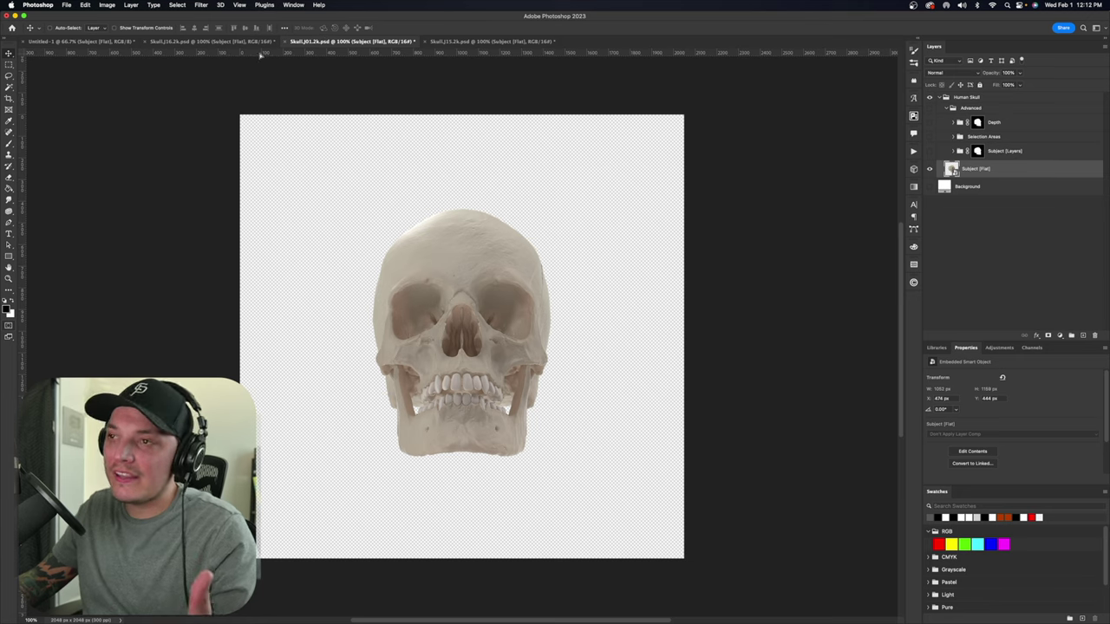
pyautogui.moveTo(225, 44); pyautogui.dragTo(579, 254)
pyautogui.moveTo(673, 226); pyautogui.dragTo(699, 225)
pyautogui.moveTo(978, 311); pyautogui.dragTo(1002, 144)
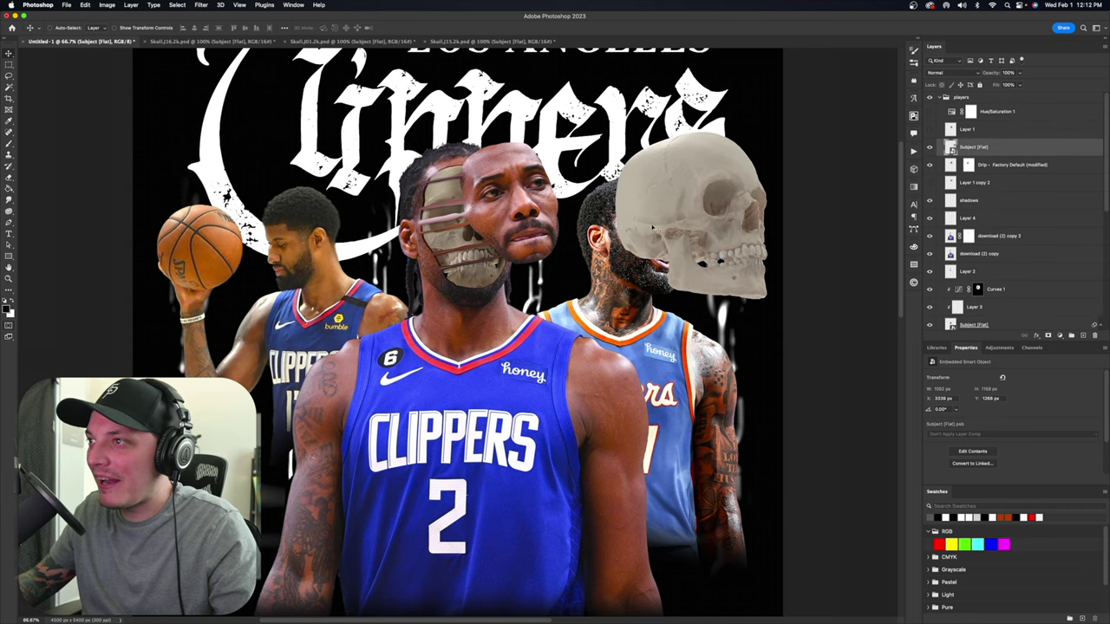
# Move the three-quarter skull over the orange-trimmed player's head and scale it down to roughly the size of his head
pyautogui.moveTo(701, 214); pyautogui.dragTo(649, 235)
pyautogui.keyDown('super'); pyautogui.click(649, 234); pyautogui.keyUp('super')
pyautogui.press('super+t')
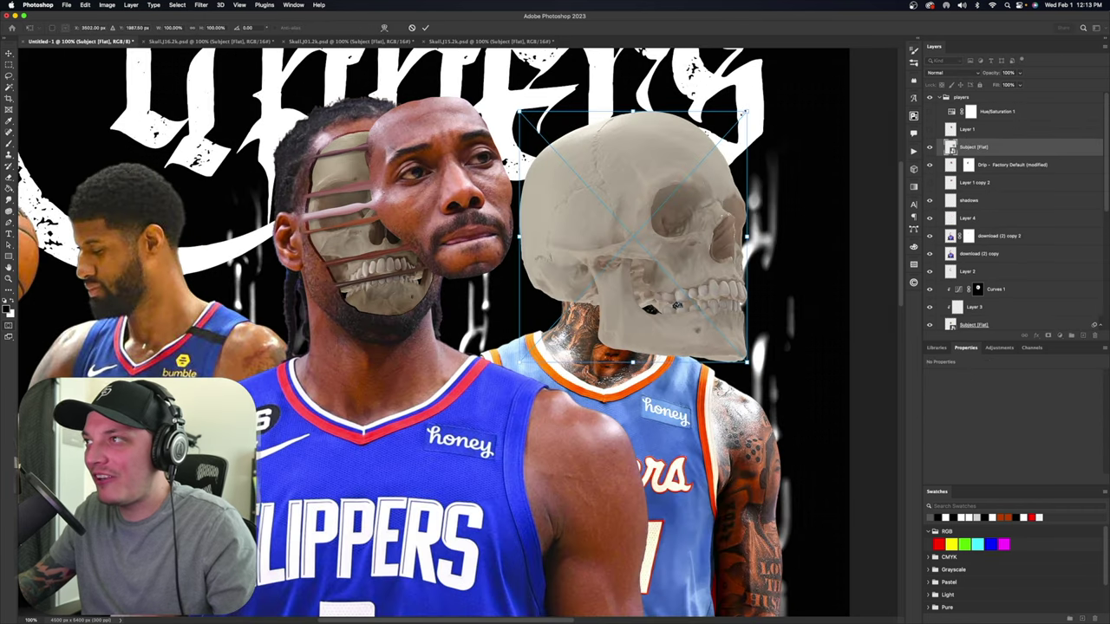
pyautogui.moveTo(746, 112); pyautogui.dragTo(653, 201)
pyautogui.press('Return')
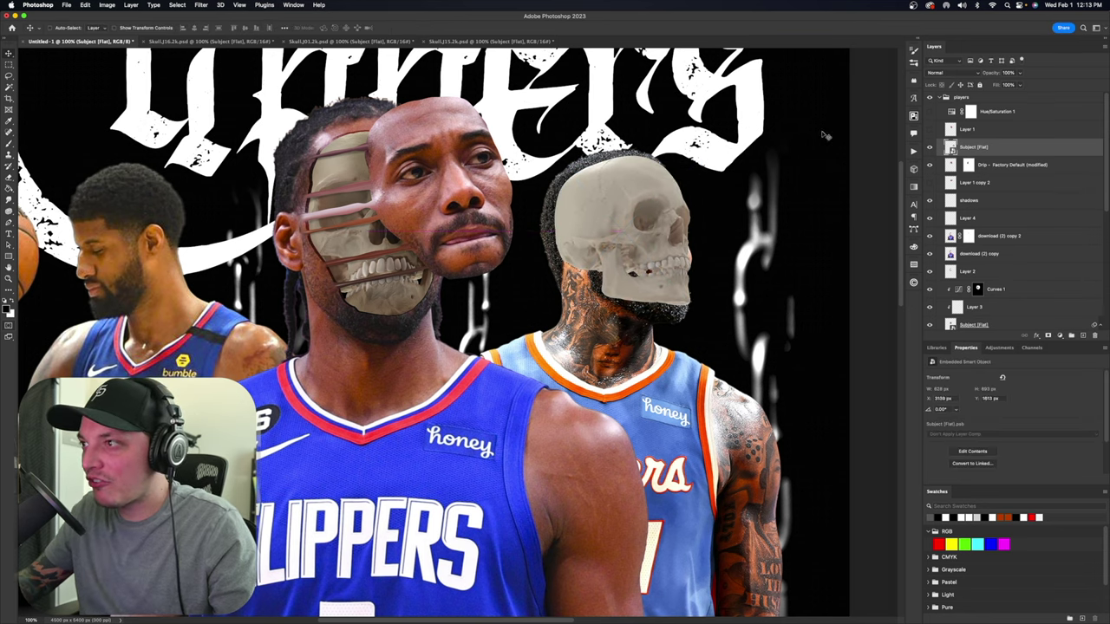
# Lower the new skull layer's opacity and warp the skull to line up with the player's face beneath
pyautogui.click(1019, 73)
pyautogui.moveTo(1019, 85)
pyautogui.mouseDown()
pyautogui.moveTo(993, 84)
pyautogui.moveTo(1006, 87)
pyautogui.mouseUp()
pyautogui.hotkey('ctrl', 't')
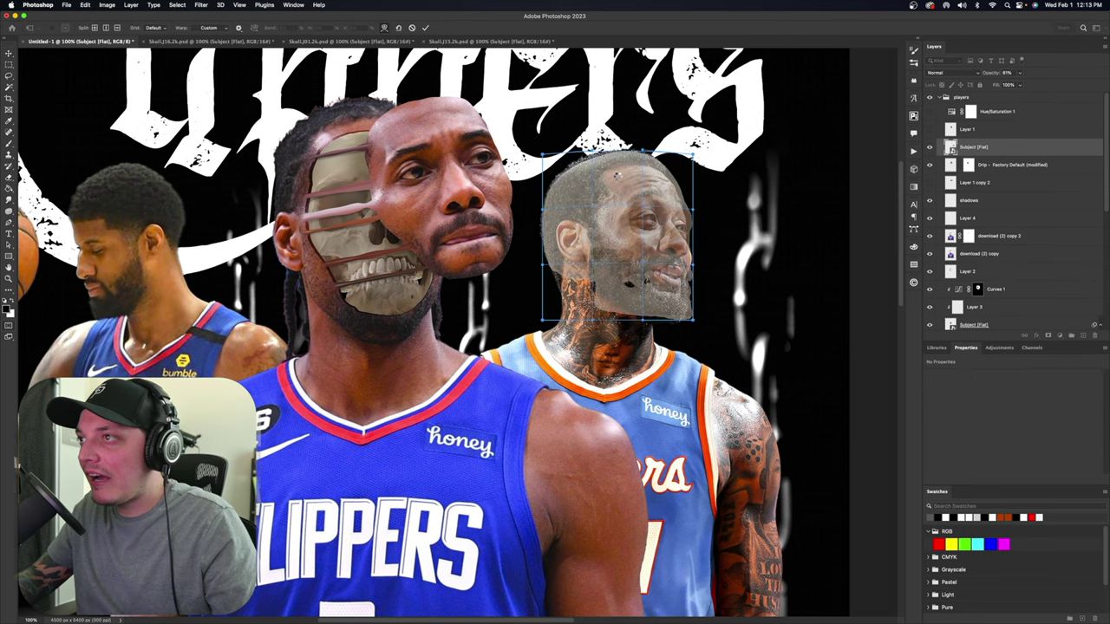
pyautogui.moveTo(657, 196); pyautogui.dragTo(688, 214)
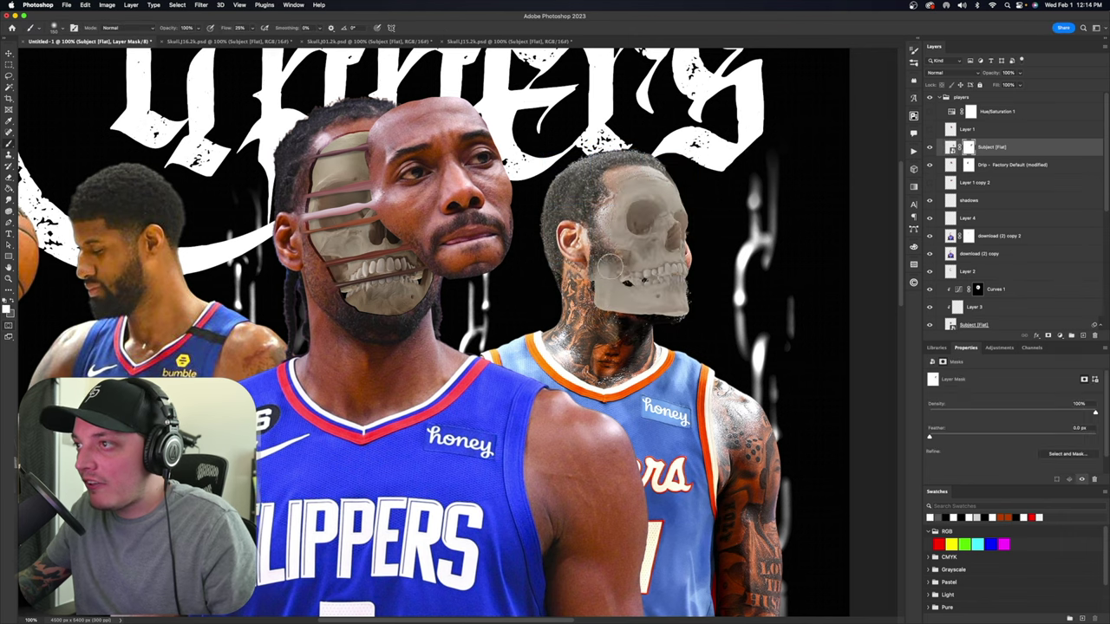
# Paint the new skull's layer mask to blend its edge around the player's hairline, ear and jaw
pyautogui.moveTo(610, 267)
pyautogui.mouseDown()
pyautogui.moveTo(603, 278)
pyautogui.moveTo(614, 168)
pyautogui.moveTo(607, 184)
pyautogui.moveTo(672, 178)
pyautogui.mouseUp()
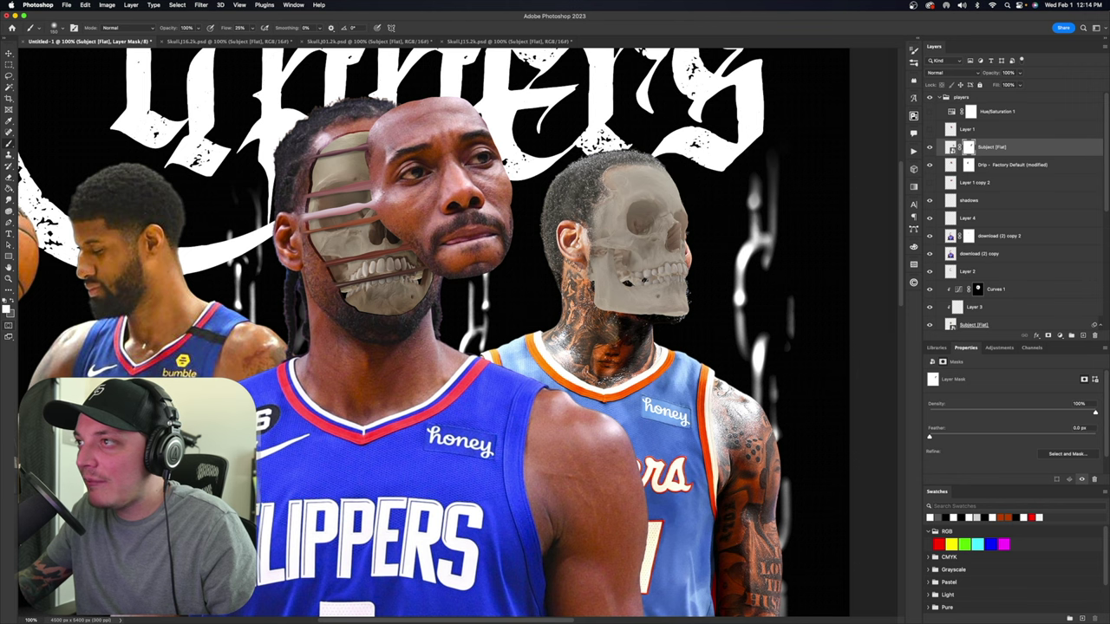
pyautogui.press('z')
pyautogui.keyDown('alt'); pyautogui.click(595, 355); pyautogui.keyUp('alt')
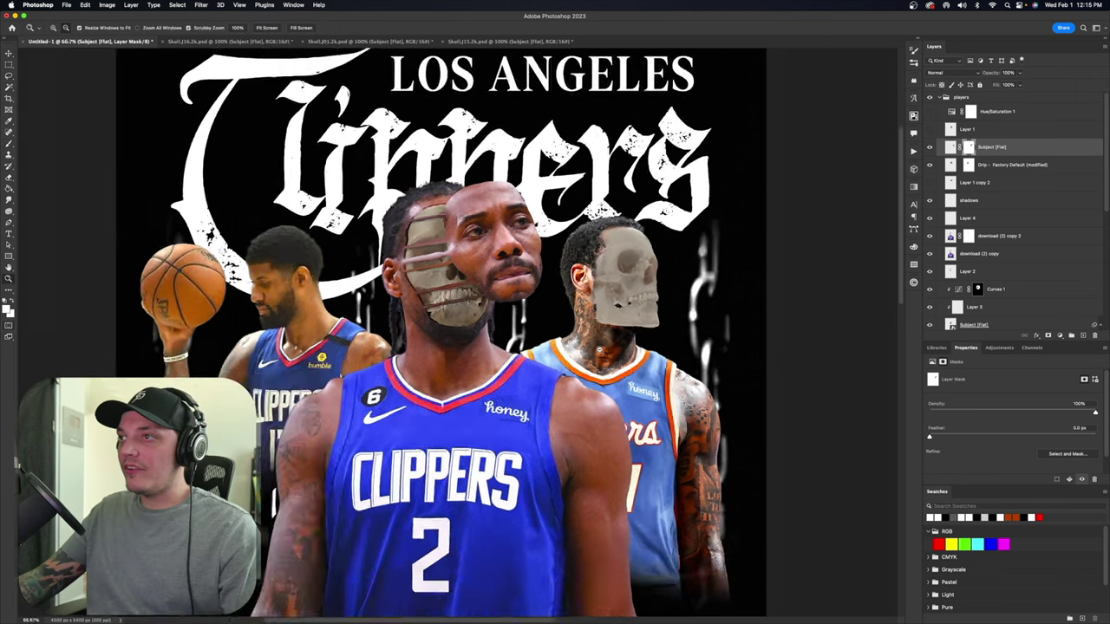
pyautogui.keyDown('alt'); pyautogui.click(596, 355); pyautogui.keyUp('alt')
pyautogui.click(596, 356)
pyautogui.click(596, 356)
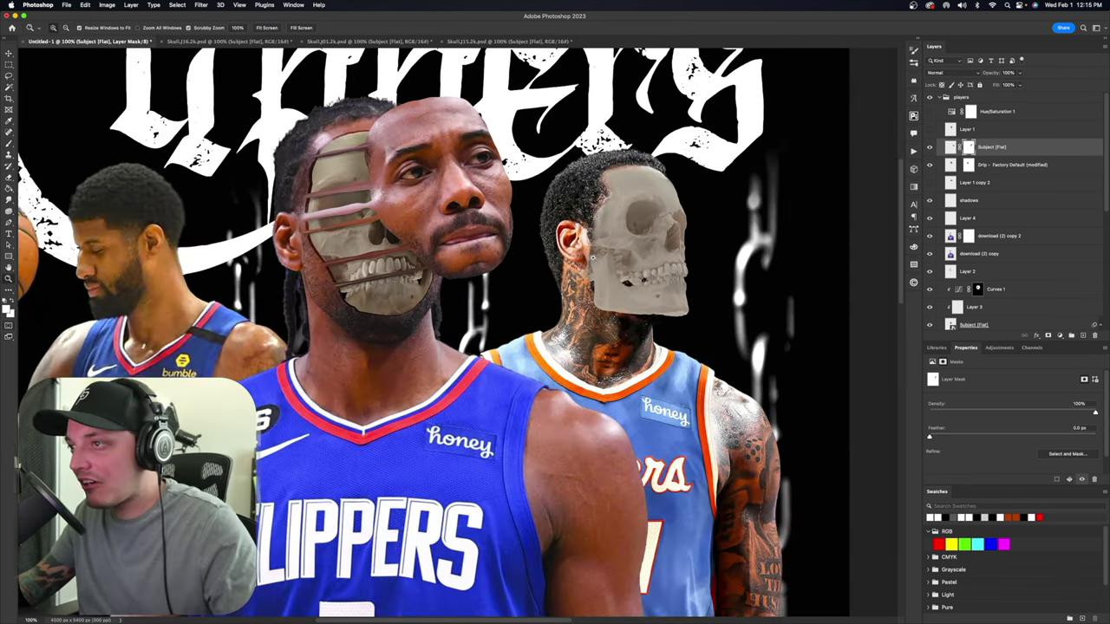
pyautogui.moveTo(593, 258); pyautogui.dragTo(580, 271)
pyautogui.press('b')
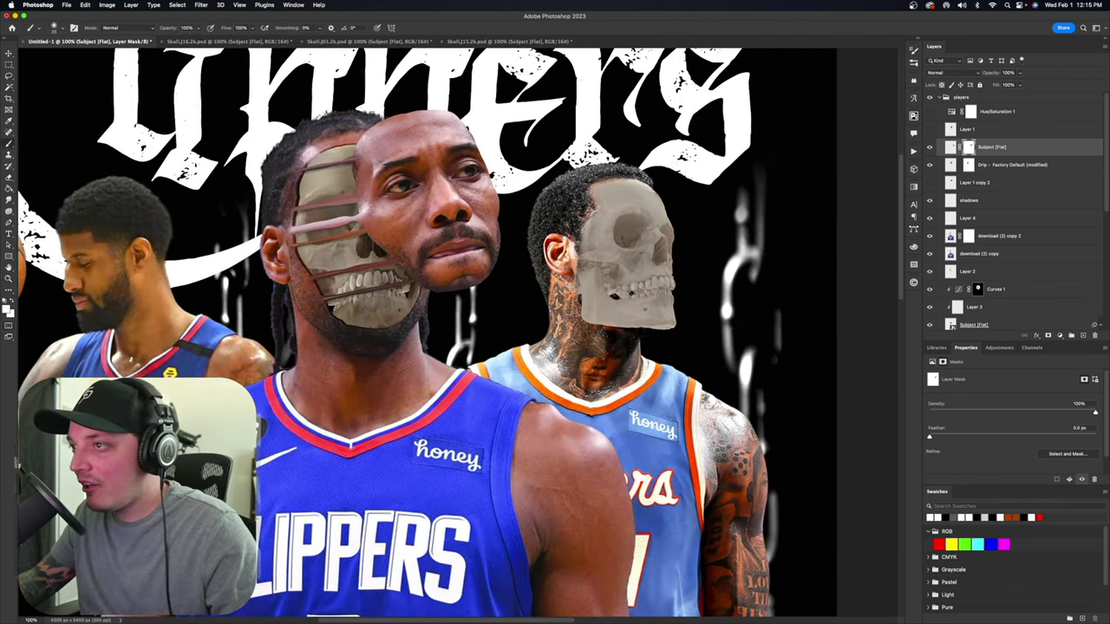
# Turn on the Hue/Saturation 1 layer to judge tones in grayscale and darken the three-quarter skull's midtones to about 0.7 with Levels
pyautogui.click(951, 148)
pyautogui.click(930, 111)
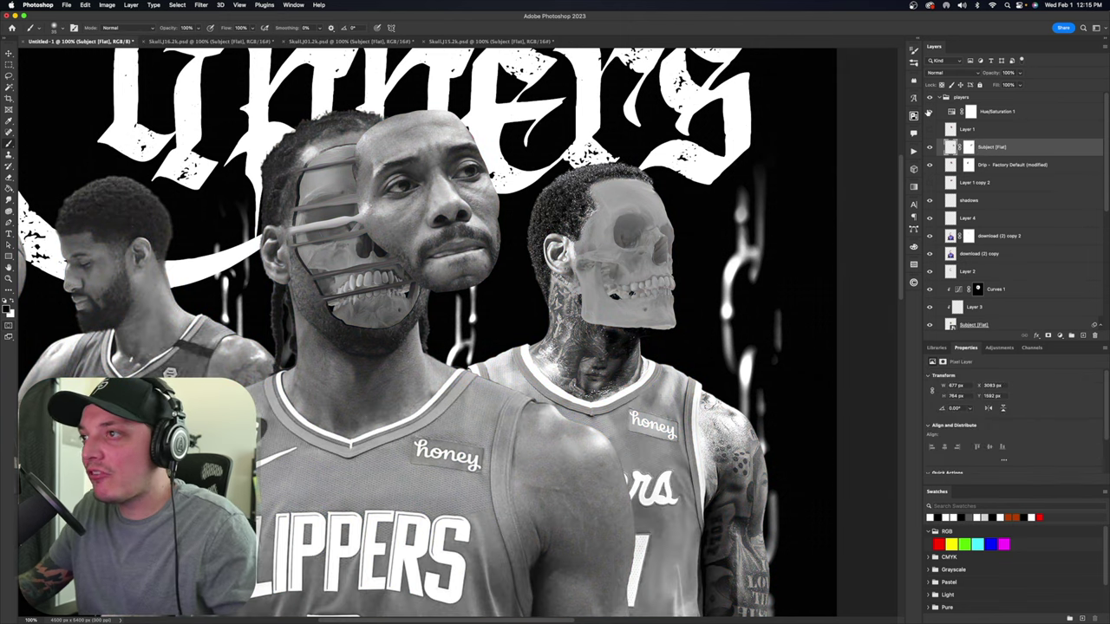
pyautogui.rightClick(1011, 149)
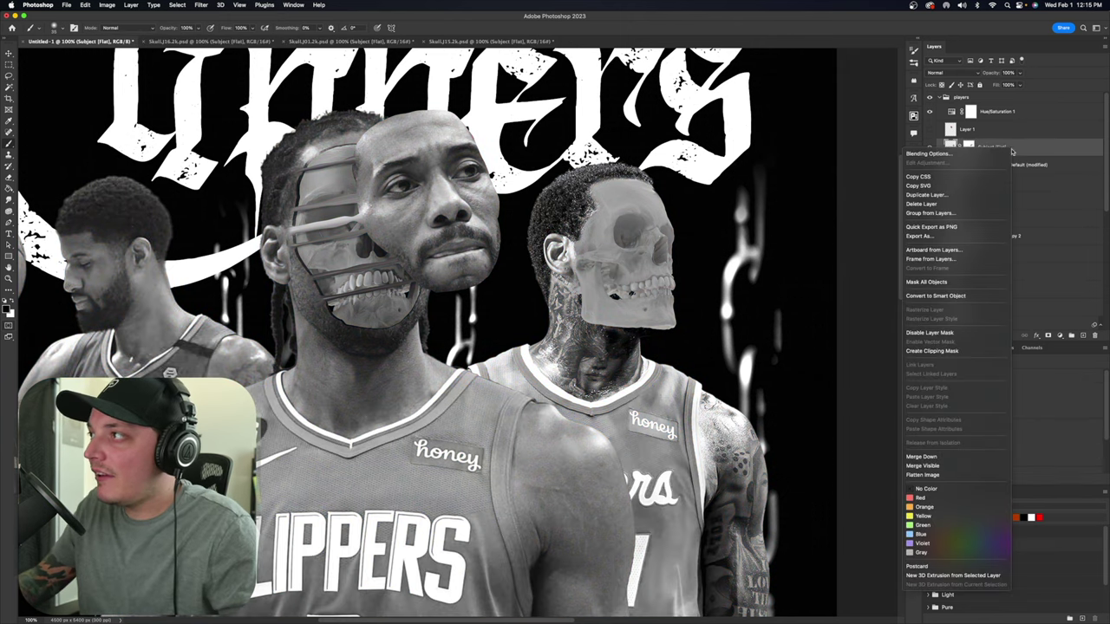
pyautogui.click(988, 140)
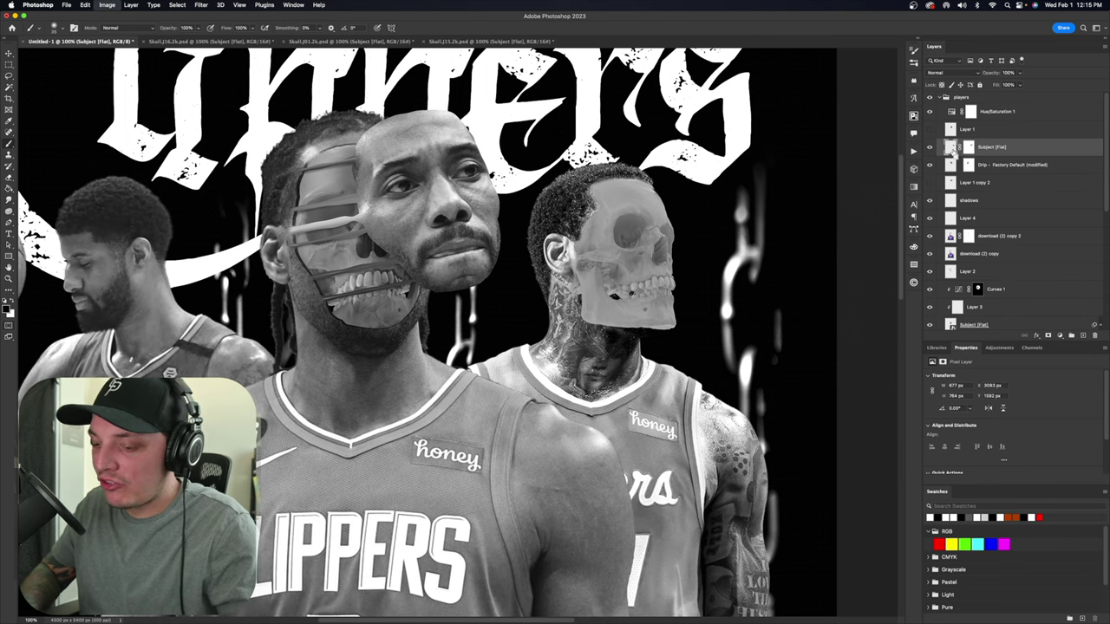
pyautogui.press('super+l')
pyautogui.moveTo(811, 254); pyautogui.dragTo(825, 253)
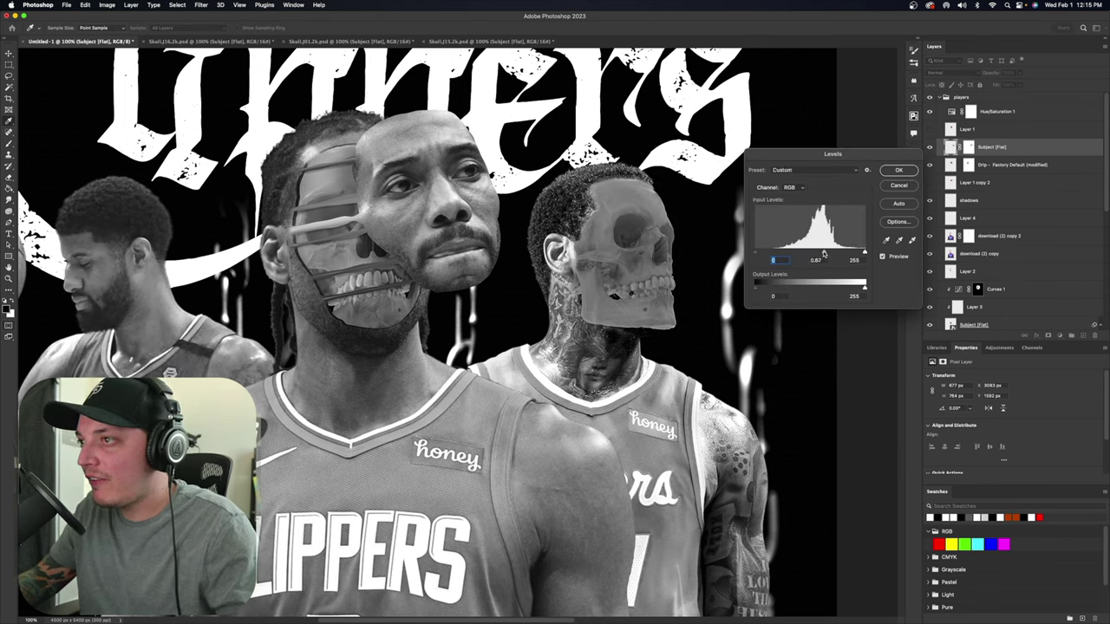
pyautogui.click(823, 253)
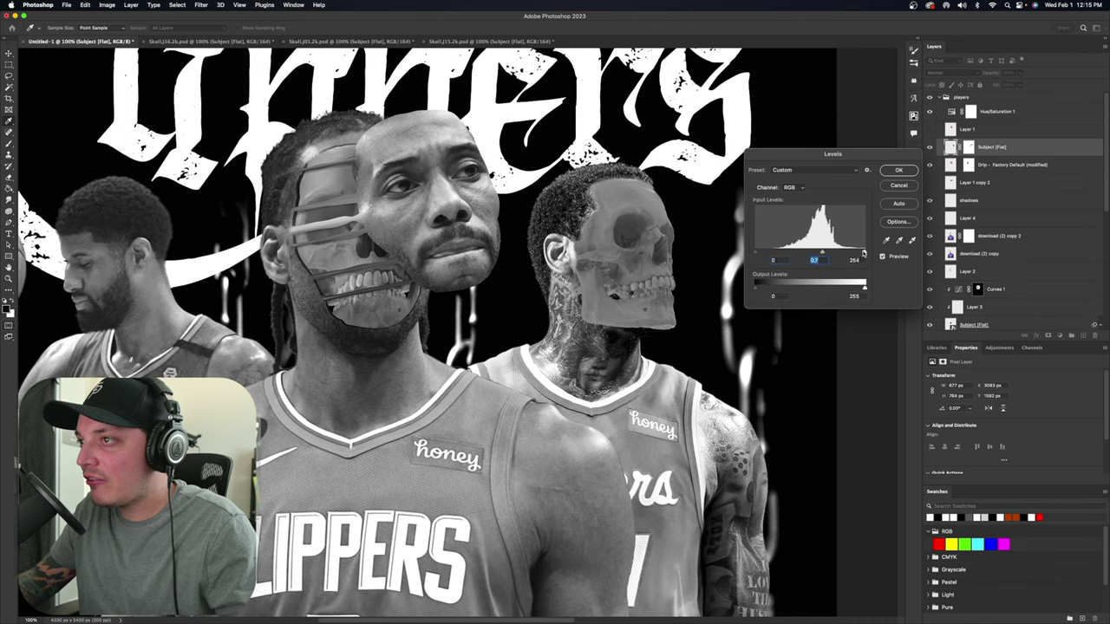
pyautogui.click(899, 170)
# Convert the three-quarter skull to a smart object, apply Levels with midtones at 0.88, and hide the Hue/Saturation 1 layer
pyautogui.rightClick(952, 147)
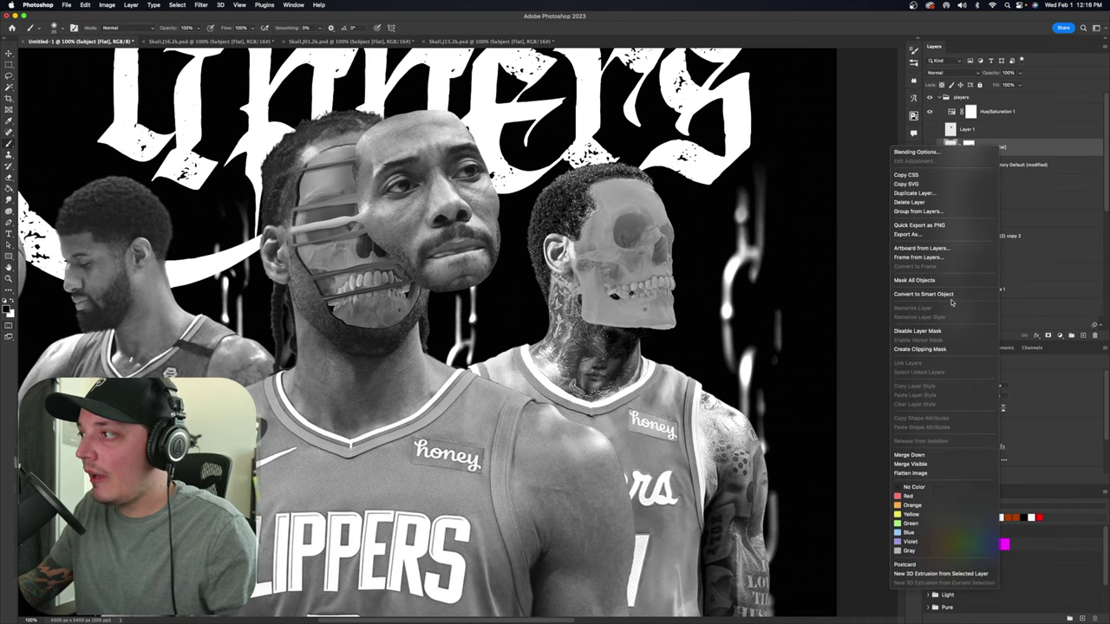
pyautogui.click(947, 295)
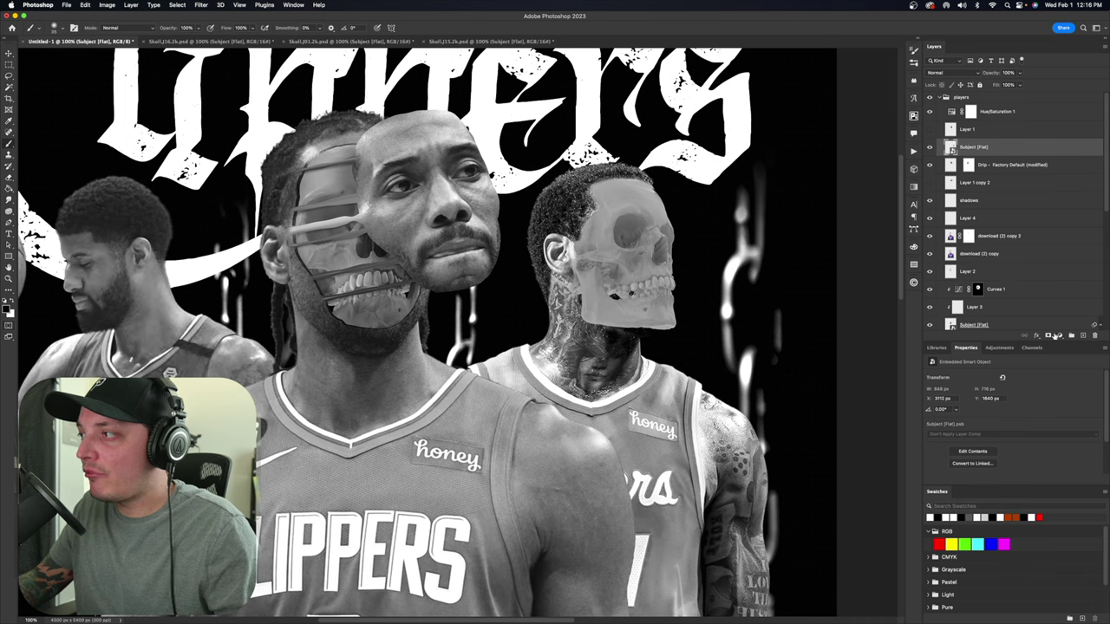
pyautogui.press('super+l')
pyautogui.moveTo(652, 230); pyautogui.dragTo(659, 230)
pyautogui.moveTo(659, 130); pyautogui.dragTo(783, 226)
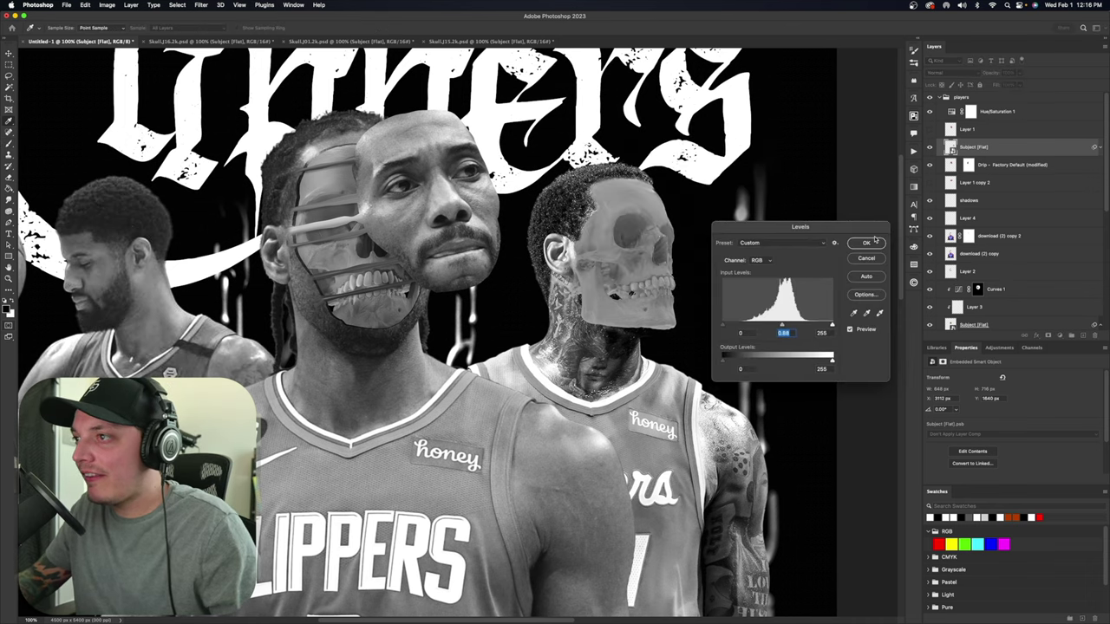
pyautogui.click(875, 242)
pyautogui.click(931, 112)
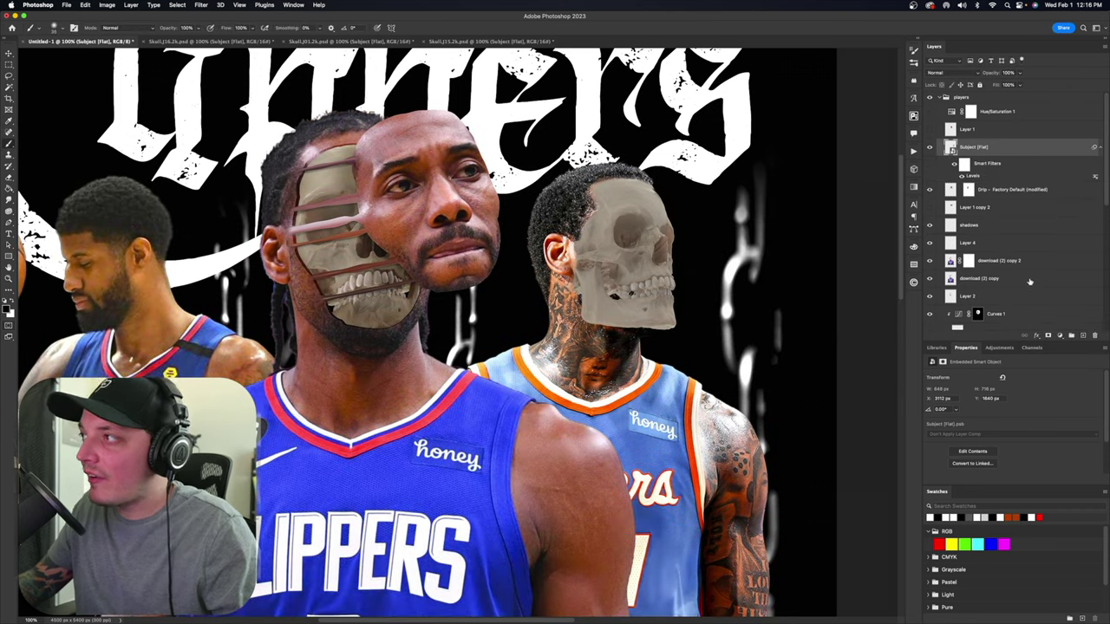
# Add a Levels adjustment clipped to the skull with the white input at 200, and invert its mask
pyautogui.click(1010, 210)
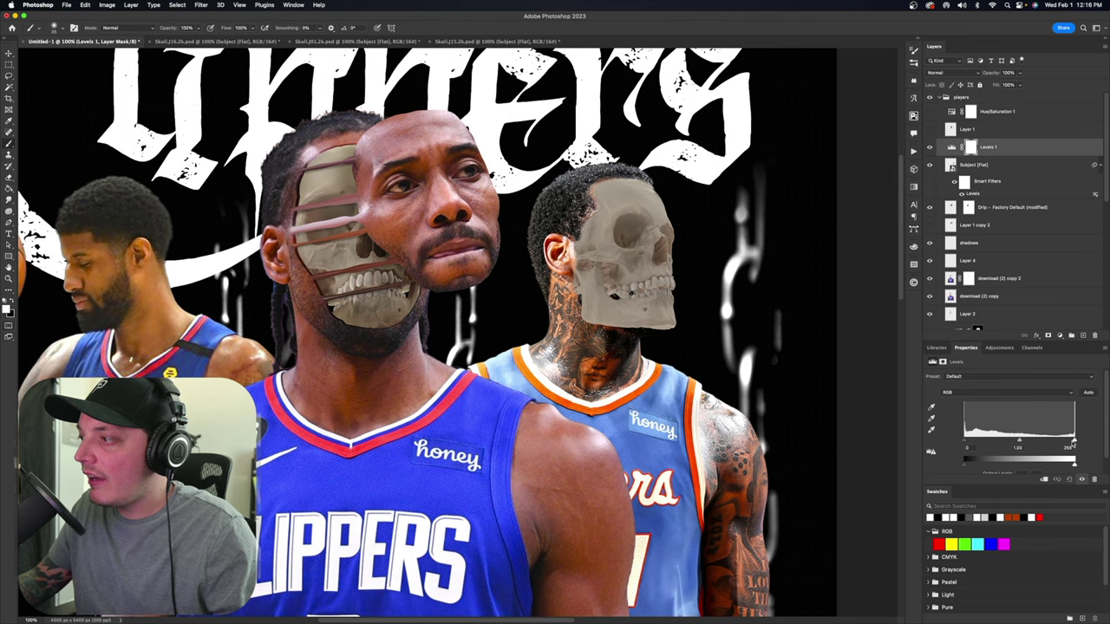
pyautogui.moveTo(1058, 445); pyautogui.dragTo(1052, 444)
pyautogui.keyDown('alt'); pyautogui.click(974, 156); pyautogui.keyUp('alt')
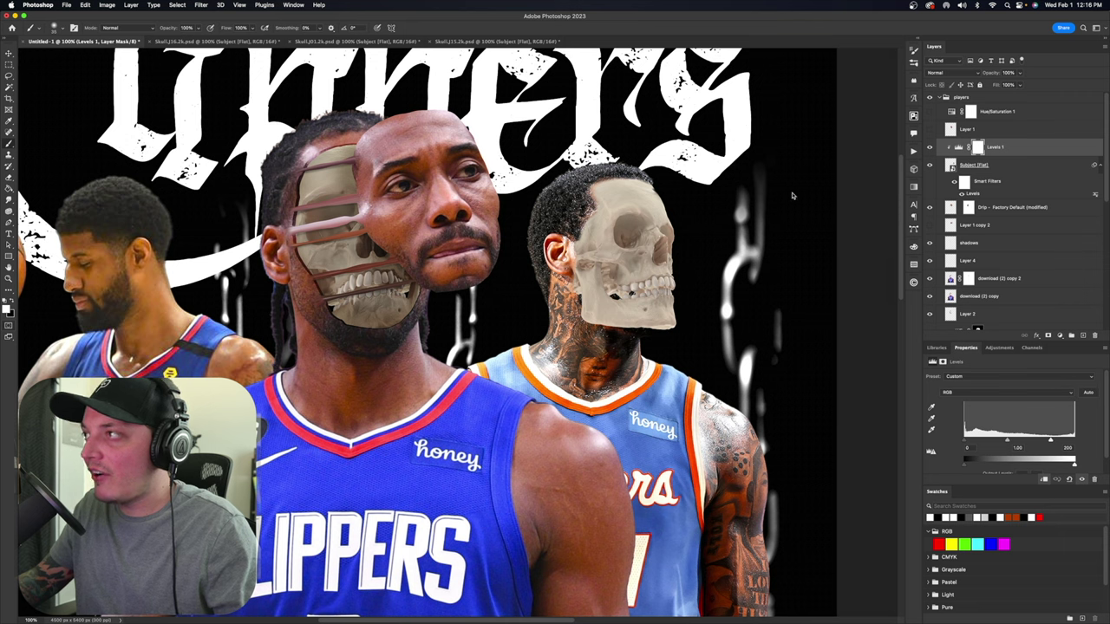
pyautogui.hotkey('ctrl', 'i')
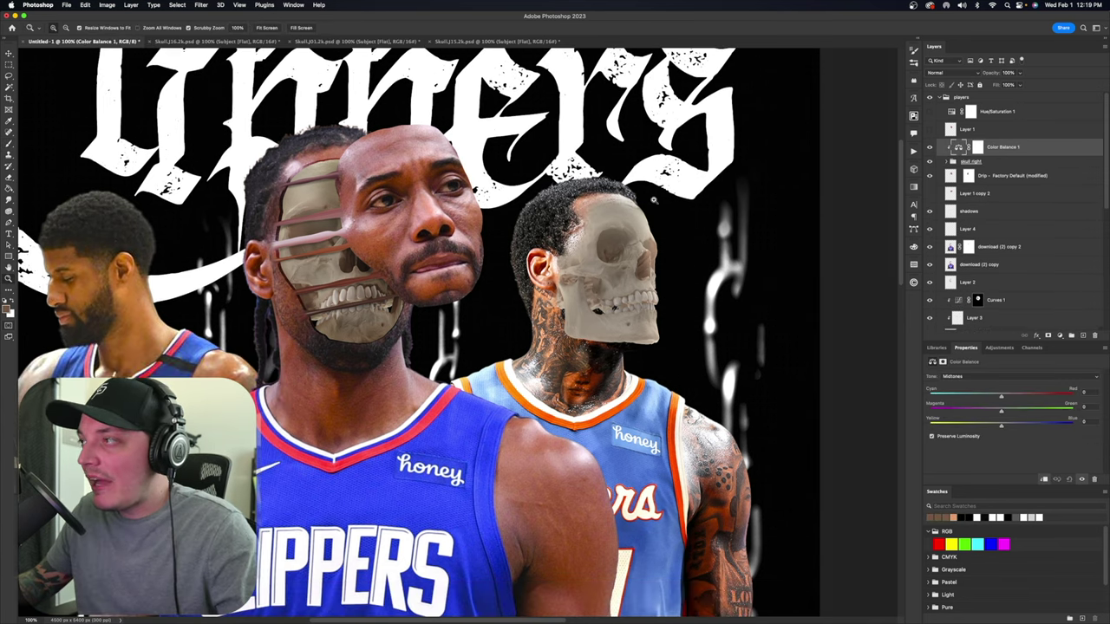
# Tint the right skull with Color Balance: midtones +13 red, +4 green, +12 blue; shadows +9 red, +1 green, -2 blue
pyautogui.press('b')
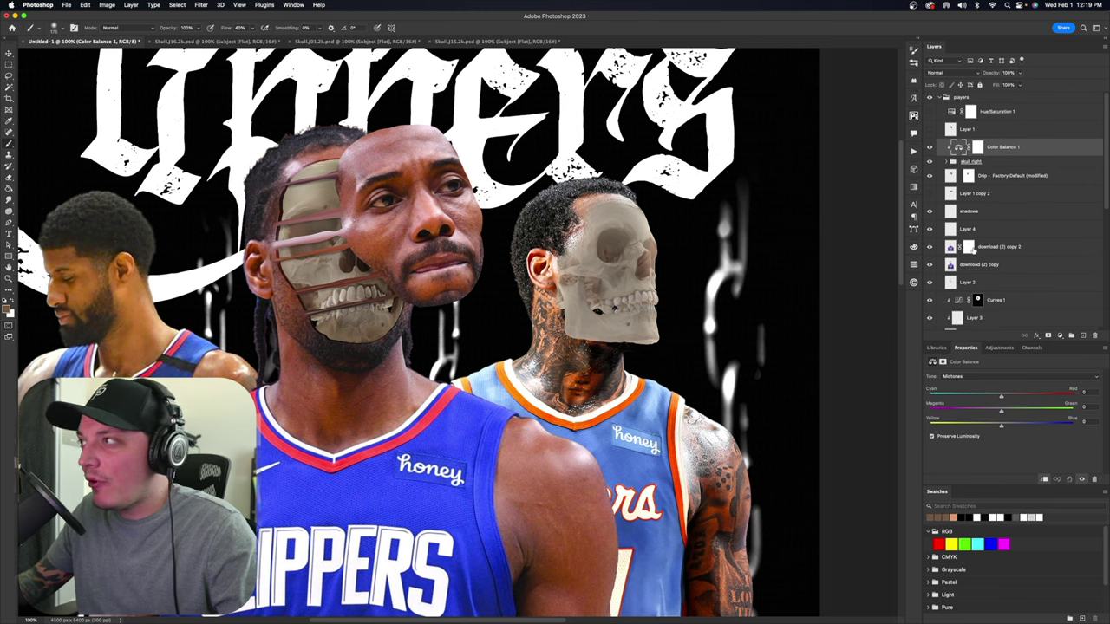
pyautogui.moveTo(1020, 397)
pyautogui.mouseDown()
pyautogui.moveTo(1041, 398)
pyautogui.moveTo(1030, 396)
pyautogui.mouseUp()
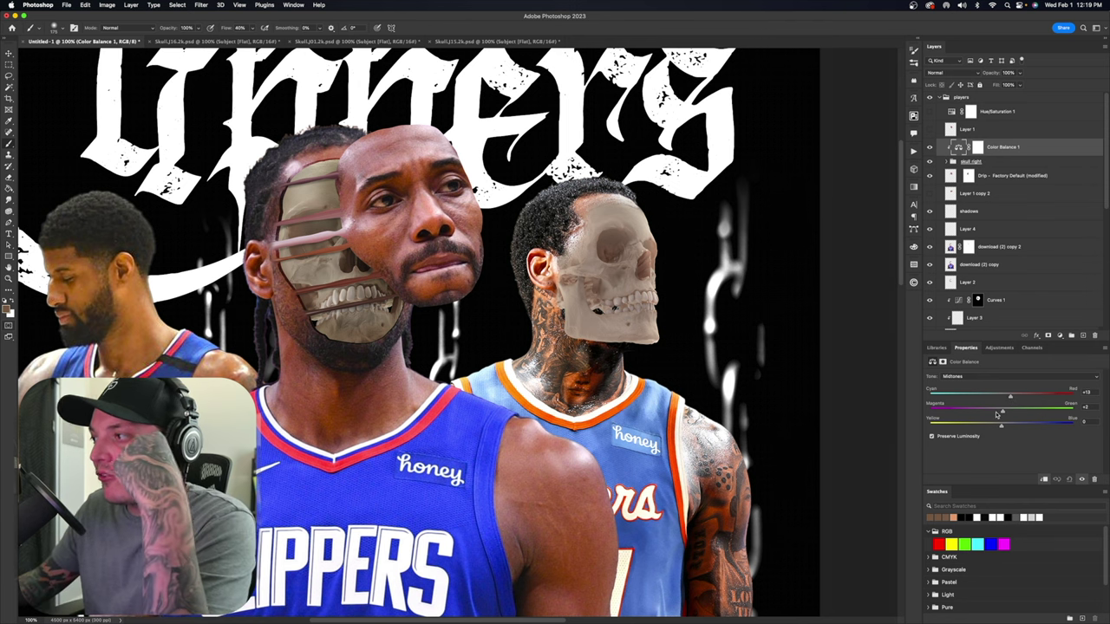
pyautogui.moveTo(1002, 415); pyautogui.dragTo(1008, 413)
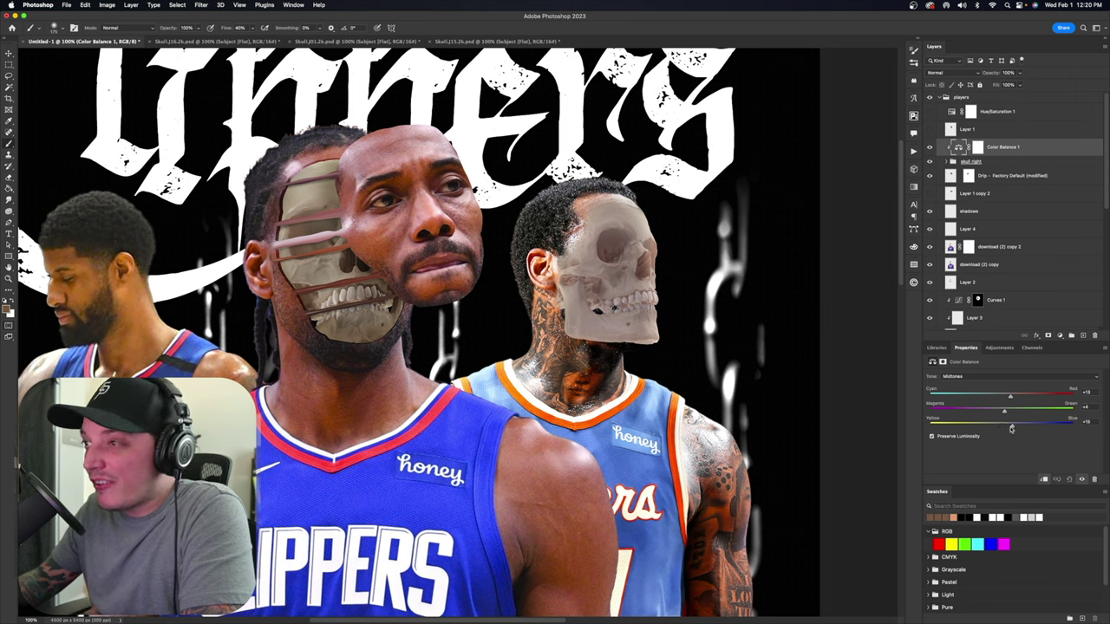
pyautogui.click(993, 377)
pyautogui.click(979, 389)
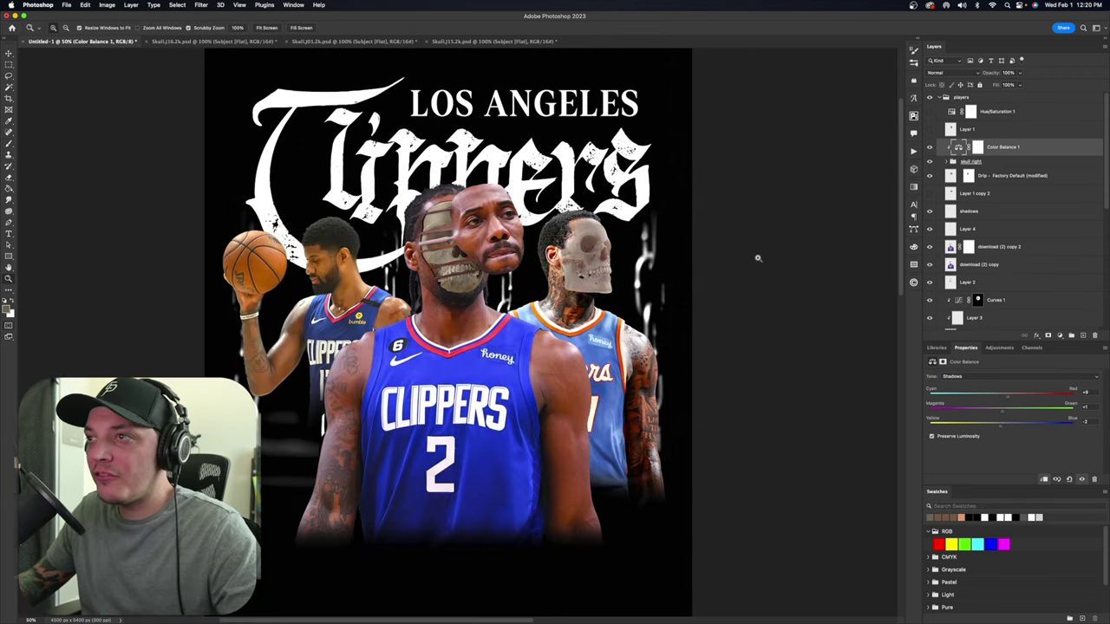
# Expand the flames group in the layer stack and preview its fire images
pyautogui.scroll(-5, 957, 240)
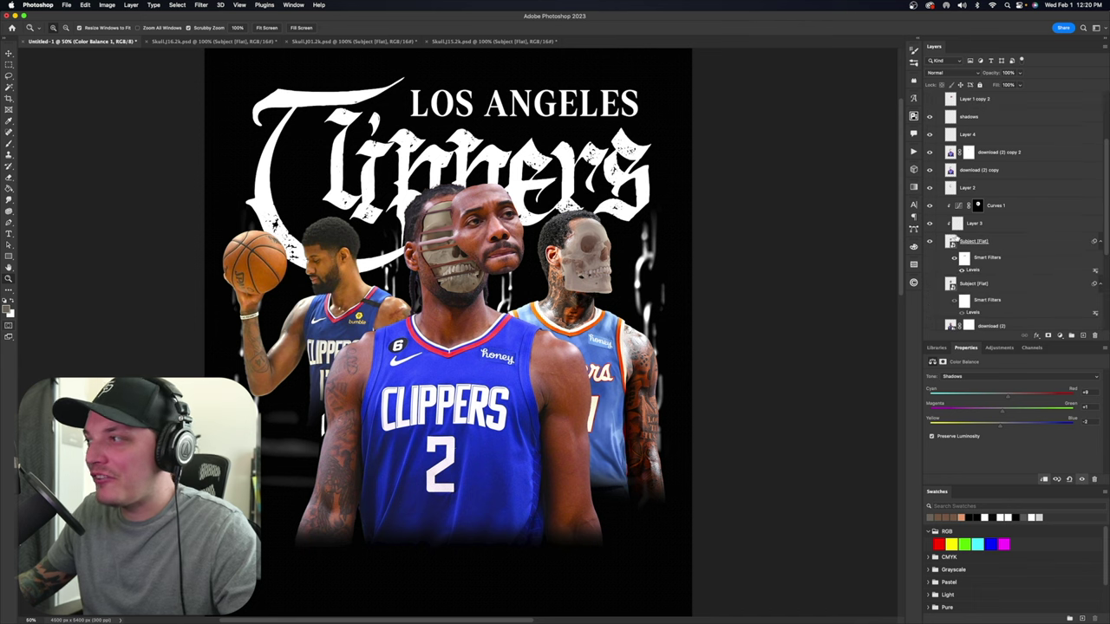
pyautogui.scroll(-8, 954, 289)
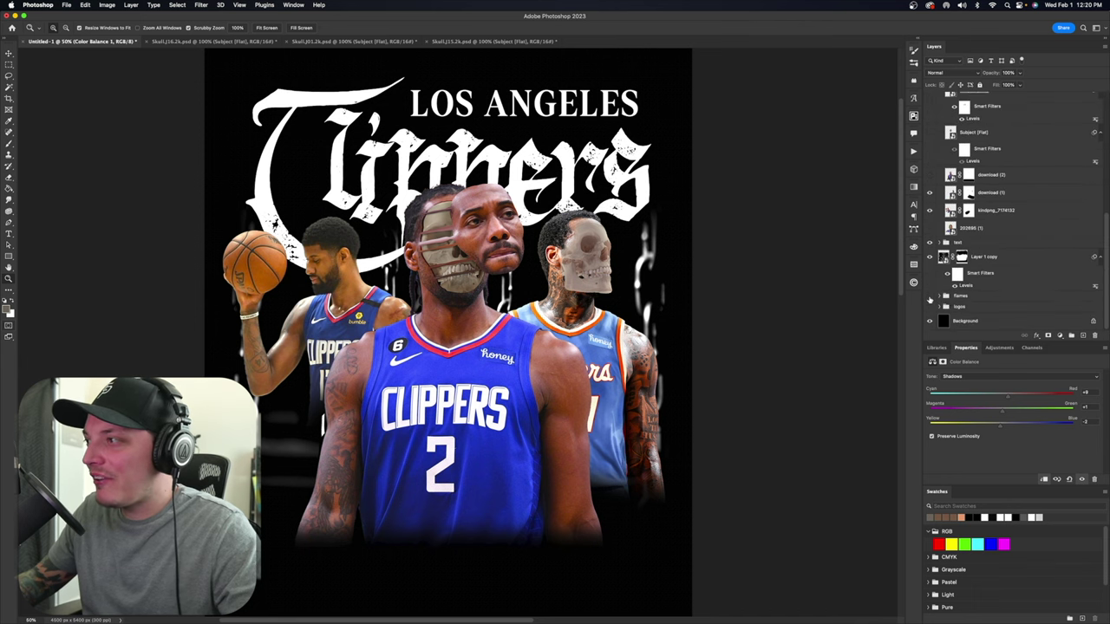
pyautogui.click(941, 297)
pyautogui.scroll(-3, 946, 319)
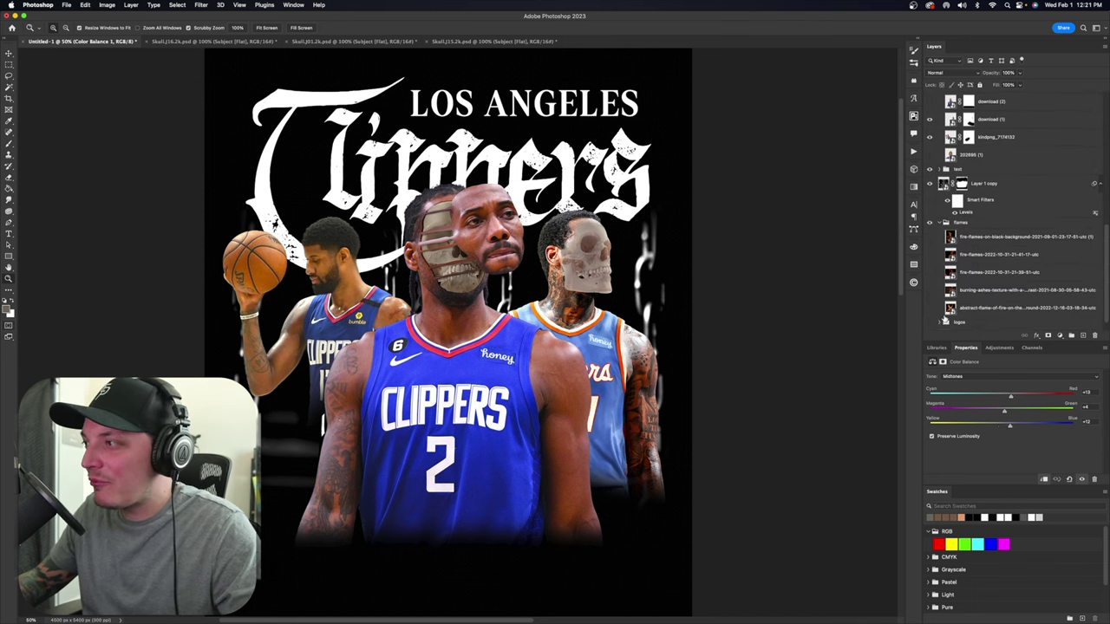
pyautogui.click(932, 310)
pyautogui.click(932, 309)
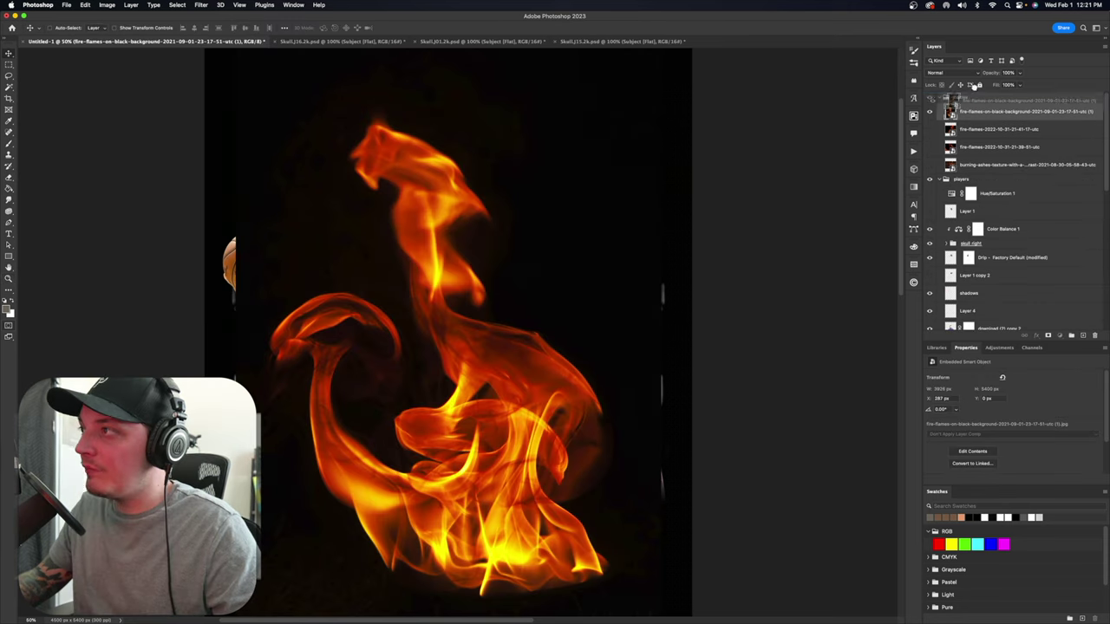
# Move the fire-flames-on-black-background layer out of the flames group to the top of the stack and collapse the group
pyautogui.moveTo(976, 90); pyautogui.dragTo(969, 93)
pyautogui.click(946, 116)
pyautogui.click(941, 115)
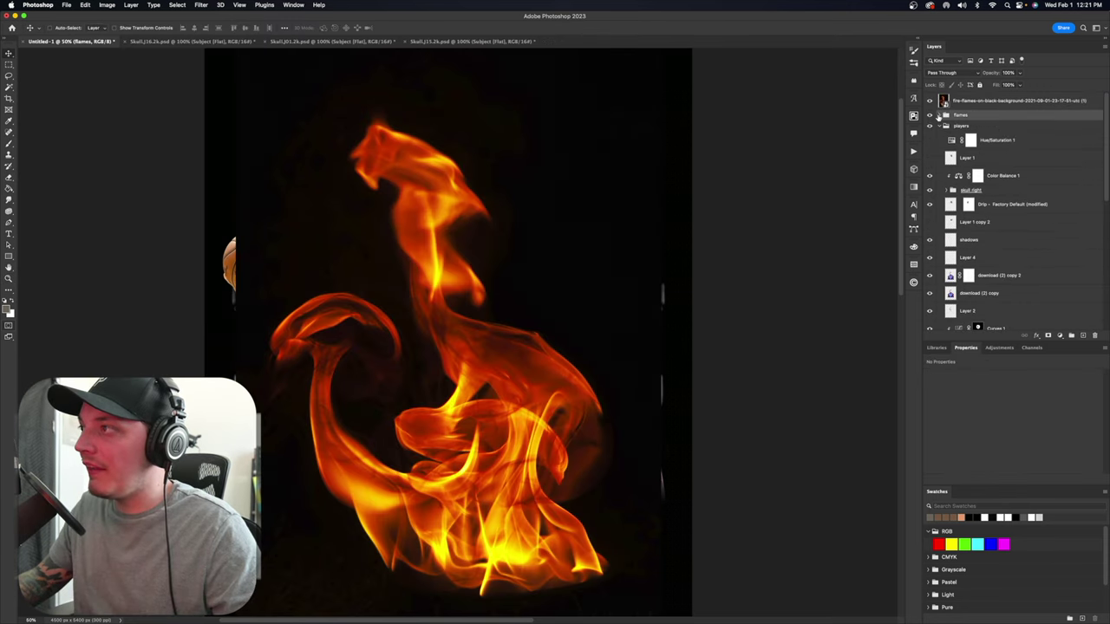
# Blend the flame image in Screen mode and scale it down over the basketball, rotated 11.42°
pyautogui.click(954, 98)
pyautogui.click(941, 73)
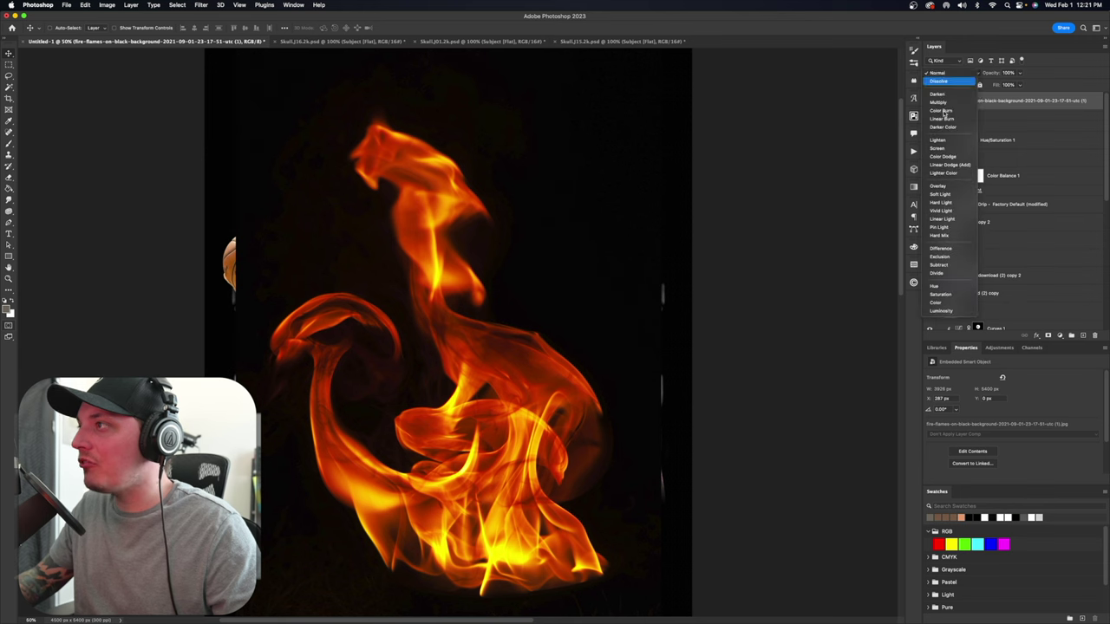
pyautogui.click(937, 148)
pyautogui.hotkey('ctrl', 't')
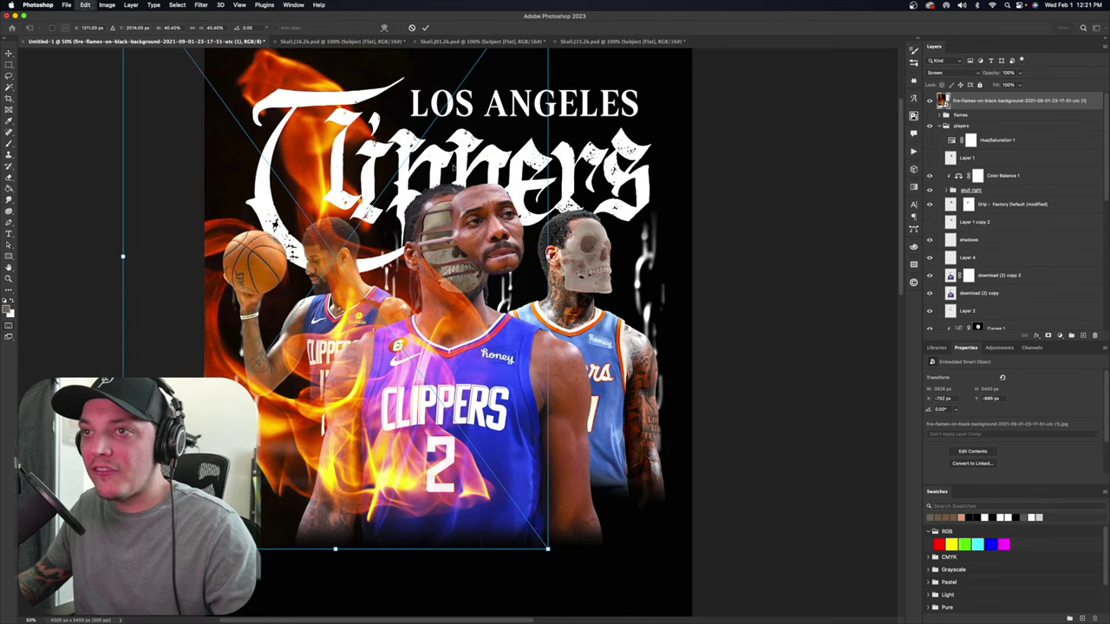
pyautogui.moveTo(469, 468); pyautogui.dragTo(275, 281)
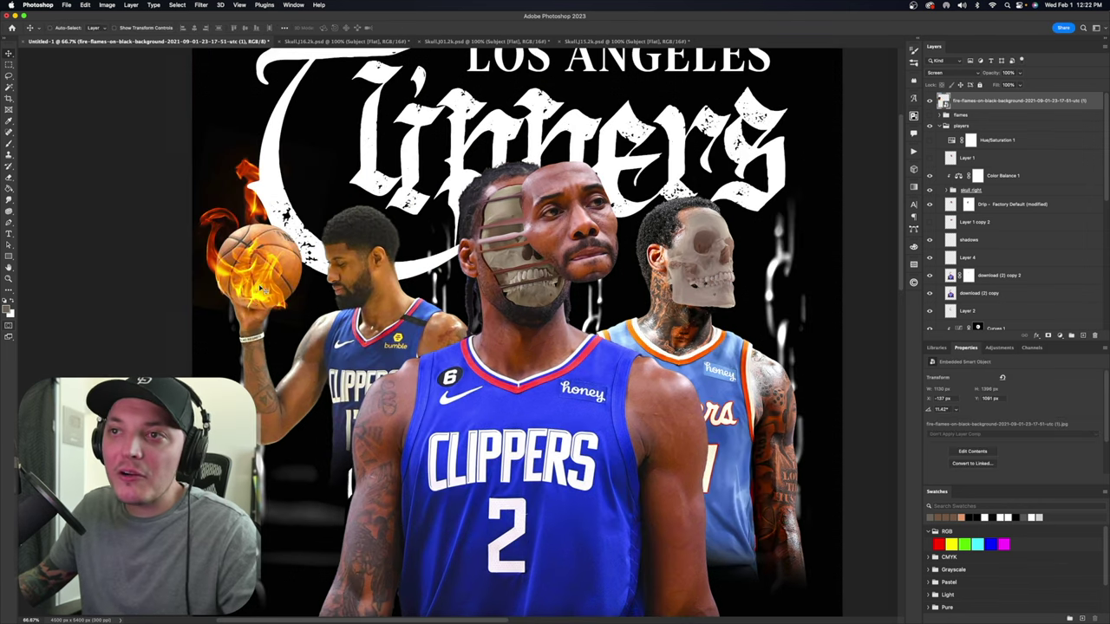
pyautogui.scroll(1, 259, 291)
pyautogui.hotkey('ctrl', 't')
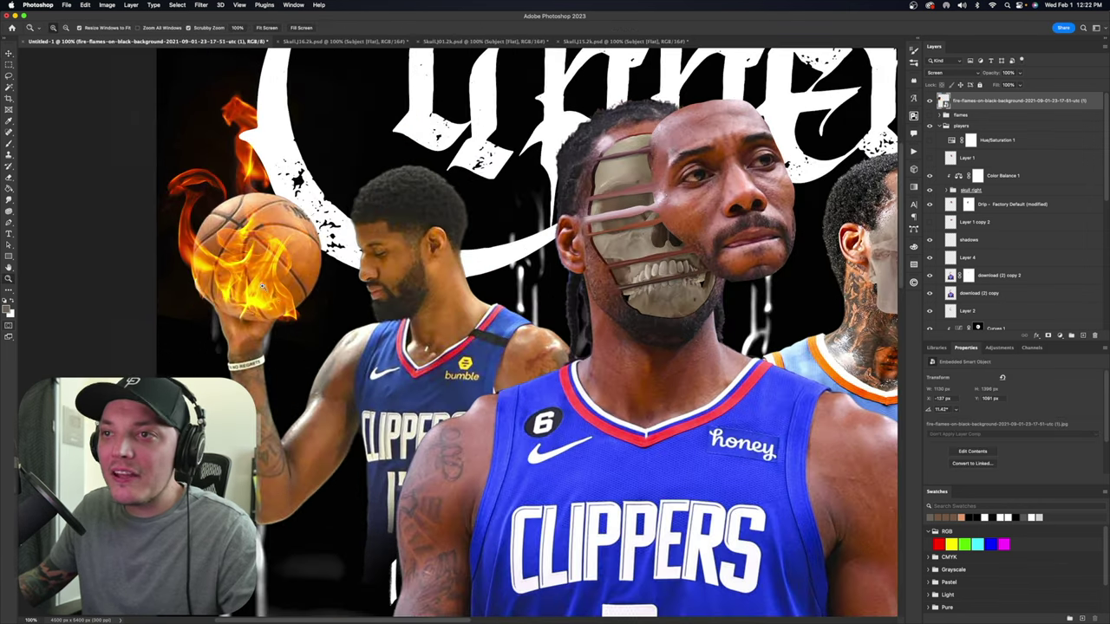
pyautogui.rightClick(275, 297)
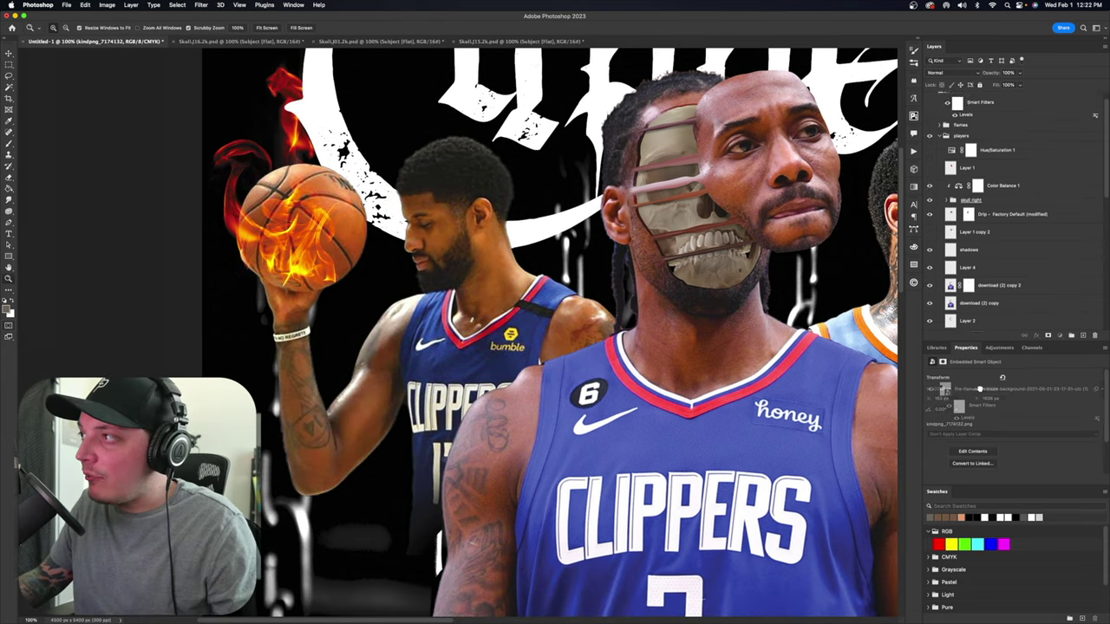
# Move the flame layer into the players group, directly above the kindpng_7174132 layer of the player holding the ball
pyautogui.scroll(-3, 1006, 217)
pyautogui.moveTo(980, 390); pyautogui.dragTo(989, 214)
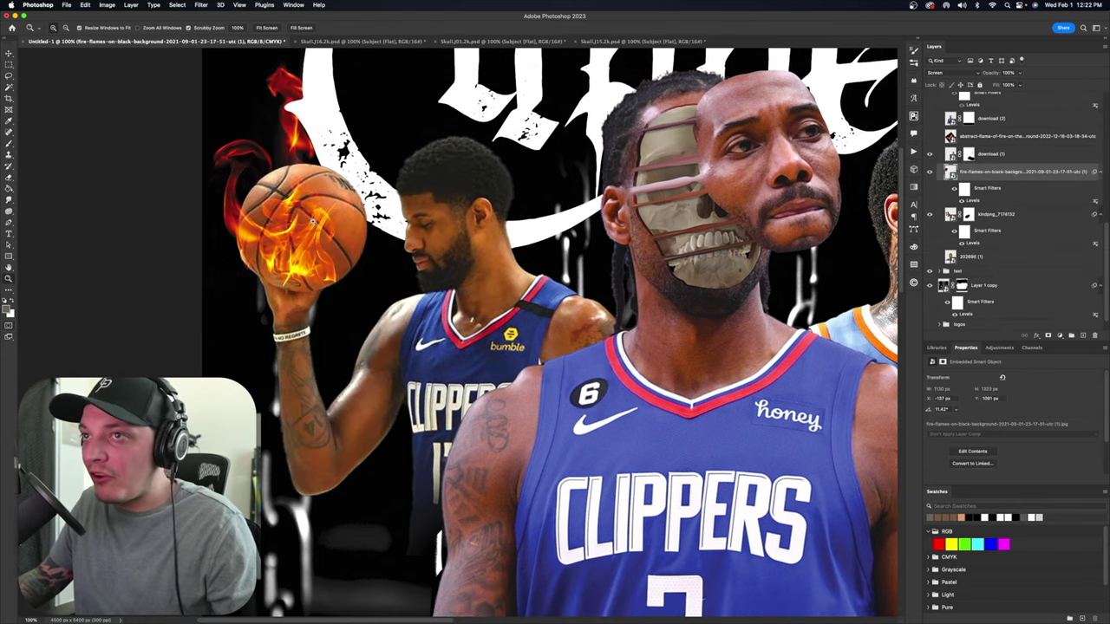
pyautogui.moveTo(314, 221); pyautogui.dragTo(301, 229)
# Duplicate the flame layer below the basketball player's layer and flip the copy horizontally so flames rise behind the ball
pyautogui.moveTo(995, 177); pyautogui.dragTo(997, 257)
pyautogui.press('v')
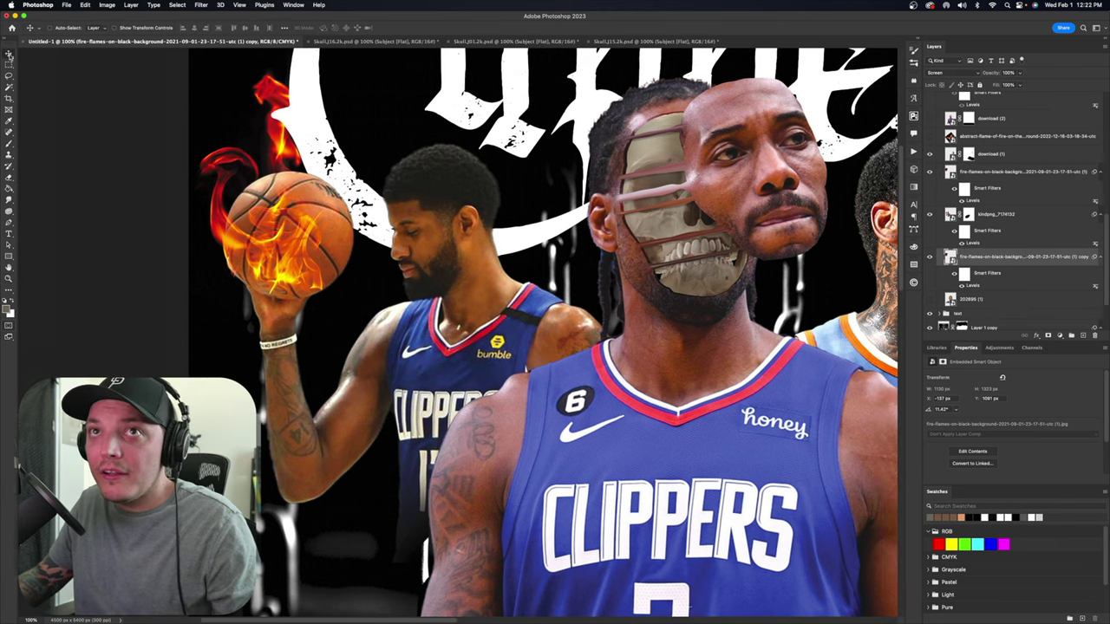
pyautogui.hotkey('ctrl', 't')
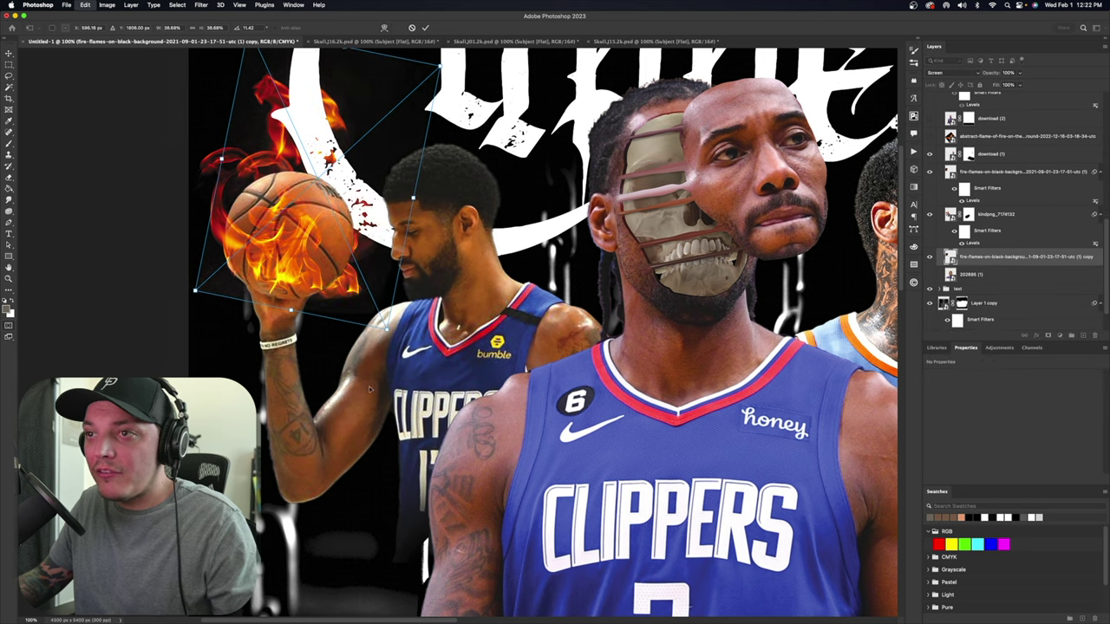
pyautogui.rightClick(337, 211)
pyautogui.click(359, 397)
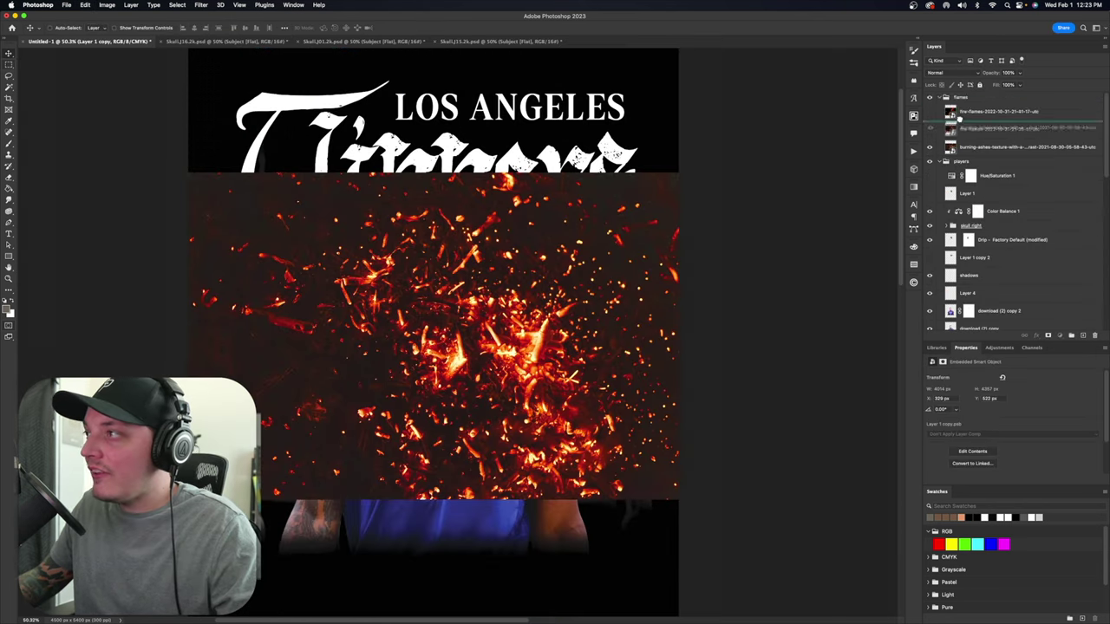
# Place the burning-ashes texture behind the centre player in Screen mode and set its Levels midtones to 0.61
pyautogui.moveTo(961, 92); pyautogui.dragTo(960, 93)
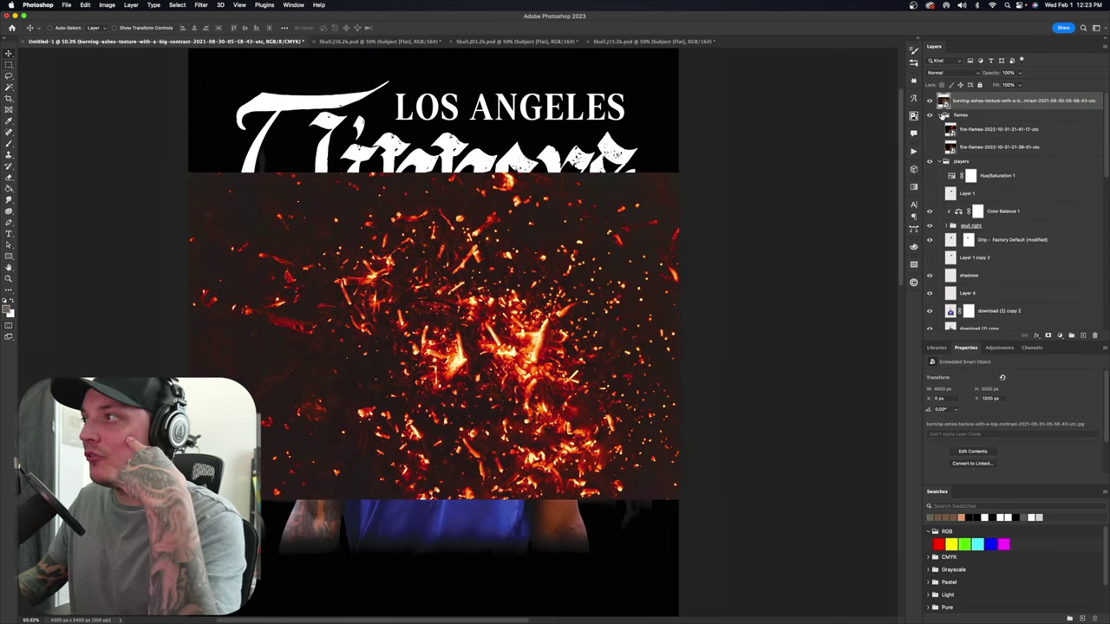
pyautogui.click(940, 115)
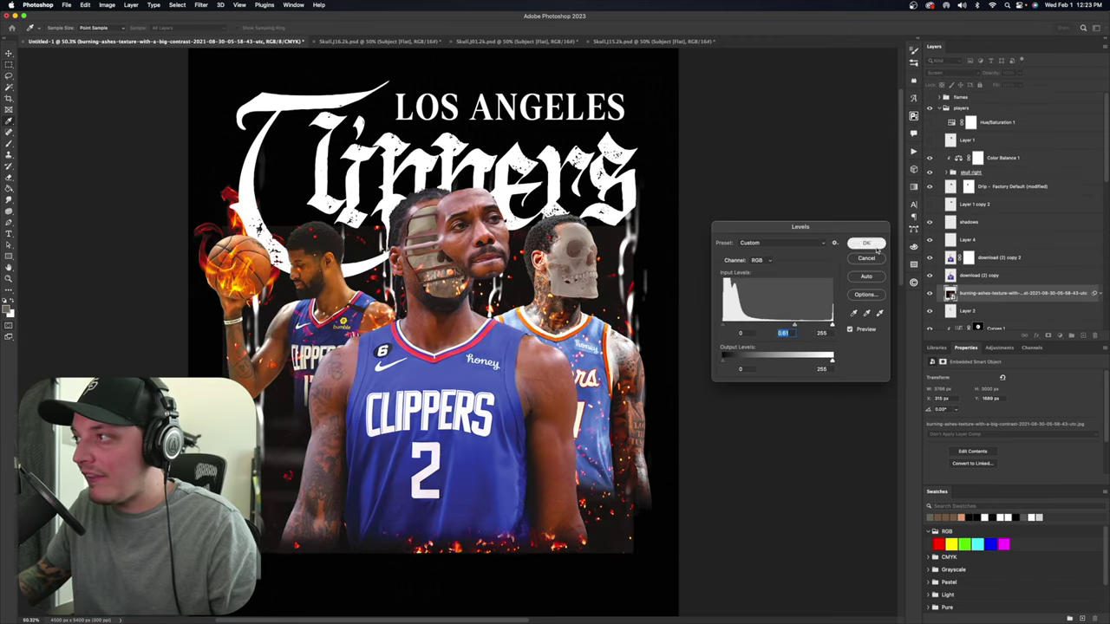
pyautogui.click(872, 244)
# Add a layer mask to the burning-ashes texture and brush away its unwanted embers and hard edges
pyautogui.click(1058, 335)
pyautogui.press('b')
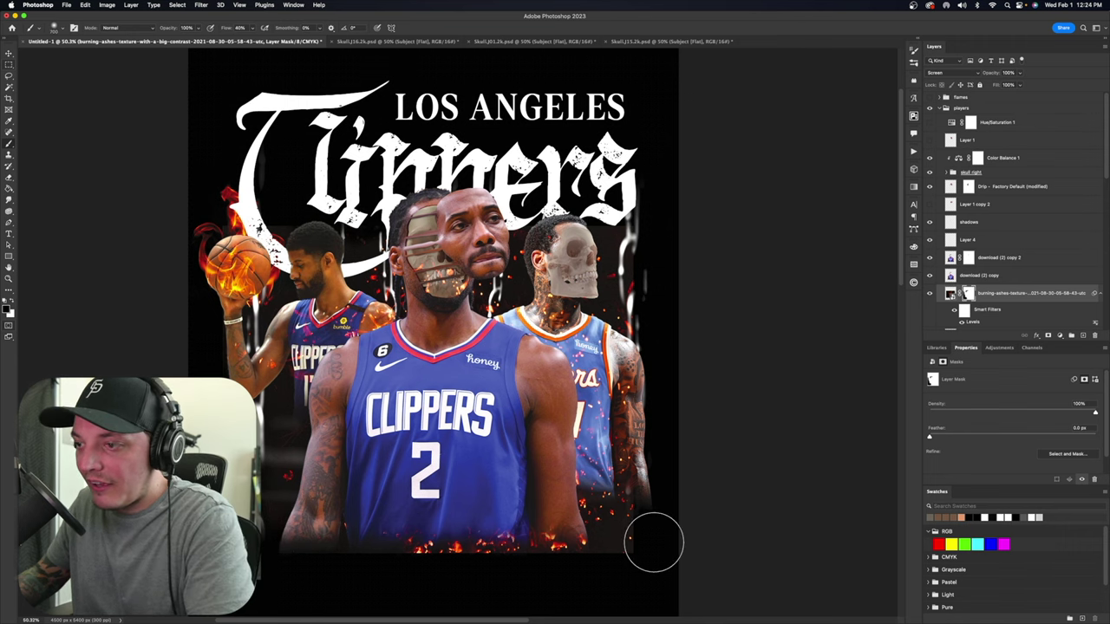
pyautogui.press('[')
pyautogui.press('[')
pyautogui.press('[')
pyautogui.press('[')
pyautogui.press('[')
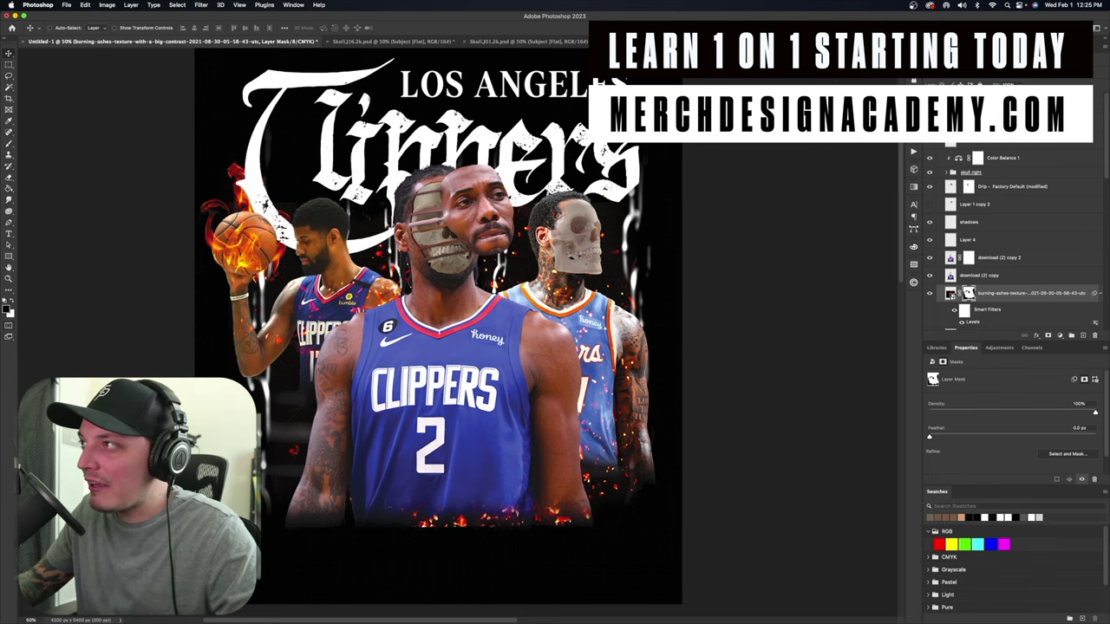
pyautogui.click(940, 108)
pyautogui.click(941, 98)
pyautogui.click(931, 130)
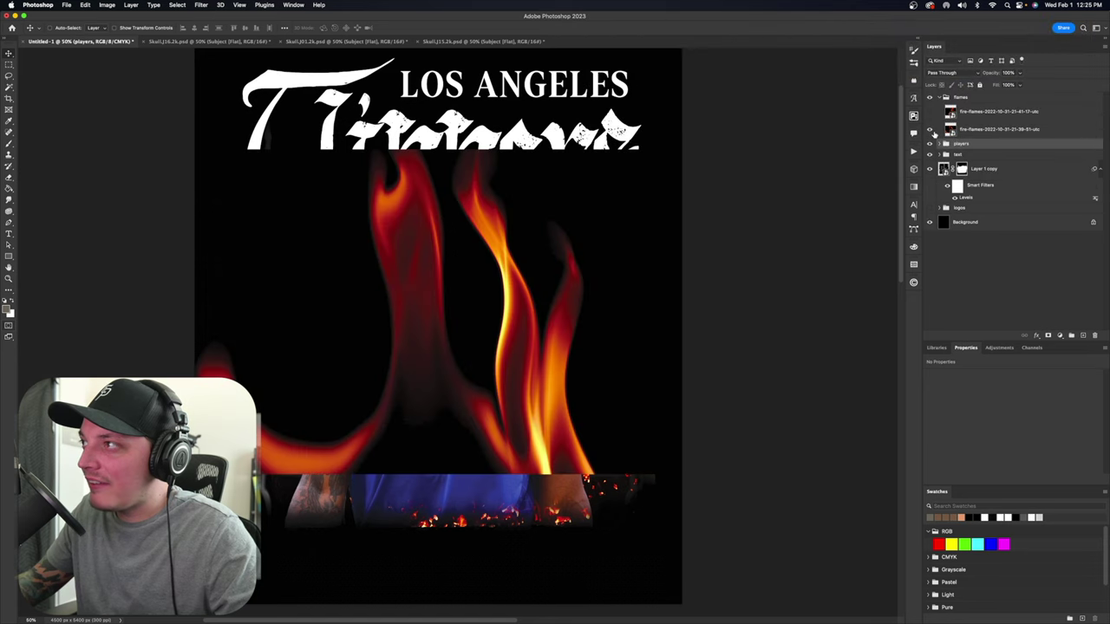
pyautogui.click(931, 131)
pyautogui.click(931, 113)
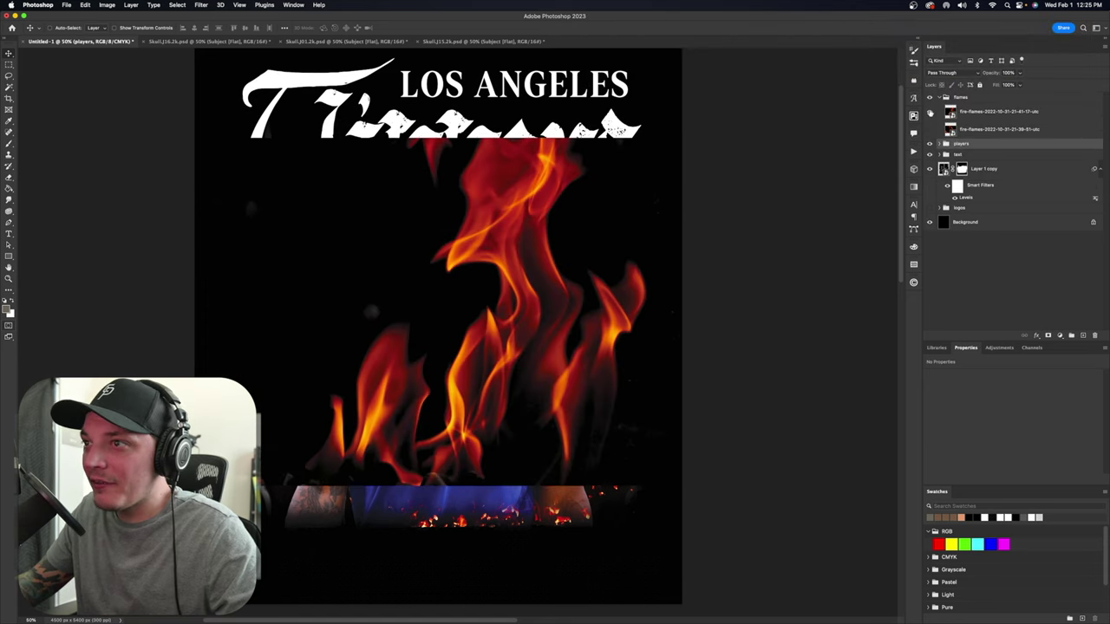
pyautogui.moveTo(965, 115); pyautogui.dragTo(949, 135)
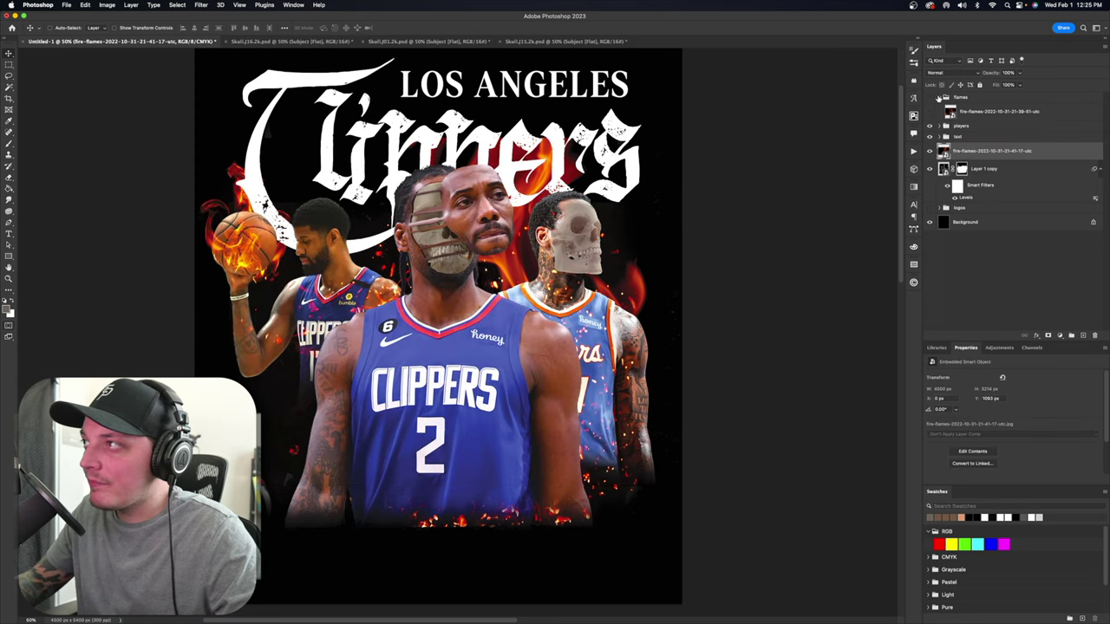
pyautogui.click(938, 98)
pyautogui.moveTo(606, 302); pyautogui.dragTo(572, 232)
pyautogui.press('super+t')
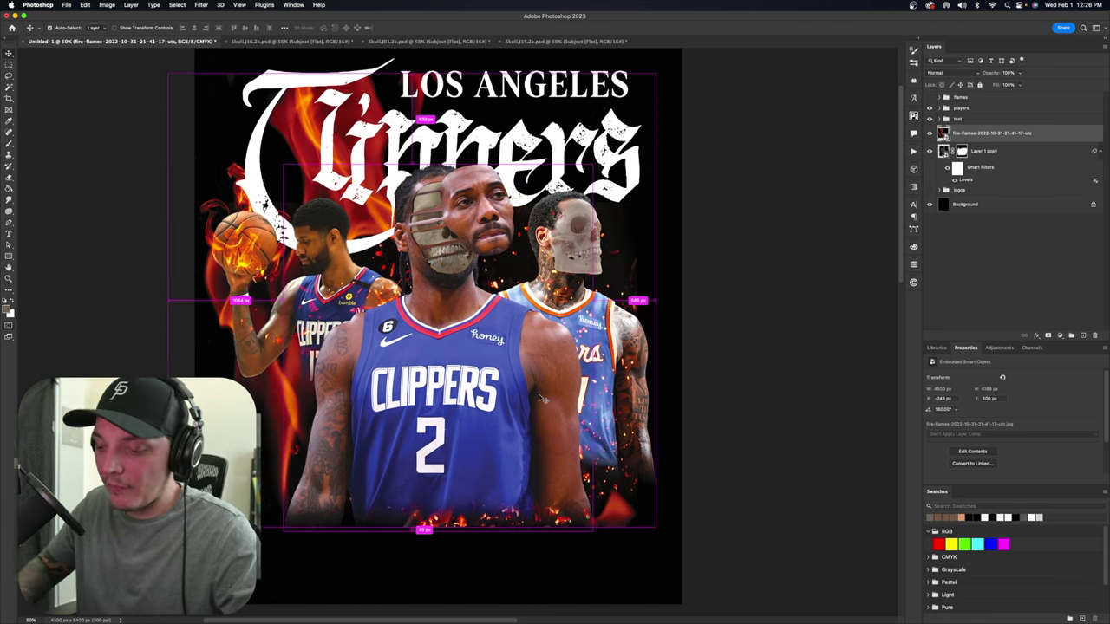
# Duplicate the background flames, flip the copy horizontally across the poster, and centre both flame layers horizontally in Screen mode
pyautogui.press('super+j')
pyautogui.press('super+t')
pyautogui.rightClick(448, 287)
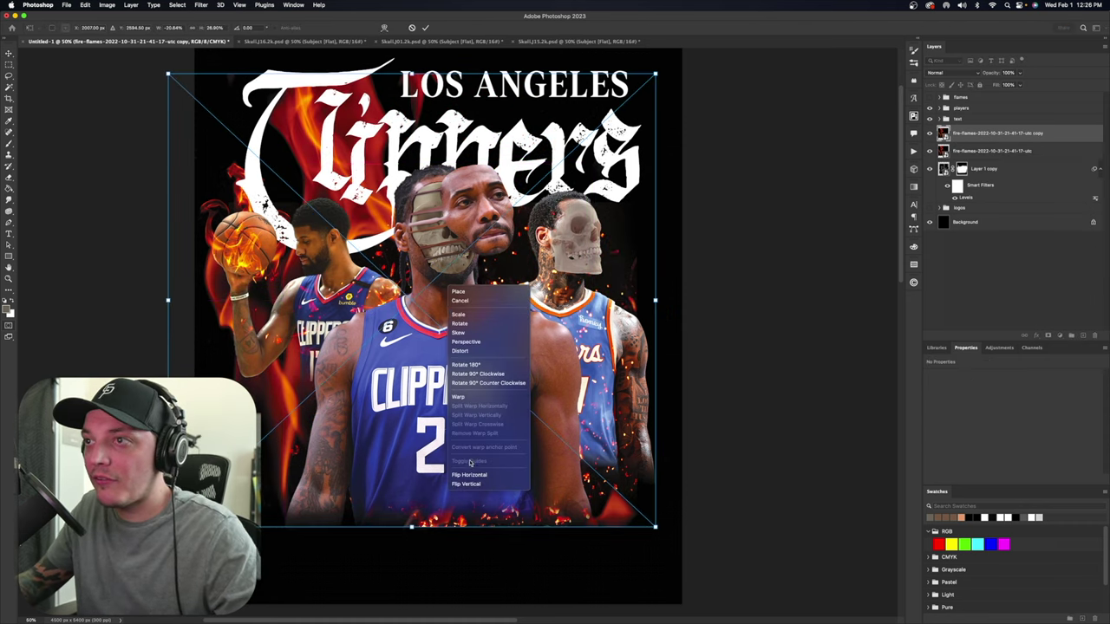
pyautogui.click(485, 473)
pyautogui.moveTo(352, 209); pyautogui.dragTo(431, 208)
pyautogui.press('Return')
pyautogui.hotkey('alt', 'shift', 's')
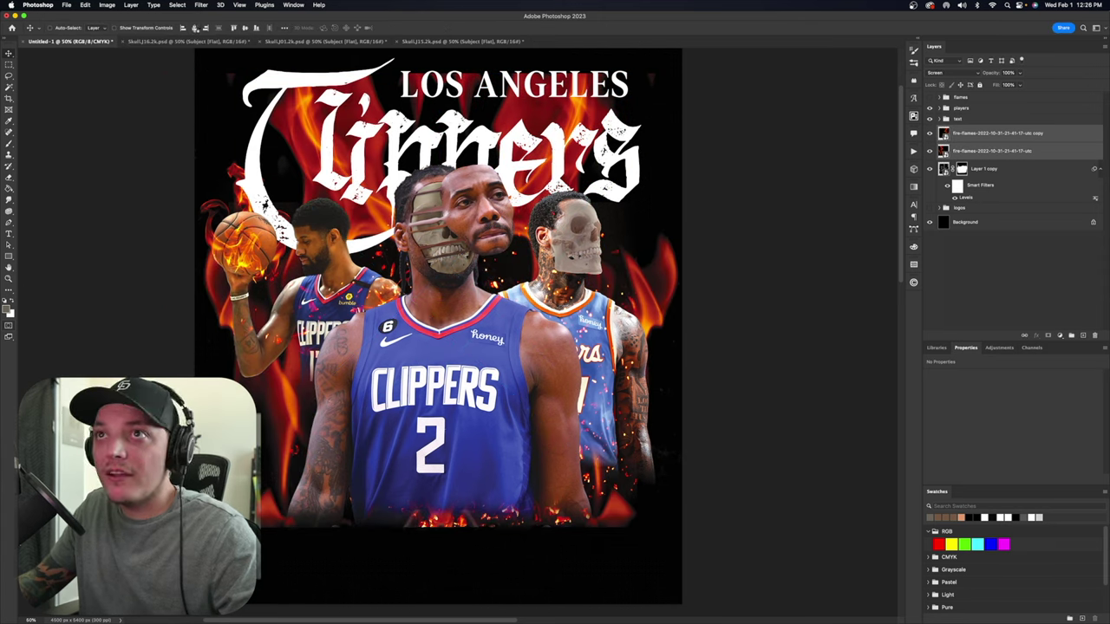
pyautogui.click(196, 27)
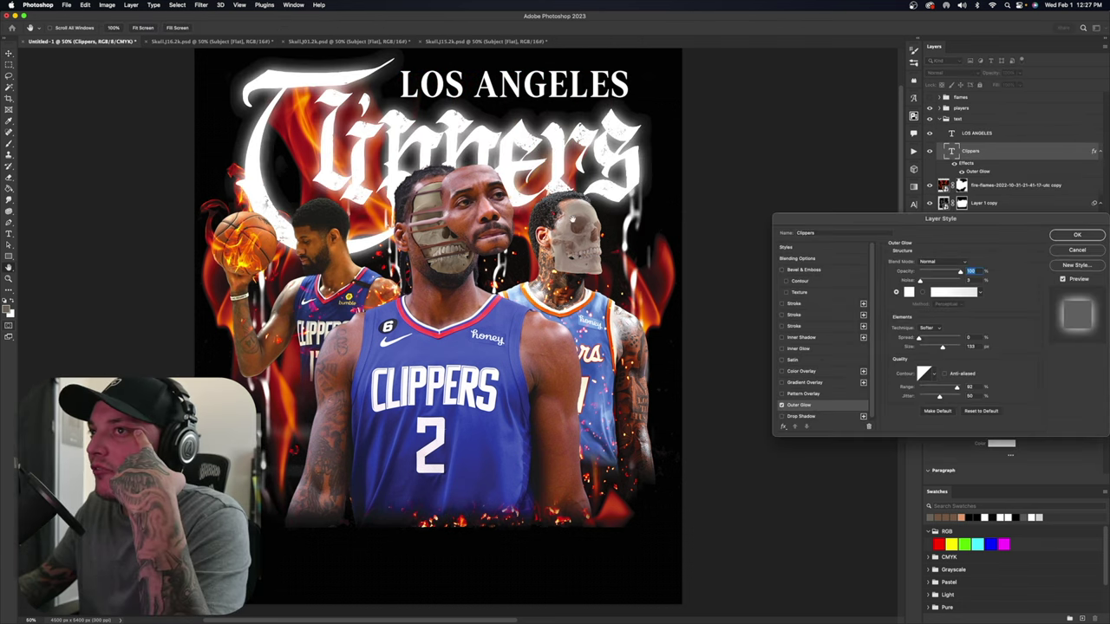
# Change the Clippers title's outer glow to black with a 26% spread and a smaller size
pyautogui.click(909, 294)
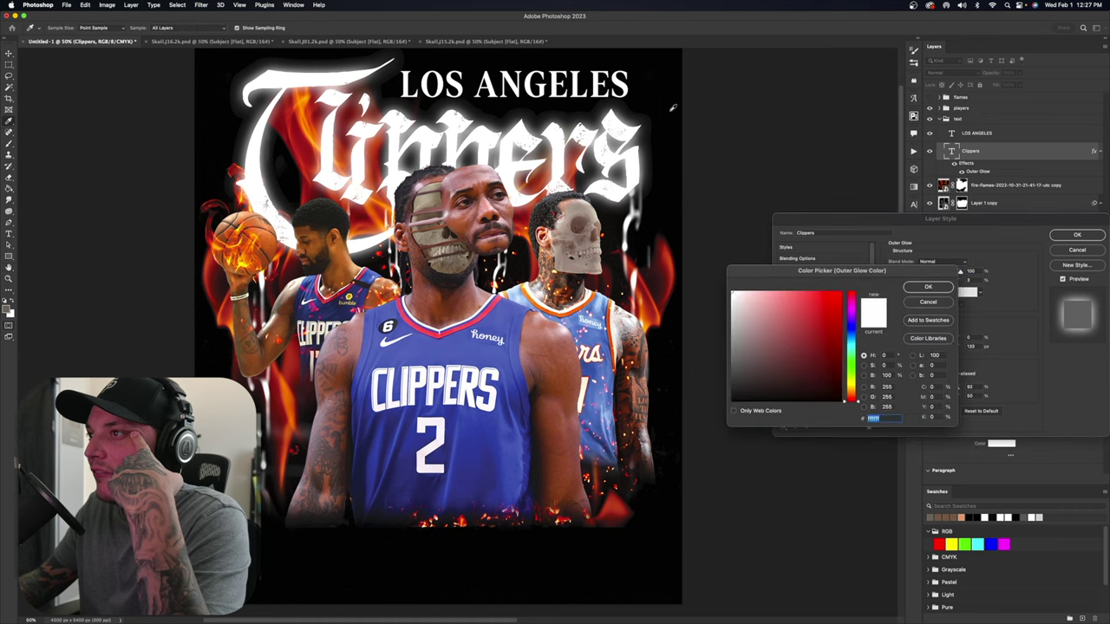
pyautogui.click(734, 400)
pyautogui.click(927, 288)
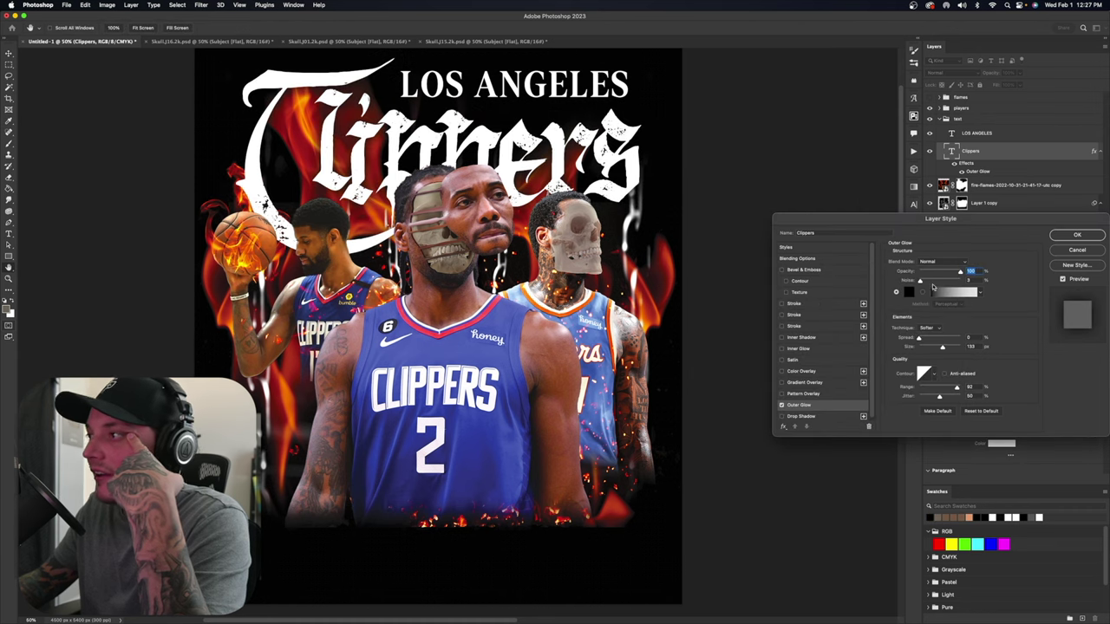
pyautogui.moveTo(927, 348); pyautogui.dragTo(924, 348)
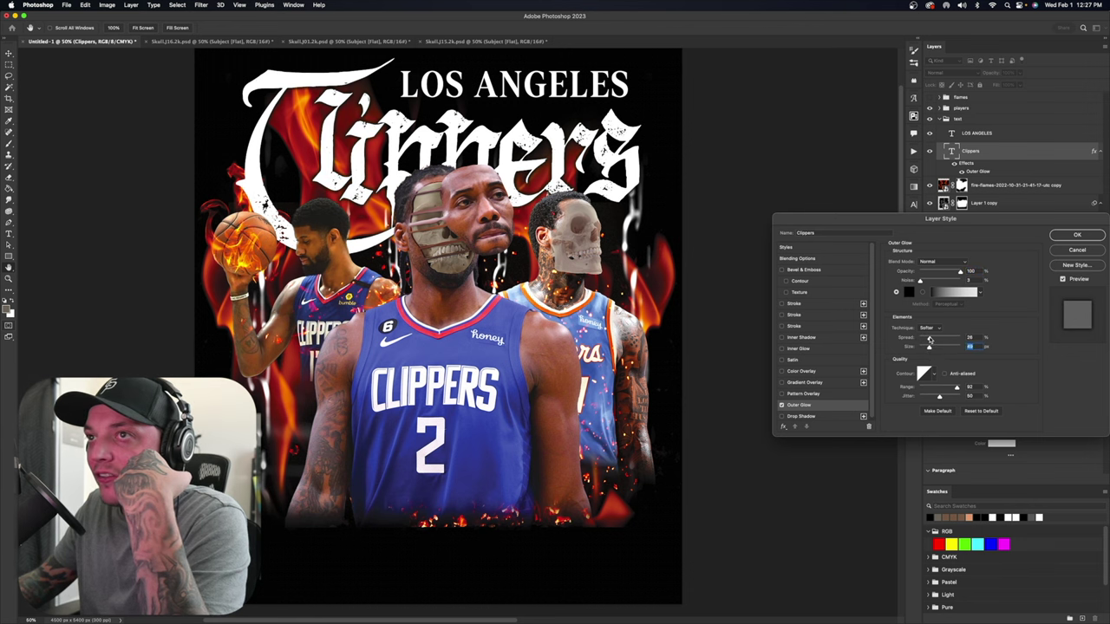
pyautogui.click(1076, 235)
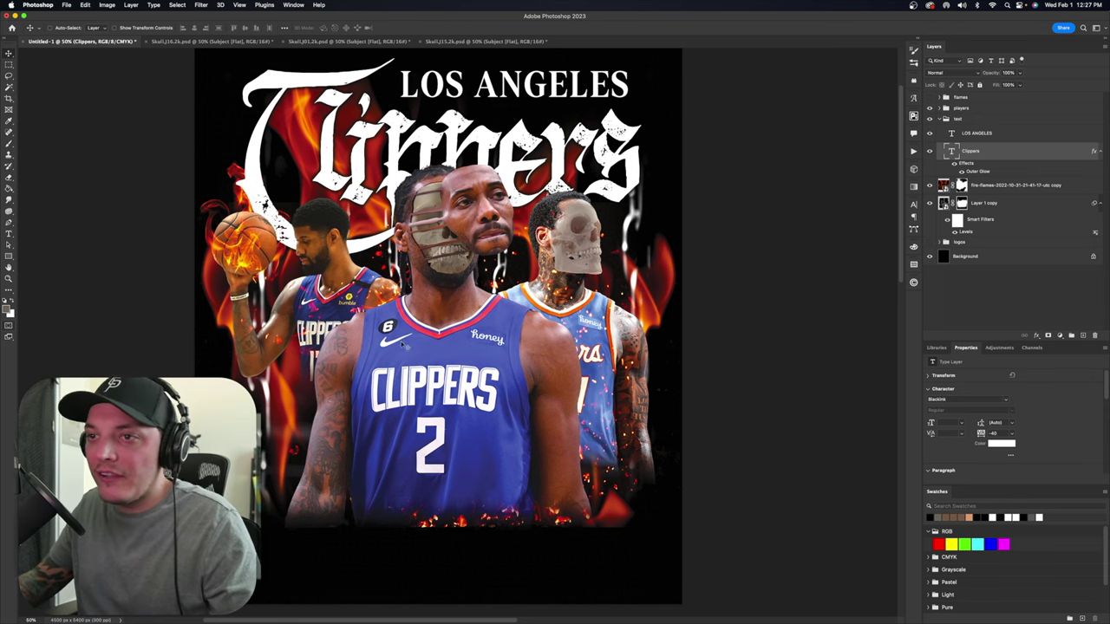
# Scale the black LA Clippers emblem down to about 704 px wide and place it beside the centre player's tattooed arm, below the basketball player
pyautogui.moveTo(497, 342)
pyautogui.mouseDown()
pyautogui.moveTo(477, 381)
pyautogui.moveTo(488, 335)
pyautogui.mouseUp()
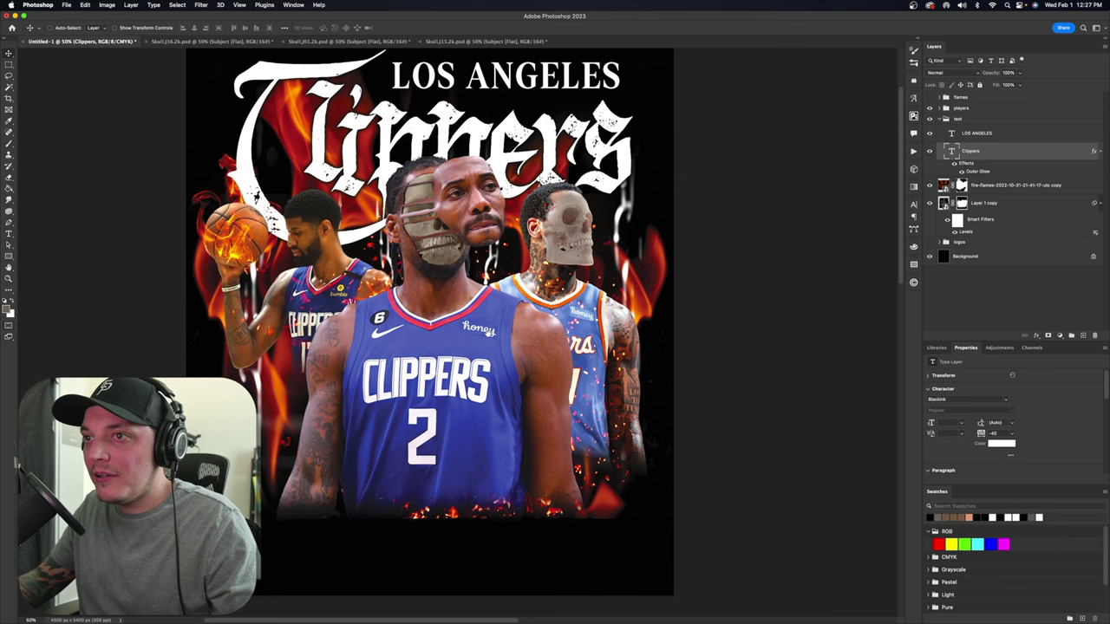
pyautogui.click(941, 119)
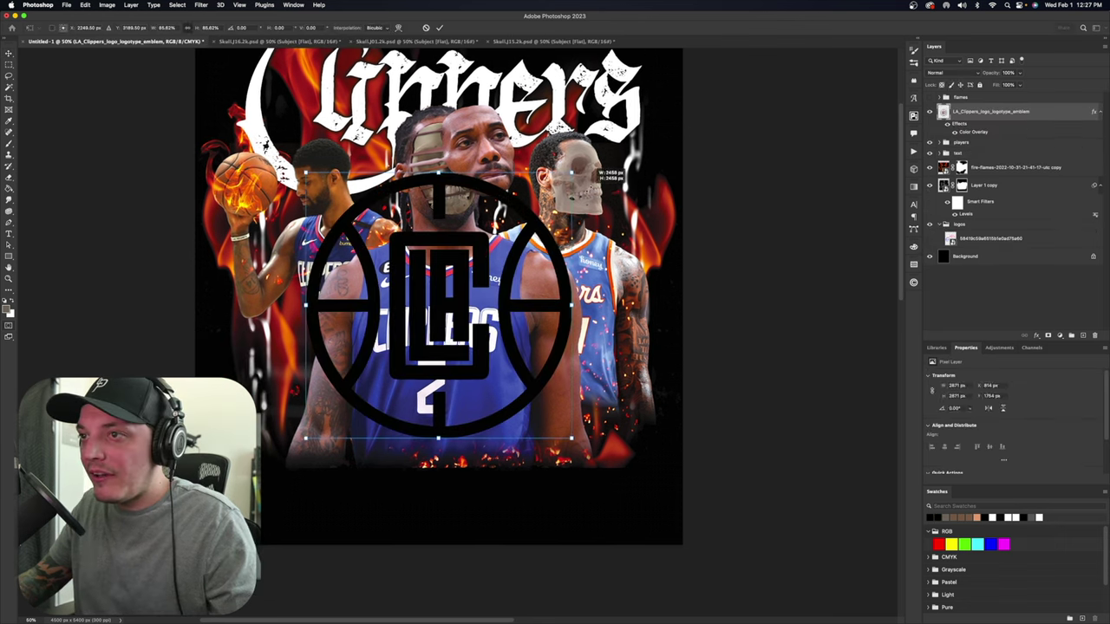
pyautogui.moveTo(433, 278); pyautogui.dragTo(447, 373)
pyautogui.moveTo(582, 243); pyautogui.dragTo(511, 314)
pyautogui.moveTo(494, 363); pyautogui.dragTo(339, 390)
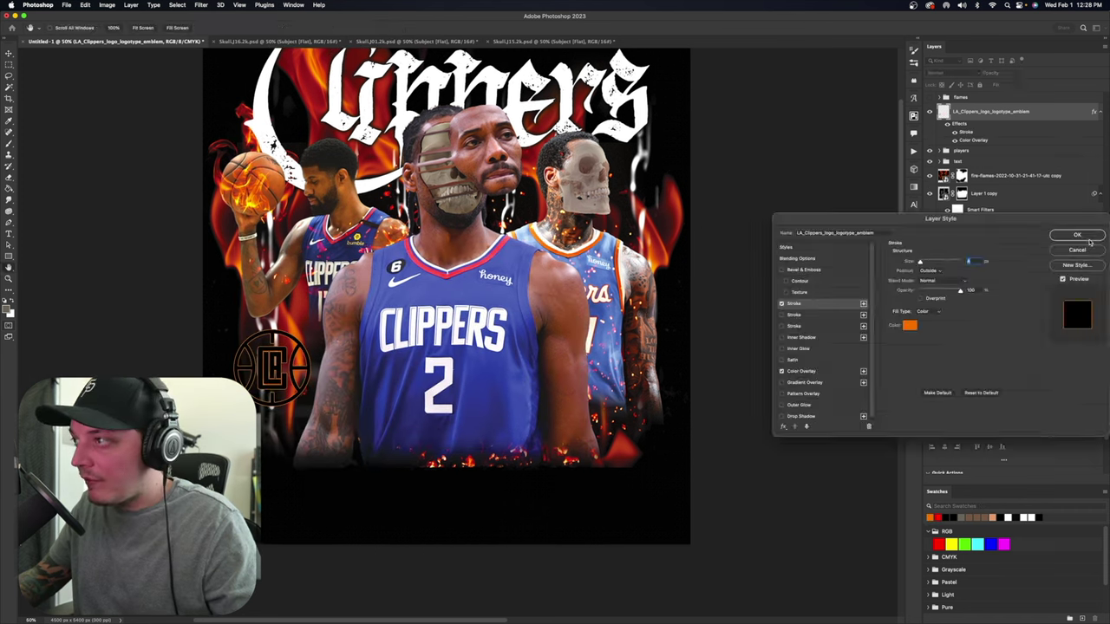
# Apply an orange outside stroke to the black LA Clippers emblem
pyautogui.click(1078, 238)
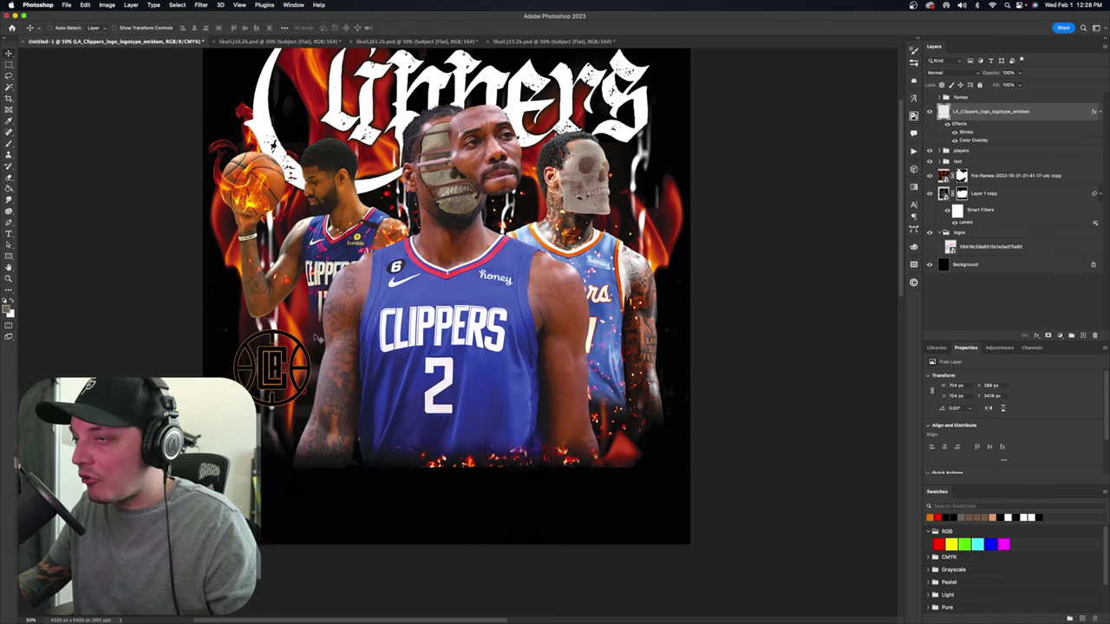
pyautogui.moveTo(314, 337); pyautogui.dragTo(314, 341)
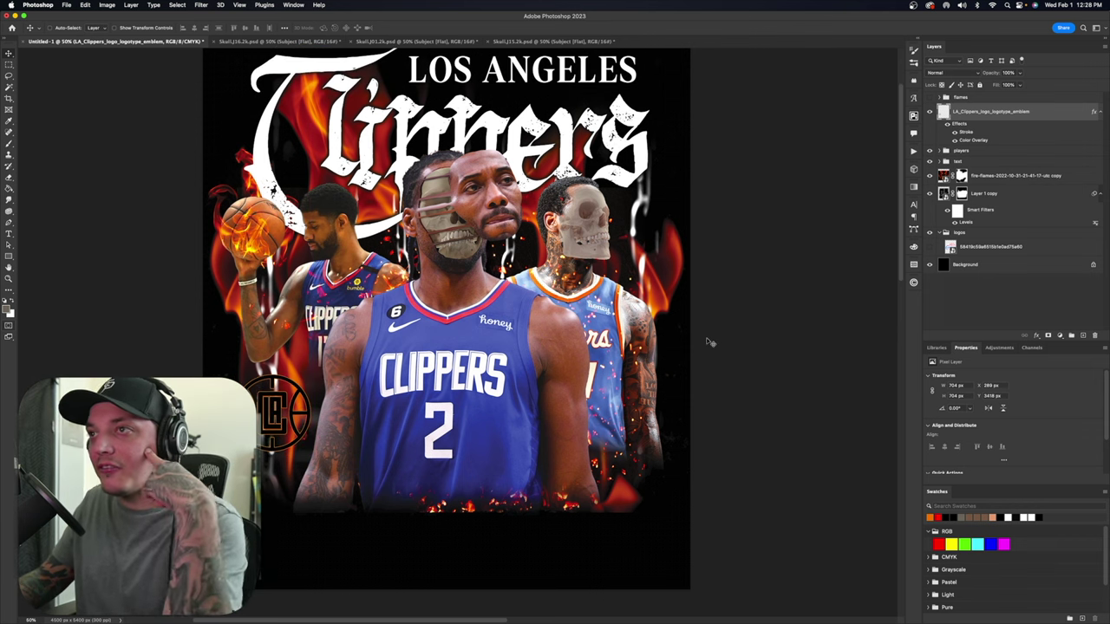
pyautogui.moveTo(371, 382); pyautogui.dragTo(340, 388)
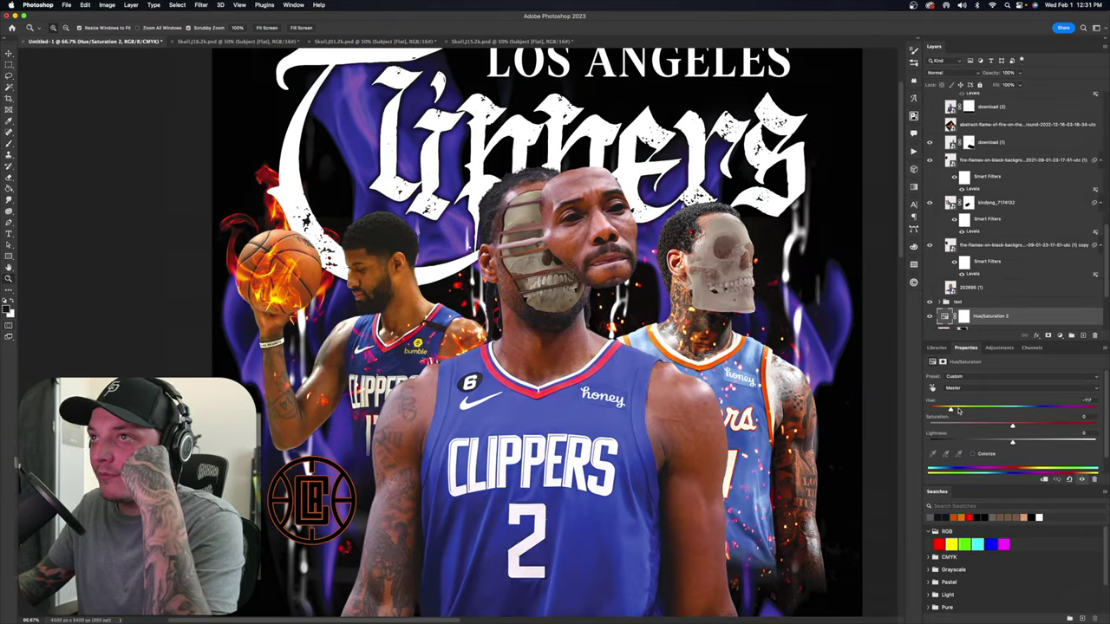
# Shift the background flames' hue to blue with the Hue/Saturation 2 adjustment
pyautogui.moveTo(958, 411); pyautogui.dragTo(959, 411)
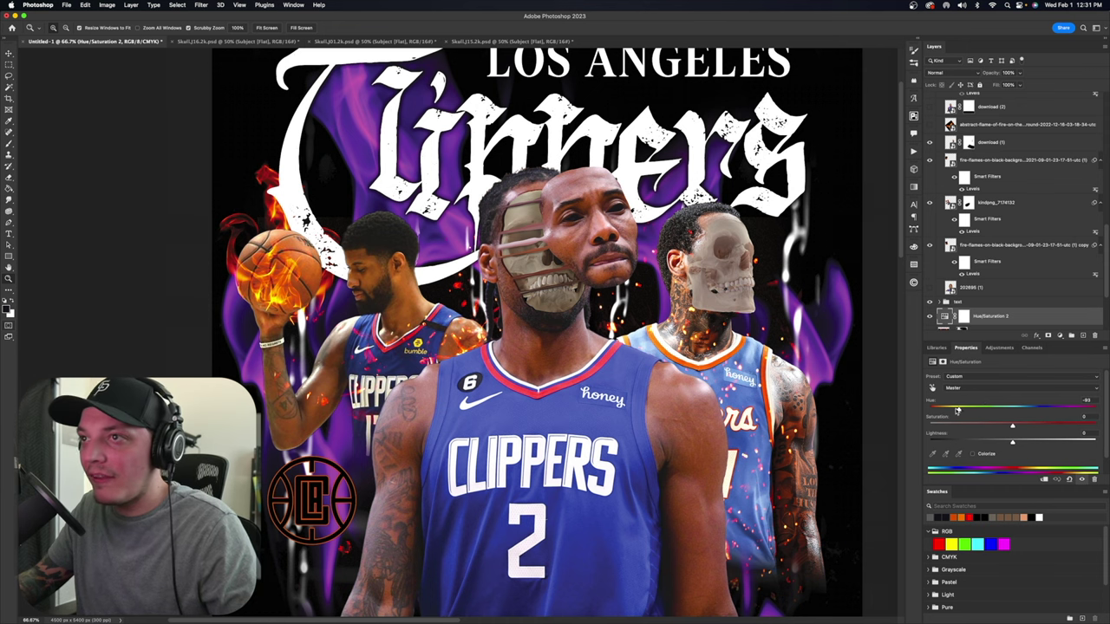
pyautogui.moveTo(946, 411); pyautogui.dragTo(944, 411)
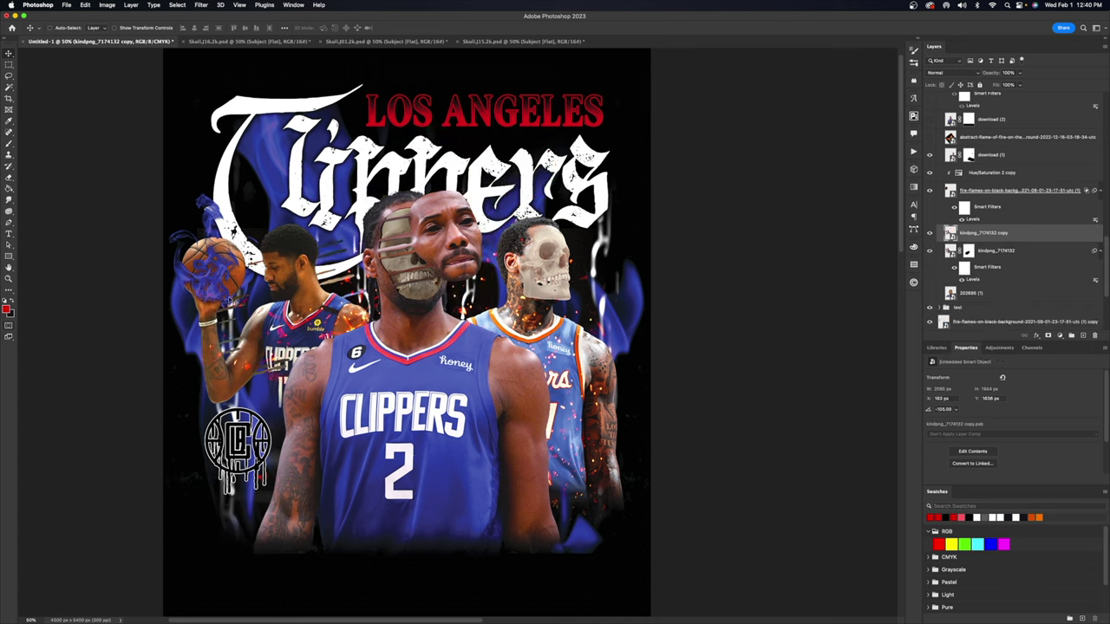
# Add a layer mask to the kindpng_7174132 copy layer of the basketball flames
pyautogui.click(969, 251)
pyautogui.click(930, 233)
pyautogui.click(930, 233)
pyautogui.click(984, 234)
pyautogui.click(1049, 336)
pyautogui.click(930, 235)
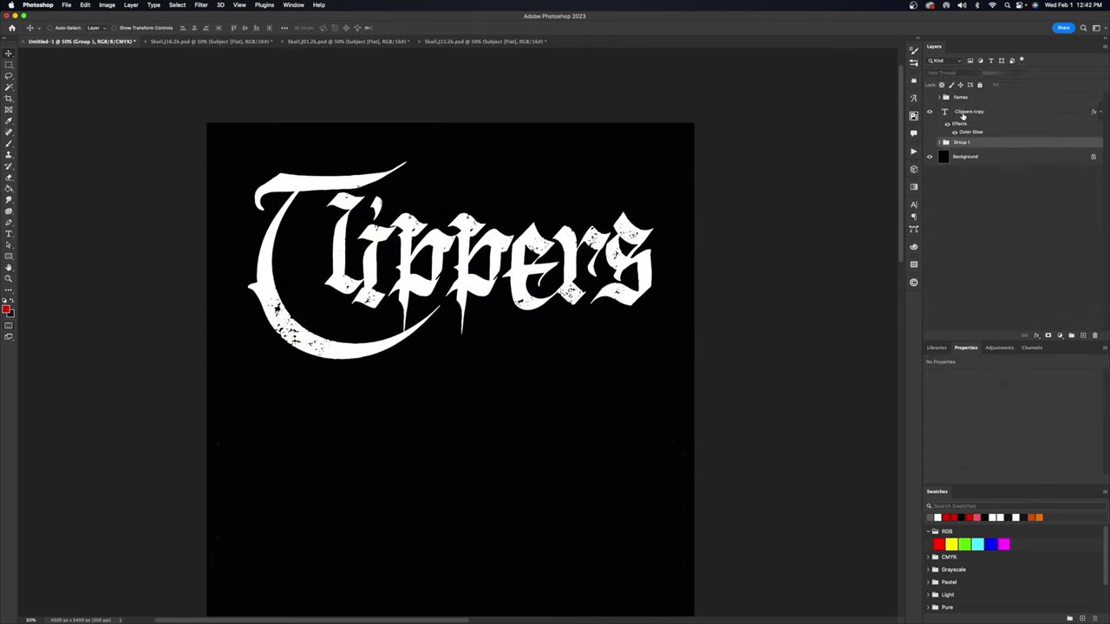
# Open the Clippers copy title in the Filter Gallery and choose the Sketch Stamp filter
pyautogui.click(969, 112)
pyautogui.press('super+alt+shift+e')
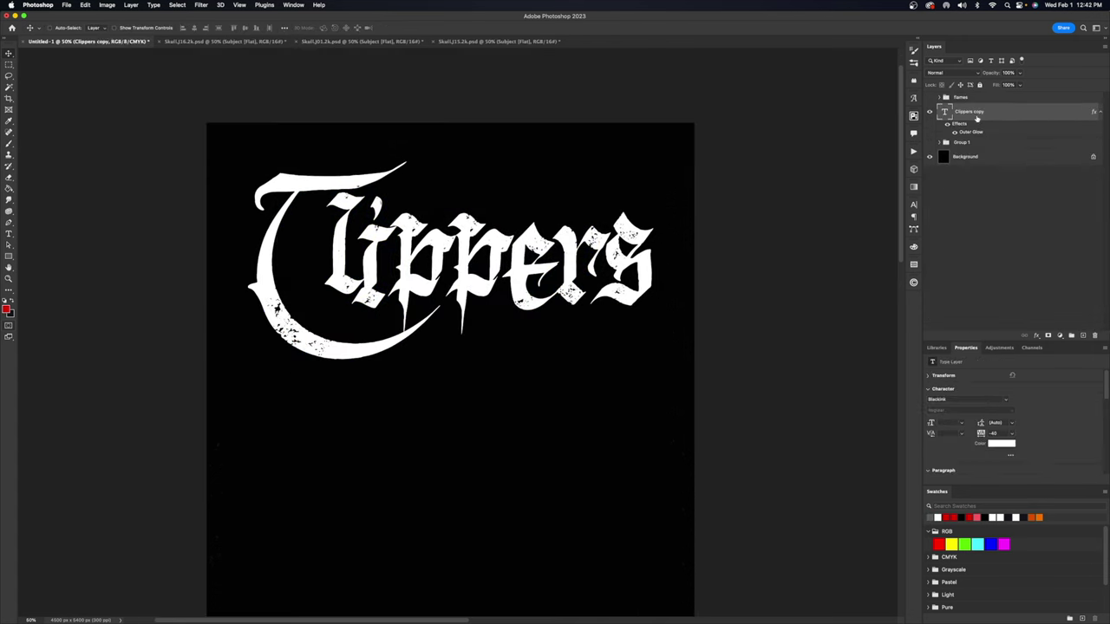
pyautogui.click(201, 6)
pyautogui.click(218, 54)
pyautogui.click(644, 45)
pyautogui.click(644, 63)
pyautogui.click(729, 173)
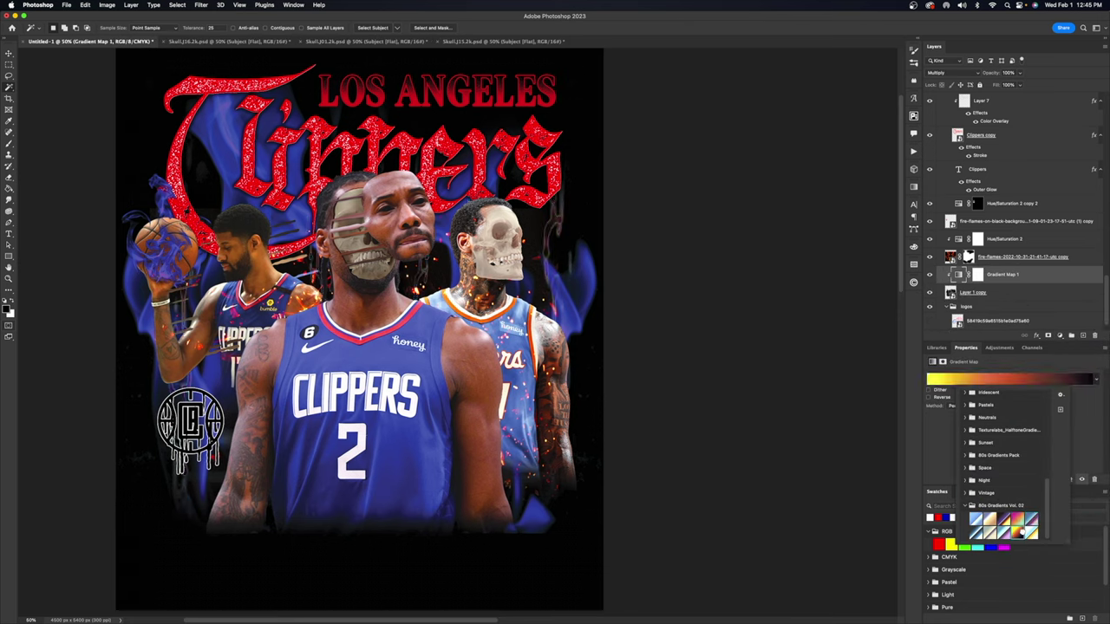
# Give the chains' gradient map a reversed green-orange-magenta preset from 80s Gradients Vol. 02 and copy the adjustment onto the background flames
pyautogui.click(1017, 519)
pyautogui.click(930, 397)
pyautogui.moveTo(1004, 274); pyautogui.dragTo(1006, 232)
pyautogui.click(929, 397)
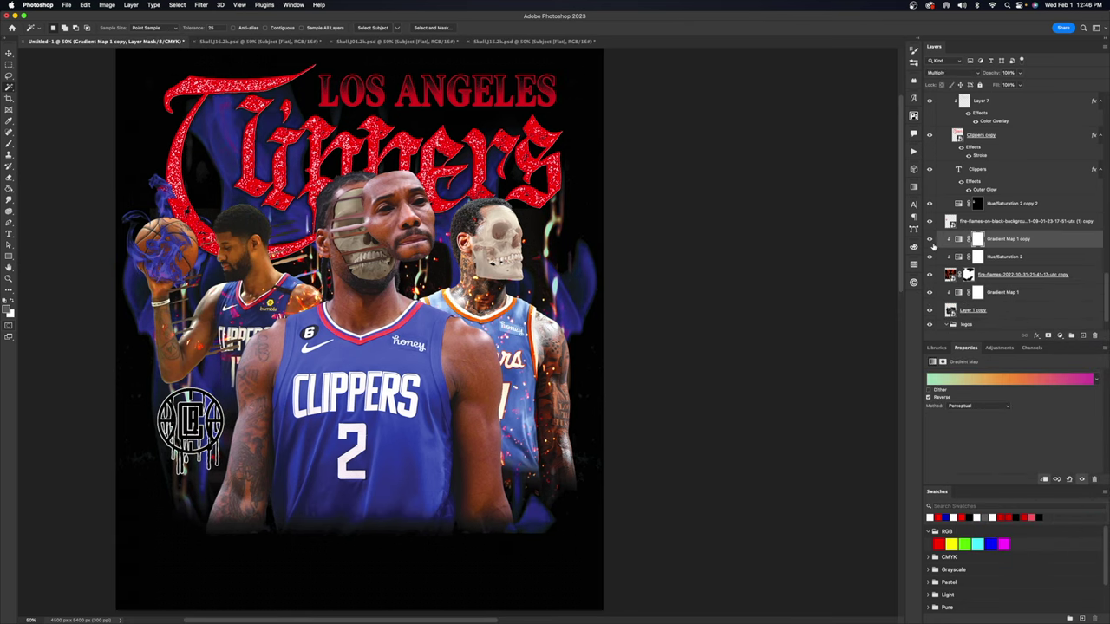
pyautogui.click(930, 240)
pyautogui.click(1006, 256)
pyautogui.scroll(1, 659, 253)
pyautogui.scroll(2, 969, 199)
pyautogui.click(969, 141)
pyautogui.click(978, 190)
pyautogui.press('v')
pyautogui.click(929, 156)
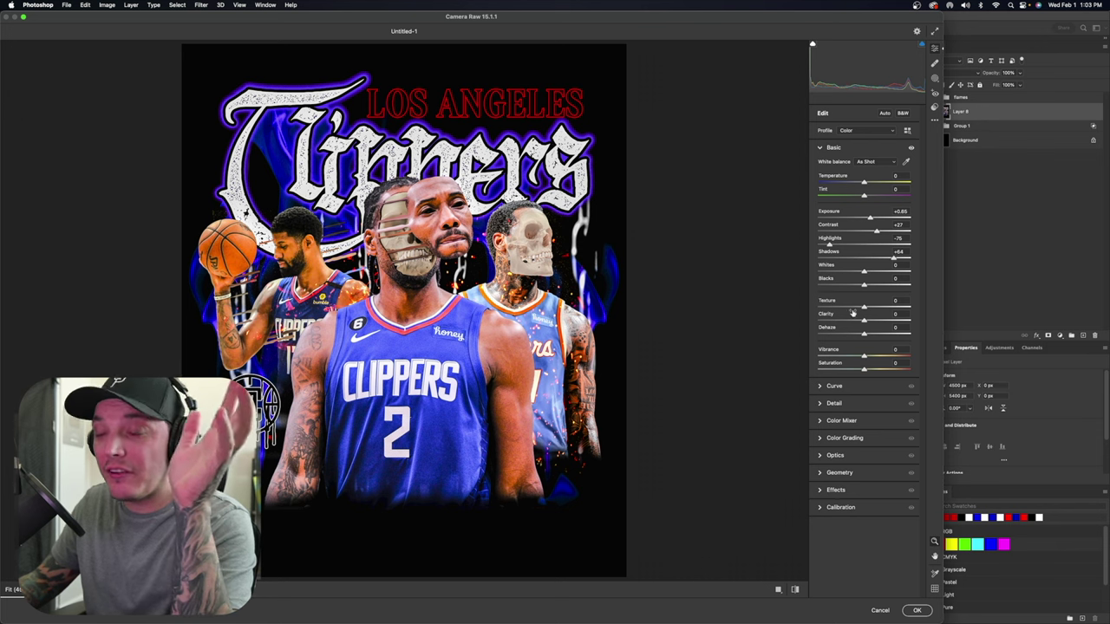
# Set the merged poster's Texture to +35, Clarity to +40 and Dehaze to +27 in the Camera Raw filter and apply it
pyautogui.moveTo(870, 325); pyautogui.dragTo(883, 322)
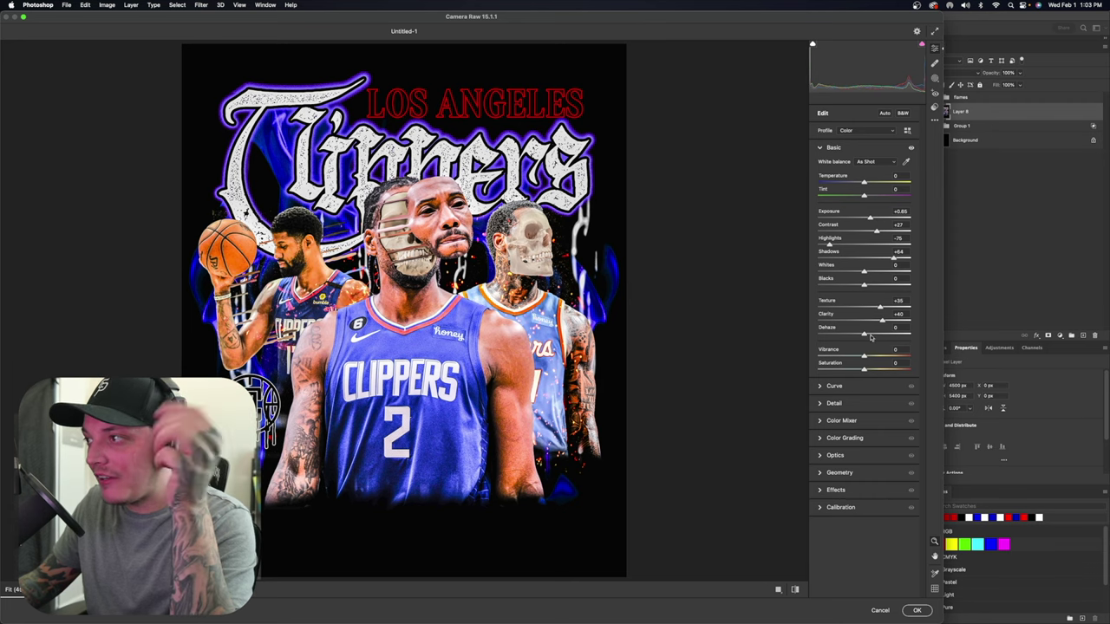
pyautogui.moveTo(871, 338); pyautogui.dragTo(879, 336)
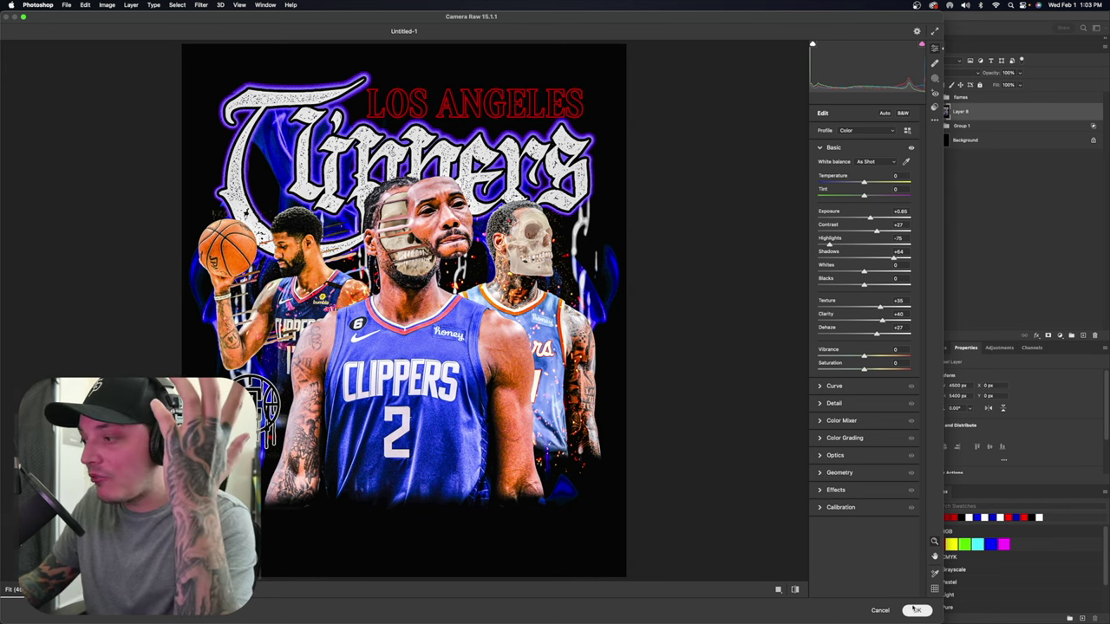
pyautogui.press('Return')
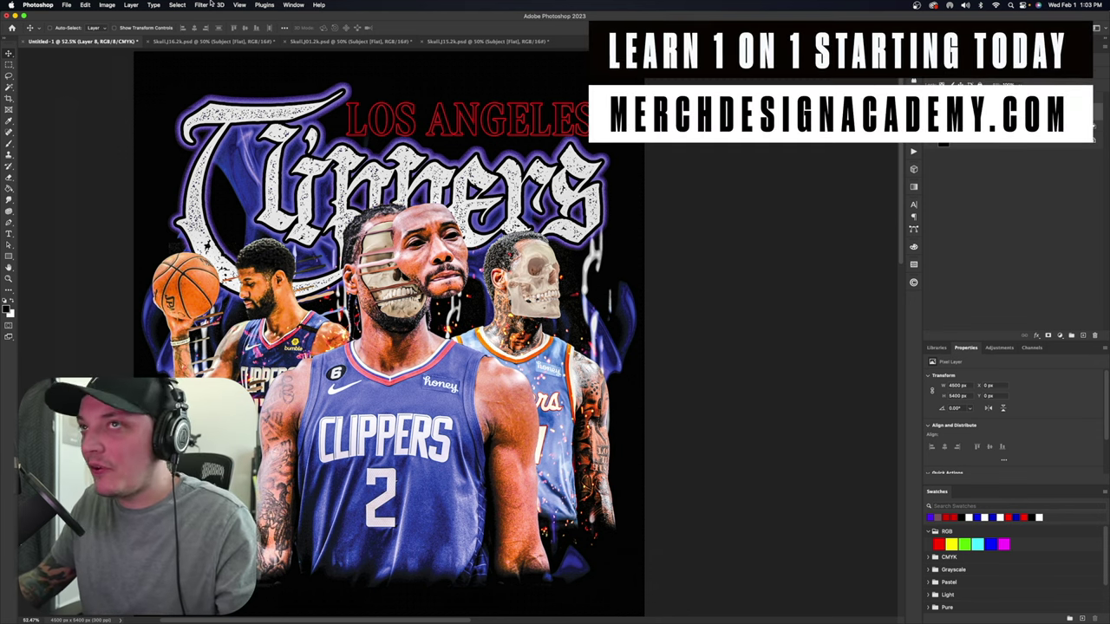
# Convert the merged poster layer to a smart object and open it in the Filter Gallery with the Stamp and Grain effects
pyautogui.click(802, 257)
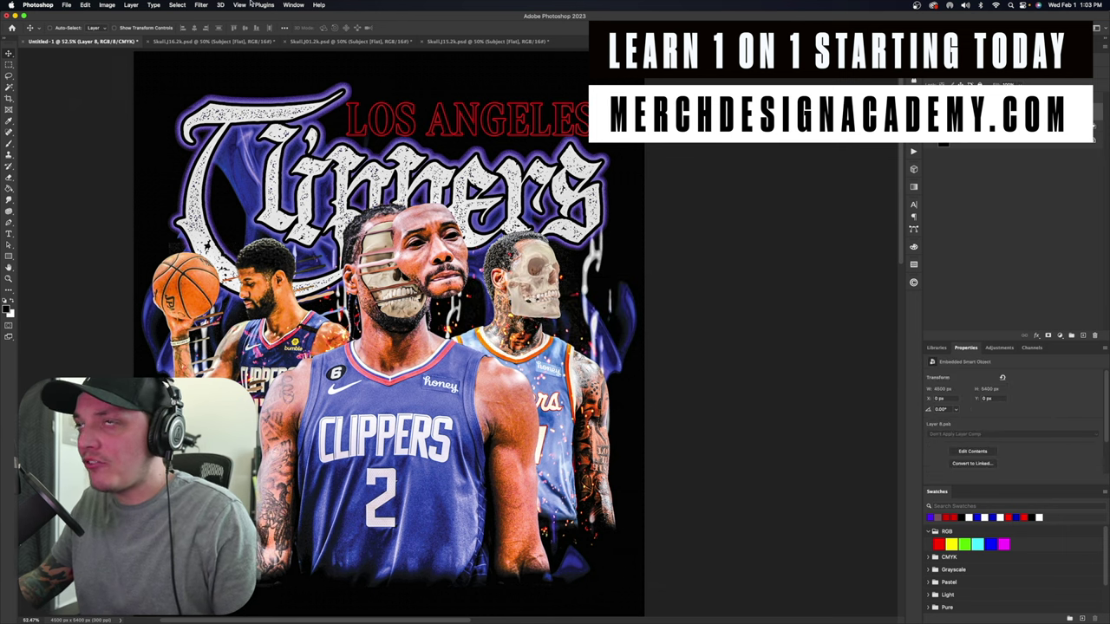
pyautogui.click(202, 5)
pyautogui.click(218, 54)
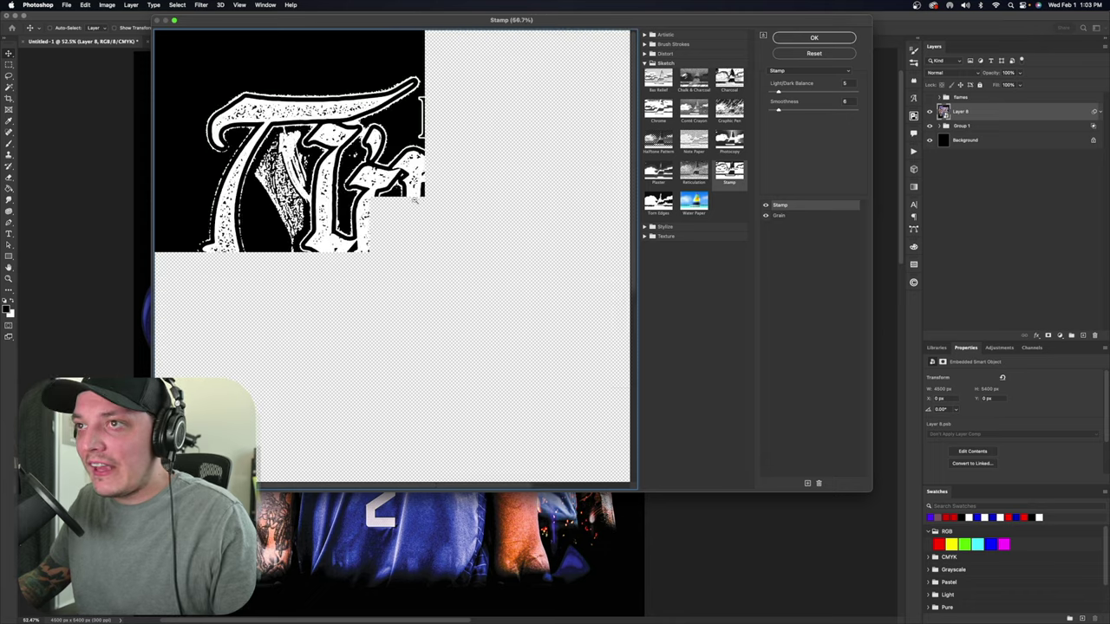
pyautogui.keyDown('alt'); pyautogui.click(416, 198); pyautogui.keyUp('alt')
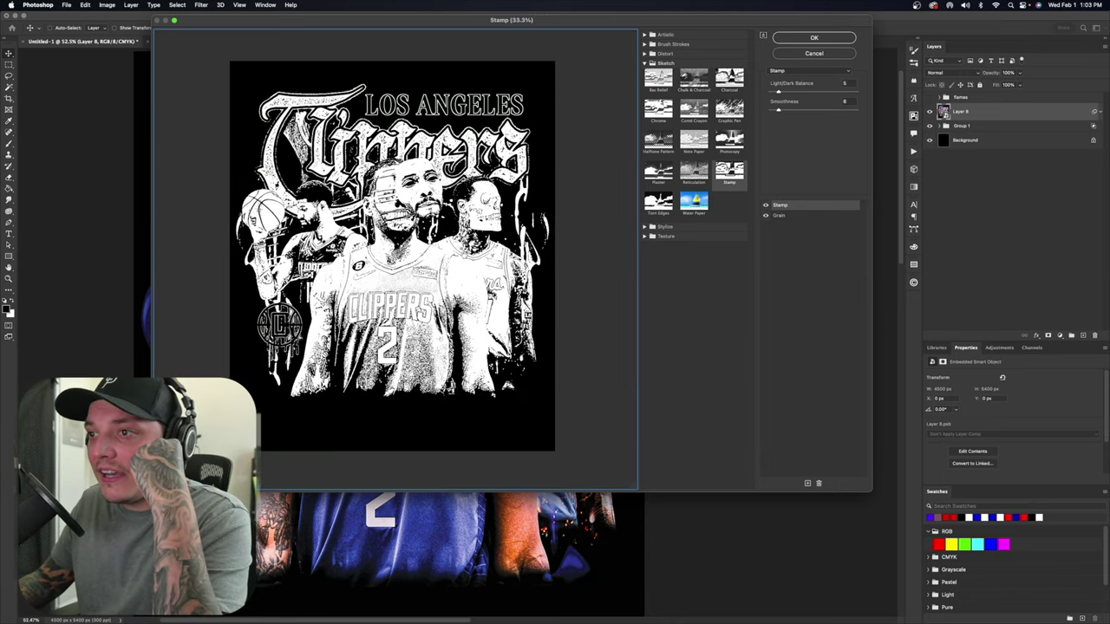
pyautogui.click(790, 237)
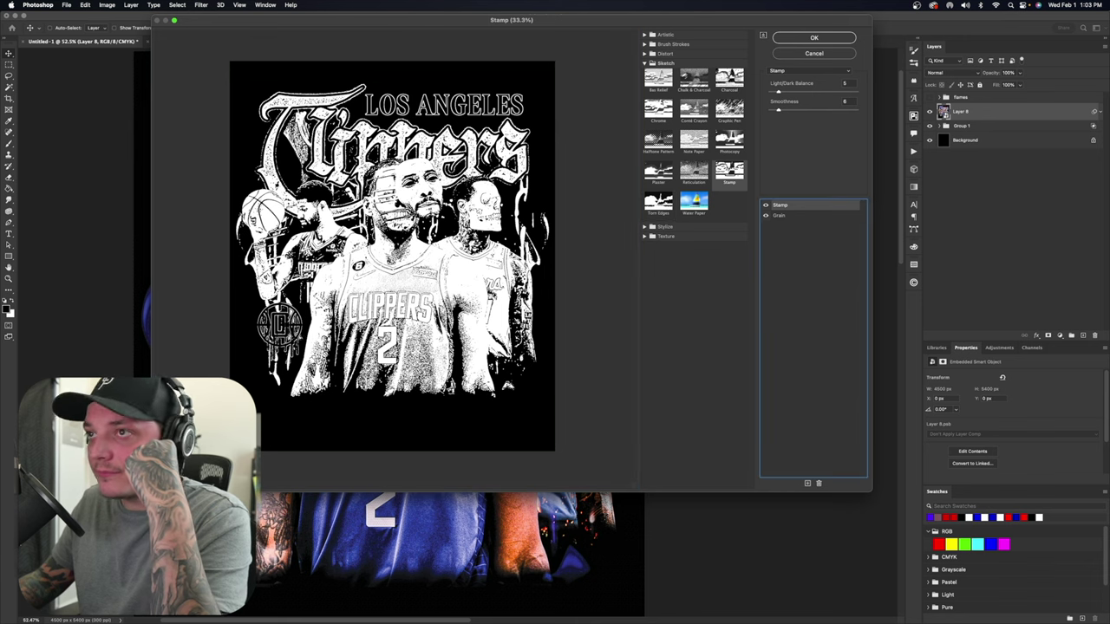
# Set the Grain intensity to 22, reduce its contrast, and apply it with Stamp at light/dark balance 8 and smoothness 2
pyautogui.click(779, 215)
pyautogui.click(787, 92)
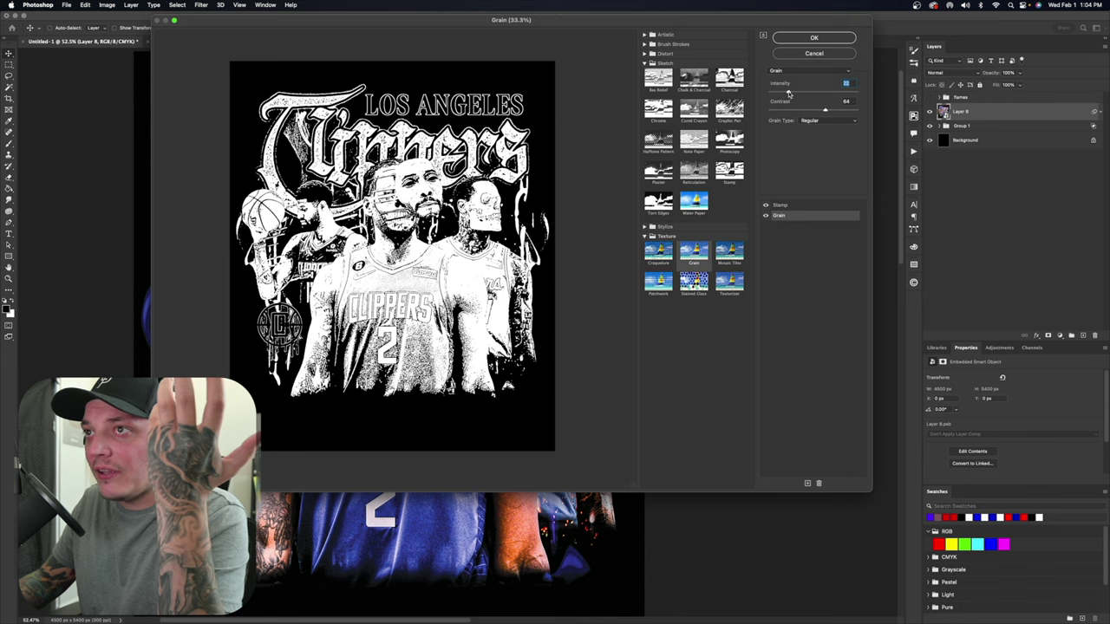
pyautogui.click(831, 111)
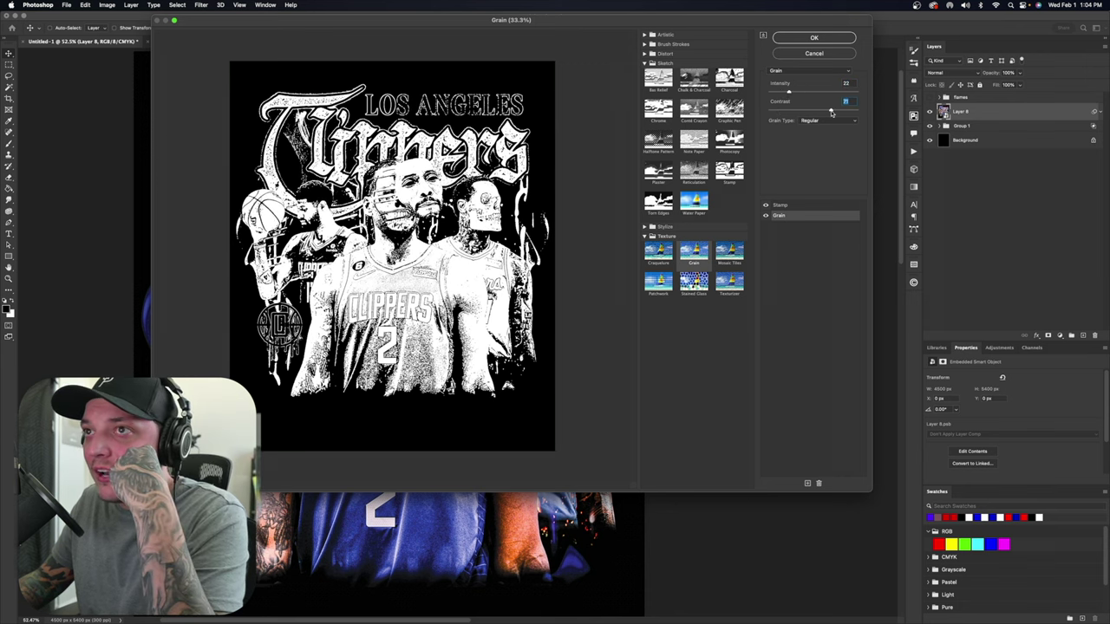
pyautogui.moveTo(831, 111); pyautogui.dragTo(810, 111)
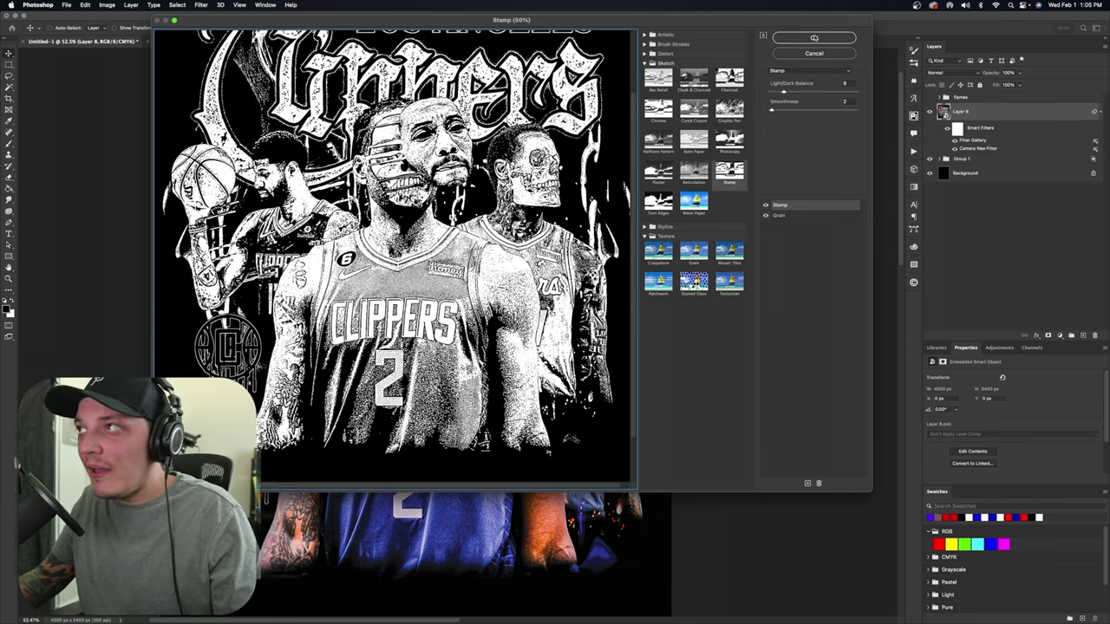
pyautogui.click(814, 37)
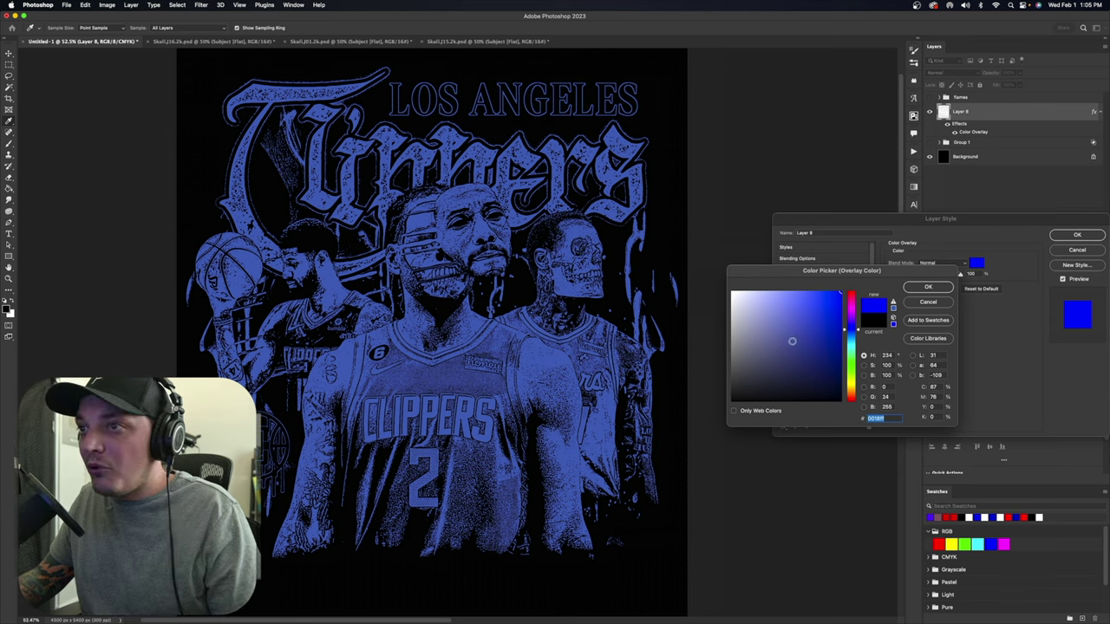
# Test a blue Color Overlay on the stamped artwork layer and settle on a neutral off-white
pyautogui.click(837, 293)
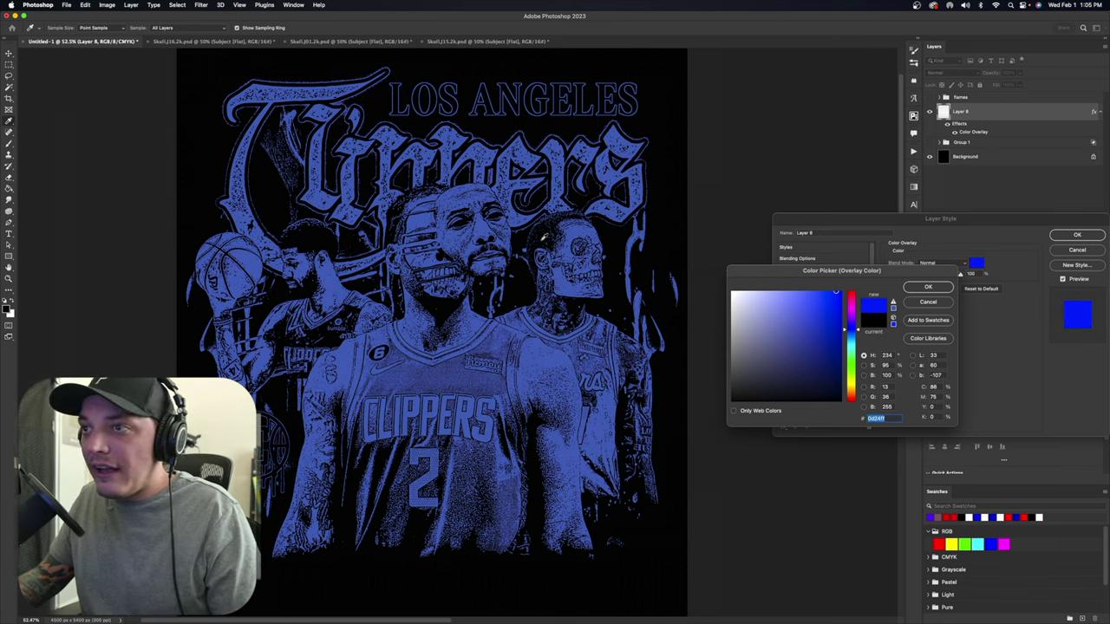
pyautogui.click(744, 314)
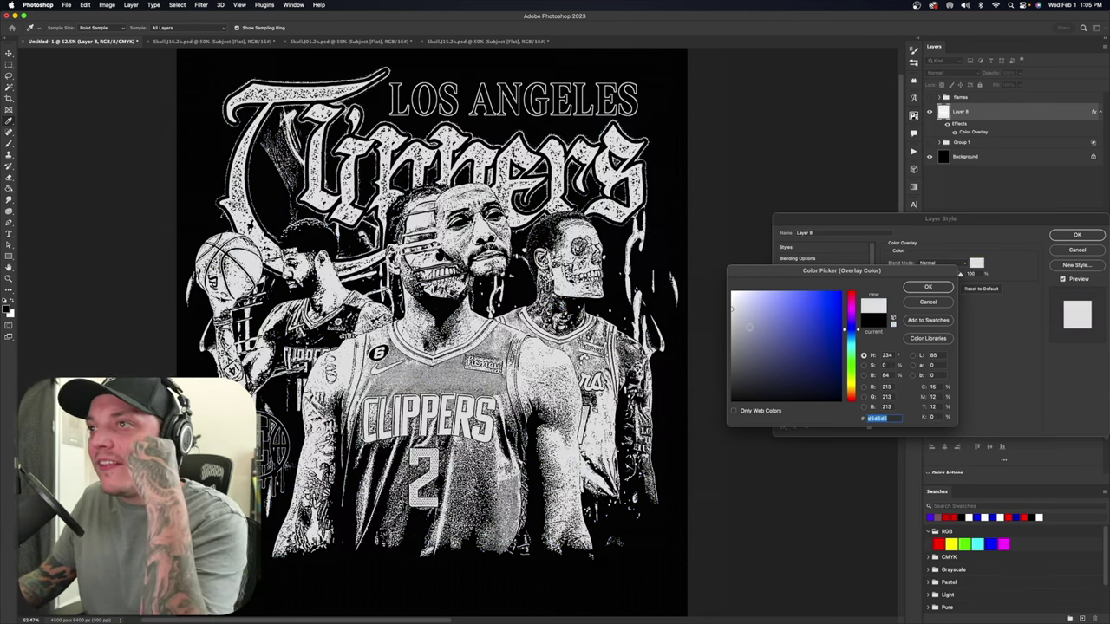
pyautogui.moveTo(749, 327); pyautogui.dragTo(704, 301)
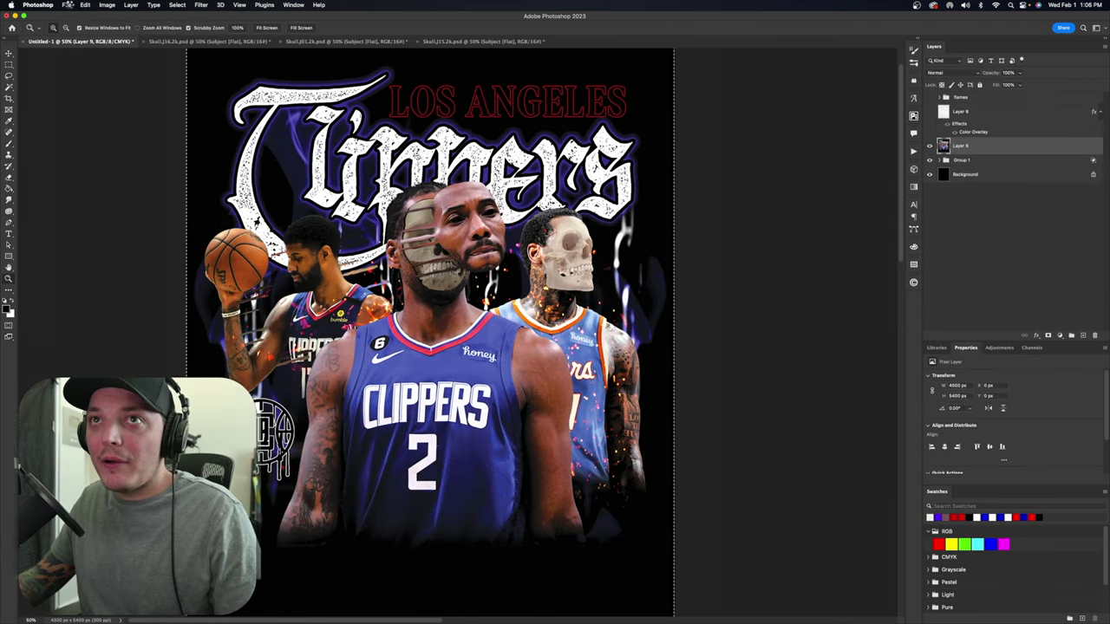
# Create a new 4500 x 5400 px document at 300 ppi and paste the merged poster into it
pyautogui.click(66, 5)
pyautogui.click(73, 18)
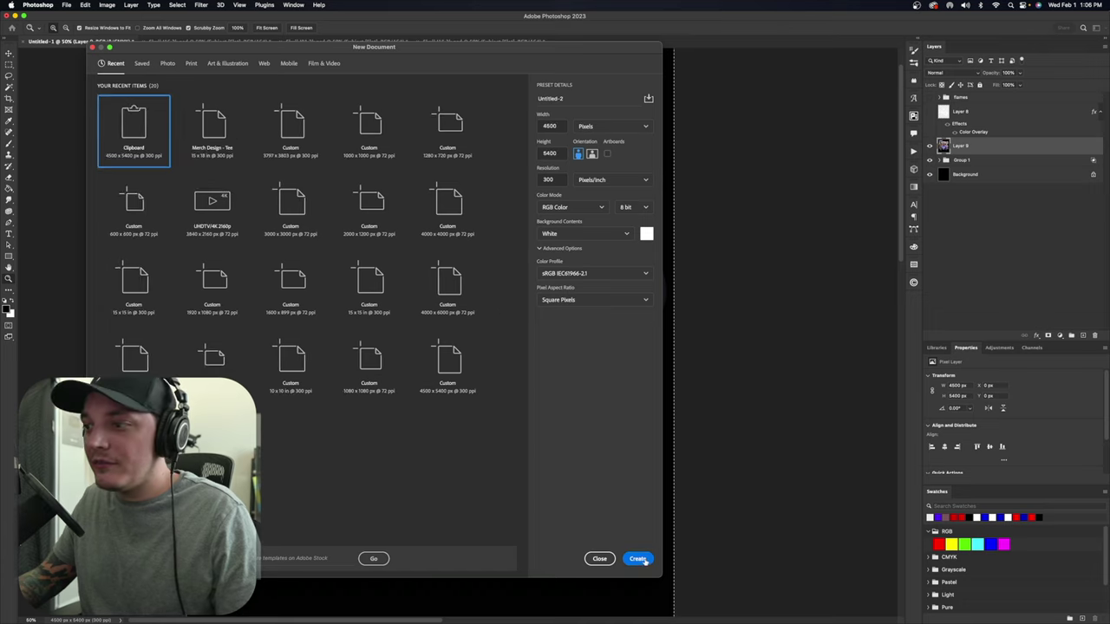
pyautogui.click(637, 557)
pyautogui.press('super+v')
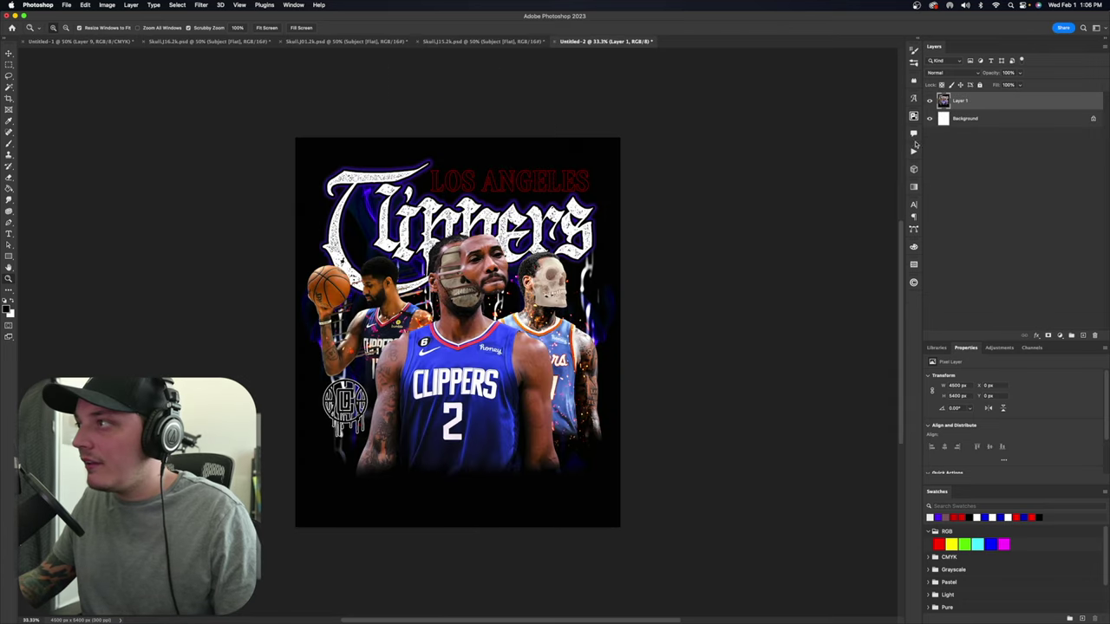
# Run the Inklab Creamsicle effect from BLKMARKET Connect on the pasted poster and compare it with the original
pyautogui.click(913, 282)
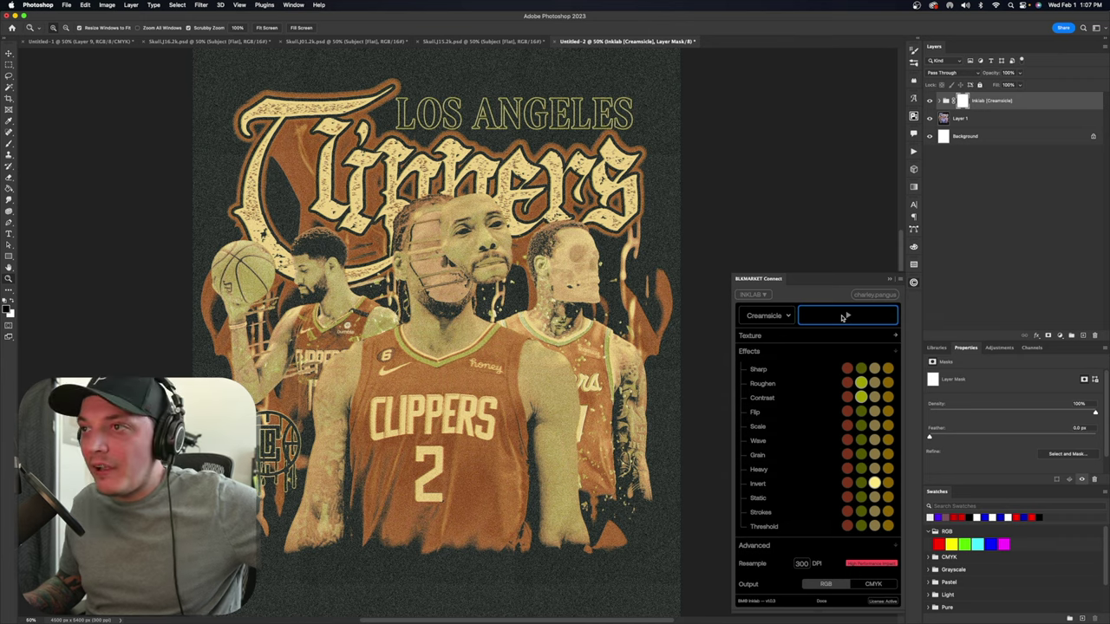
pyautogui.click(928, 101)
pyautogui.click(928, 101)
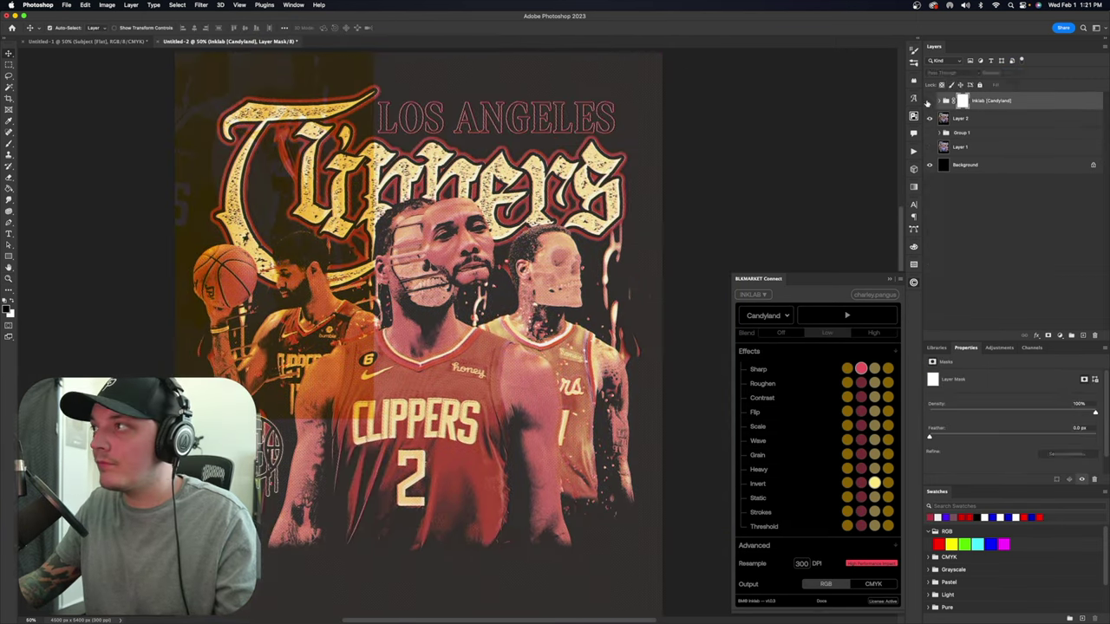
# Undo the latest changes to the Inklab Candyland group
pyautogui.press('super+z')
pyautogui.press('super+z')
pyautogui.press('super+z')
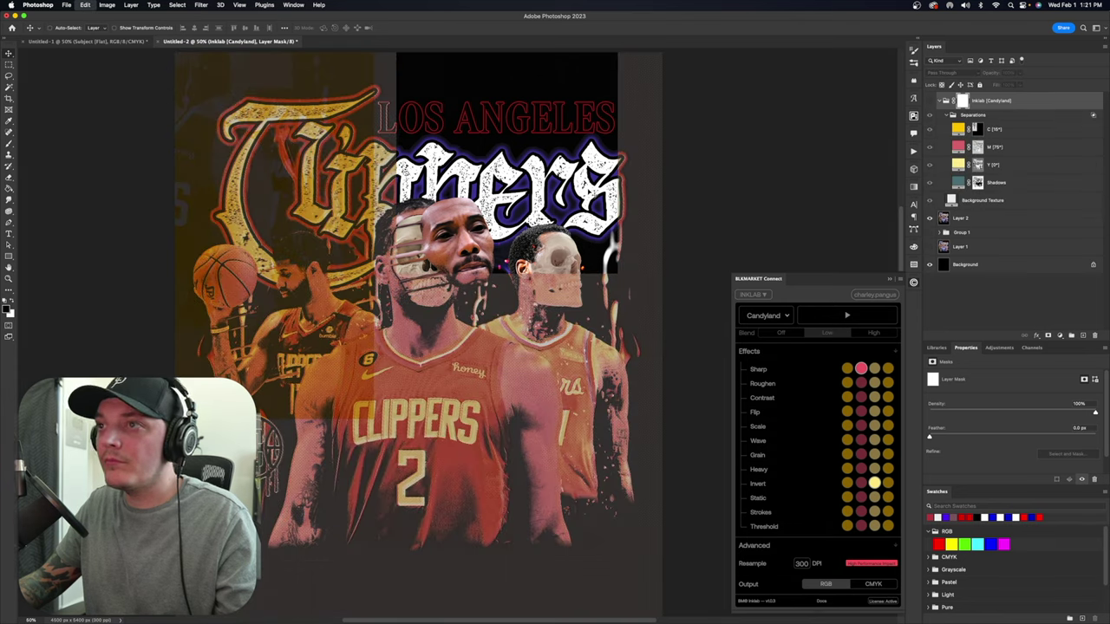
pyautogui.press('super+z')
pyautogui.press('super+z')
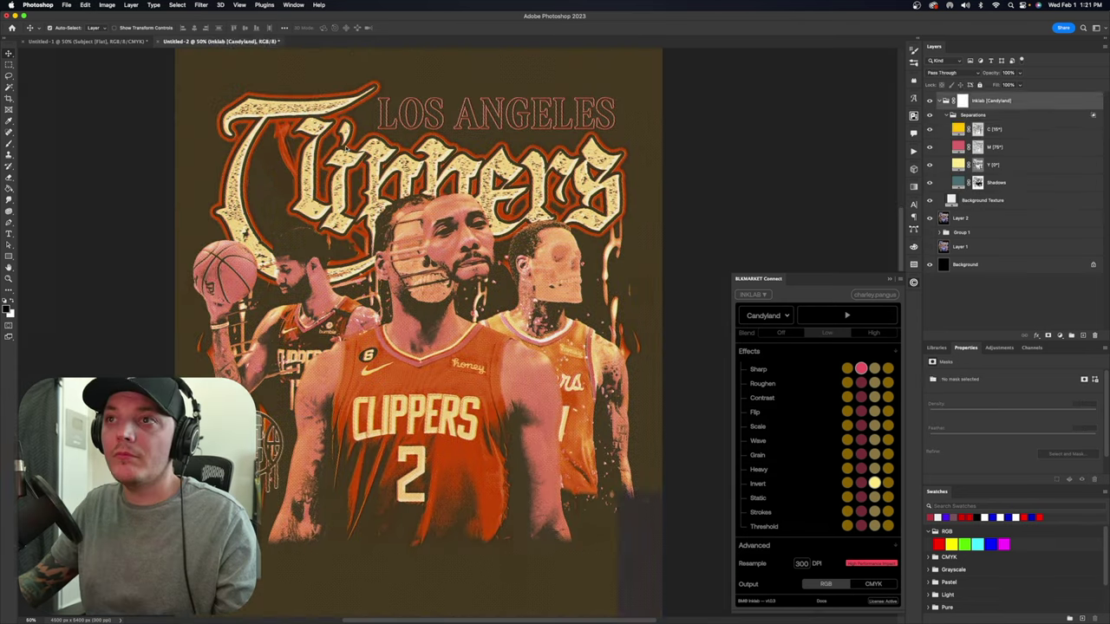
# Collapse the Separations group, compare the artwork with the Candyland group and its background texture on and off, and select Background Texture
pyautogui.click(947, 116)
pyautogui.click(930, 102)
pyautogui.click(930, 101)
pyautogui.click(930, 129)
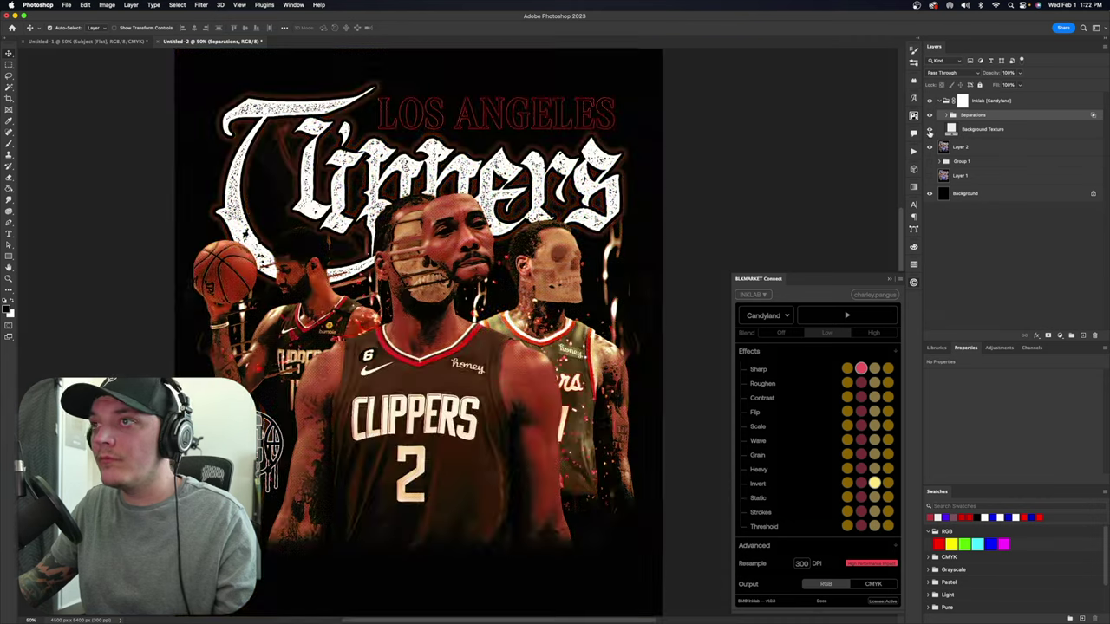
pyautogui.click(930, 130)
pyautogui.click(991, 130)
# In Untitled-1, replace the two orange artwork layers above Group 1 with the copied Candyland artwork and clip it to the group
pyautogui.click(90, 40)
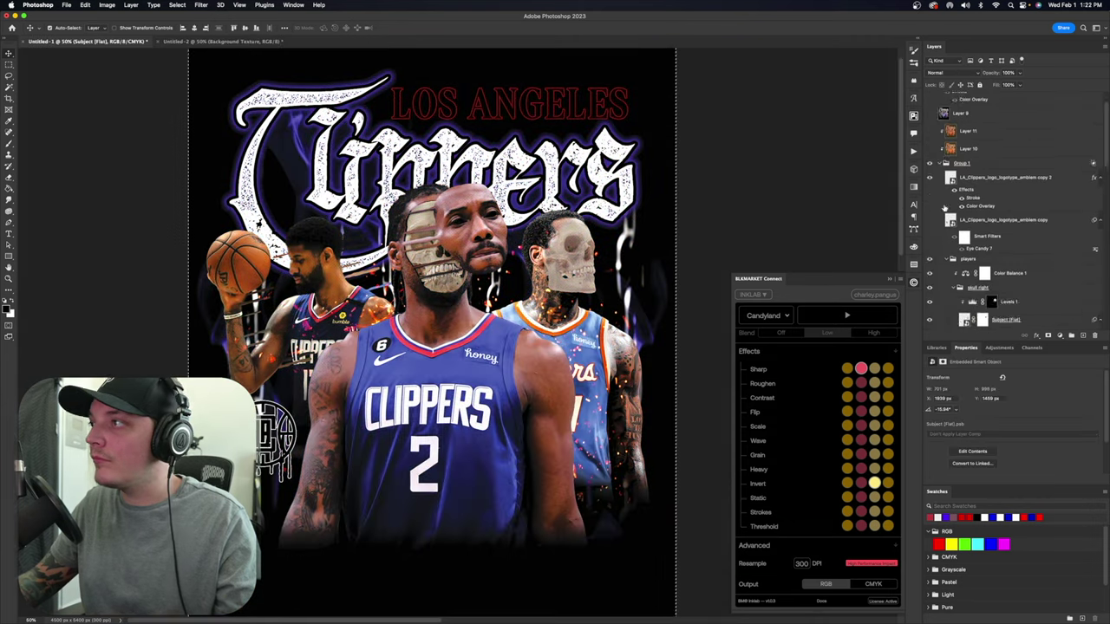
pyautogui.click(939, 163)
pyautogui.click(969, 164)
pyautogui.keyDown('shift'); pyautogui.click(981, 181); pyautogui.keyUp('shift')
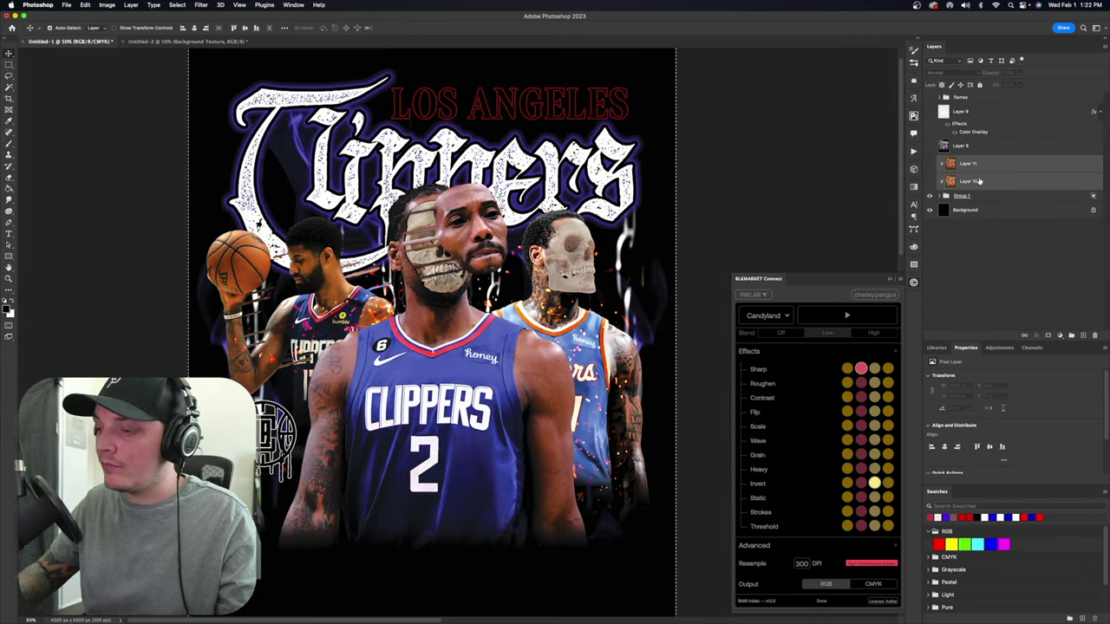
pyautogui.press('Delete')
pyautogui.press('super+v')
pyautogui.keyDown('alt'); pyautogui.click(961, 173); pyautogui.keyUp('alt')
# Show the merged poster layer, apply the Filter Gallery's Stamp and Grain effects to it and blend it with Multiply
pyautogui.click(929, 146)
pyautogui.click(961, 145)
pyautogui.click(201, 5)
pyautogui.click(224, 55)
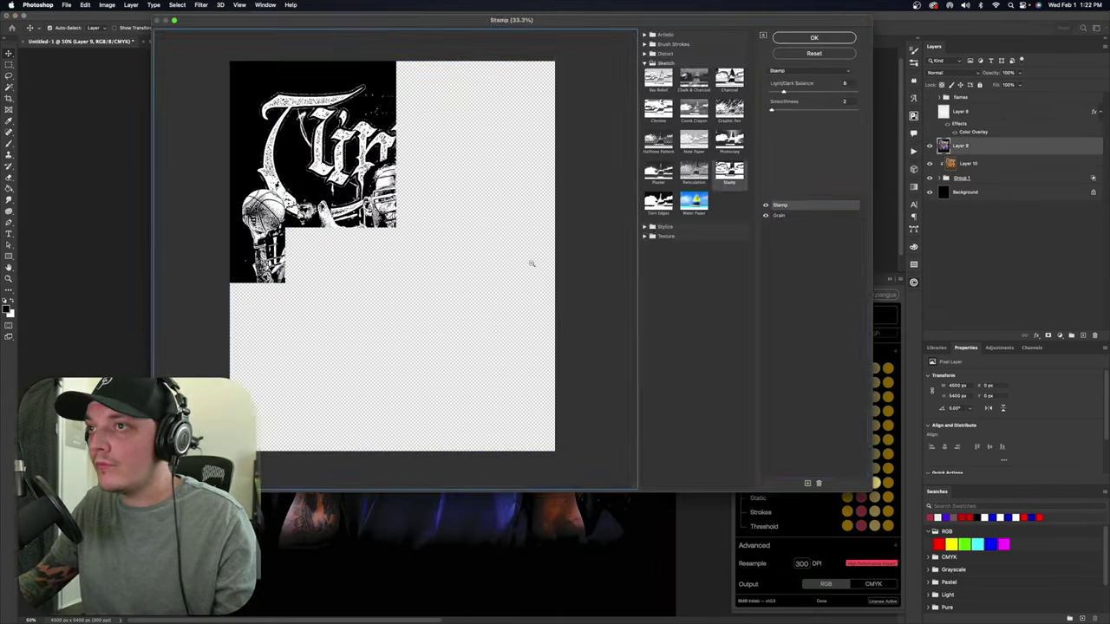
pyautogui.click(812, 37)
pyautogui.click(952, 73)
pyautogui.click(943, 103)
# Return the stamped layer to Normal blending, select its black areas with the Magic Wand and delete everything outside them
pyautogui.click(9, 87)
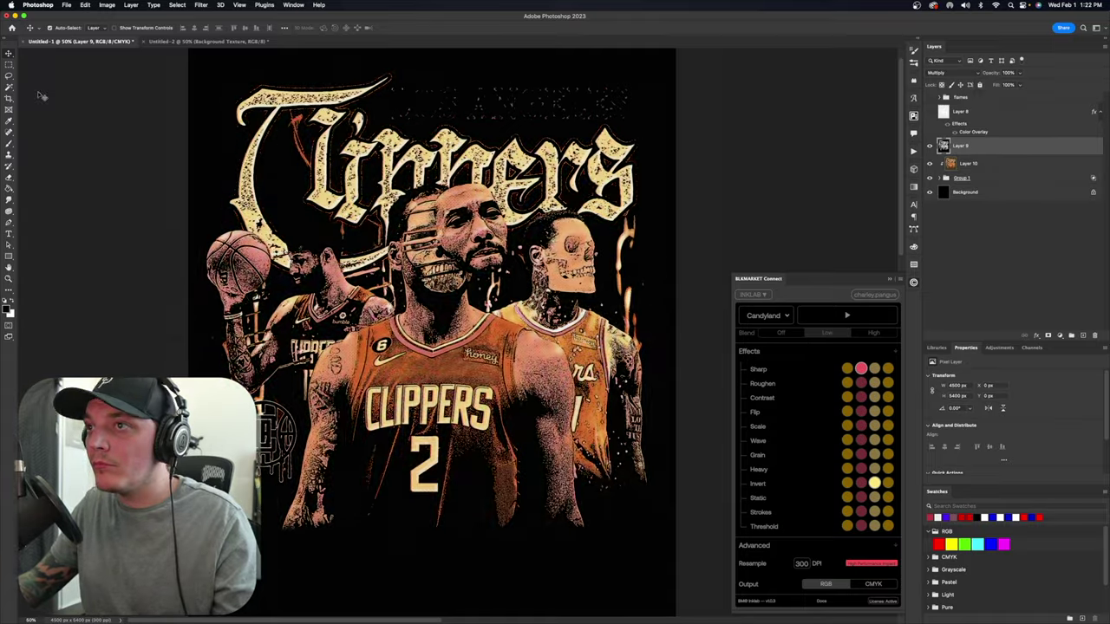
pyautogui.click(952, 72)
pyautogui.click(943, 43)
pyautogui.click(664, 134)
pyautogui.press('Delete')
pyautogui.press('super+z')
pyautogui.press('super+shift+i')
pyautogui.press('Delete')
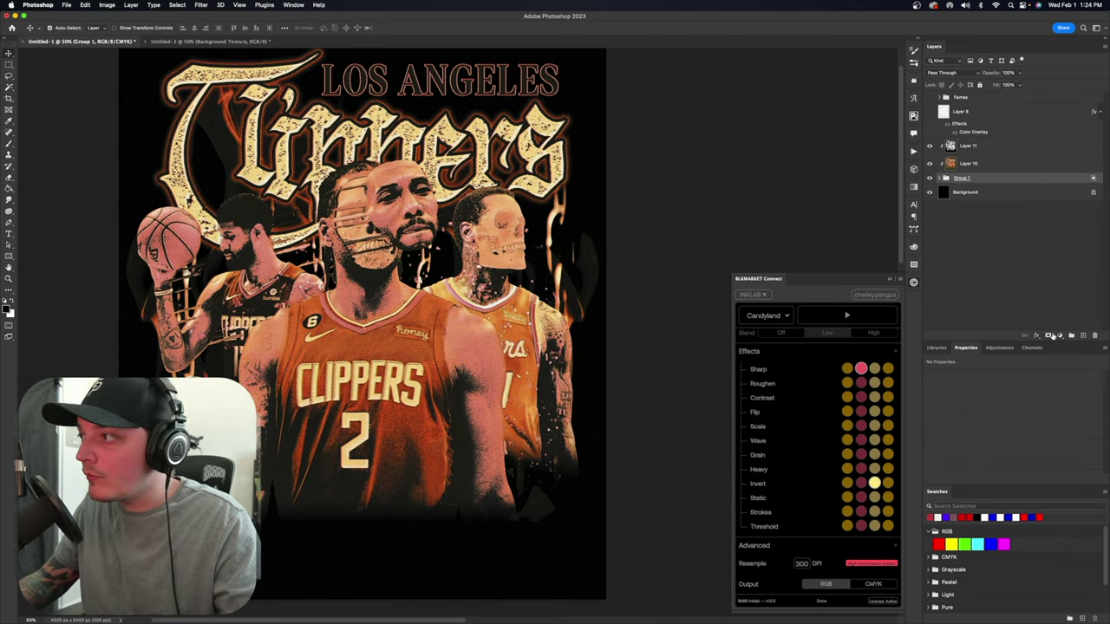
# Add a mask to Group 1 and lasso out the stray flame patches beside the title, basketball and lower arm with black fills
pyautogui.click(1048, 336)
pyautogui.press('l')
pyautogui.moveTo(593, 227)
pyautogui.mouseDown()
pyautogui.moveTo(589, 323)
pyautogui.moveTo(587, 179)
pyautogui.mouseUp()
pyautogui.hotkey('alt', 'BackSpace')
pyautogui.press('super+d')
pyautogui.moveTo(137, 231); pyautogui.dragTo(77, 228)
pyautogui.hotkey('alt', 'BackSpace')
pyautogui.press('super+d')
pyautogui.moveTo(585, 512)
pyautogui.mouseDown()
pyautogui.moveTo(517, 532)
pyautogui.moveTo(588, 513)
pyautogui.mouseUp()
pyautogui.hotkey('alt', 'BackSpace')
pyautogui.press('super+d')
pyautogui.scroll(2, 521, 416)
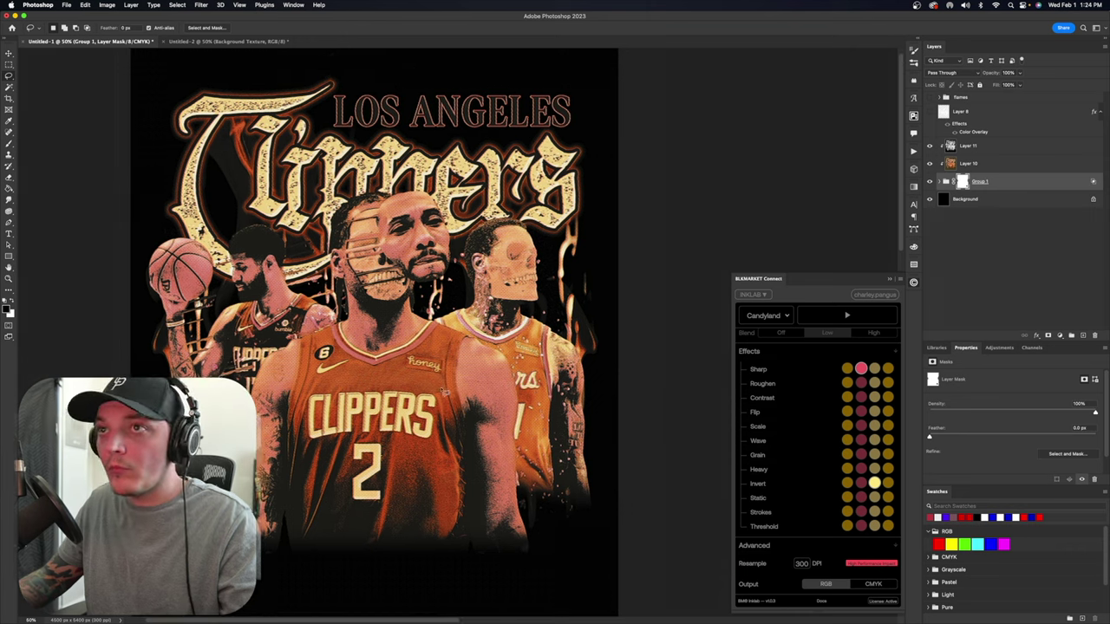
# Add a Hue/Saturation adjustment above Layer 11 and shift its hue to about -163 to recolour the artwork blue
pyautogui.click(980, 146)
pyautogui.click(1060, 336)
pyautogui.click(1069, 433)
pyautogui.moveTo(1013, 409)
pyautogui.mouseDown()
pyautogui.moveTo(1030, 409)
pyautogui.moveTo(935, 409)
pyautogui.mouseUp()
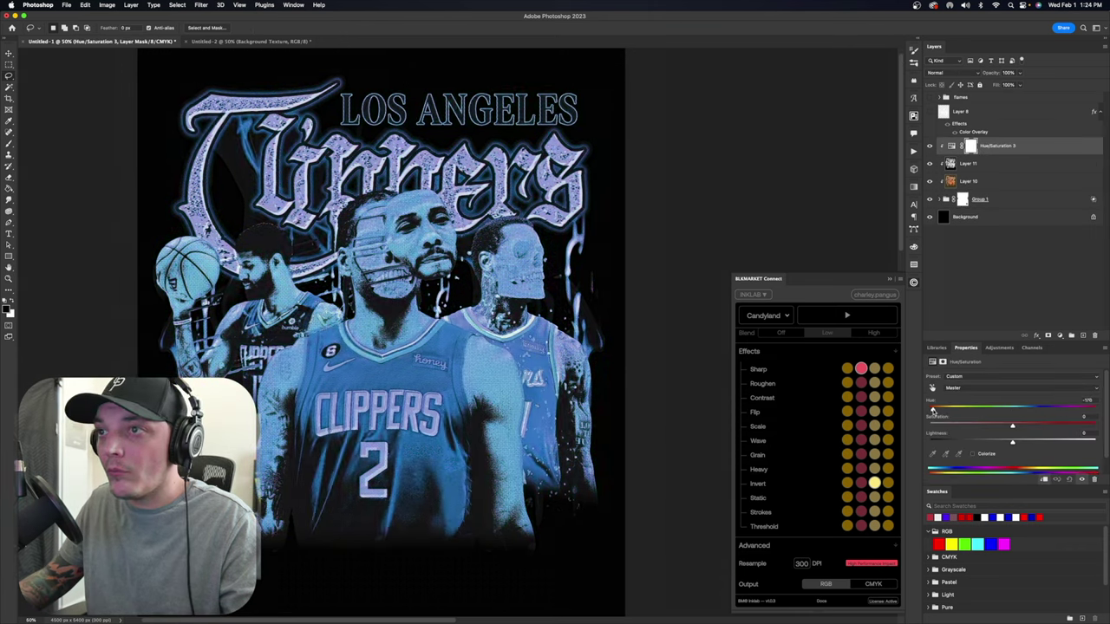
# Move the Hue/Saturation adjustment below stamped Layer 11 and set Layer 11's opacity to 100%
pyautogui.moveTo(997, 146); pyautogui.dragTo(994, 172)
pyautogui.click(969, 146)
pyautogui.click(1020, 72)
pyautogui.moveTo(1051, 85)
pyautogui.mouseDown()
pyautogui.moveTo(1029, 85)
pyautogui.moveTo(1052, 86)
pyautogui.mouseUp()
# Add a mask to Layer 11 and paint the stamp effect away over the title lettering
pyautogui.click(1049, 335)
pyautogui.press('b')
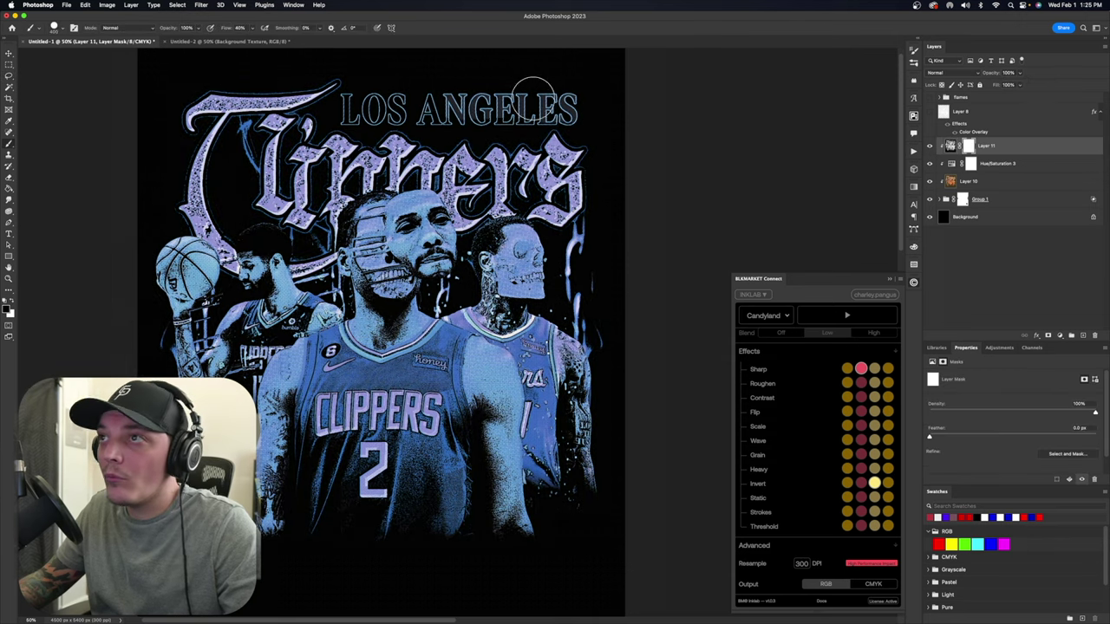
pyautogui.moveTo(368, 104)
pyautogui.mouseDown()
pyautogui.moveTo(252, 95)
pyautogui.moveTo(153, 223)
pyautogui.moveTo(252, 247)
pyautogui.moveTo(608, 199)
pyautogui.moveTo(417, 178)
pyautogui.moveTo(334, 193)
pyautogui.mouseUp()
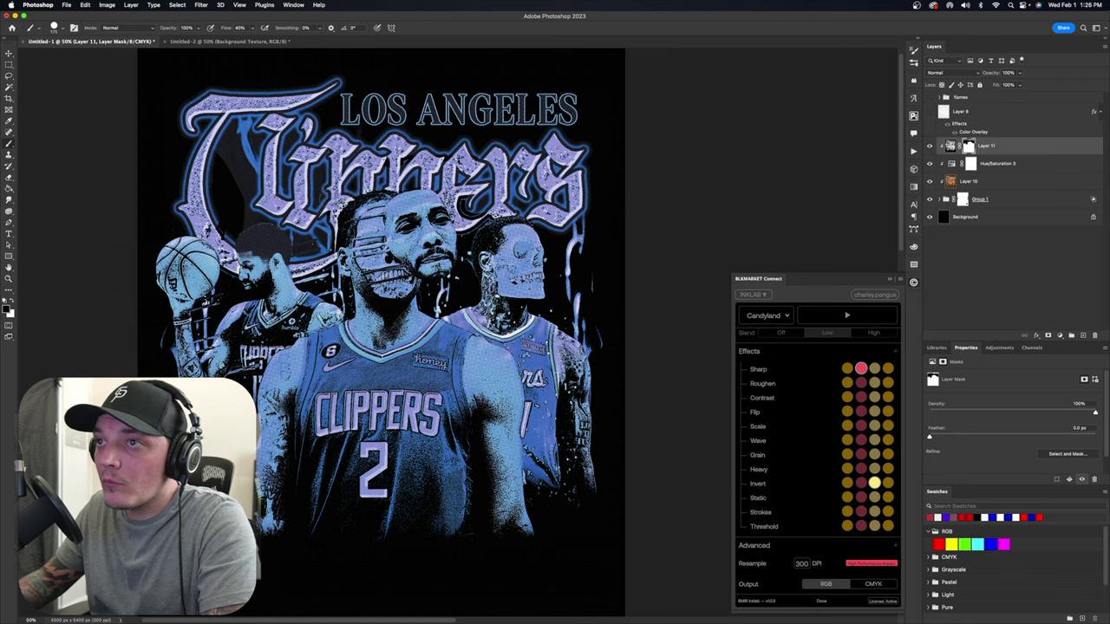
pyautogui.press('x')
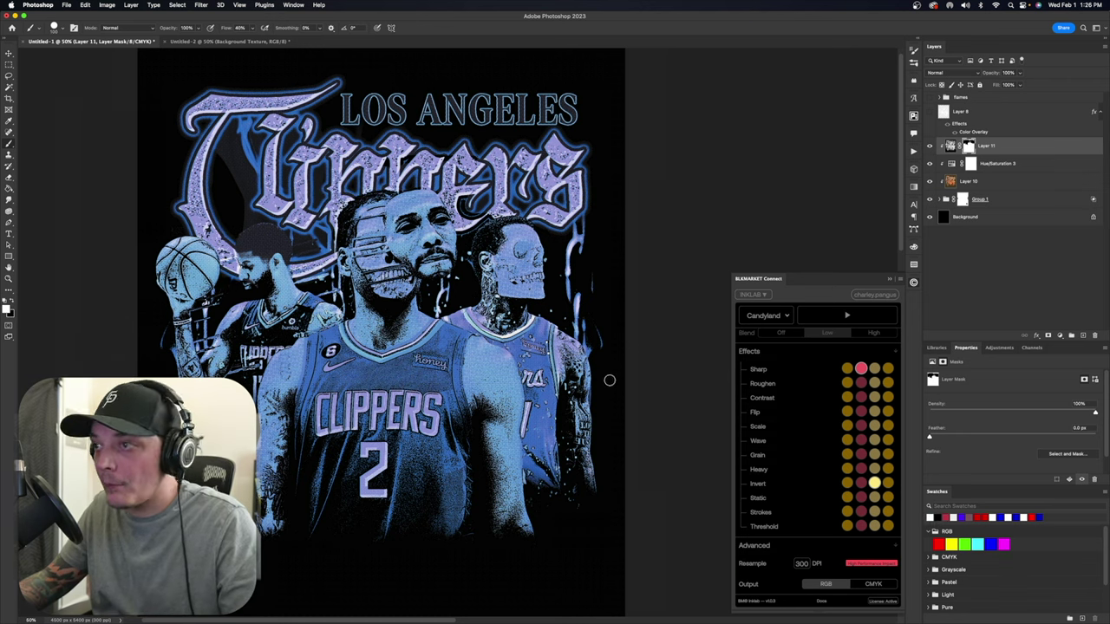
# Disable Layer 11's mask and try Multiply and Hard Light blending on the stamped layer
pyautogui.click(952, 73)
pyautogui.click(944, 102)
pyautogui.rightClick(968, 147)
pyautogui.click(997, 164)
pyautogui.click(952, 73)
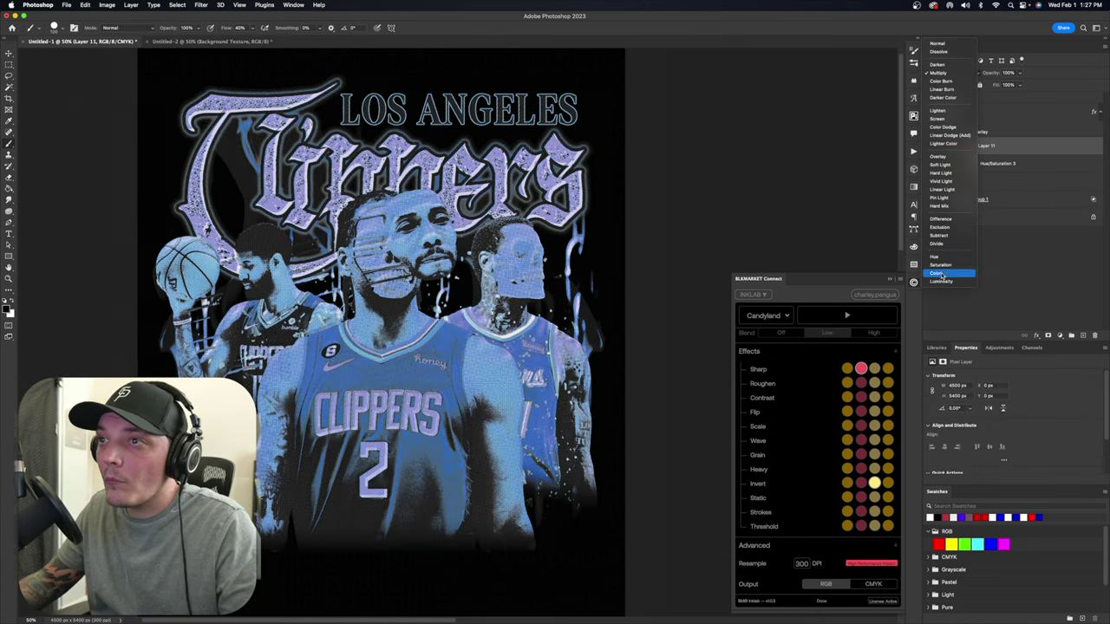
pyautogui.click(941, 173)
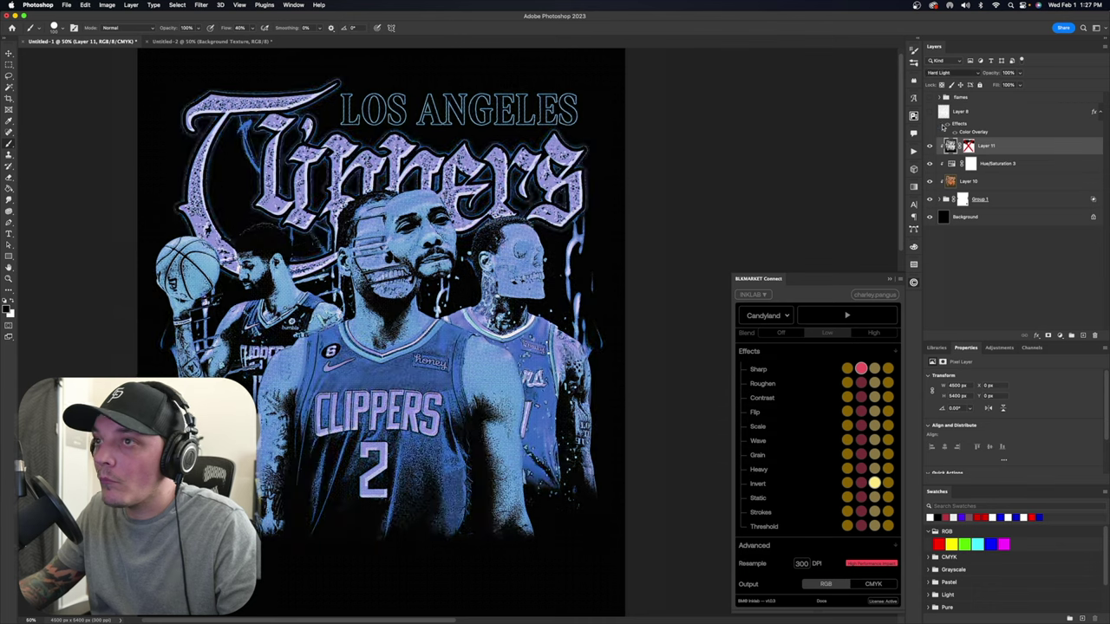
# Compare the poster without the stamped Layer 11, delete that layer and hide the blue recolouring
pyautogui.click(929, 145)
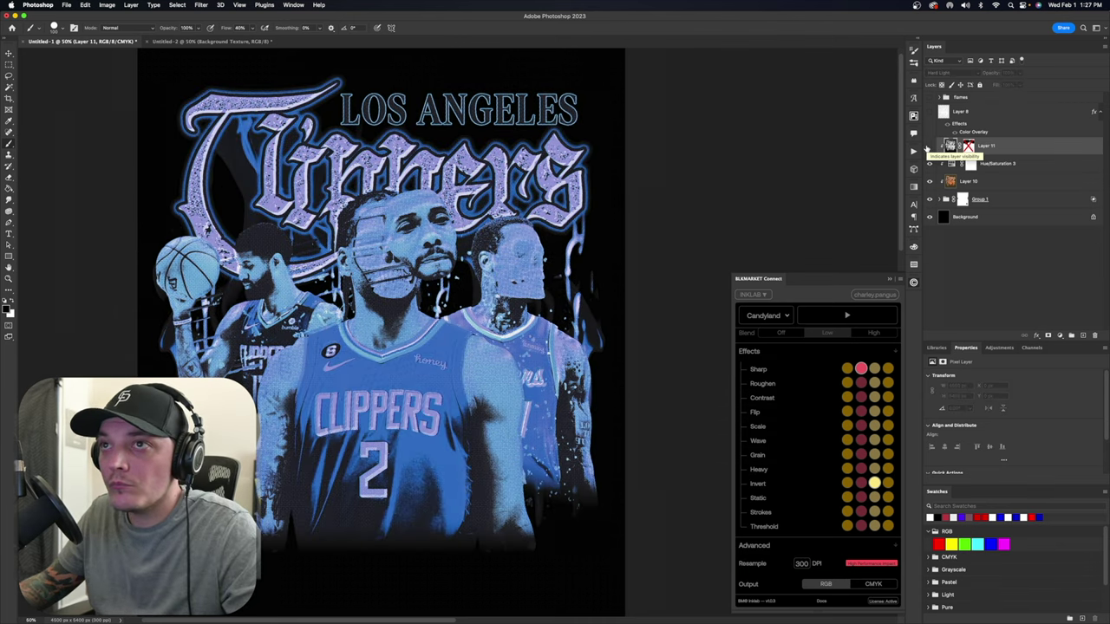
pyautogui.click(929, 146)
pyautogui.press('Delete')
pyautogui.click(930, 164)
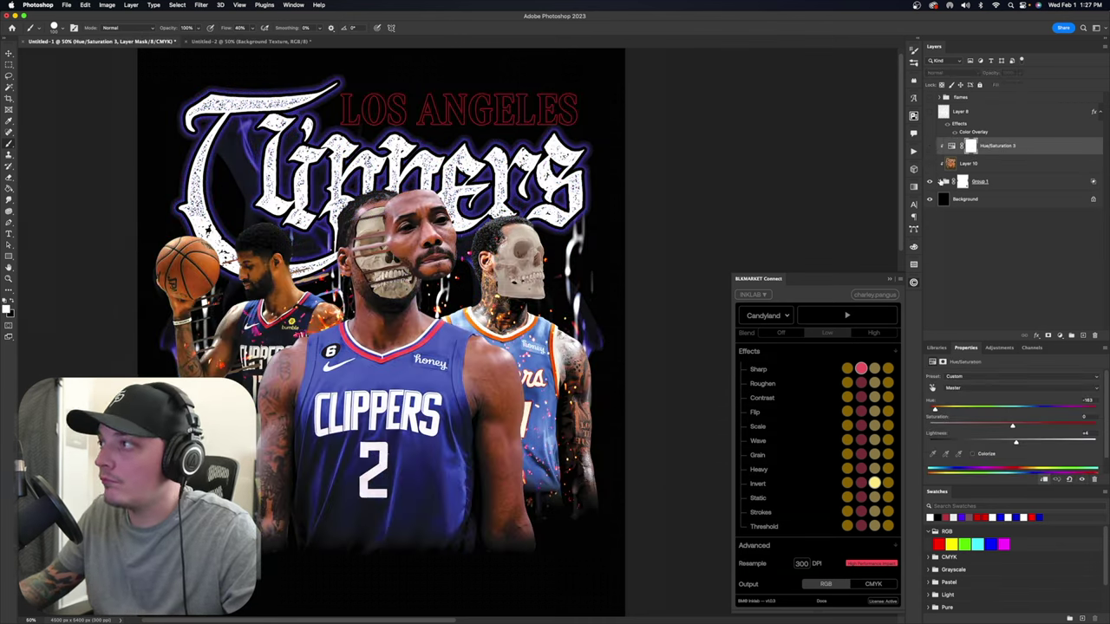
# Expand Group 1 and check the visibility and blending options of its background flame layer
pyautogui.click(939, 181)
pyautogui.scroll(-10, 945, 200)
pyautogui.click(931, 240)
pyautogui.click(931, 240)
pyautogui.scroll(-5, 972, 247)
pyautogui.doubleClick(1041, 264)
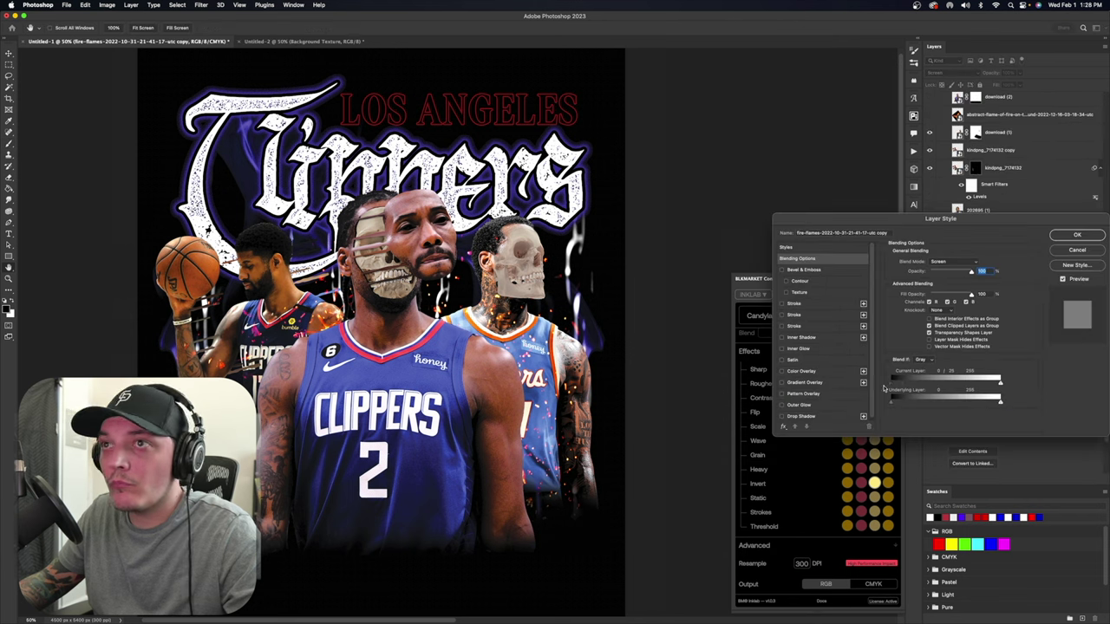
pyautogui.click(1078, 235)
pyautogui.scroll(5, 991, 264)
pyautogui.scroll(-5, 992, 265)
pyautogui.click(991, 294)
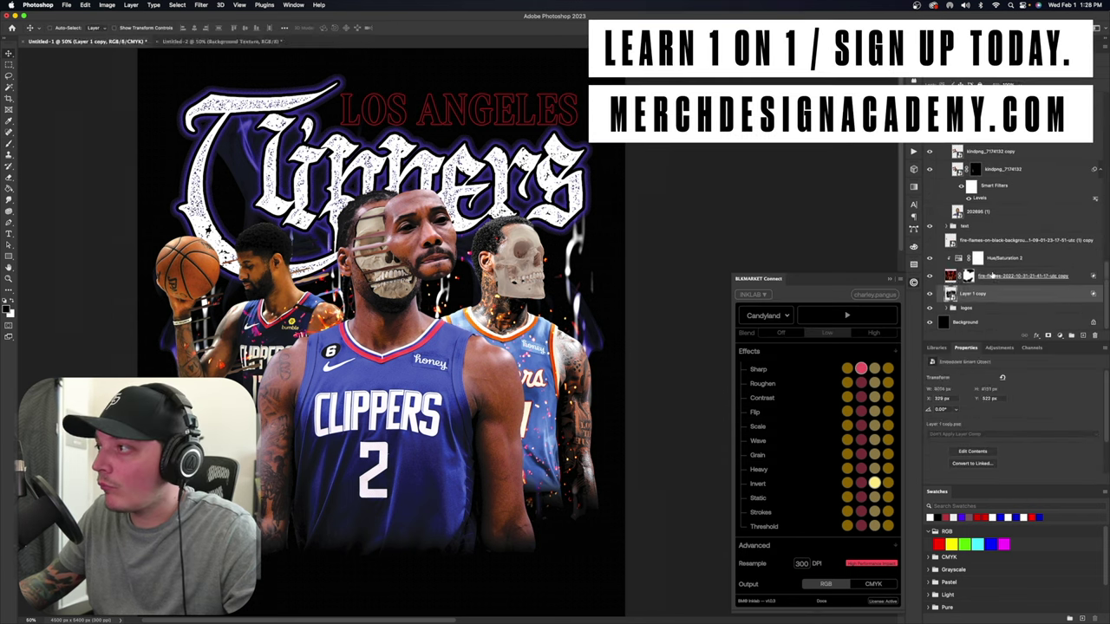
pyautogui.doubleClick(1080, 275)
pyautogui.click(1077, 235)
pyautogui.press('Delete')
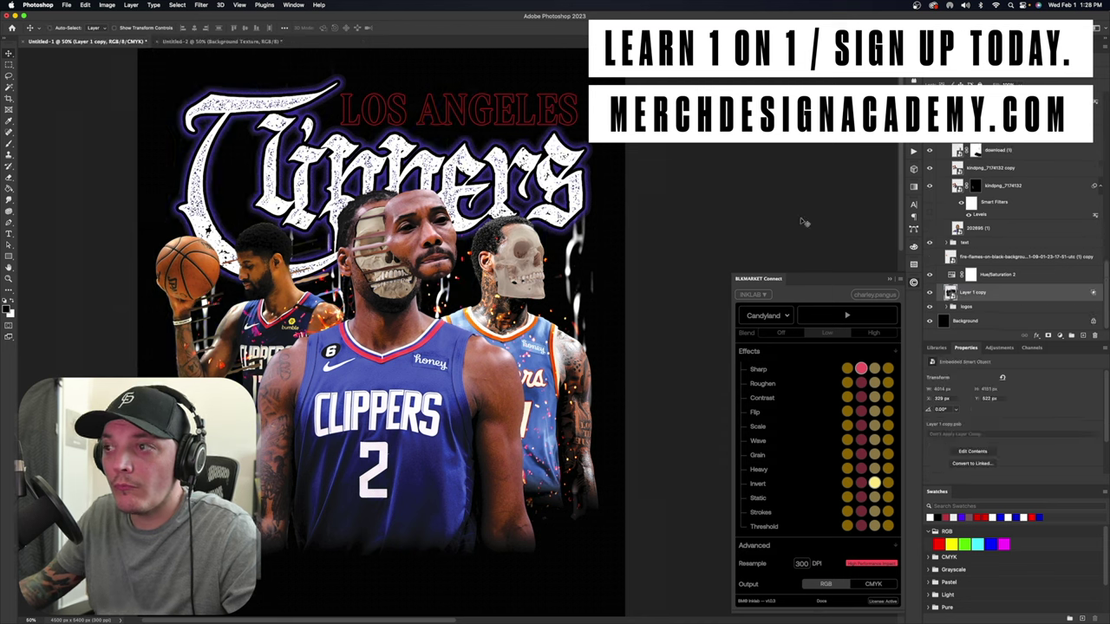
pyautogui.scroll(10, 989, 277)
pyautogui.scroll(-5, 986, 290)
pyautogui.click(986, 290)
pyautogui.click(931, 286)
pyautogui.moveTo(401, 234); pyautogui.dragTo(400, 171)
pyautogui.press('super+t')
pyautogui.moveTo(401, 111); pyautogui.dragTo(401, 59)
pyautogui.moveTo(402, 217); pyautogui.dragTo(413, 259)
pyautogui.press('Return')
# Split the new flame layer's Blend If shadow slider for the current layer to fade out its dark background
pyautogui.doubleClick(1078, 285)
pyautogui.moveTo(892, 383); pyautogui.dragTo(933, 383)
pyautogui.moveTo(933, 383); pyautogui.dragTo(890, 388)
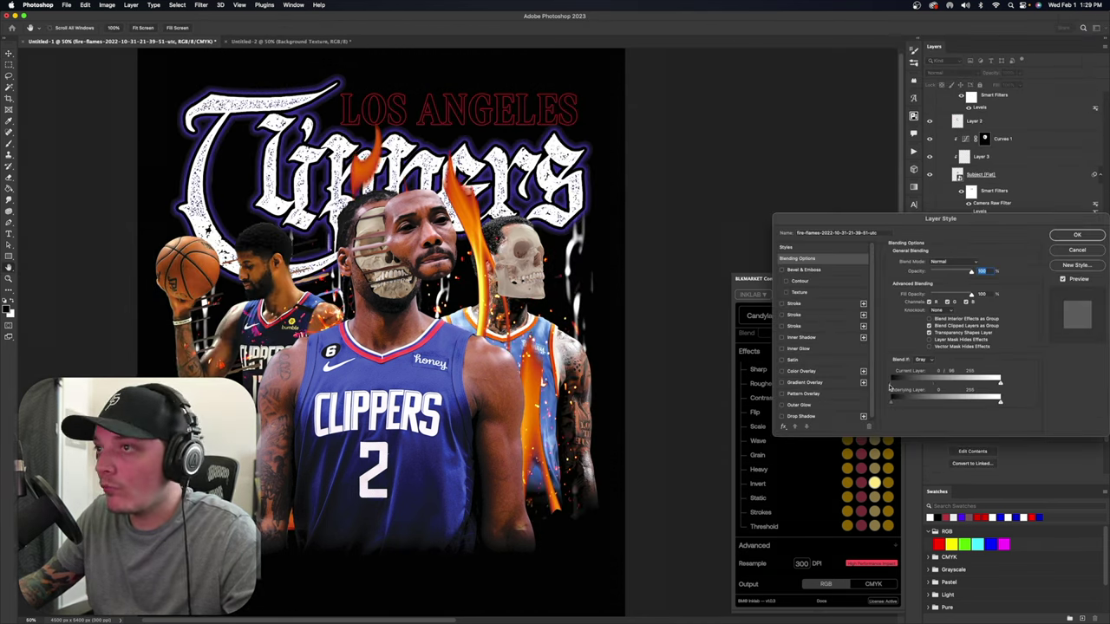
pyautogui.click(1077, 235)
# Move the flames beneath Hue/Saturation 2 behind the players and transform them to rise around the title
pyautogui.moveTo(987, 285); pyautogui.dragTo(984, 284)
pyautogui.moveTo(408, 174); pyautogui.dragTo(420, 111)
pyautogui.scroll(4, 183, 90)
pyautogui.press('super+a')
pyautogui.press('super+d')
pyautogui.press('super+t')
pyautogui.moveTo(418, 498); pyautogui.dragTo(412, 309)
pyautogui.moveTo(412, 76); pyautogui.dragTo(412, 102)
pyautogui.press('Return')
# Place a copy of the flames along the lower edge of the players
pyautogui.moveTo(412, 324)
pyautogui.mouseDown()
pyautogui.moveTo(395, 375)
pyautogui.moveTo(407, 592)
pyautogui.mouseUp()
pyautogui.scroll(-1, 392, 376)
pyautogui.press('super+minus')
pyautogui.click(999, 292)
pyautogui.click(1047, 336)
pyautogui.press('b')
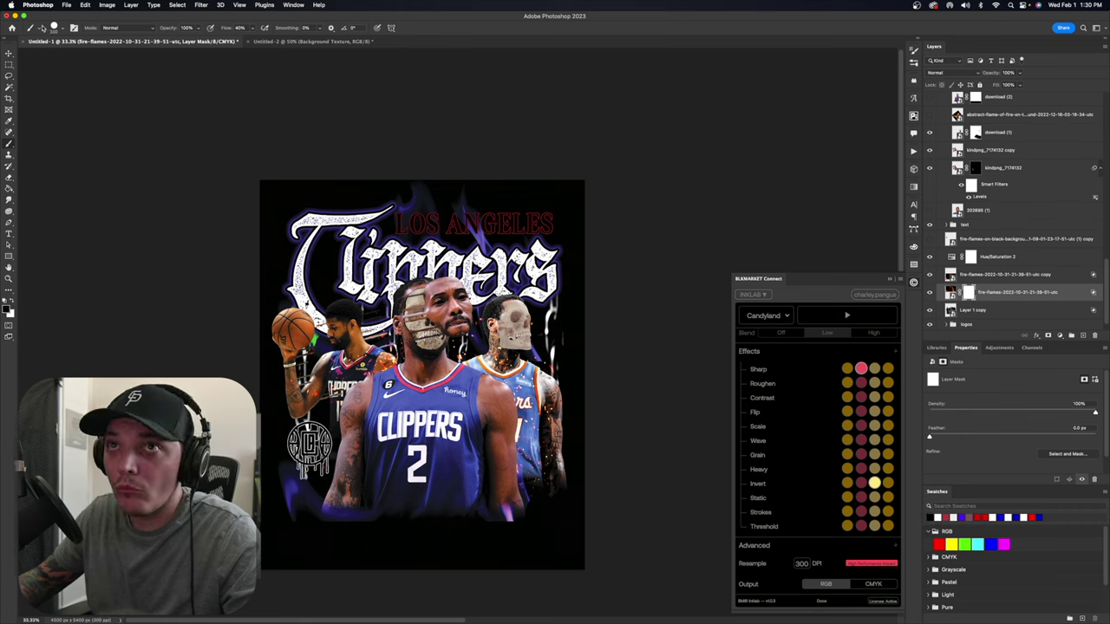
pyautogui.press('v')
pyautogui.hotkey('ctrl', '+')
pyautogui.scroll(-1, 929, 294)
pyautogui.click(929, 321)
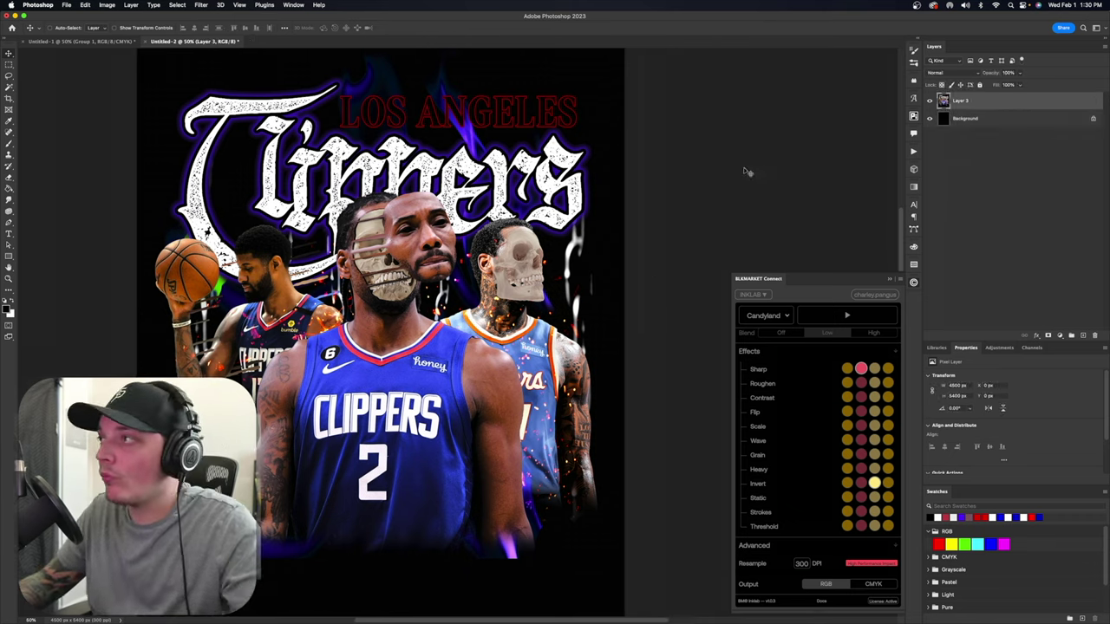
# Adjust the tones and detail of the updated poster layer in Untitled-2 with an image tone adjustment
pyautogui.click(107, 5)
pyautogui.click(260, 217)
pyautogui.moveTo(779, 188); pyautogui.dragTo(770, 188)
pyautogui.moveTo(779, 199); pyautogui.dragTo(753, 199)
pyautogui.moveTo(756, 238); pyautogui.dragTo(737, 237)
pyautogui.moveTo(767, 250); pyautogui.dragTo(734, 261)
pyautogui.moveTo(756, 288)
pyautogui.mouseDown()
pyautogui.moveTo(772, 287)
pyautogui.moveTo(758, 287)
pyautogui.mouseUp()
pyautogui.moveTo(751, 298); pyautogui.dragTo(759, 299)
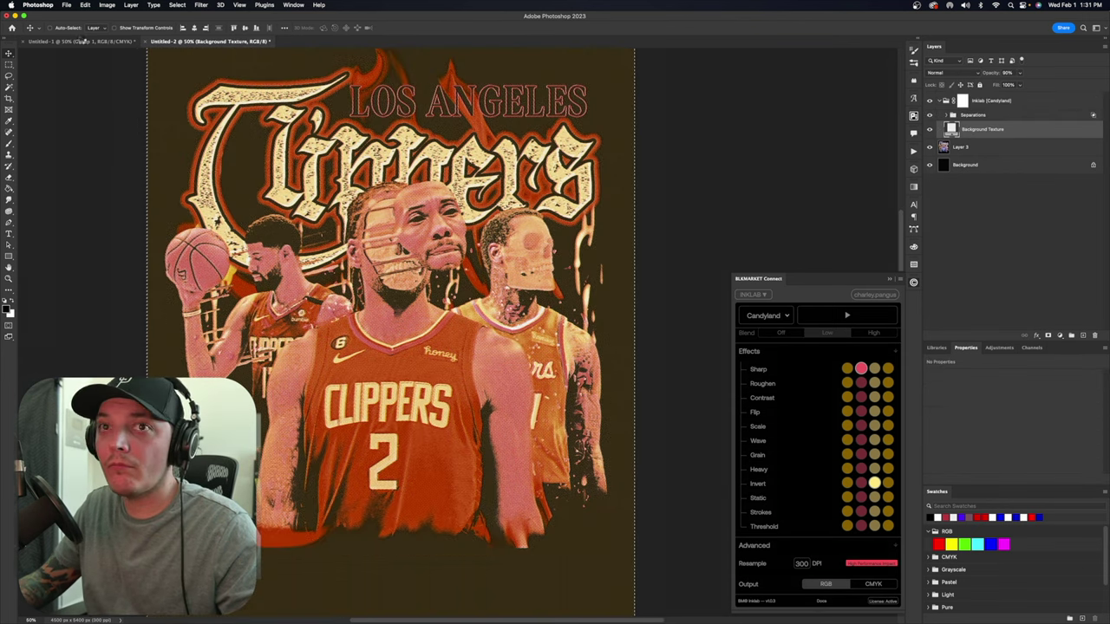
# Return to Untitled-1 and fine-tune the hue of the Hue/Saturation adjustment over the new Candyland artwork to a lighter blue
pyautogui.click(82, 41)
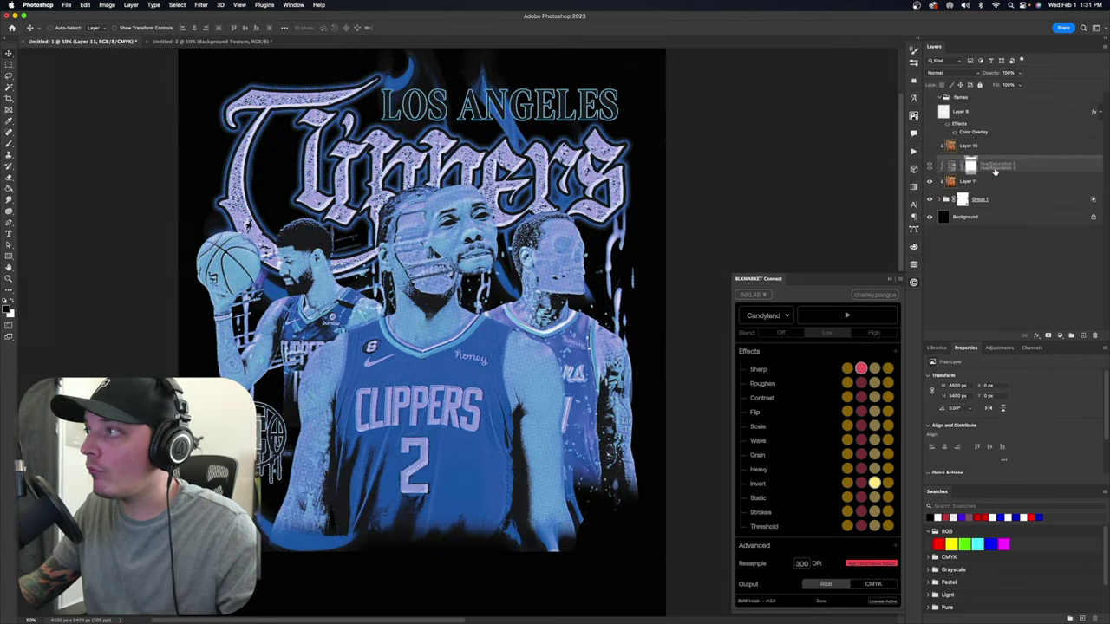
pyautogui.moveTo(934, 411)
pyautogui.mouseDown()
pyautogui.moveTo(1011, 411)
pyautogui.moveTo(941, 411)
pyautogui.mouseUp()
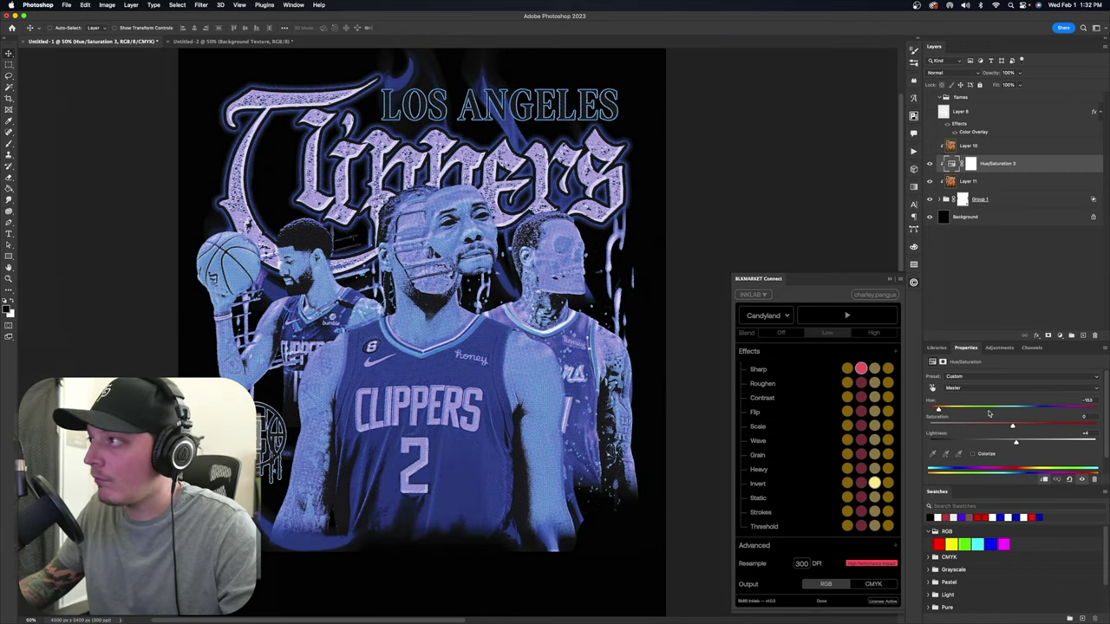
pyautogui.moveTo(939, 410); pyautogui.dragTo(936, 411)
pyautogui.doubleClick(1039, 165)
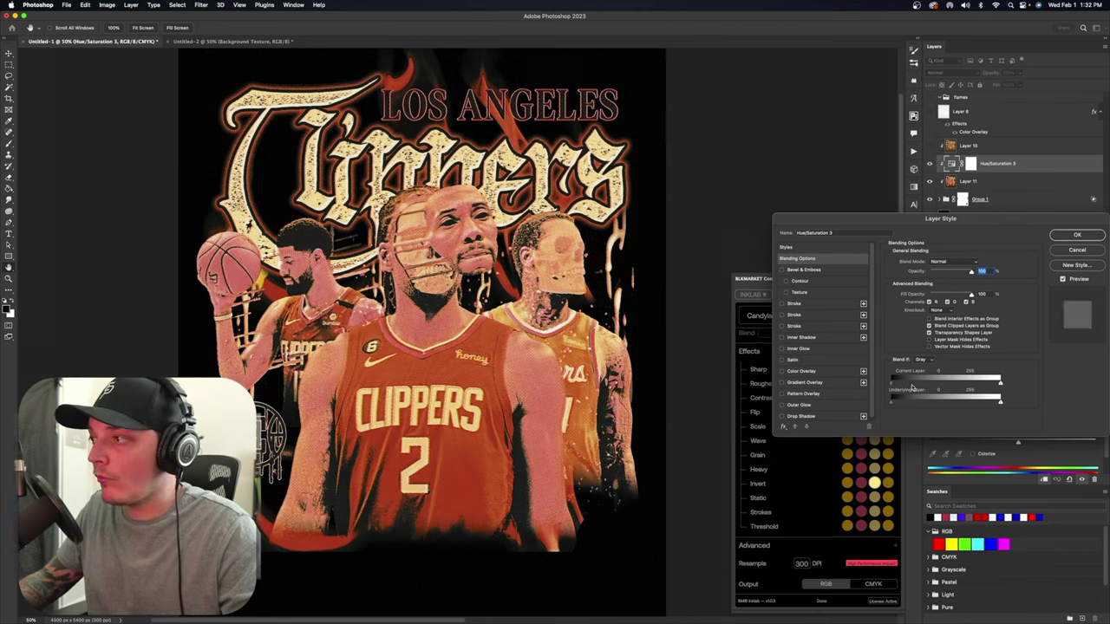
pyautogui.moveTo(891, 384); pyautogui.dragTo(925, 383)
pyautogui.press('Escape')
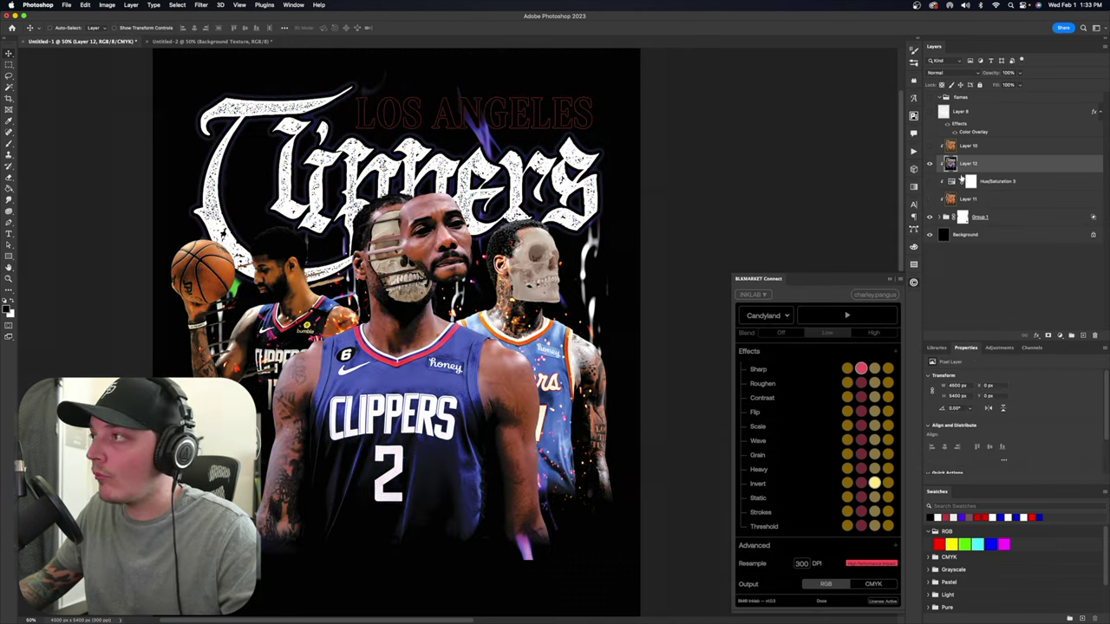
# Apply the Filter Gallery's stamp effect to merged Layer 12, blend it with Multiply at reduced opacity and select Layer 10
pyautogui.click(201, 6)
pyautogui.click(223, 55)
pyautogui.click(813, 37)
pyautogui.click(952, 73)
pyautogui.click(940, 102)
pyautogui.click(1020, 73)
pyautogui.moveTo(1021, 84); pyautogui.dragTo(995, 85)
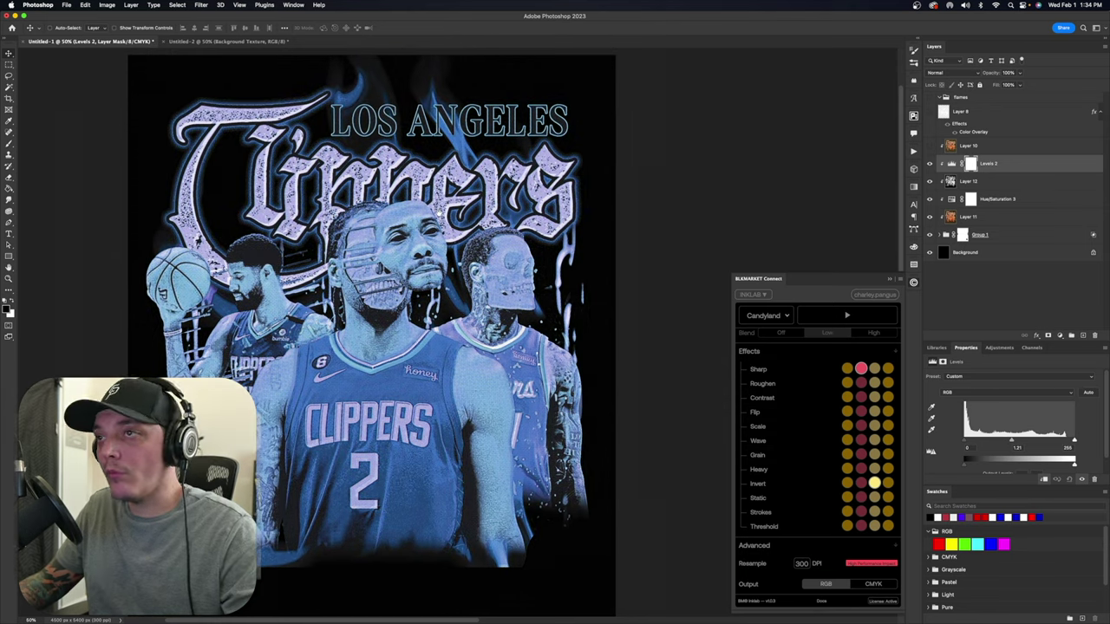
pyautogui.click(970, 147)
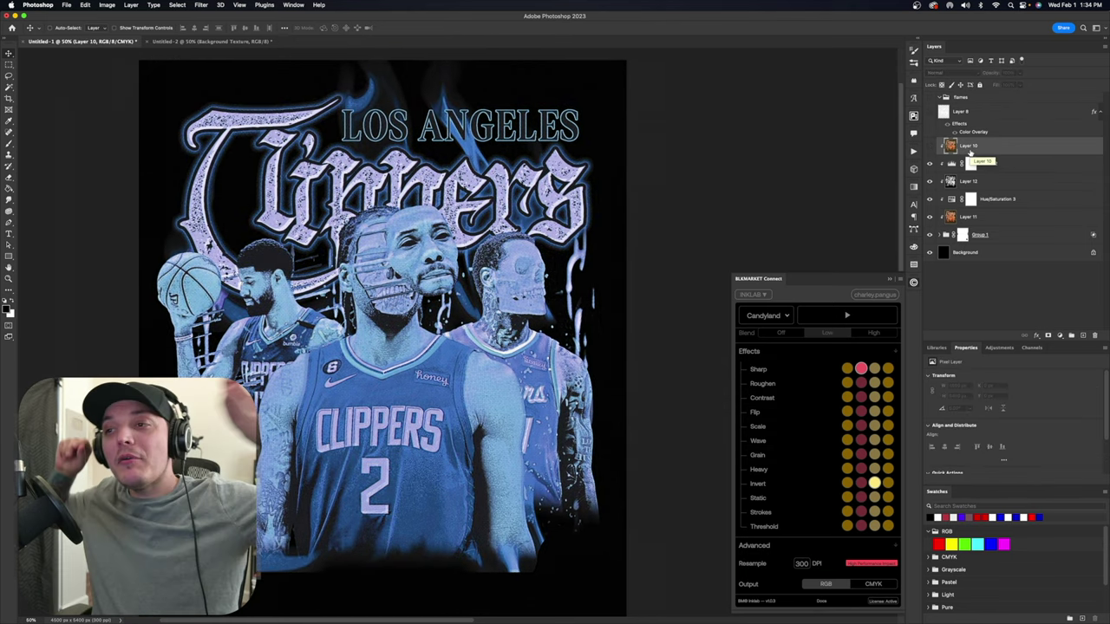